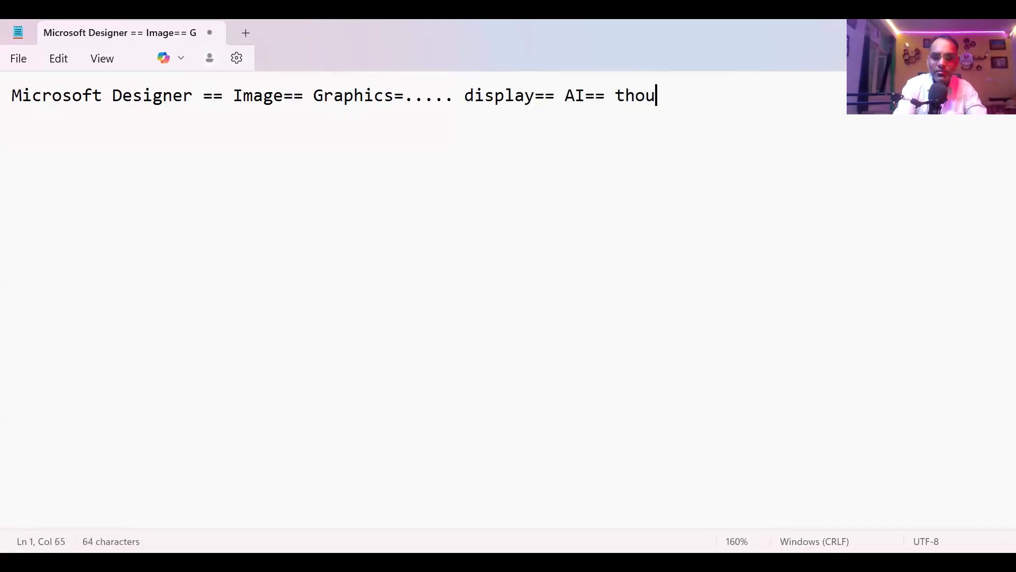
- Correct 'though' to 'through' and add the line 'Microsoft == account == same as gmail', fixing the 'Micrsoft' typo
key("BackSpace")
key("BackSpace")
key("BackSpace")
key("BackSpace")
key("BackSpace")
type("rough")
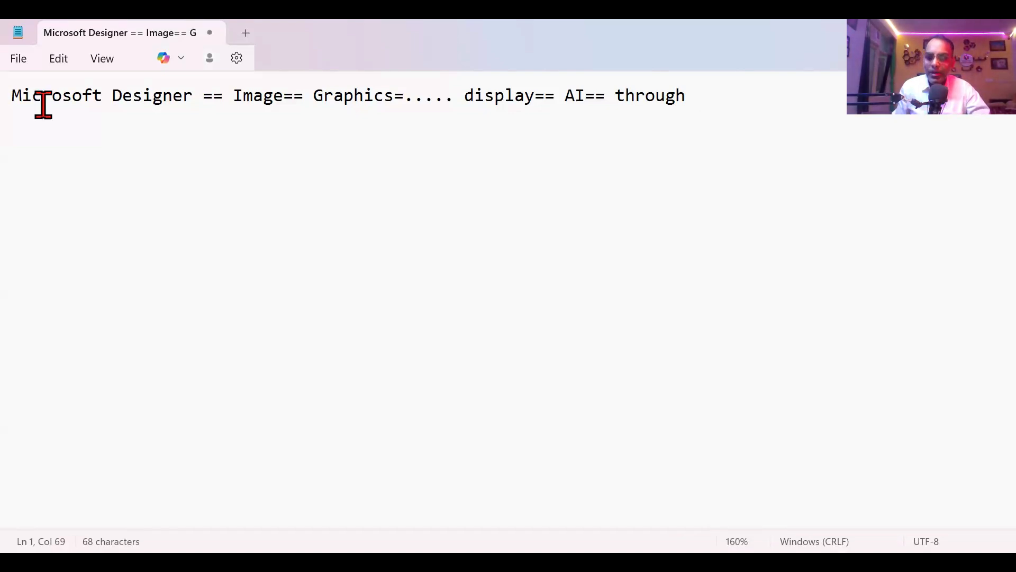
key("Return")
key("Return")
type("Micrsoft == account")
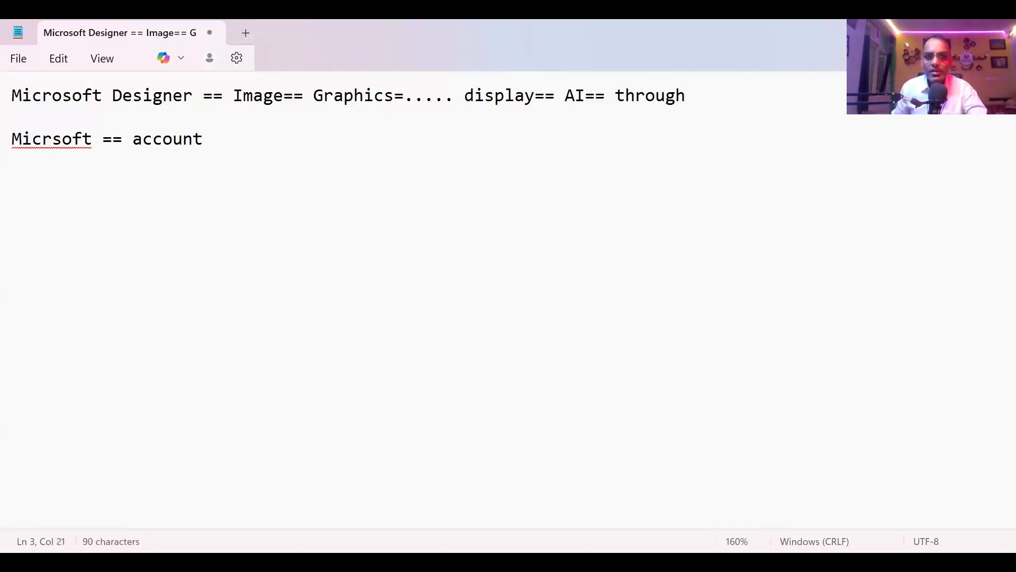
left_click(64, 139)
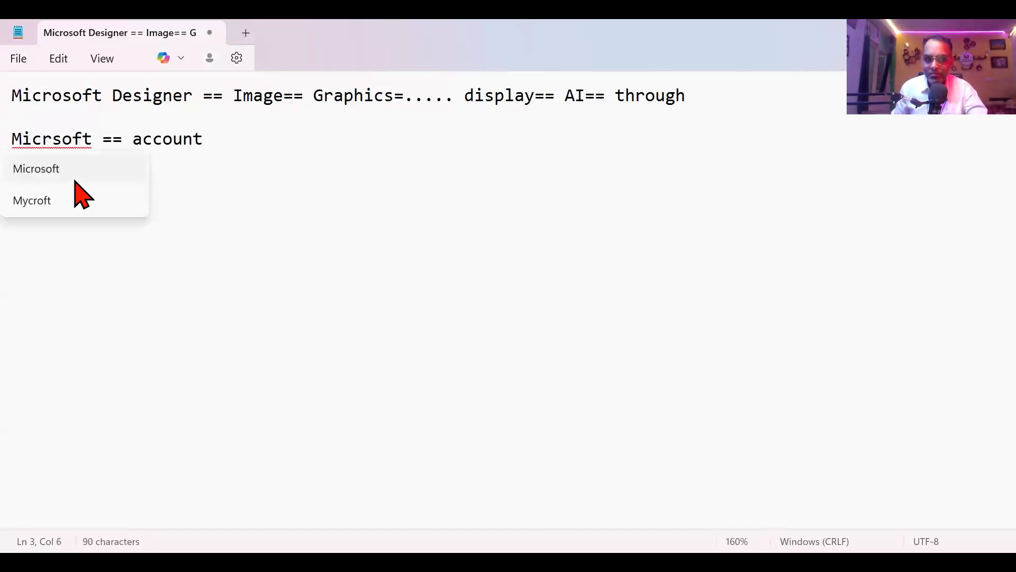
left_click(74, 169)
left_click(236, 142)
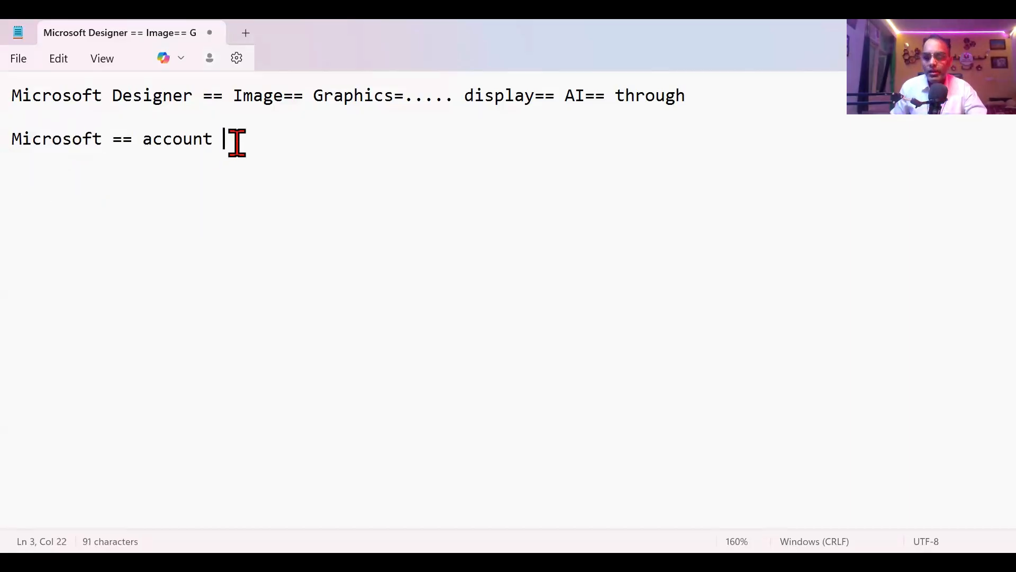
type("== same as gmail")
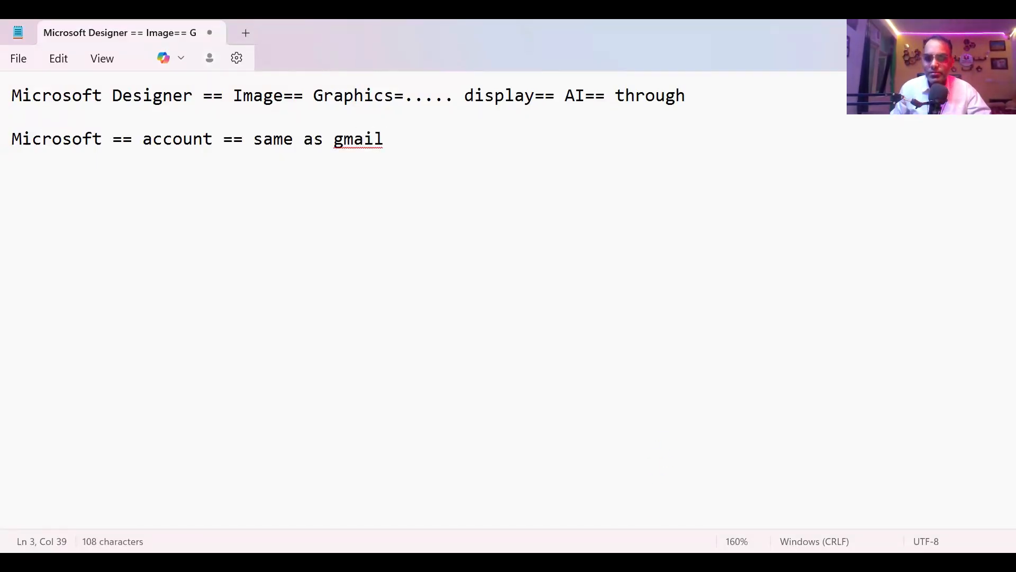
key("alt+Tab")
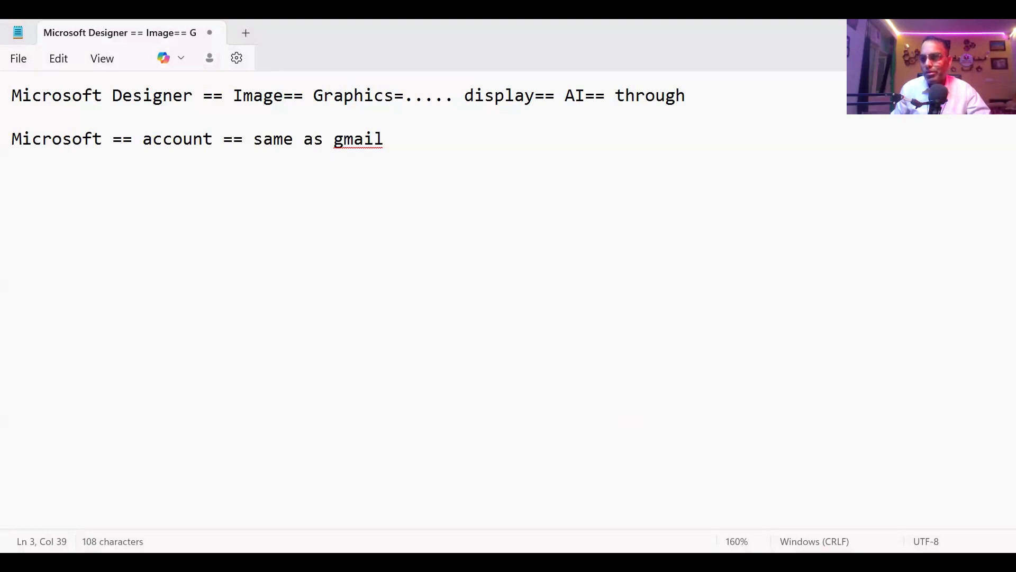
- Search Google for 'microsoft designer' and open designer.microsoft.com from the first result
type("google.com")
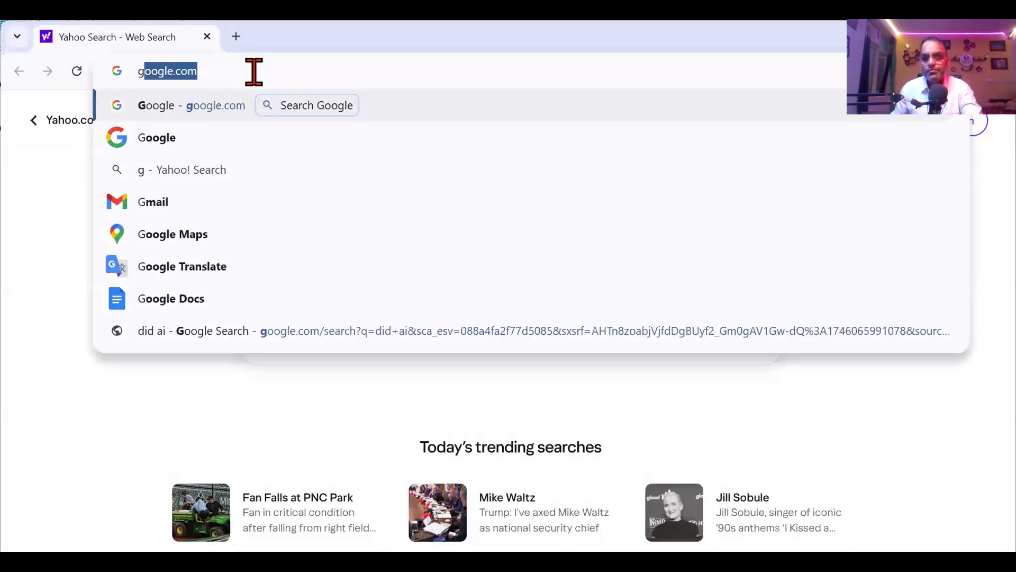
key("Return")
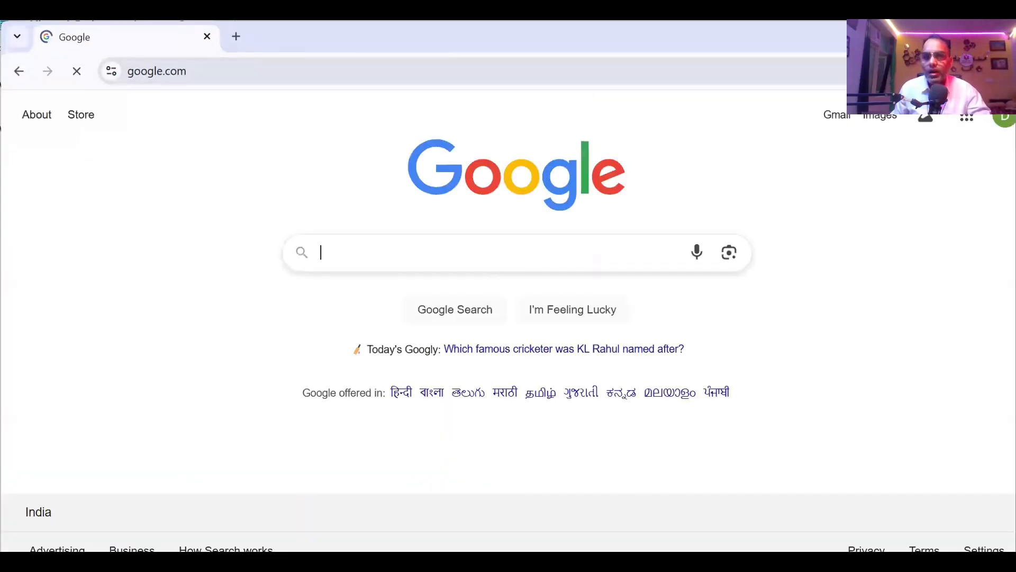
left_click(371, 256)
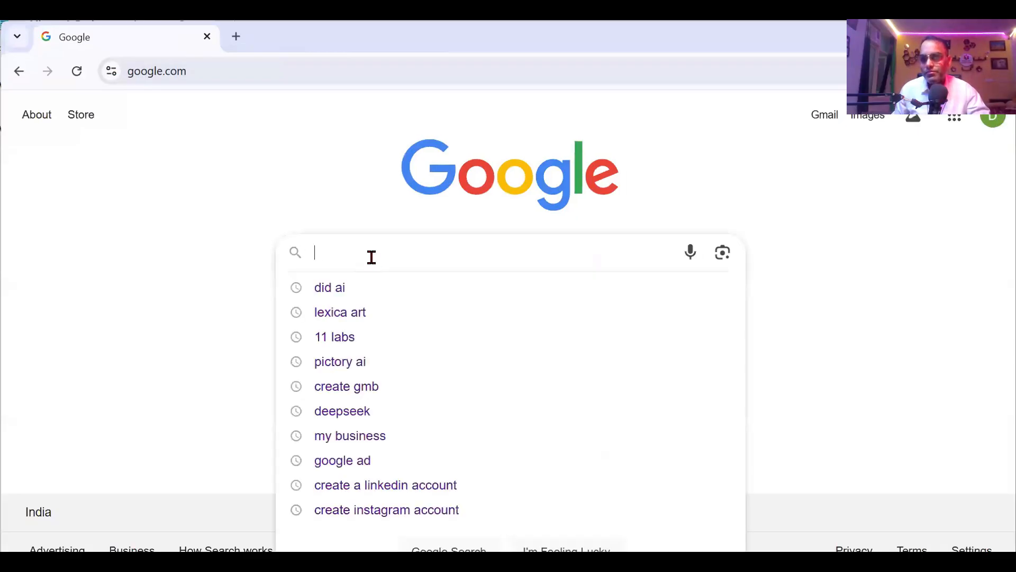
type("mic")
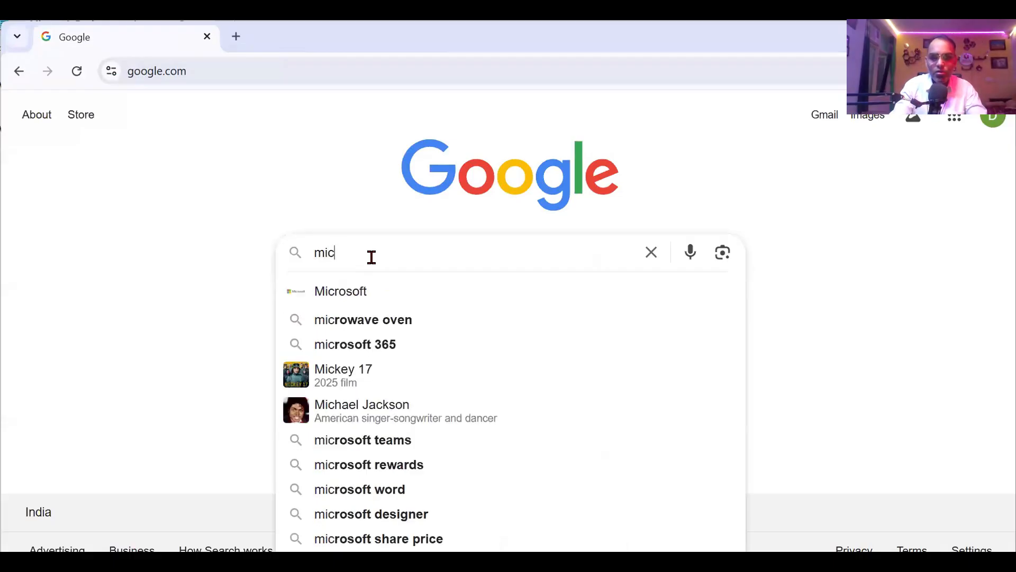
type("rosoft de")
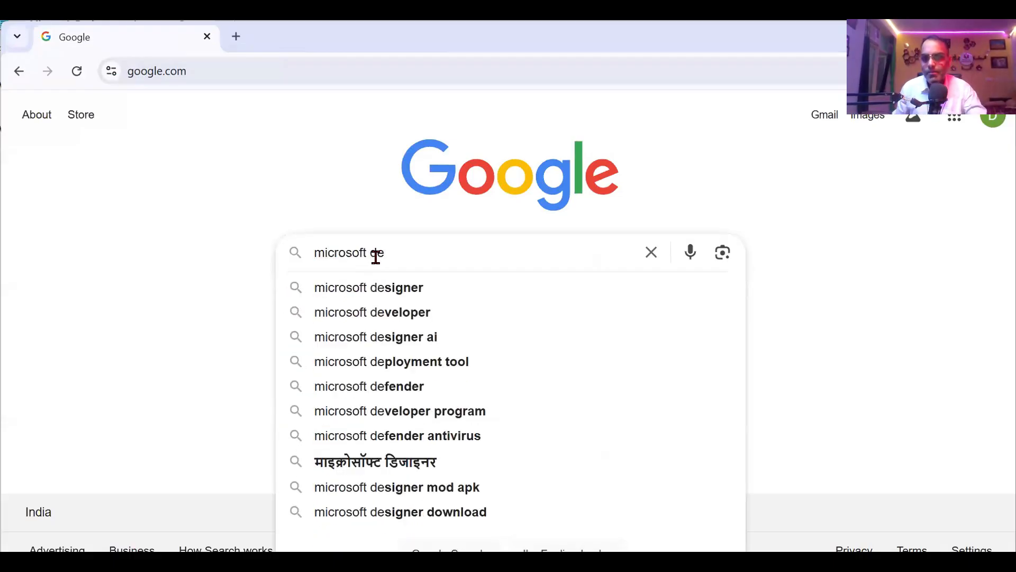
left_click(379, 286)
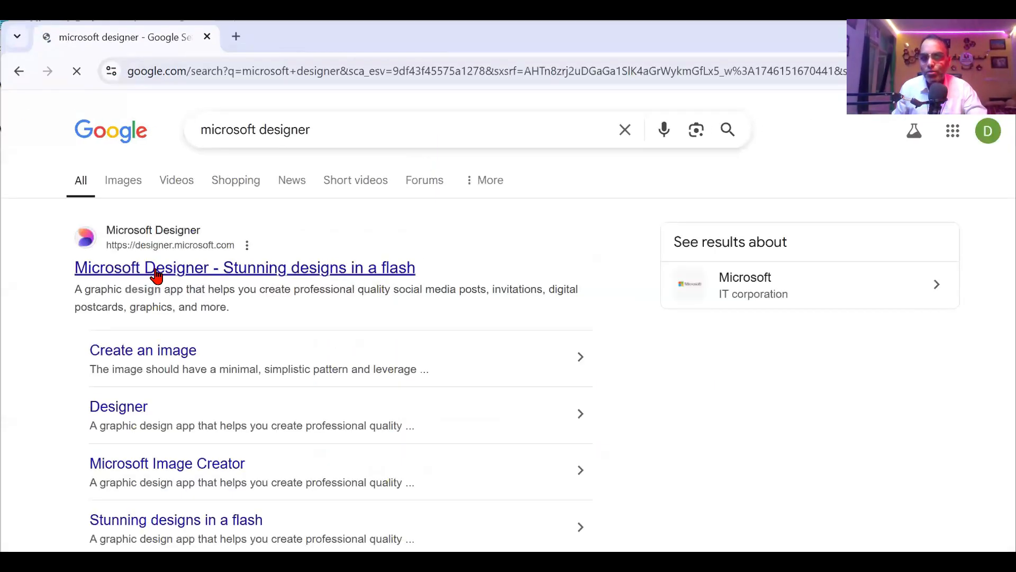
left_click(379, 268)
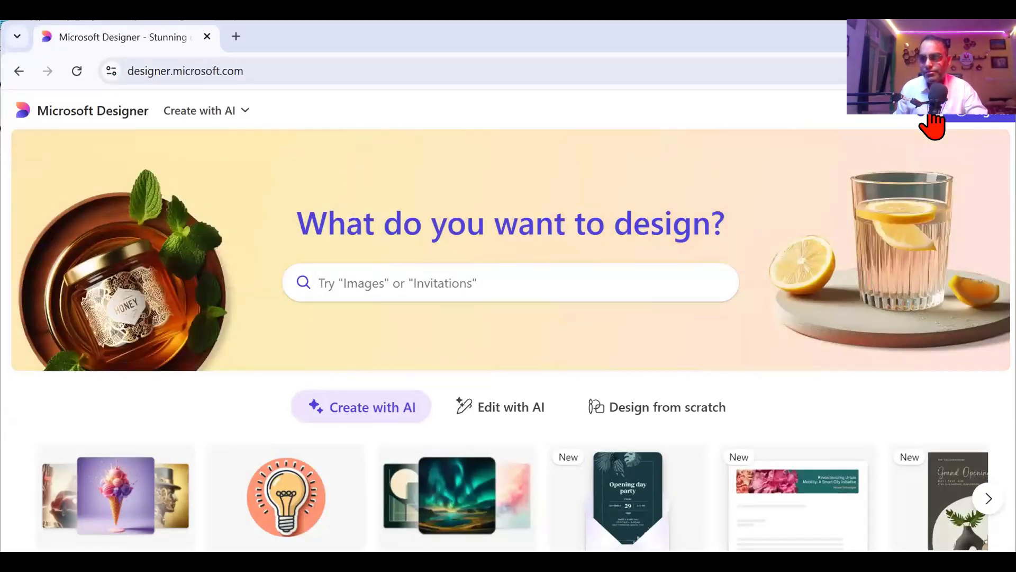
- Open Microsoft's create-account form, load google.com in a new tab, and paste the Gmail address as the email
left_click(980, 118)
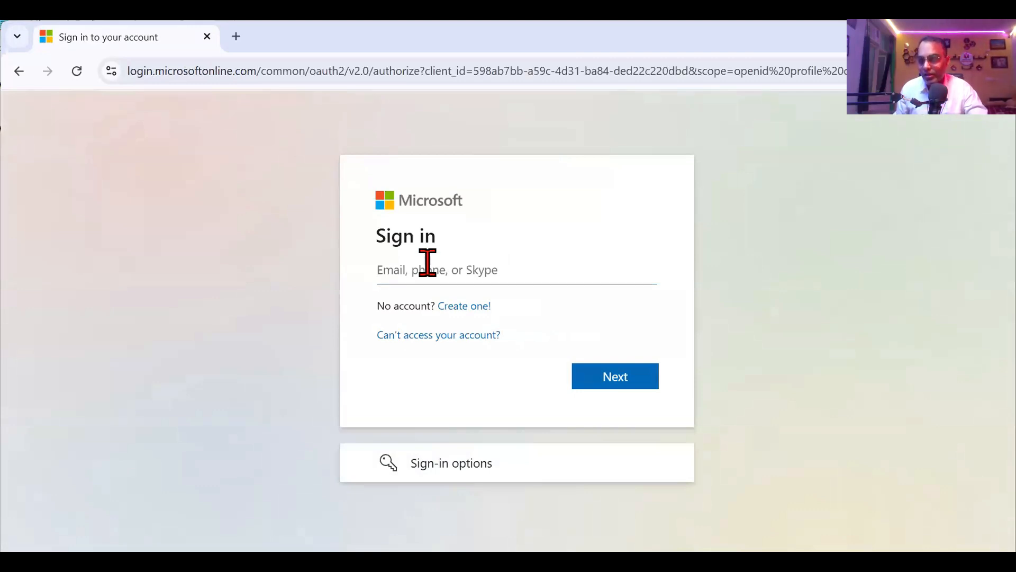
left_click(462, 324)
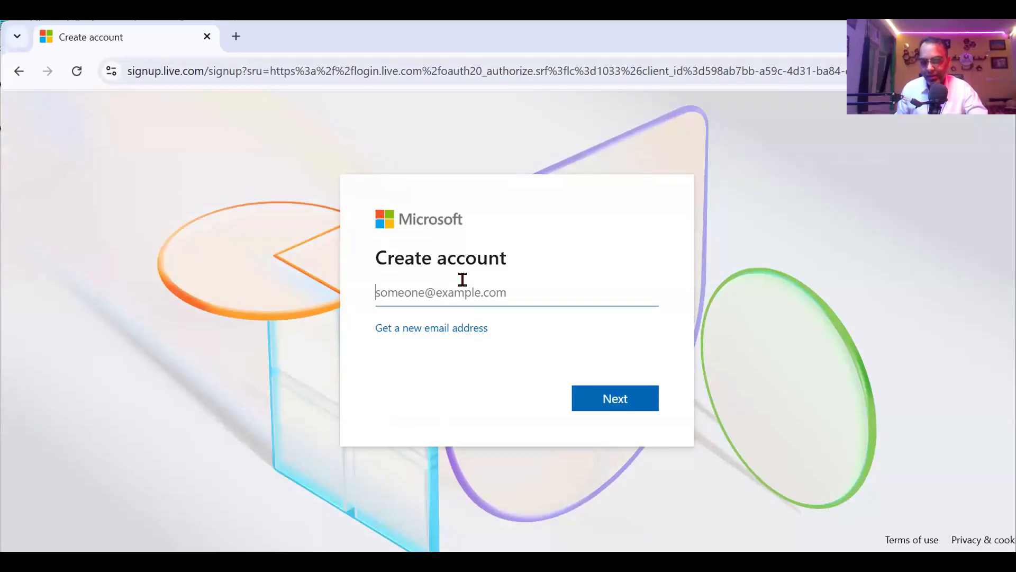
left_click(235, 37)
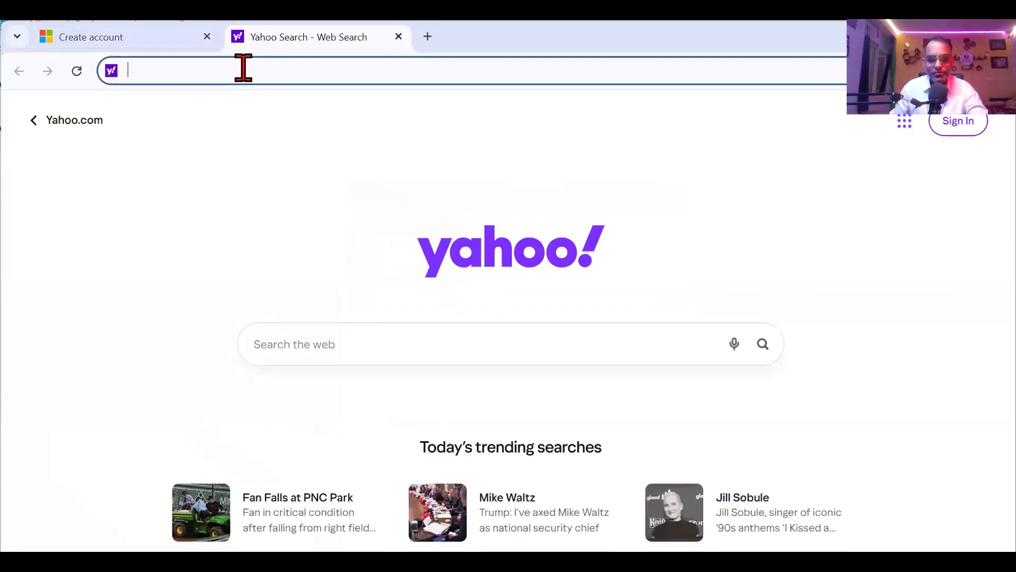
type("goo")
key("Return")
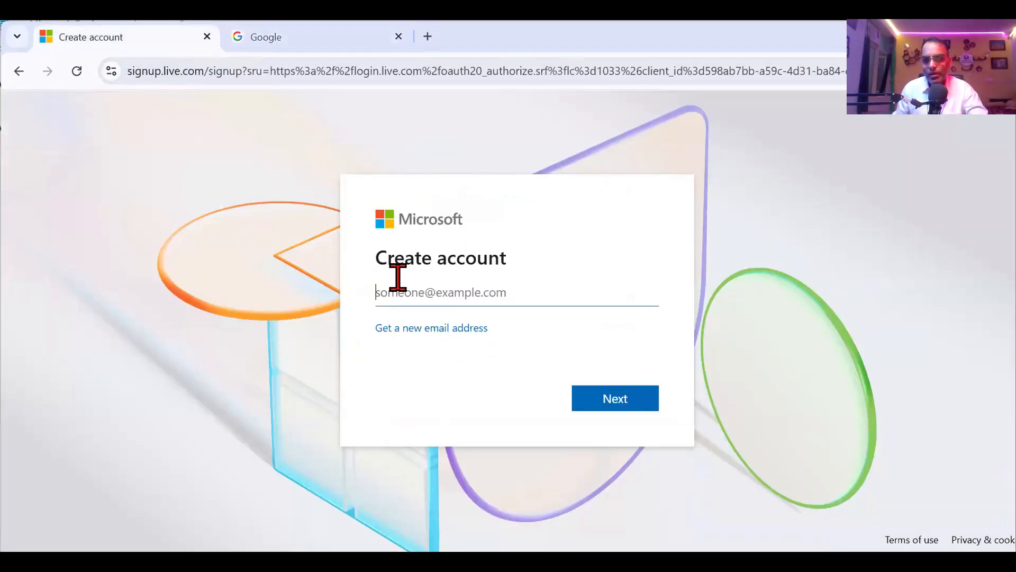
key("ctrl+v")
- Submit the Gmail address, switch to signing in with the existing account, and request an emailed sign-in code
left_click(613, 403)
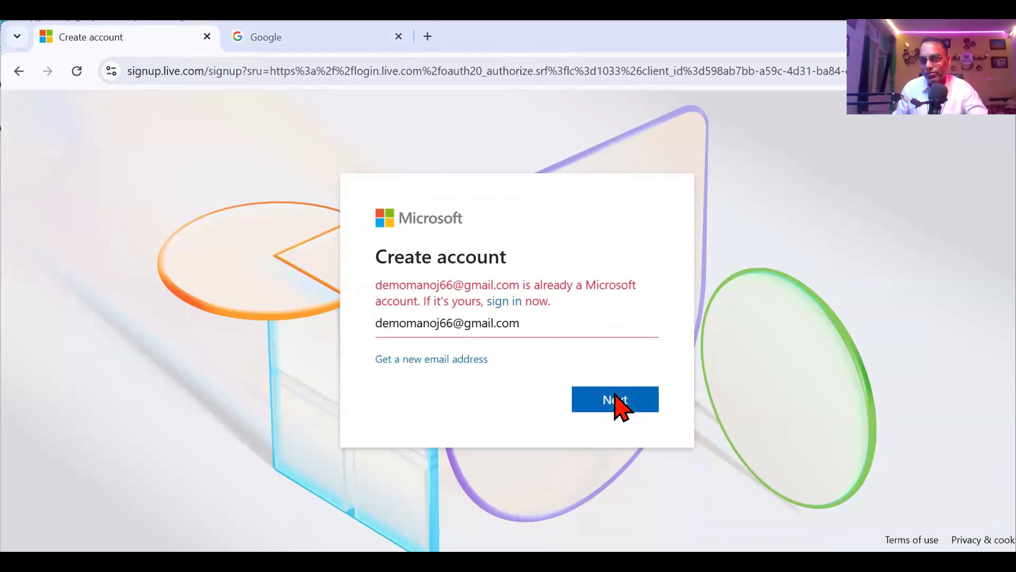
left_click_drag(590, 295, 358, 292)
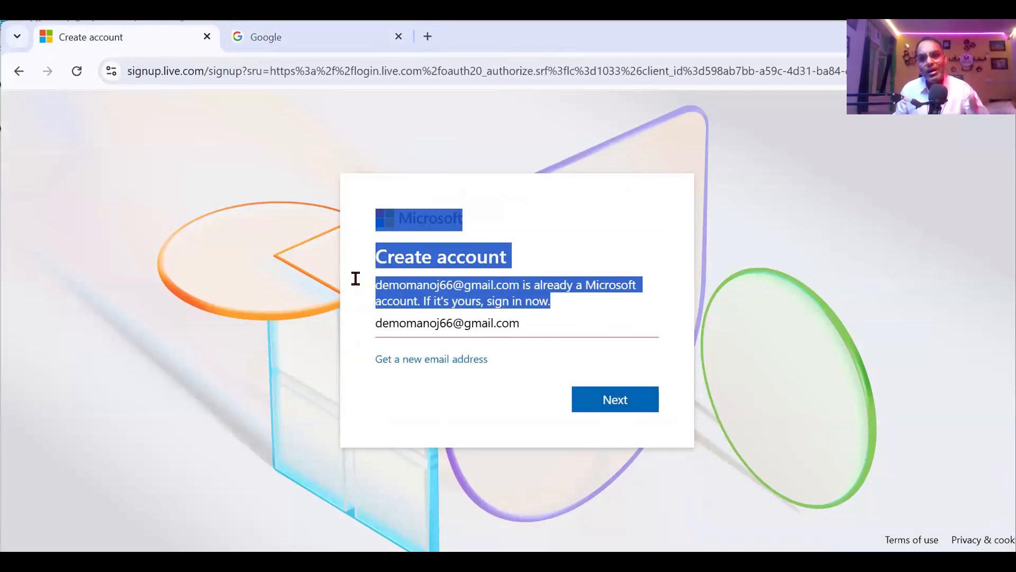
left_click(557, 318)
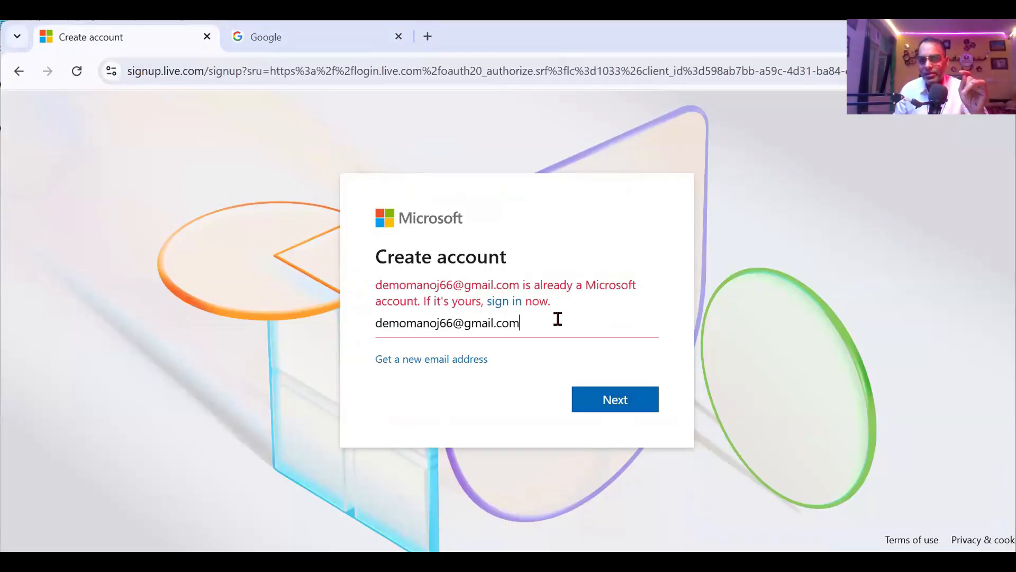
left_click(506, 302)
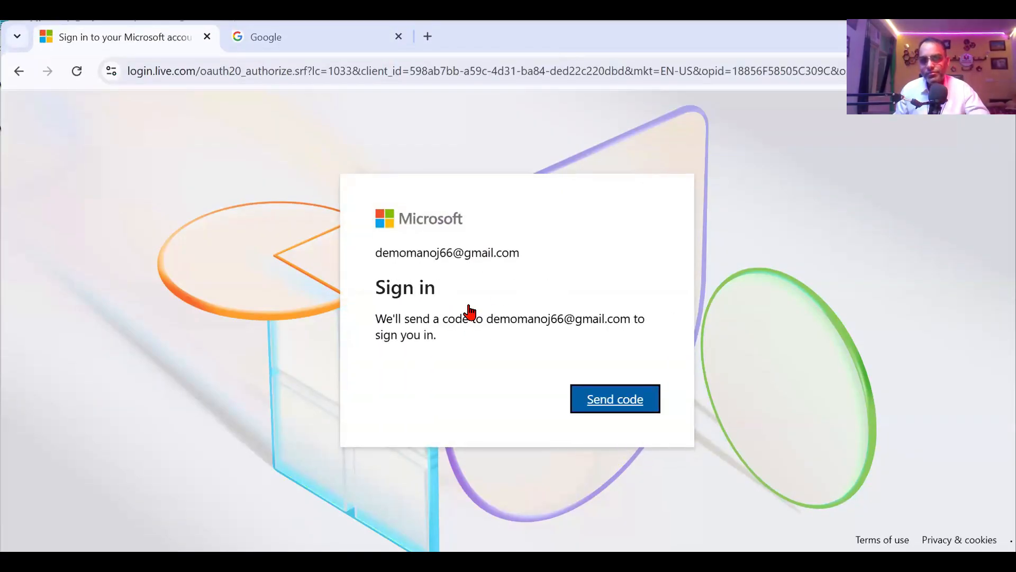
left_click(633, 403)
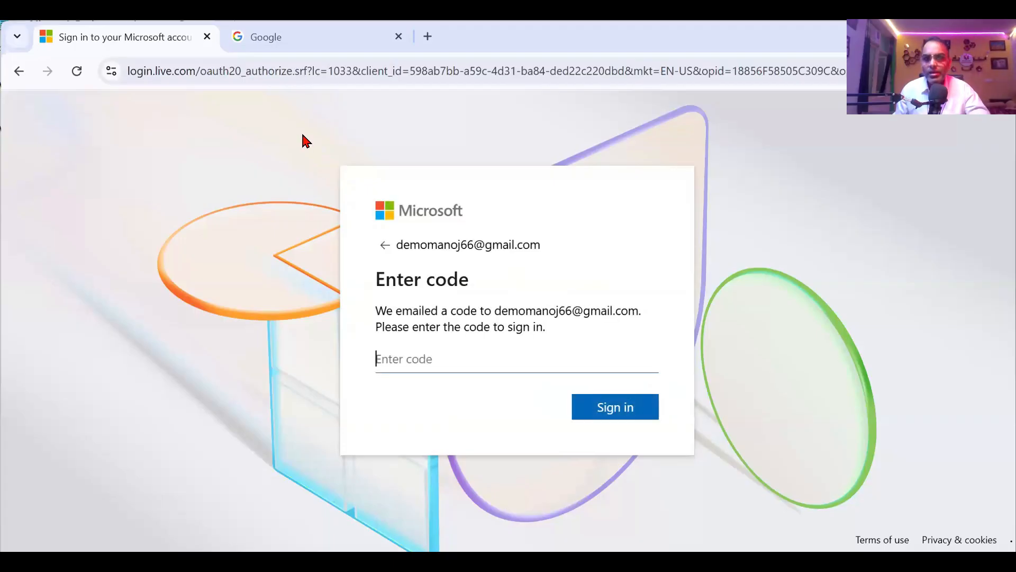
left_click(265, 40)
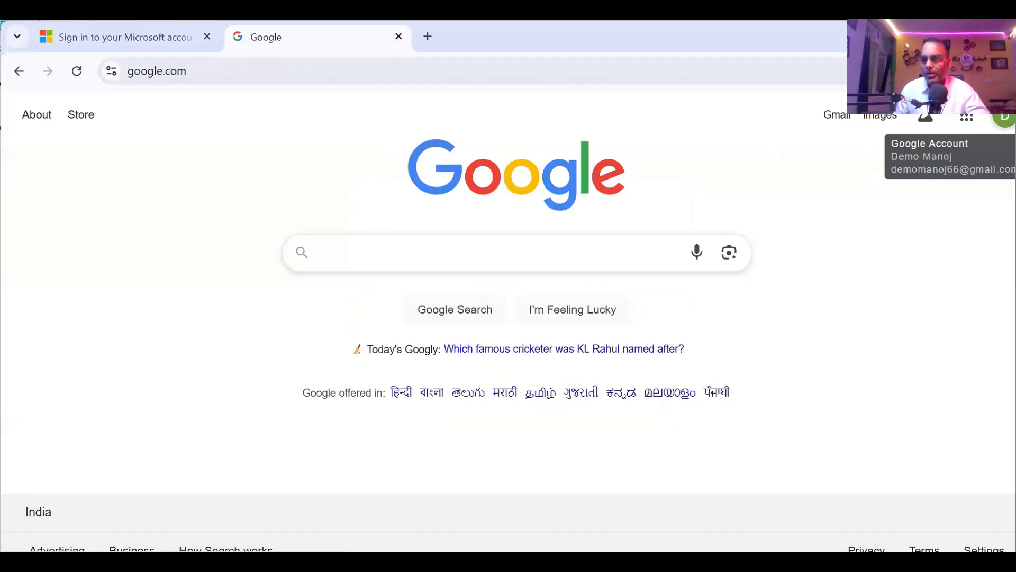
- Open the Microsoft 'Your single-use code' email in Gmail and select the code
left_click(837, 114)
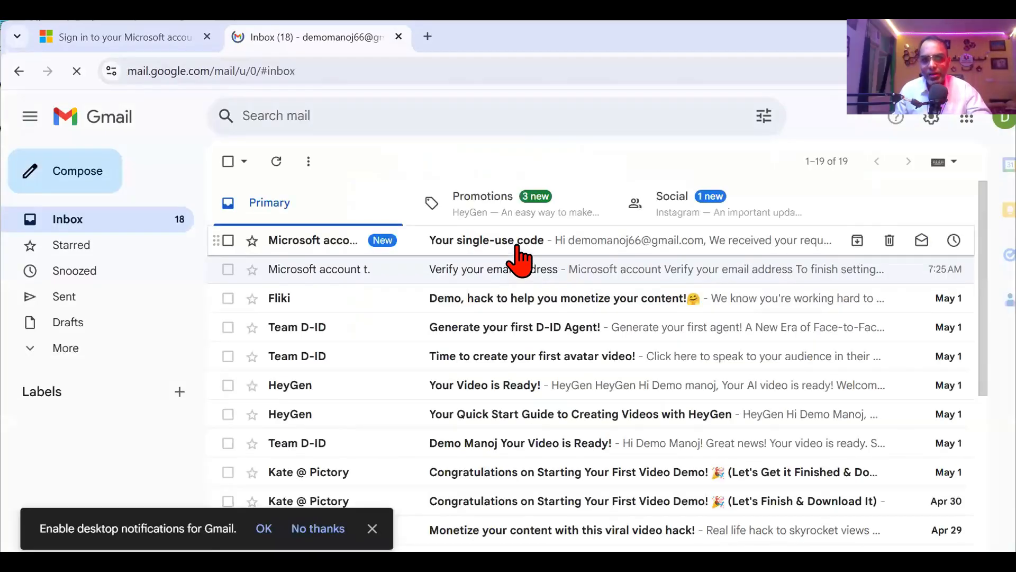
left_click(519, 248)
scroll(545, 379, "down", 1)
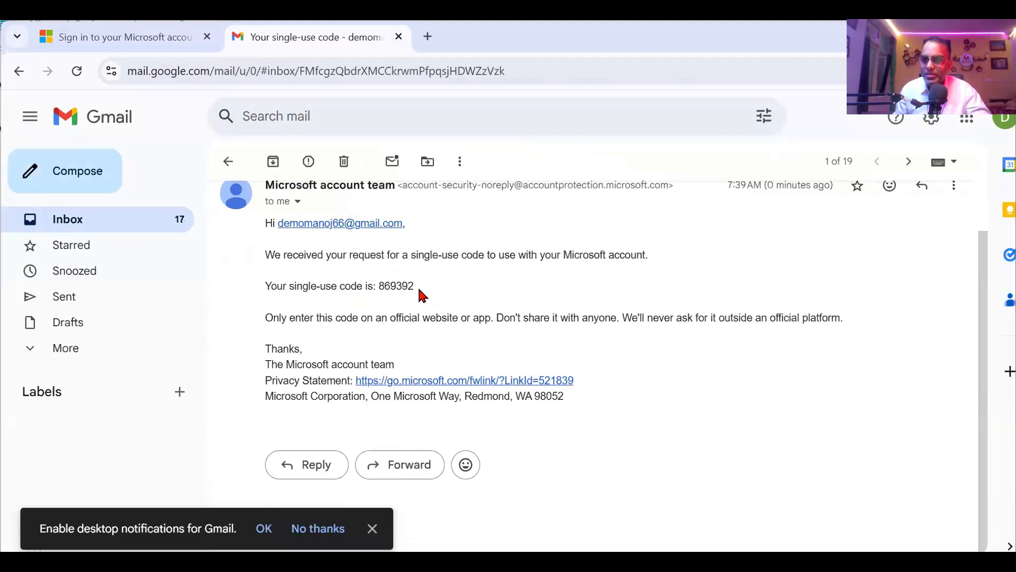
left_click_drag(422, 295, 378, 296)
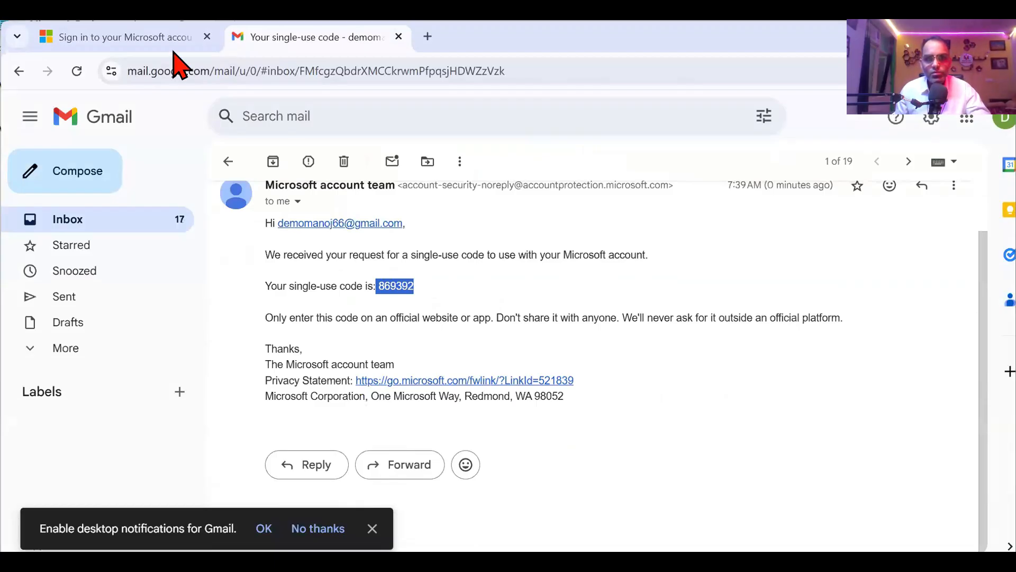
- Enter the emailed single-use code, then stay signed in with 'Don't show this again' ticked
key("ctrl+shift+Tab")
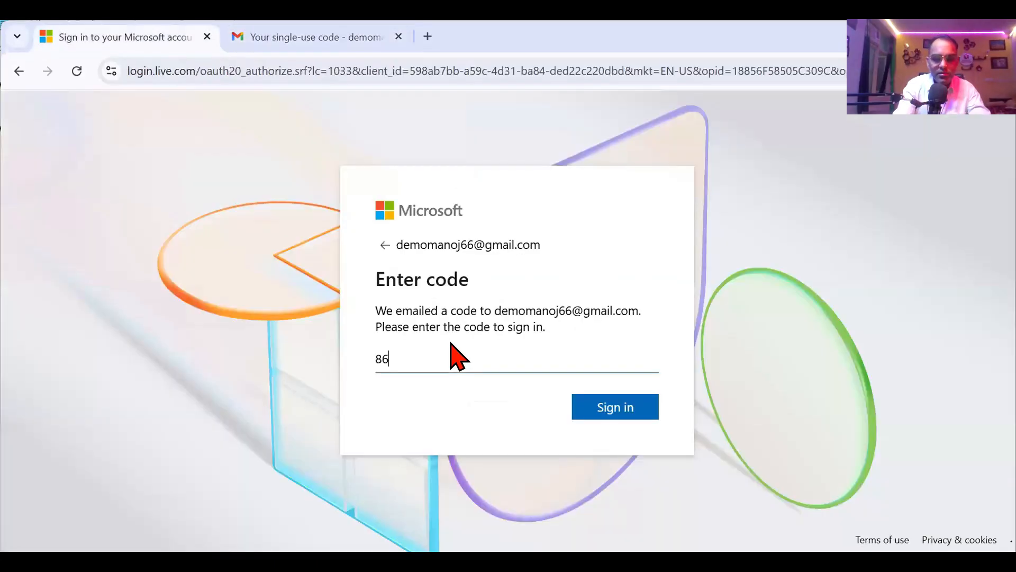
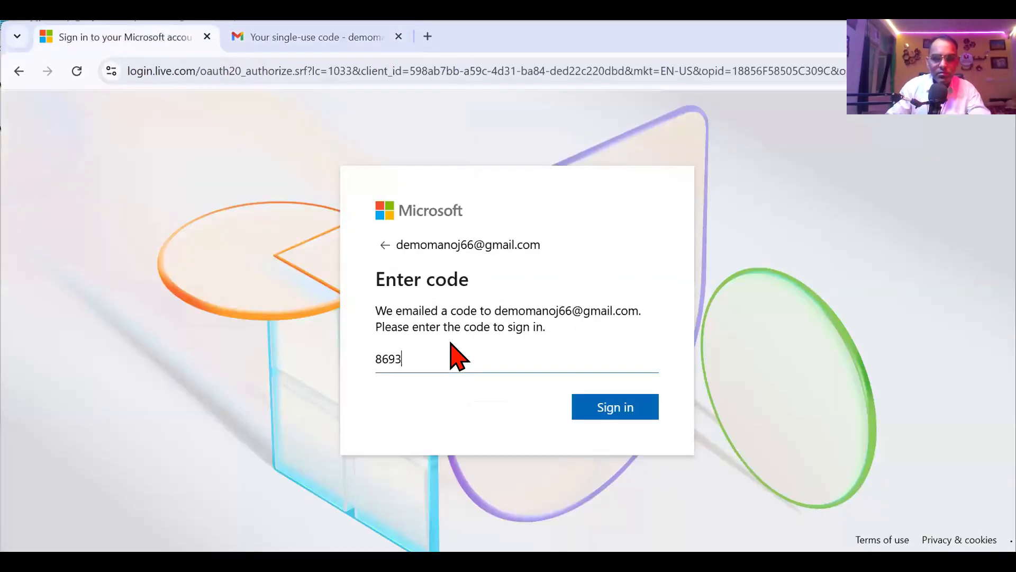
left_click(636, 415)
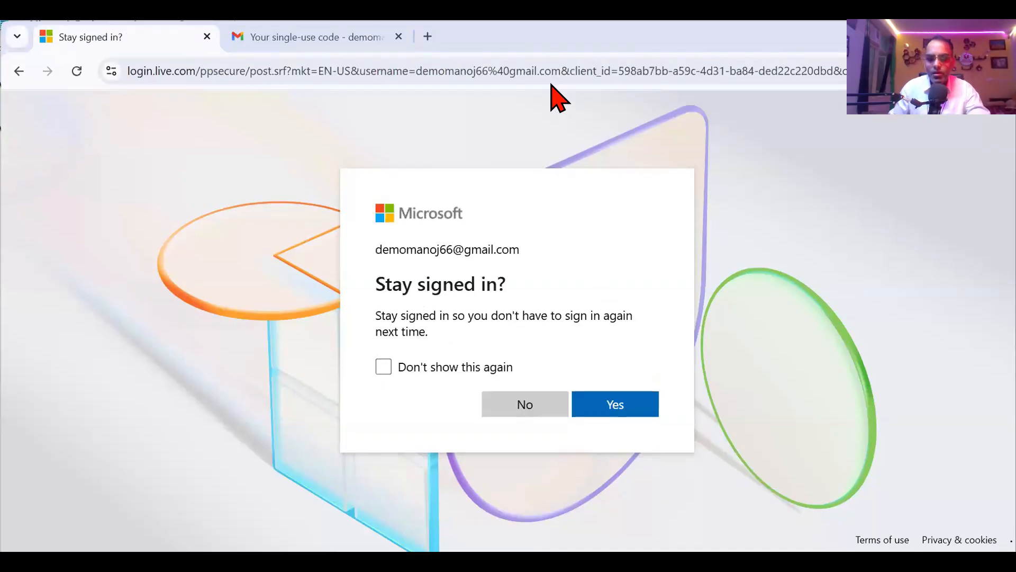
left_click(383, 366)
left_click(609, 406)
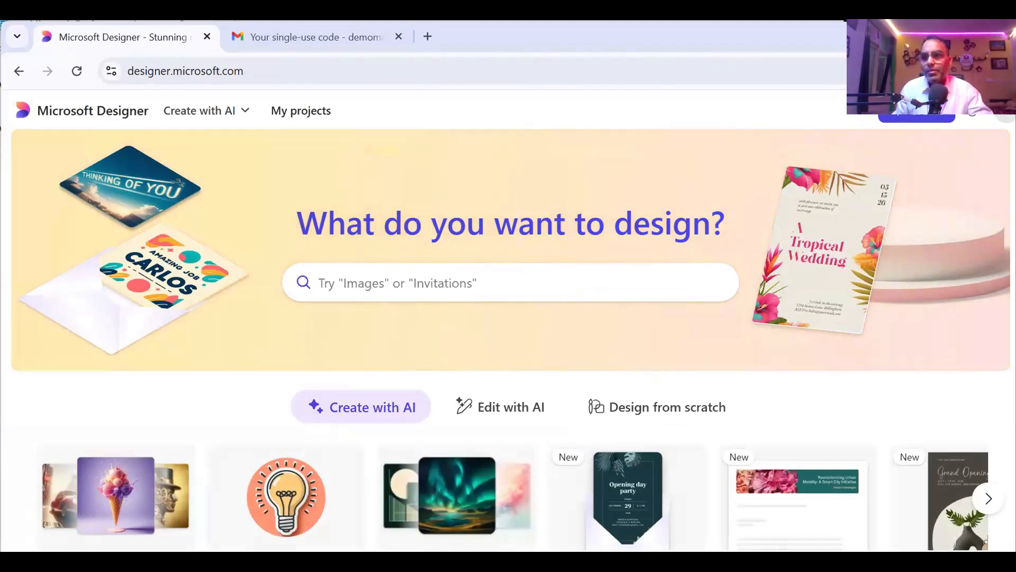
left_click(916, 117)
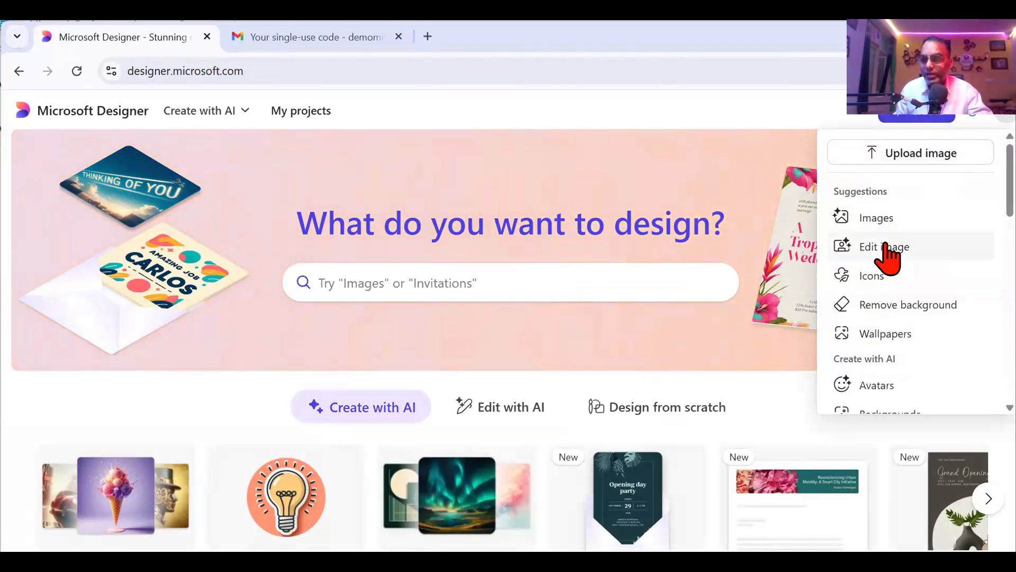
scroll(885, 307, "down", 2)
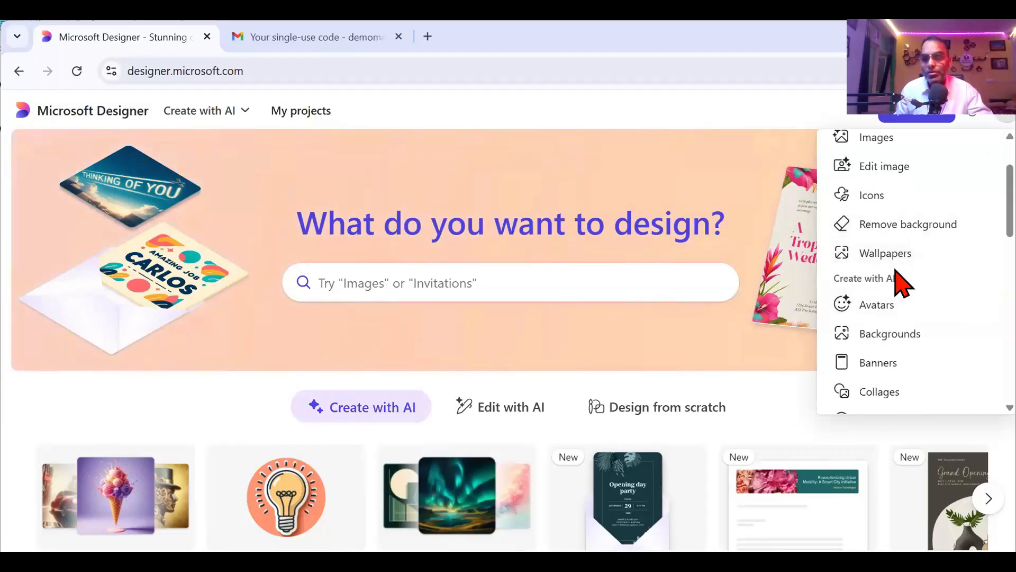
scroll(895, 254, "down", 2)
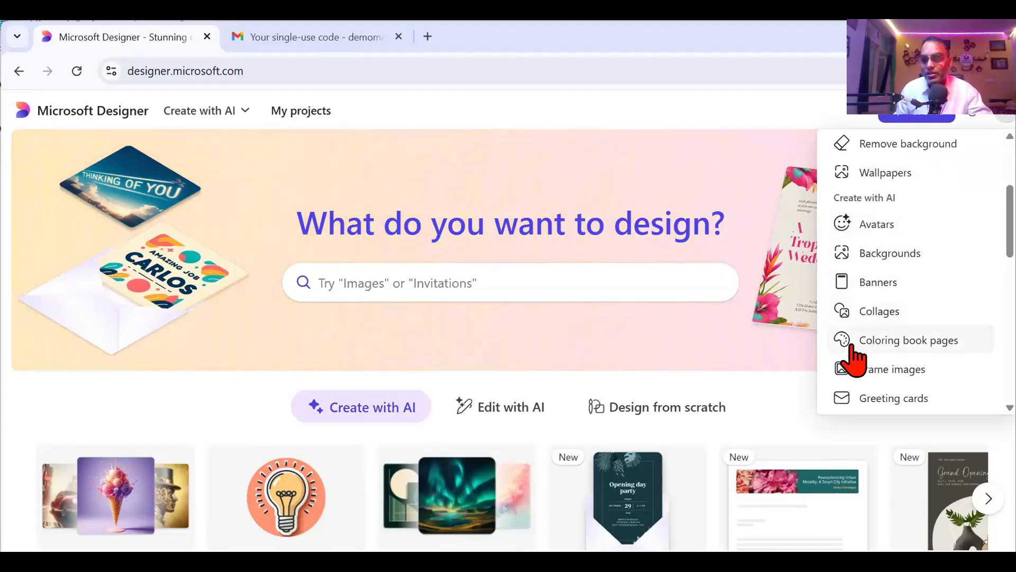
scroll(944, 341, "down", 2)
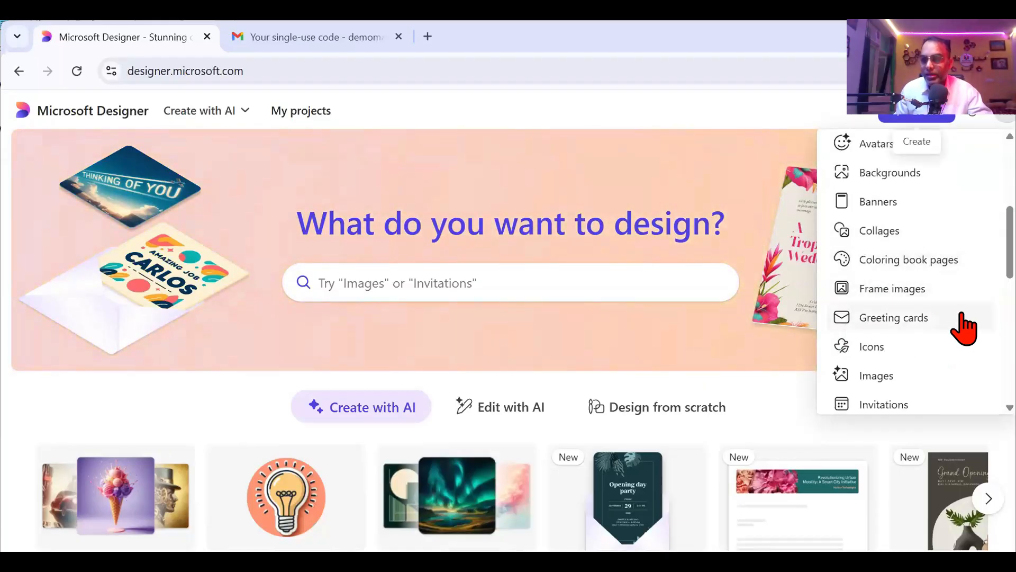
scroll(964, 329, "down", 2)
scroll(920, 307, "down", 2)
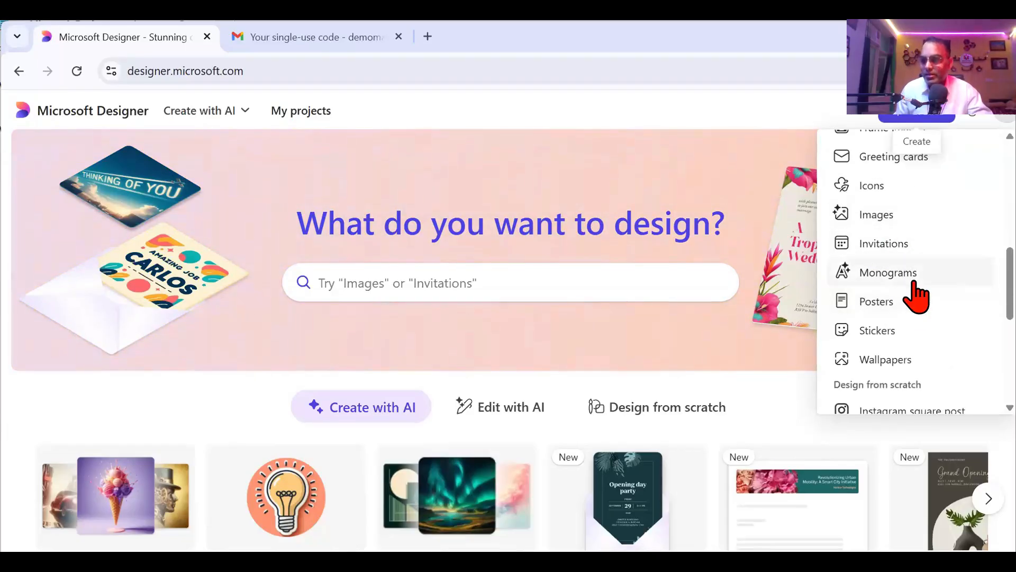
scroll(917, 280, "down", 4)
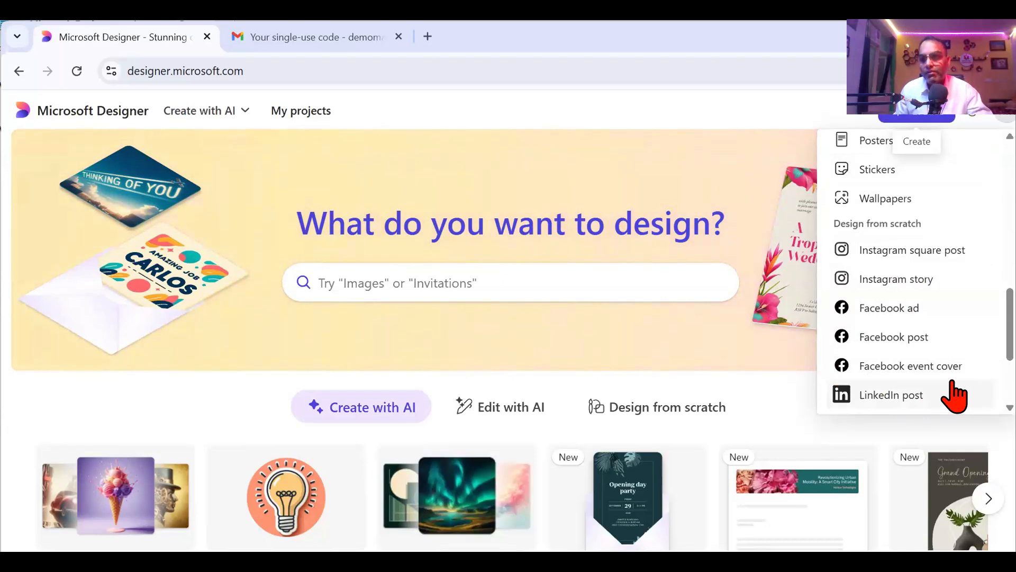
scroll(947, 381, "down", 3)
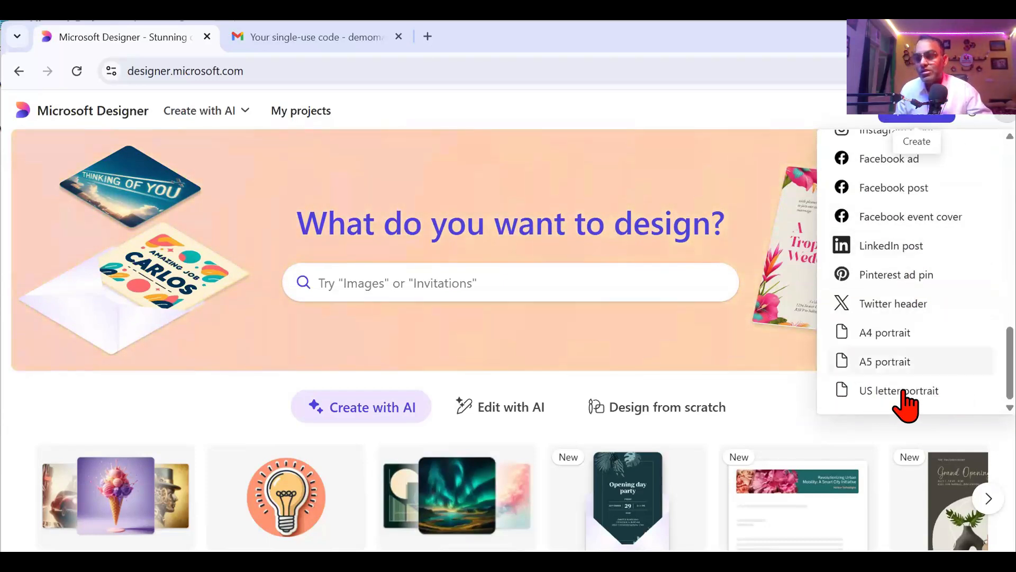
scroll(891, 371, "up", 10)
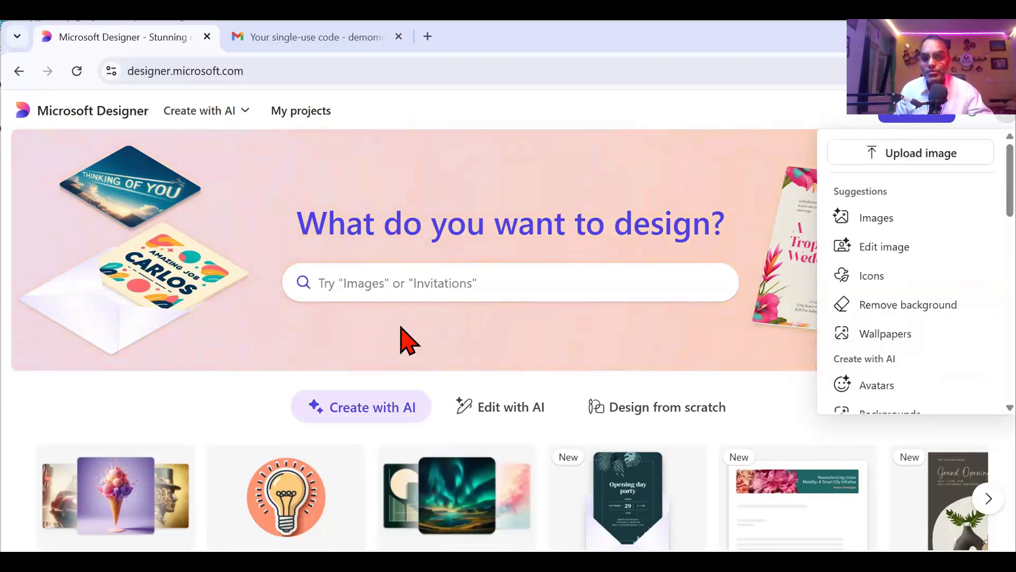
scroll(401, 329, "down", 10)
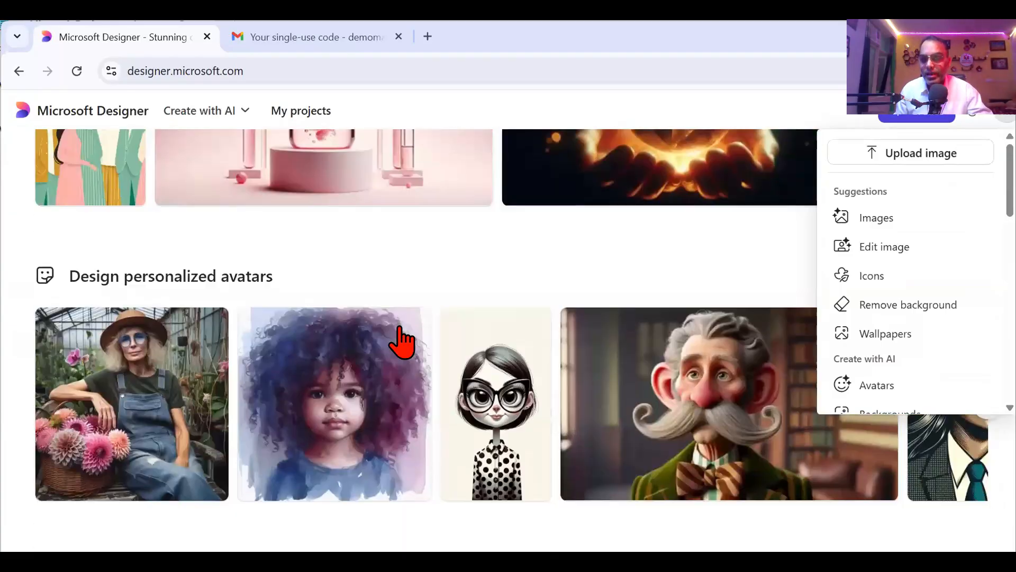
scroll(401, 342, "down", 10)
scroll(402, 341, "down", 4)
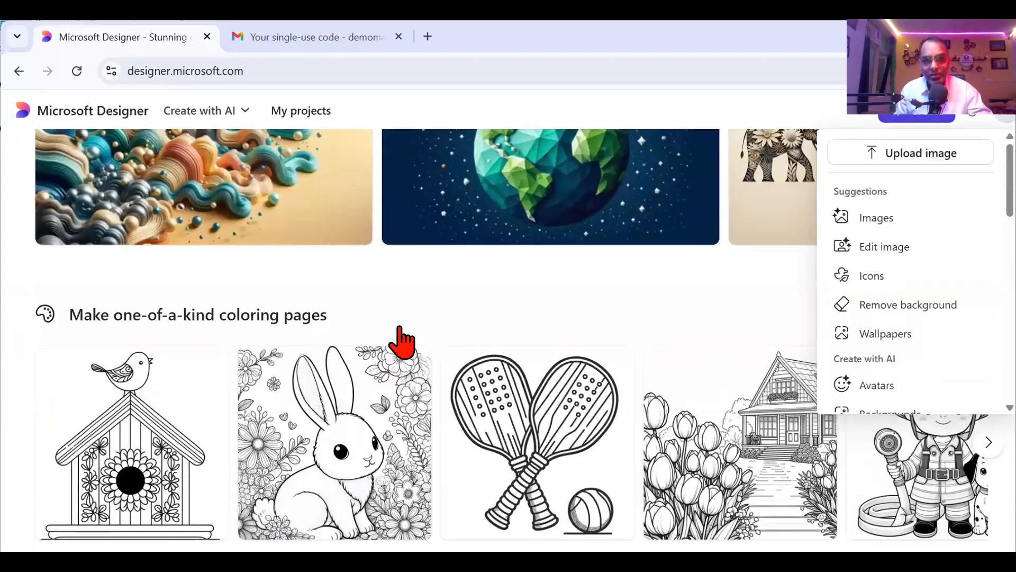
scroll(715, 154, "up", 20)
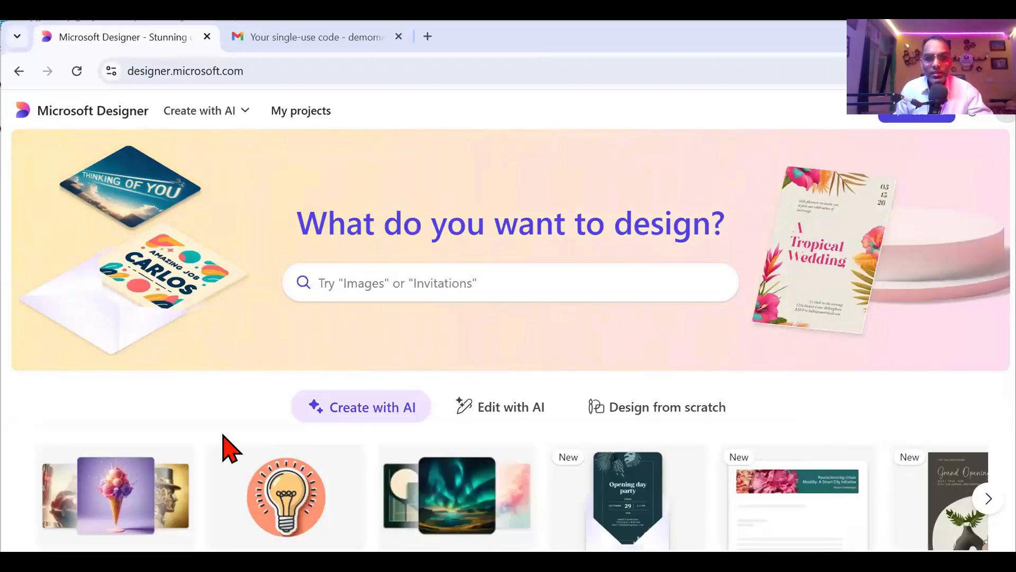
scroll(223, 444, "down", 3)
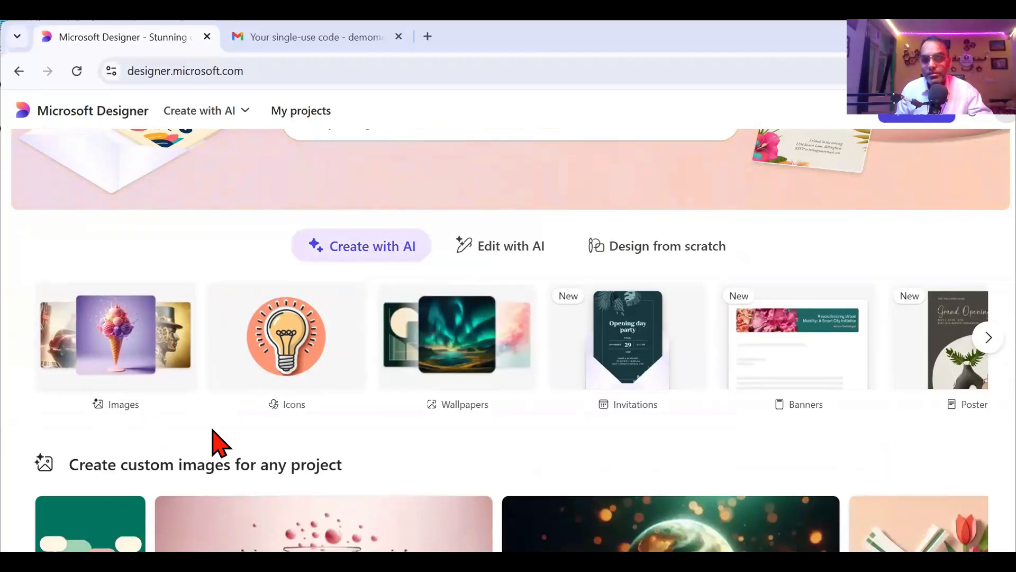
- Start a new AI image from the Images card, dismiss the credits popup, and focus the description box
left_click(147, 370)
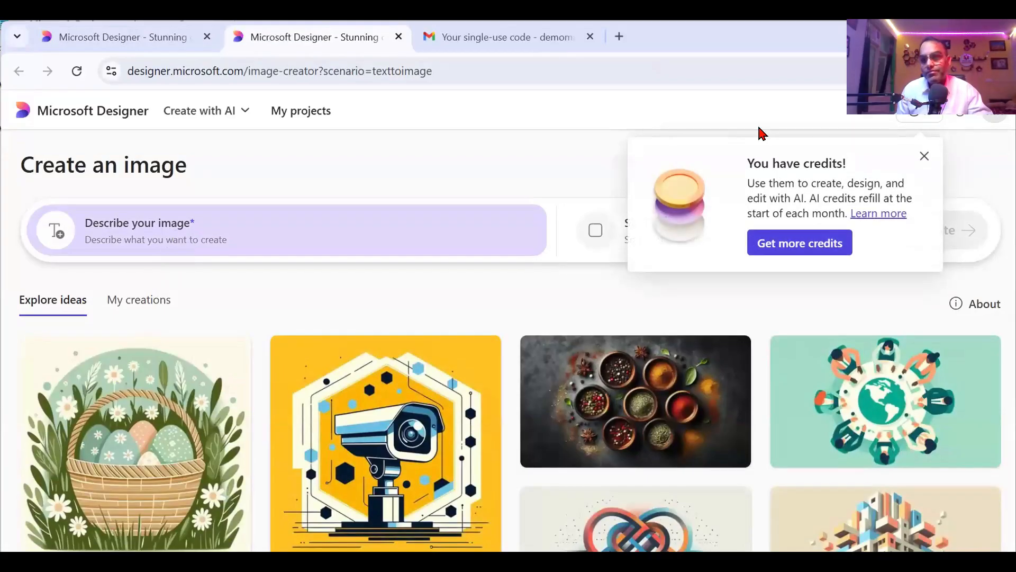
left_click(925, 156)
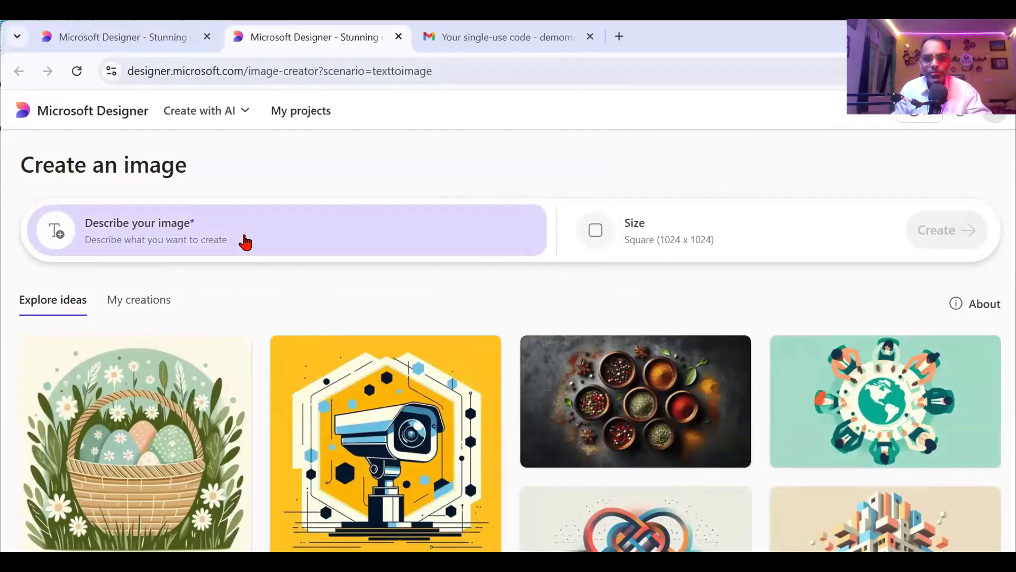
left_click(248, 235)
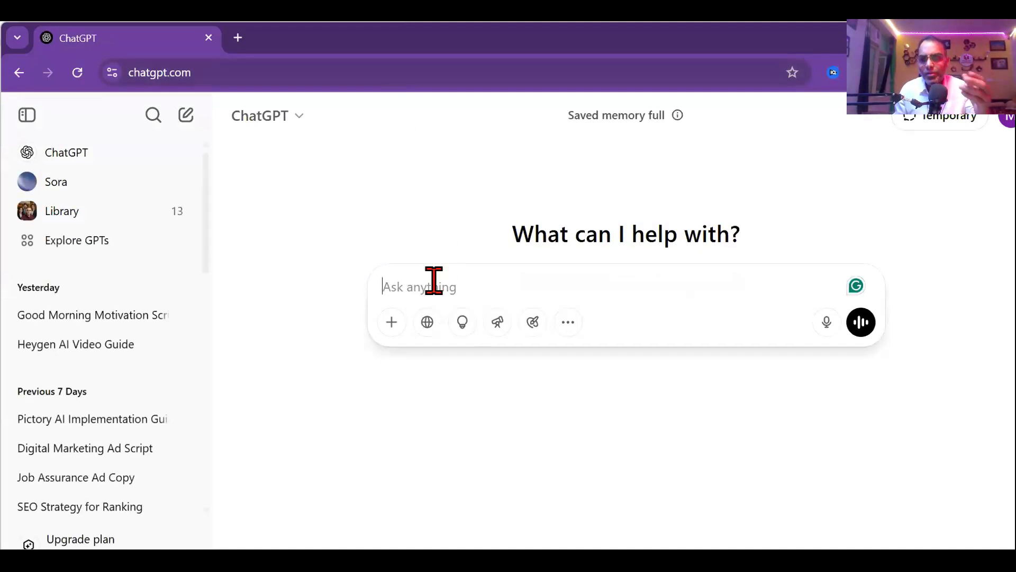
- Draft a ChatGPT request for a profile image: Facebook-icon background, animated character on a sofa, exact institute name
left_click(434, 280)
type("I w")
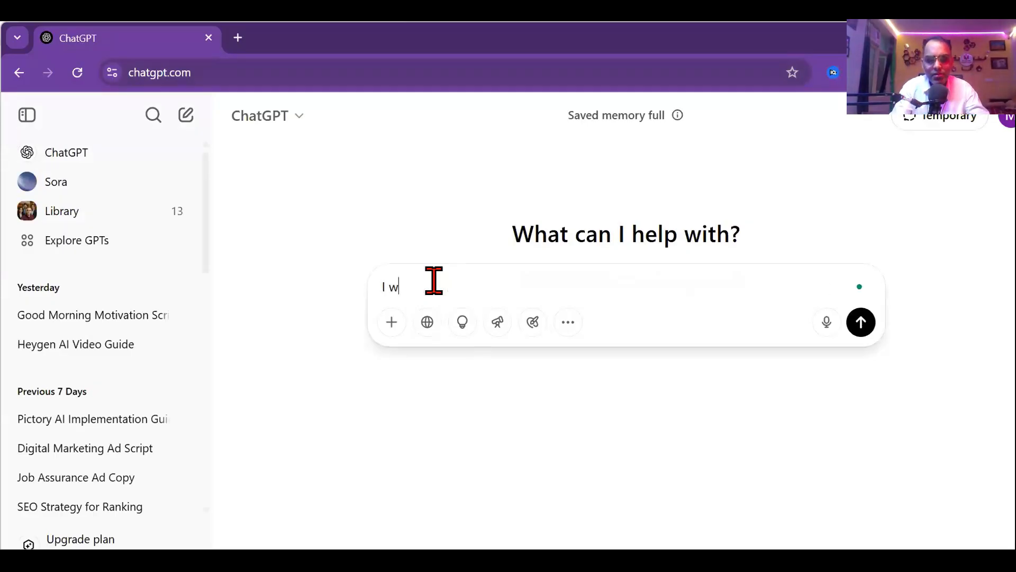
type("ant to d")
type("reate")
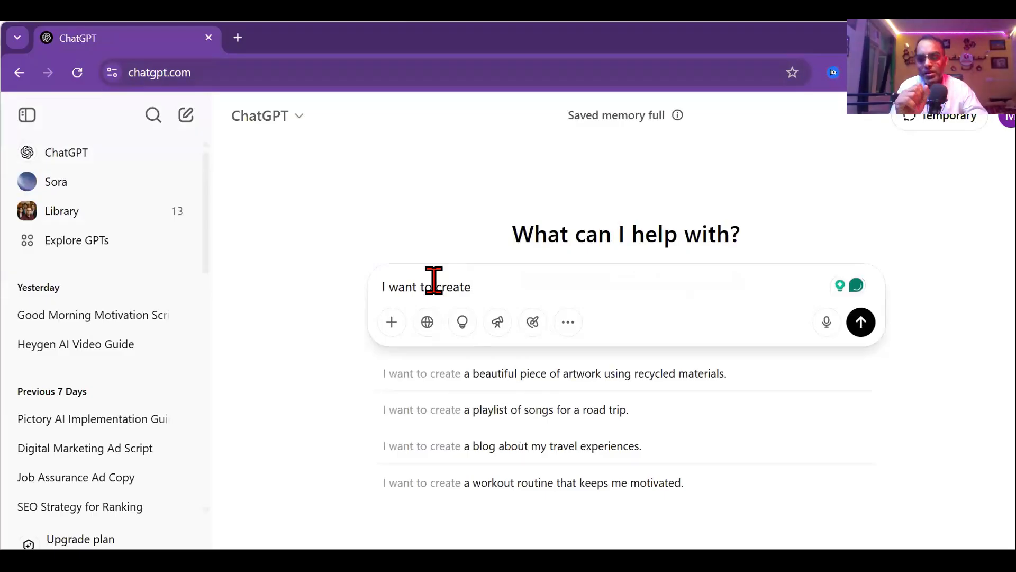
type(" S")
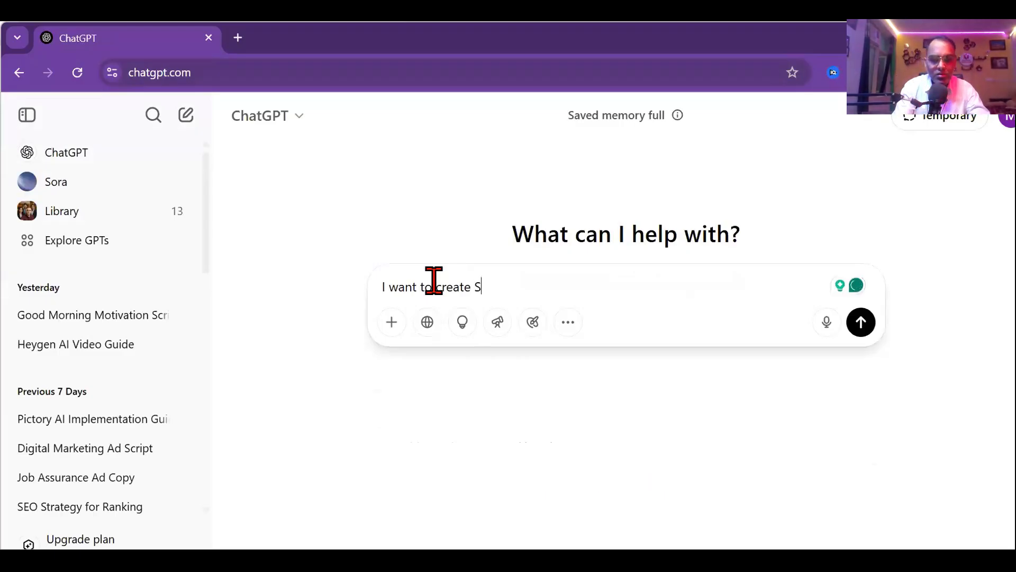
type("ocial Med")
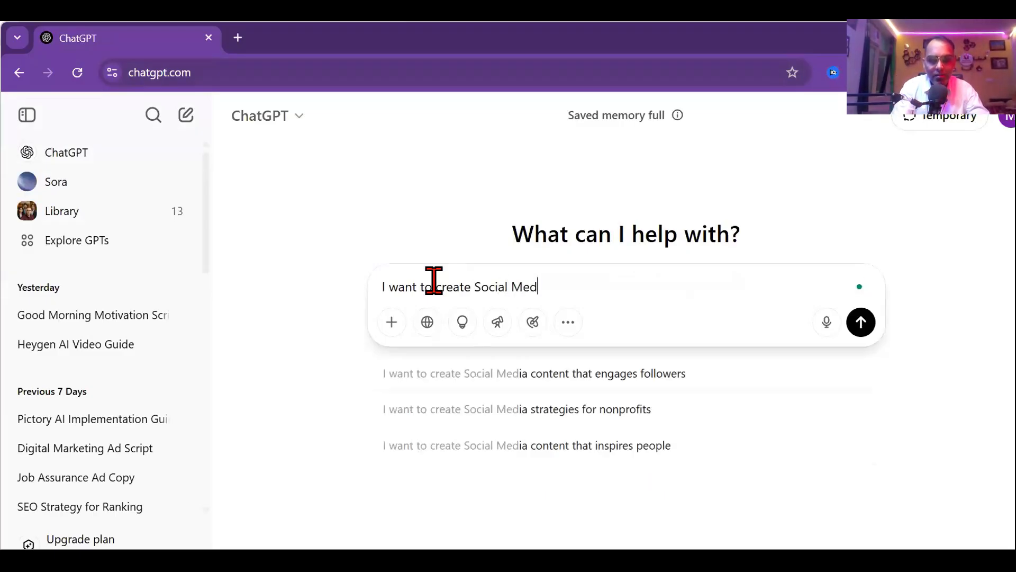
type("ia profile image")
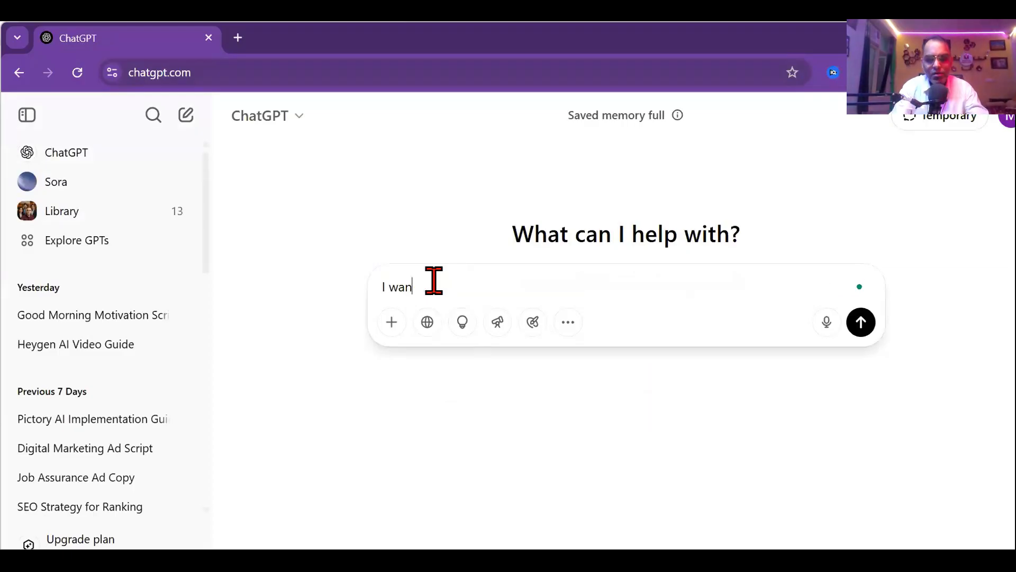
type(".")
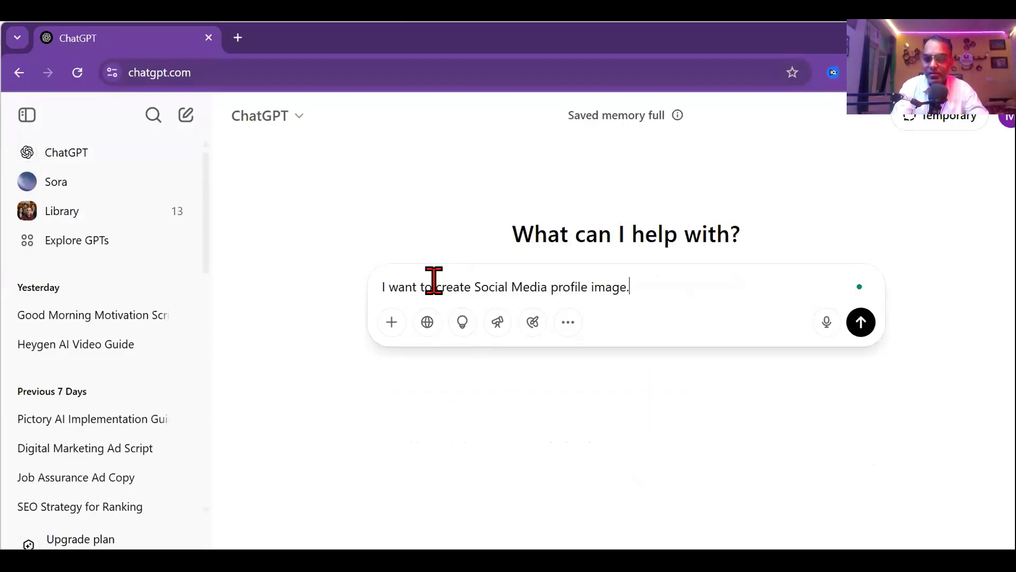
type(" Please act as")
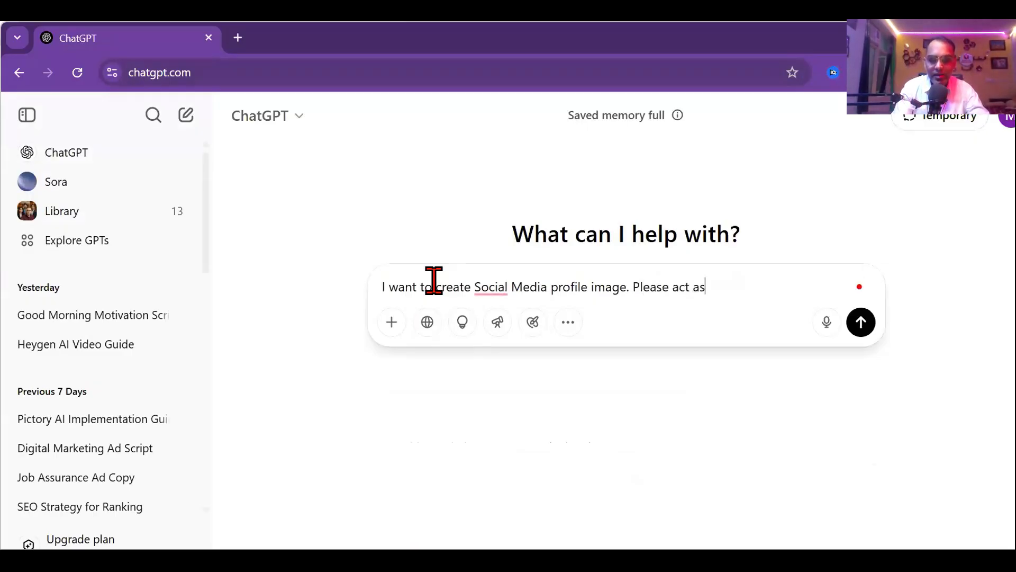
type(" a ")
type("image ")
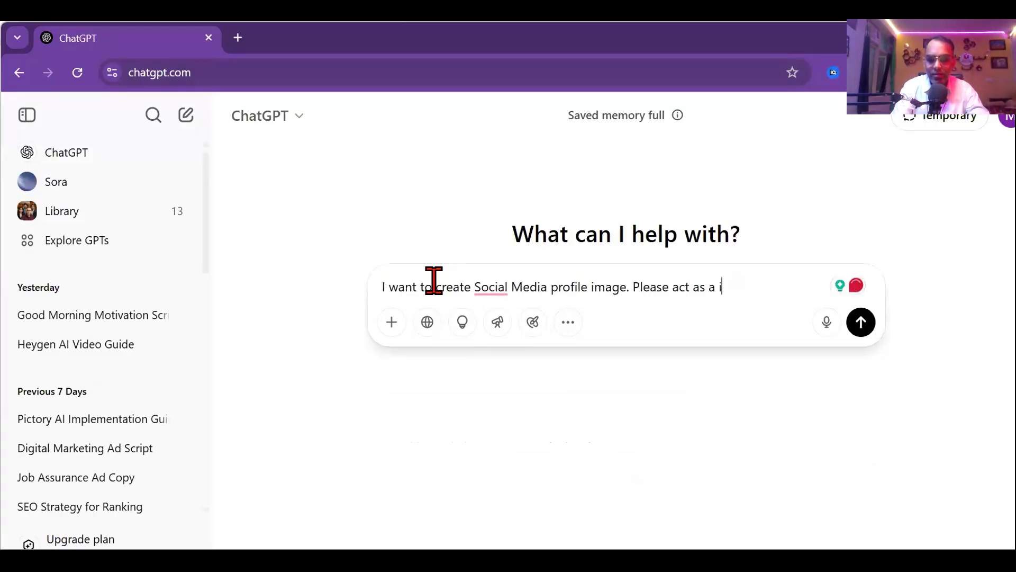
type("creation expert.")
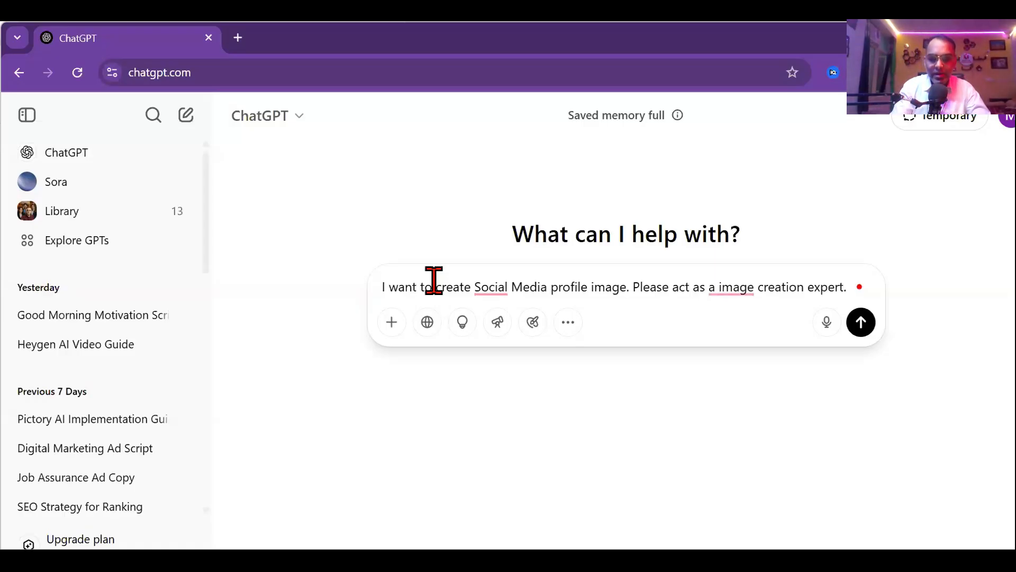
type("age background m")
key("BackSpace")
type("must be used")
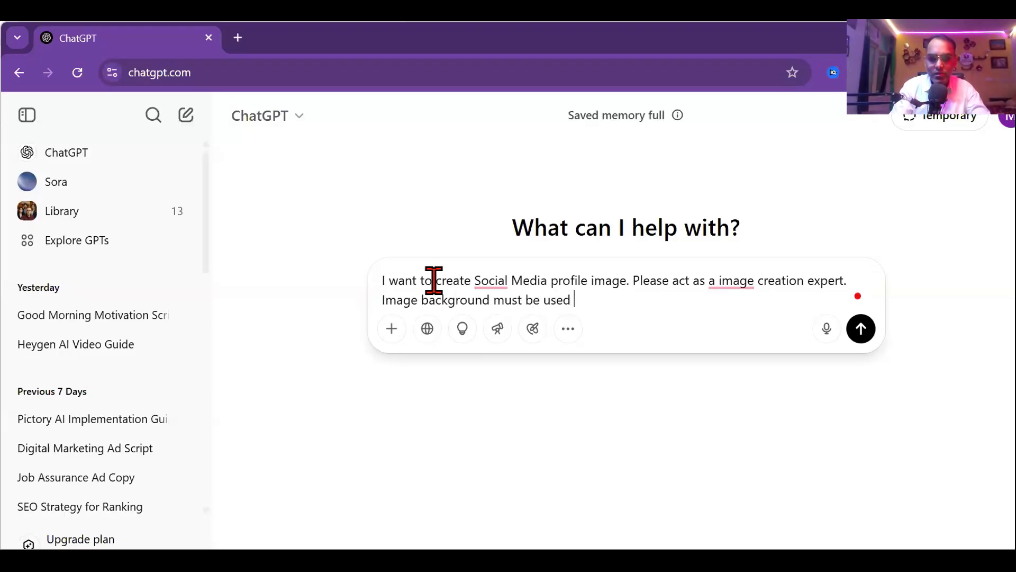
type(" a facebook icon.")
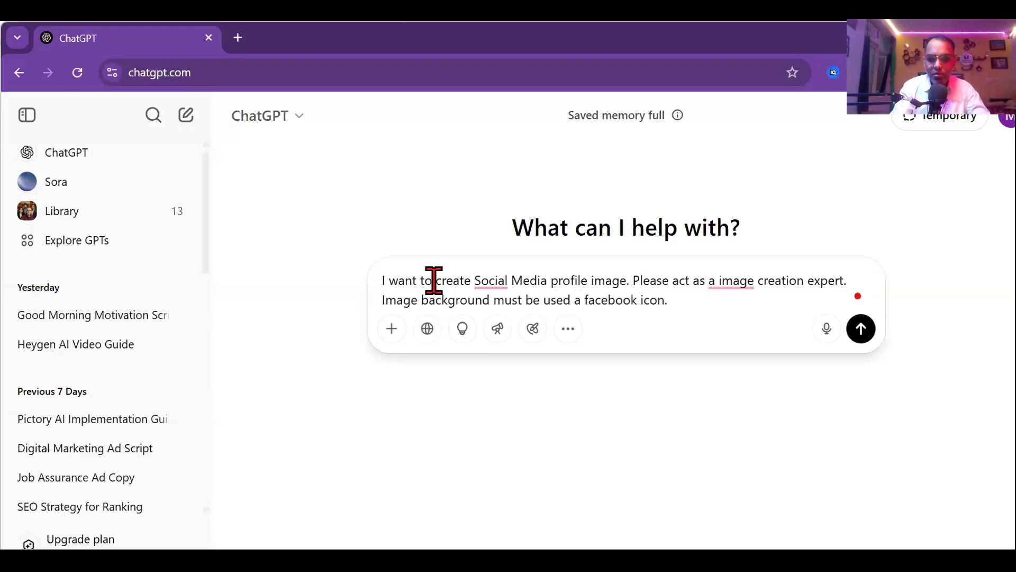
type(" Use a animation character ")
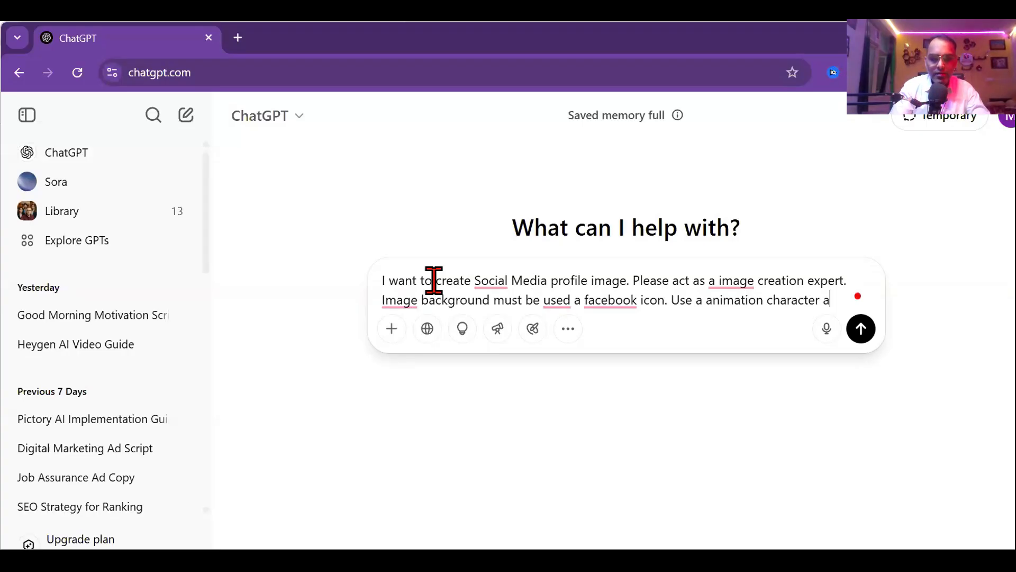
type("and this character s")
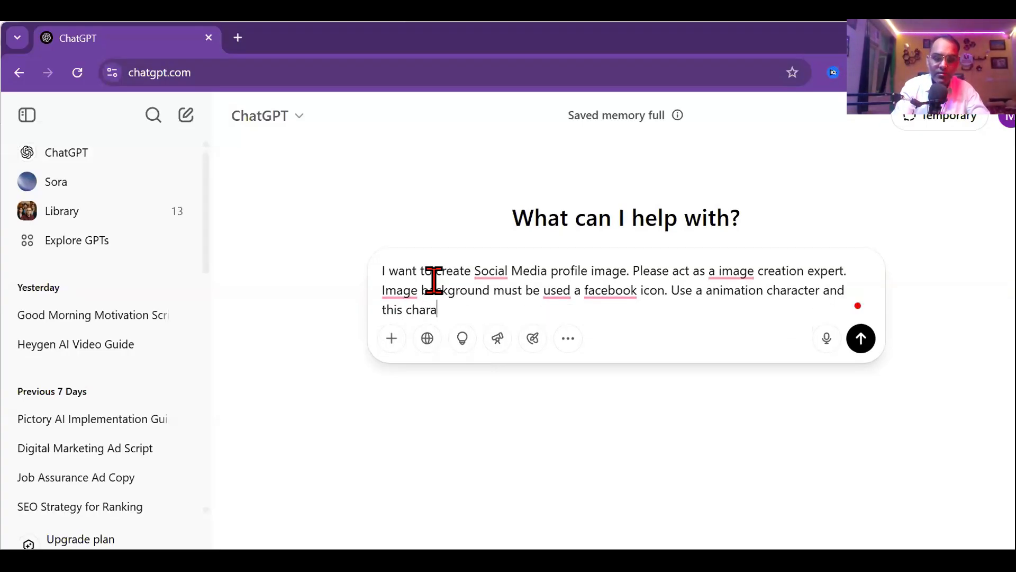
type("itting on sofa. Must us")
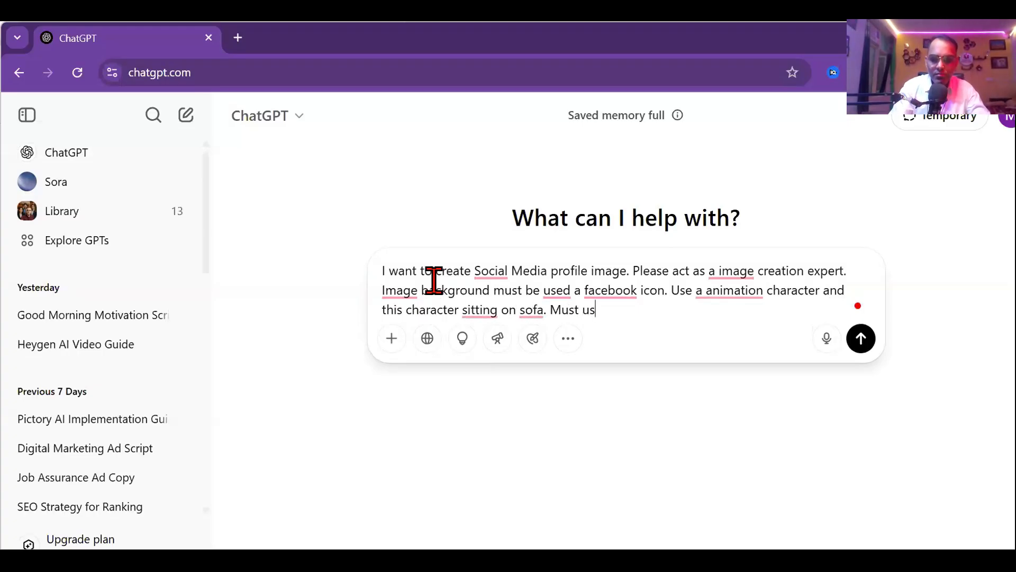
type("e name,")
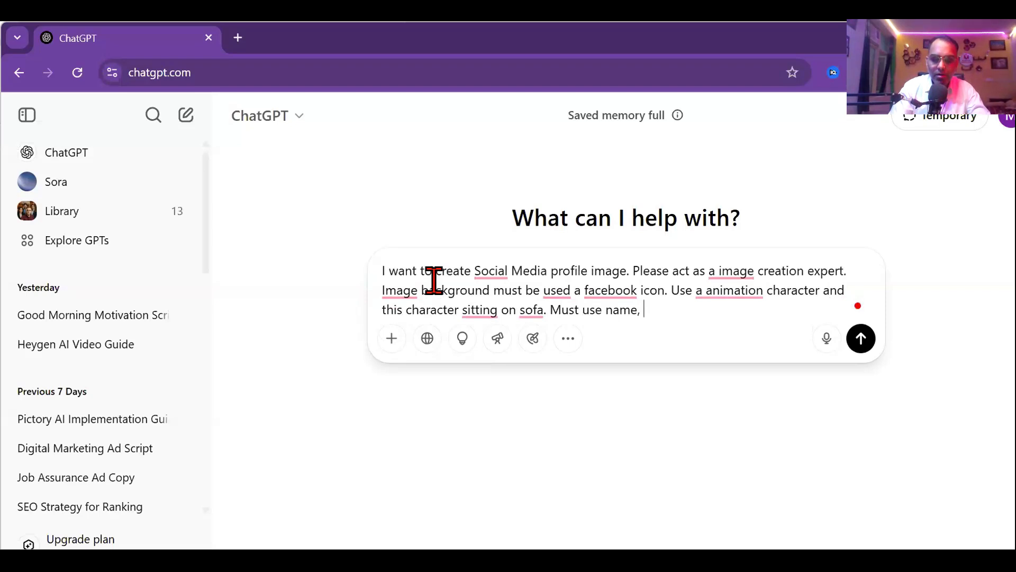
type(" \"Manoj Tek Digital Marketing insti")
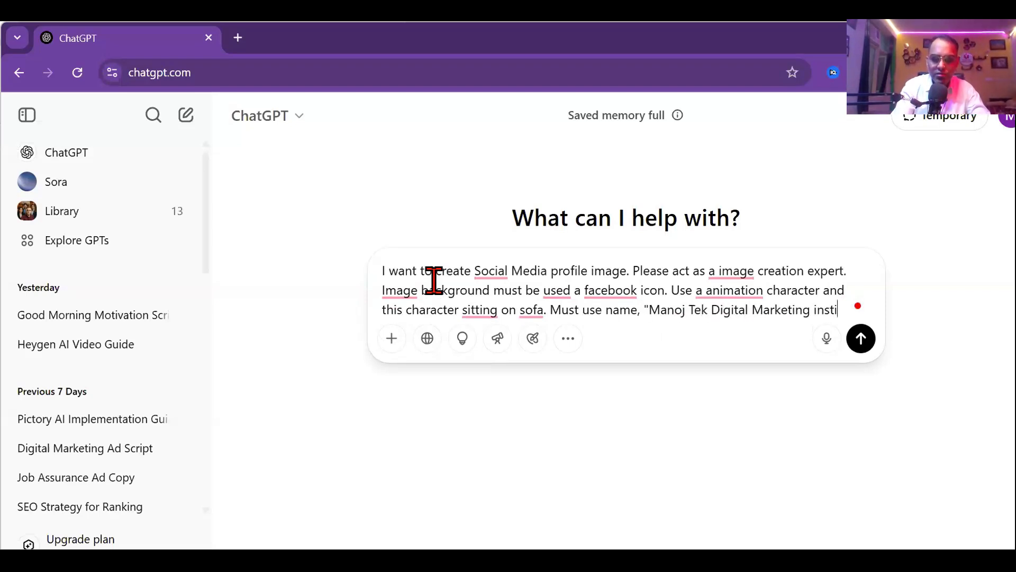
type("tute\" don't")
key("BackSpace")
type("'t m")
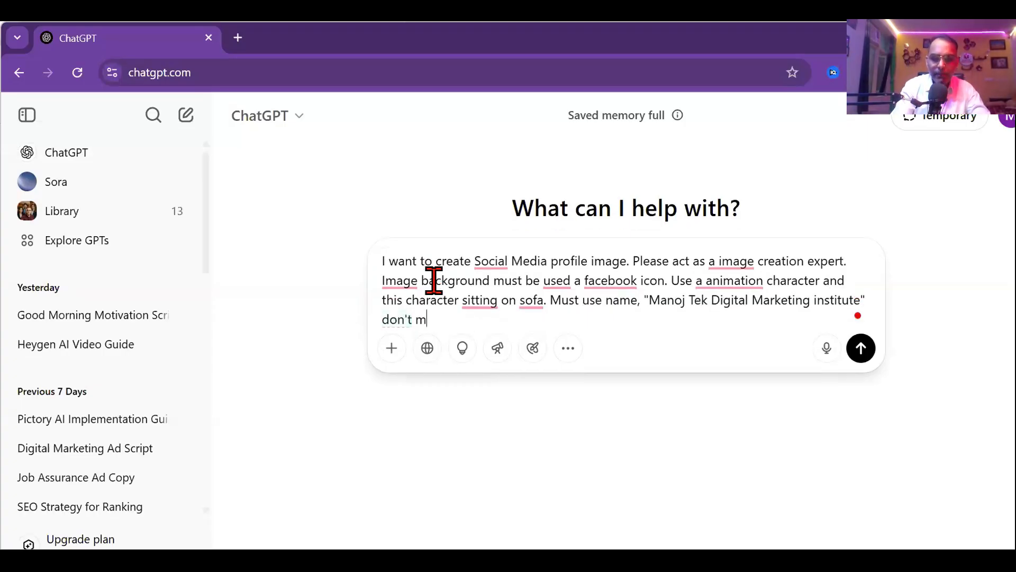
type("ispell name")
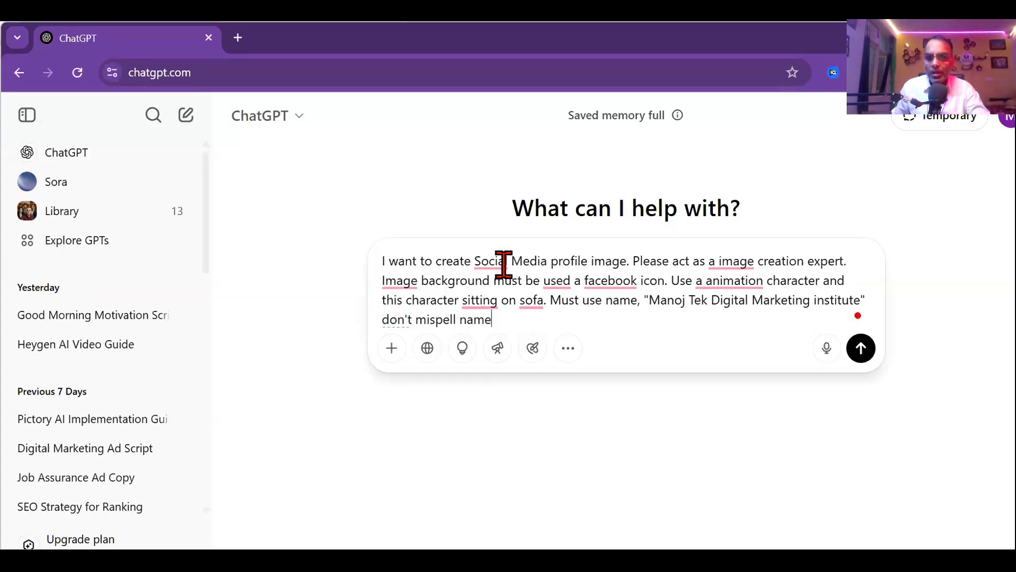
- Reword the draft to ask for a generation prompt, replacing 'image creation' with 'prompt expert'
mouse_move(497, 263)
left_click(501, 307)
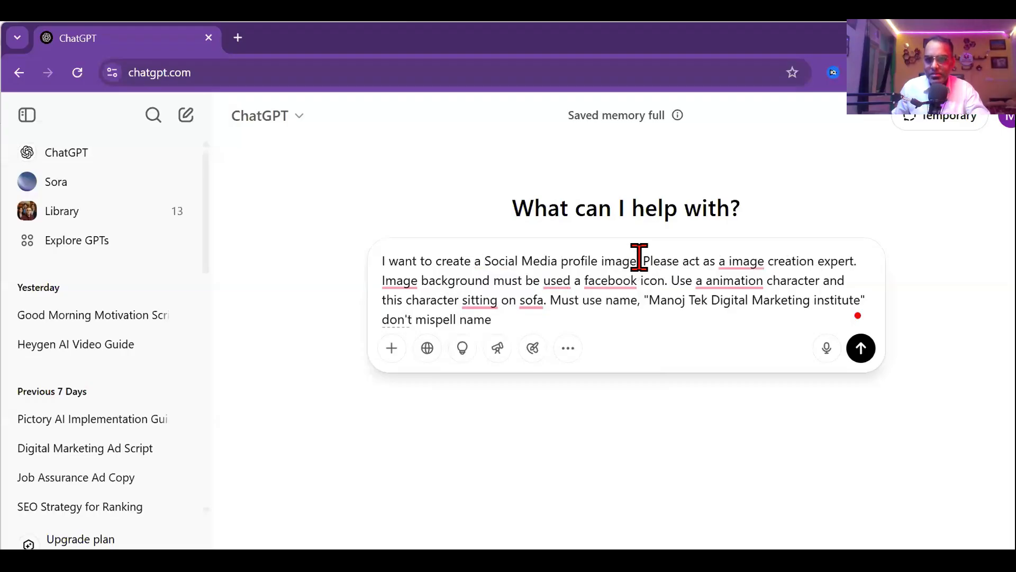
key("BackSpace")
type(", pra")
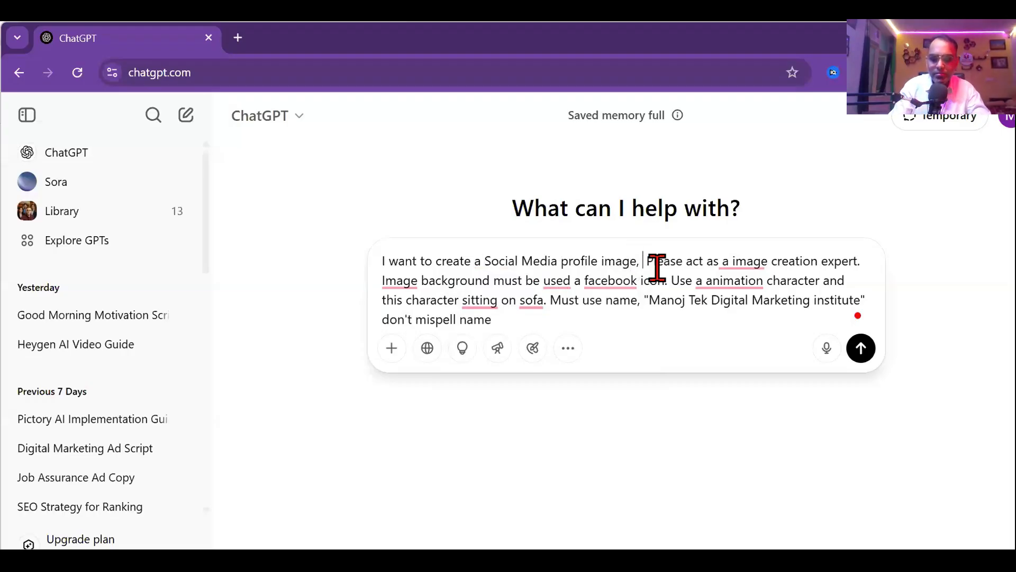
type("se give me")
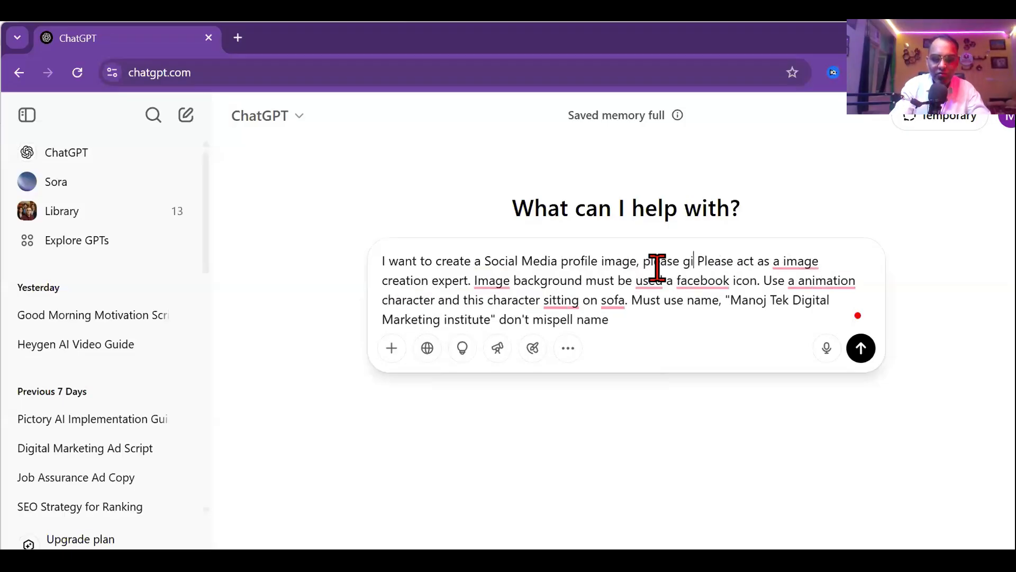
type(" prompt to ")
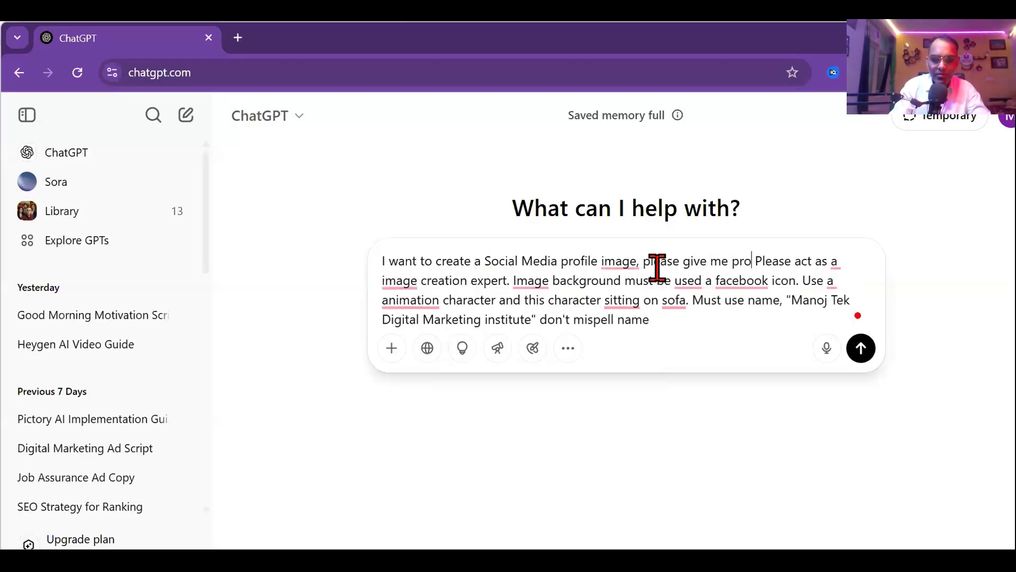
type("generate.")
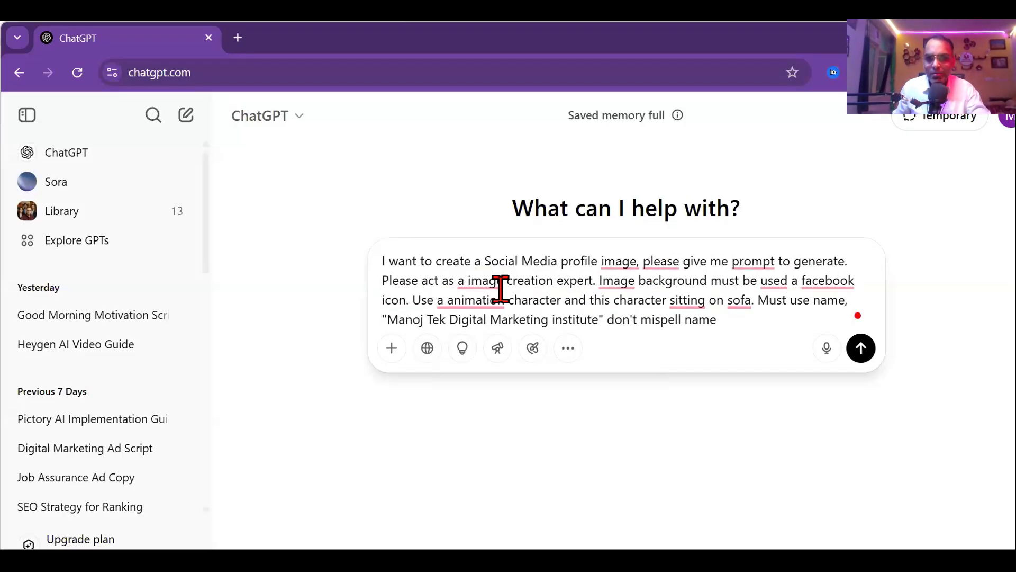
left_click_drag(552, 282, 468, 281)
type("prompt expert")
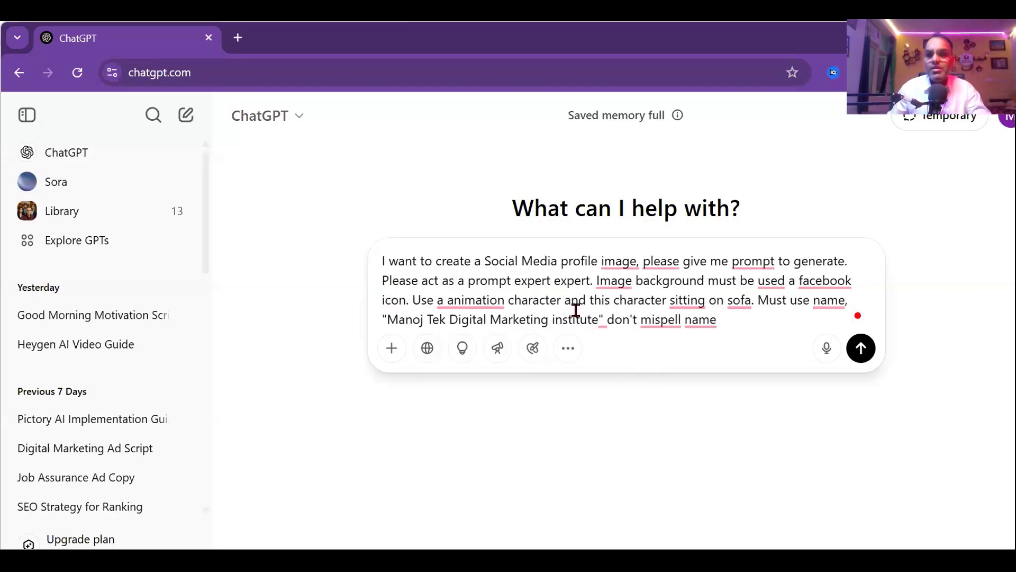
- Accept Grammarly fixes: capitalise 'Please' and 'Facebook', add a period, drop 'used' and the repeated 'expert'
mouse_move(646, 259)
left_click(665, 308)
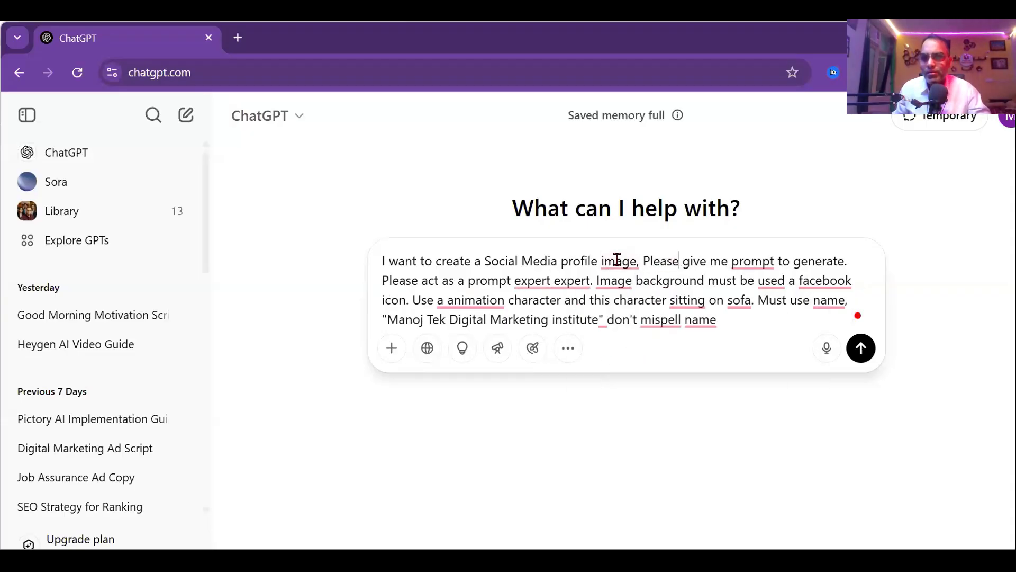
mouse_move(617, 262)
left_click(624, 306)
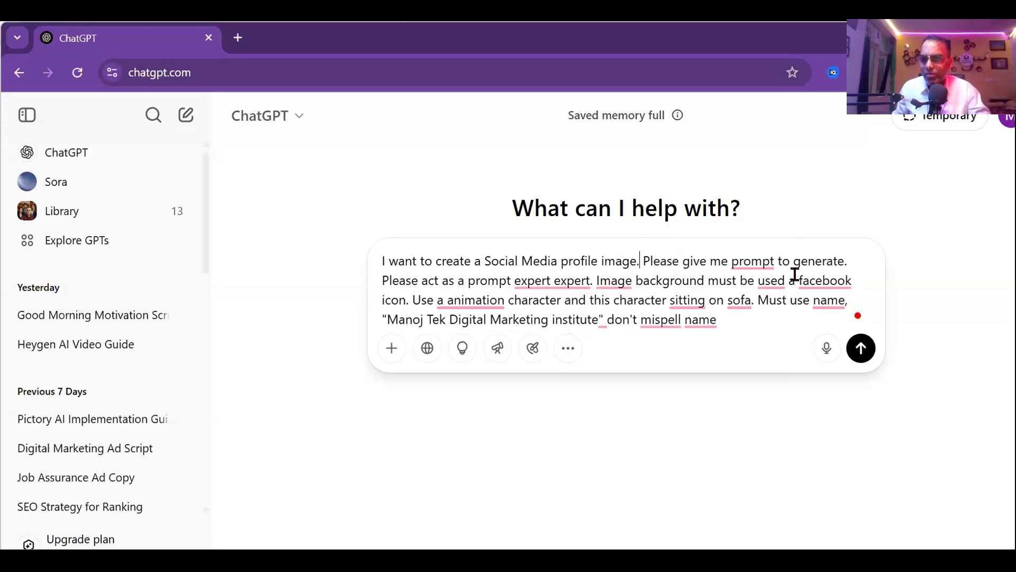
mouse_move(779, 282)
left_click(777, 325)
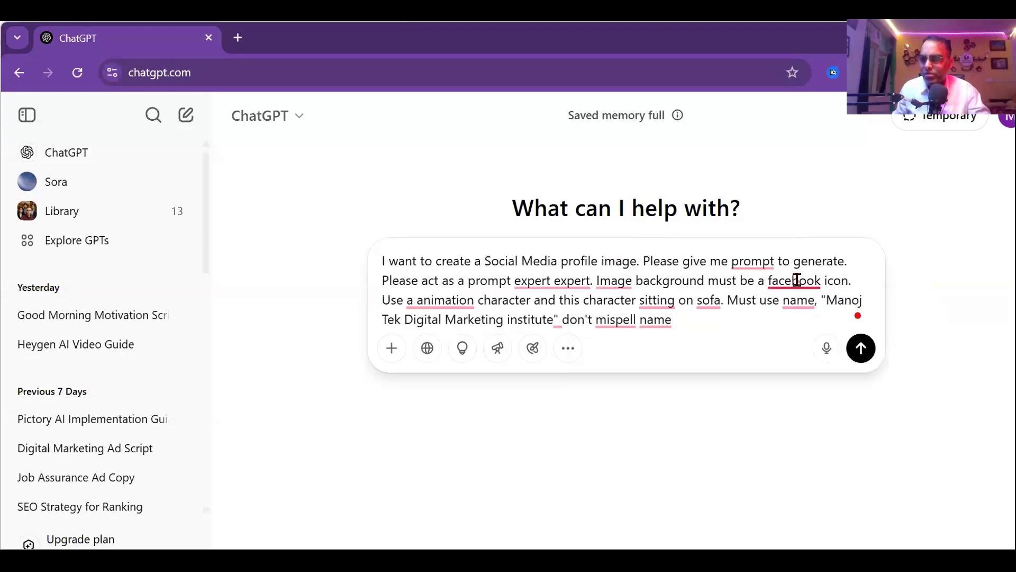
left_click(799, 329)
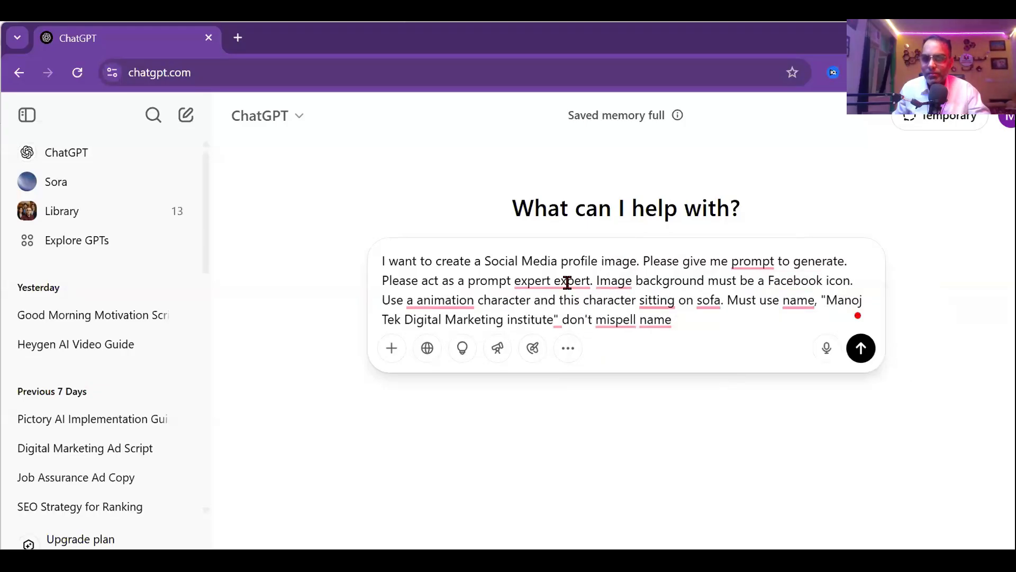
mouse_move(568, 282)
left_click(566, 326)
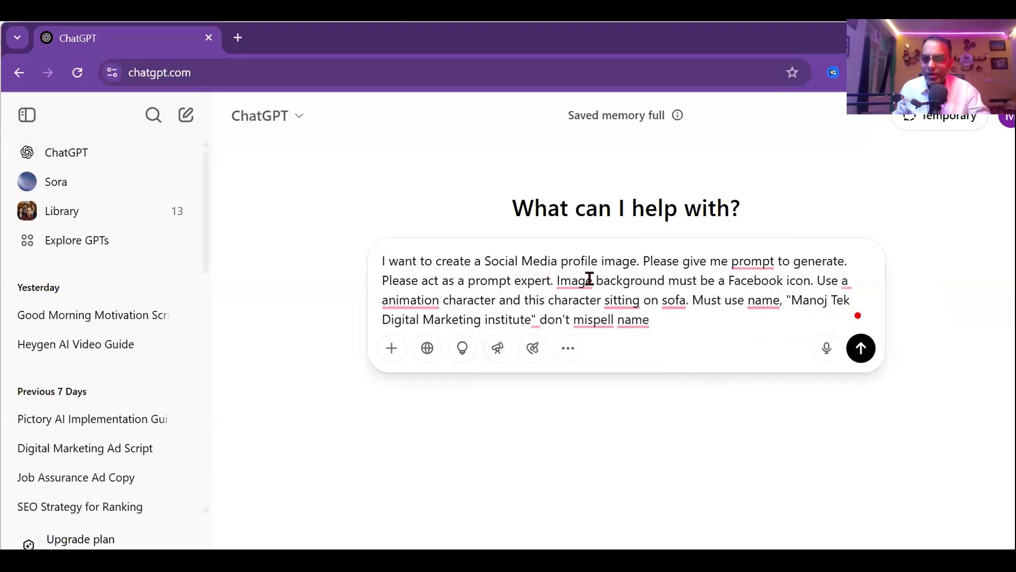
left_click(582, 327)
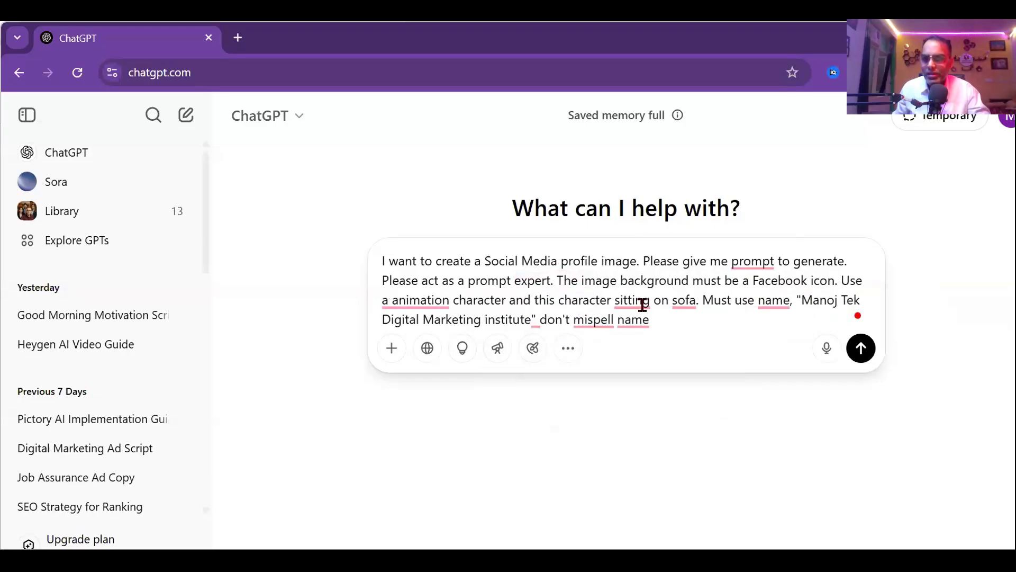
- Add the missing 'is', 'the' and 'an', correct 'misspell' and 'Institute', and send the revised prompt
mouse_move(638, 301)
left_click(642, 347)
mouse_move(697, 296)
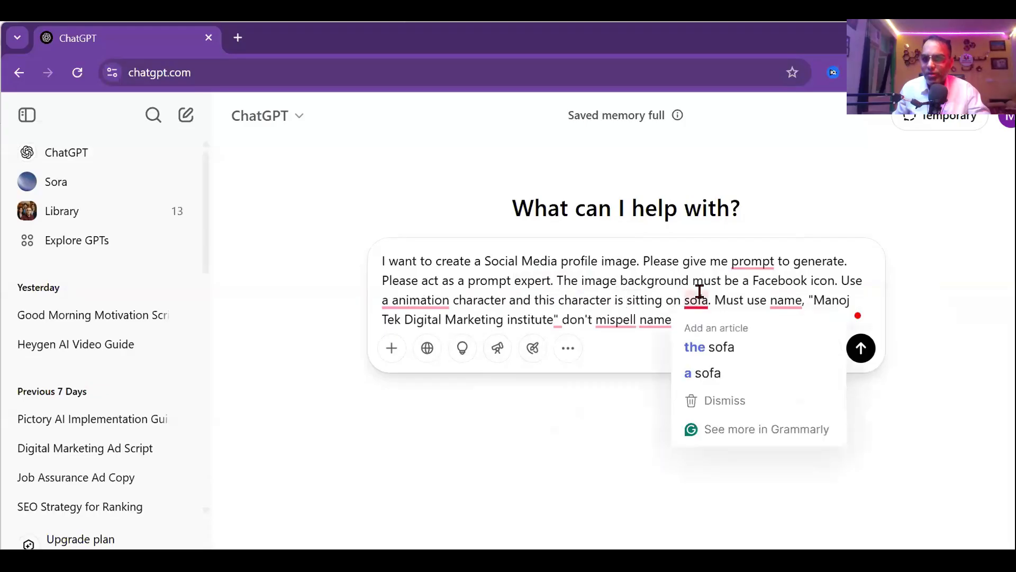
left_click(715, 360)
mouse_move(820, 297)
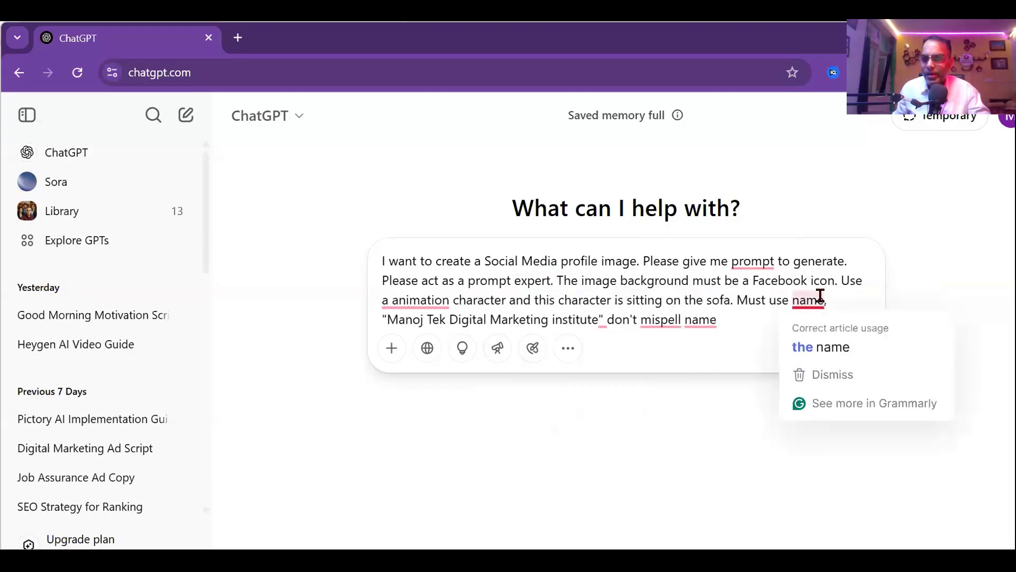
left_click(821, 345)
mouse_move(415, 304)
left_click(422, 347)
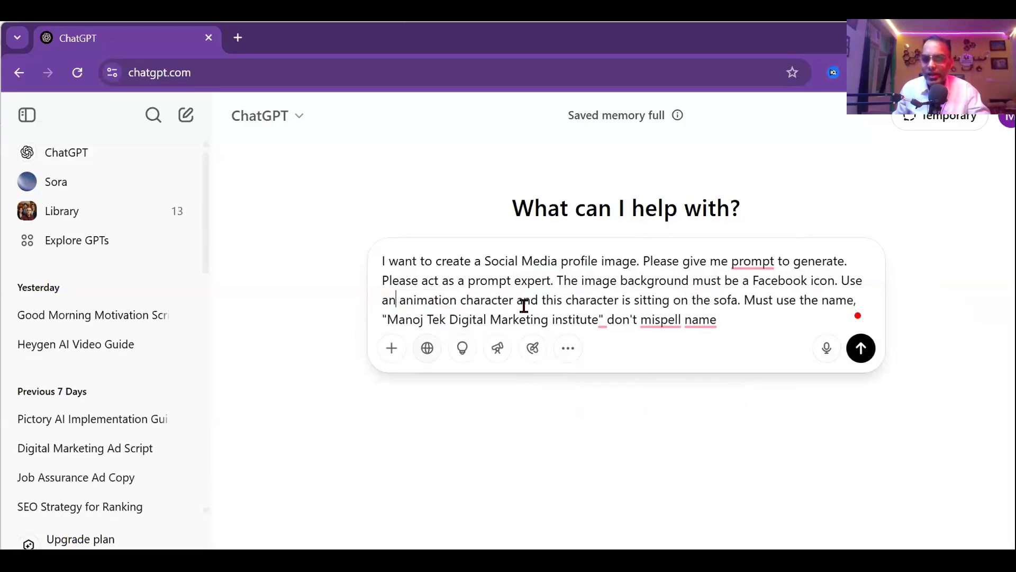
mouse_move(598, 311)
left_click(606, 361)
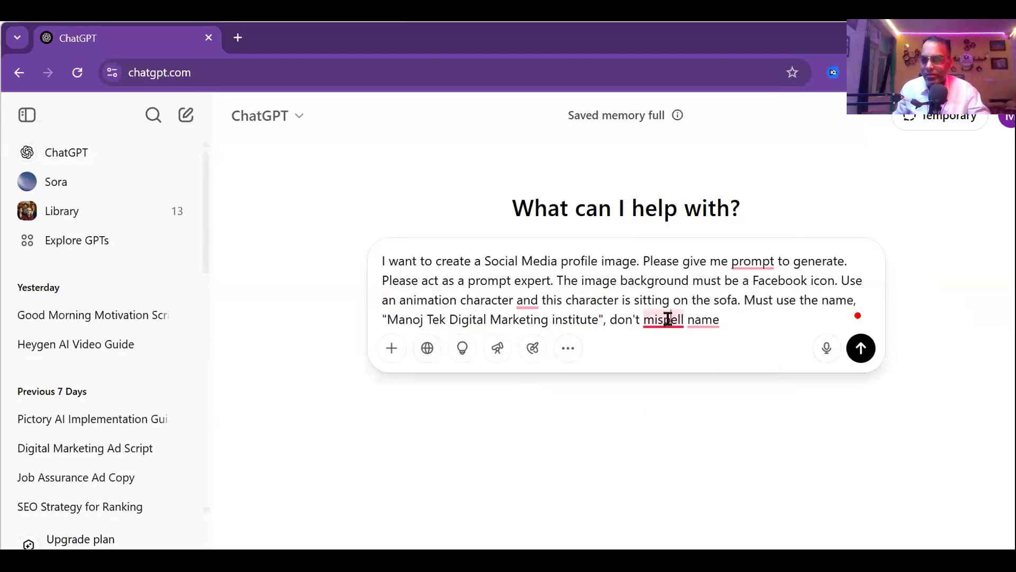
left_click(668, 320)
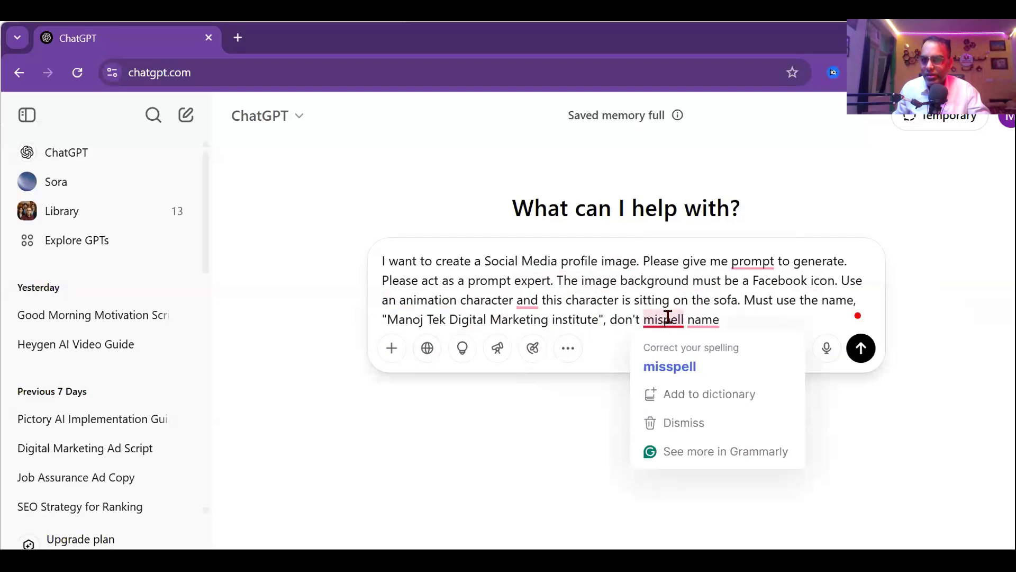
left_click(675, 357)
mouse_move(710, 319)
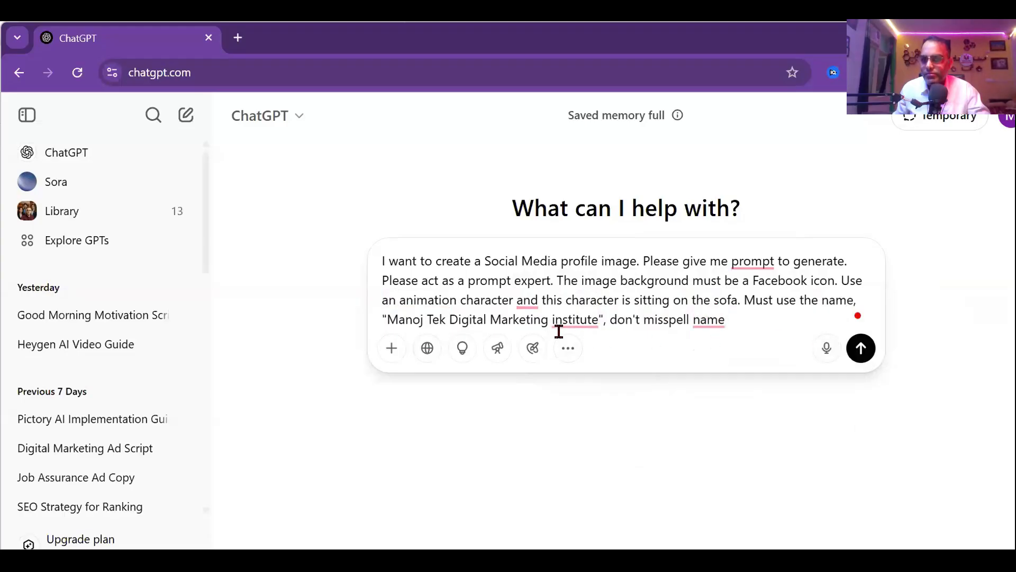
mouse_move(562, 320)
left_click(580, 364)
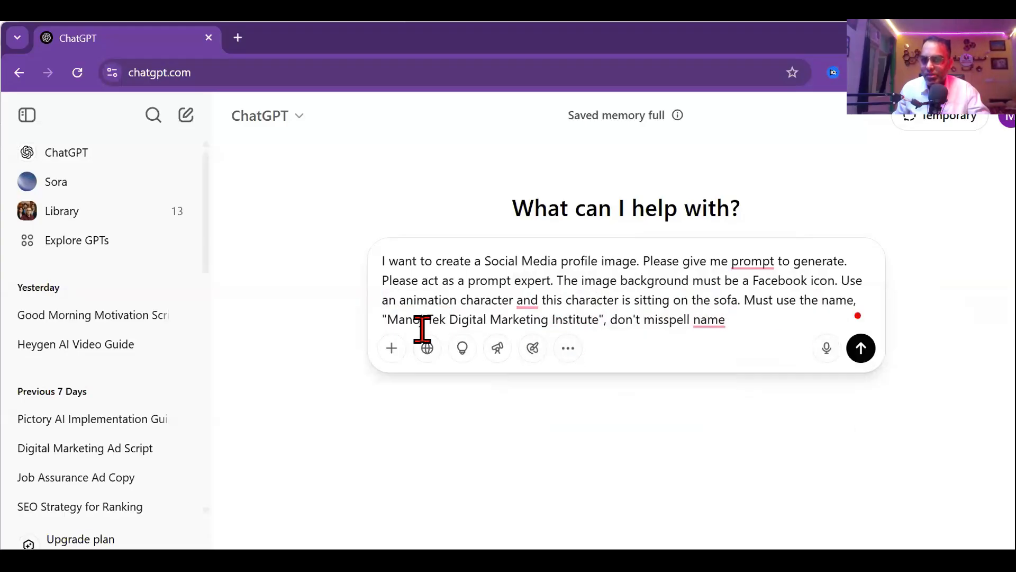
left_click(872, 350)
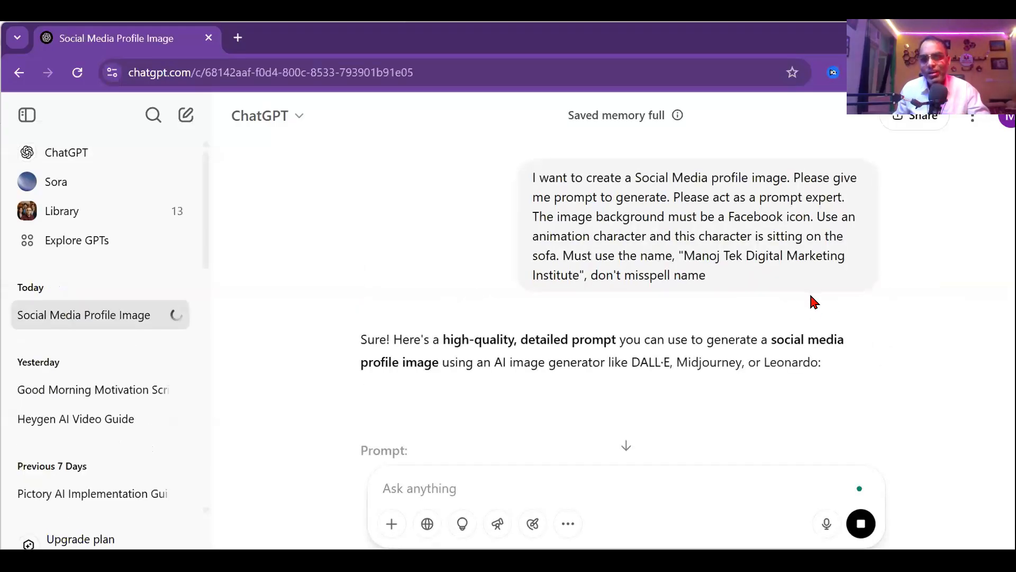
- Select and copy the full profile-image prompt paragraph from ChatGPT's reply
scroll(814, 302, "down", 5)
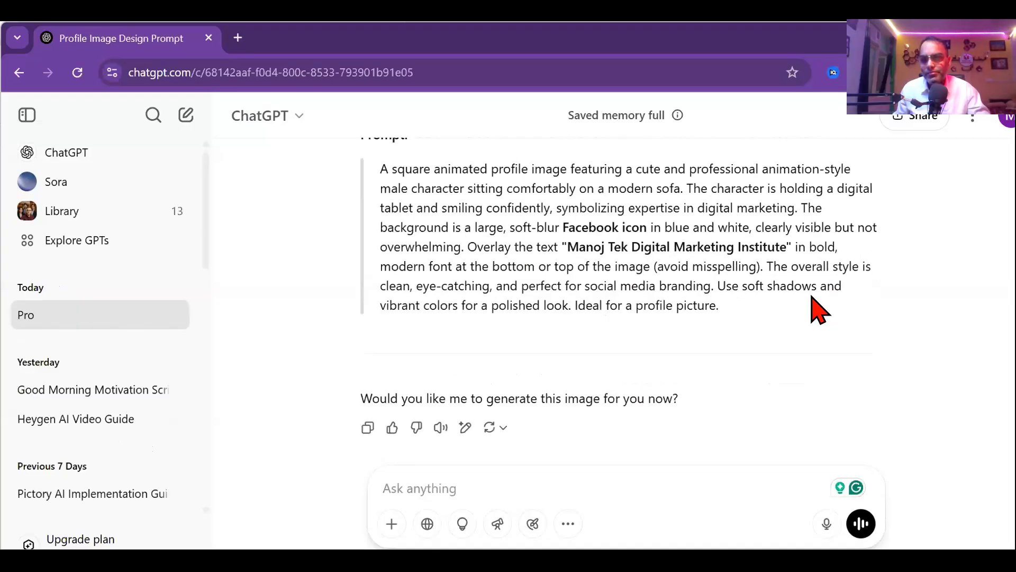
scroll(812, 299, "down", 1)
left_click_drag(729, 304, 389, 185)
left_click_drag(384, 178, 381, 169)
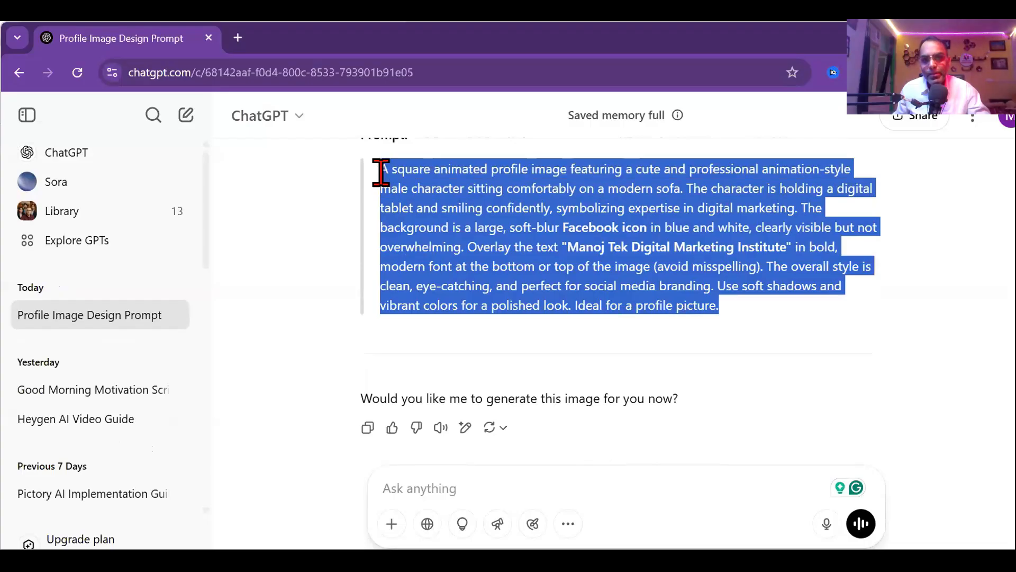
right_click(439, 187)
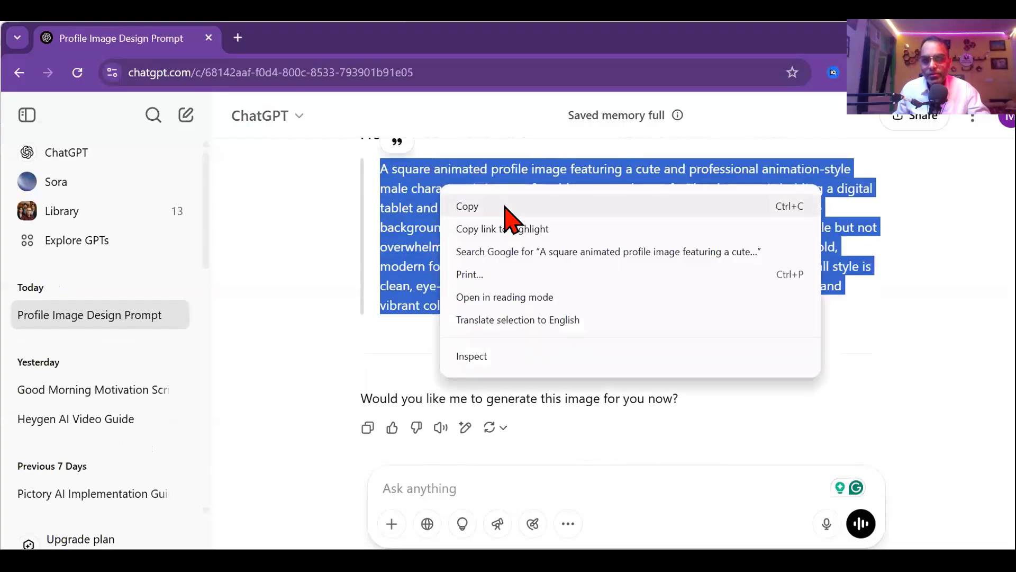
left_click(508, 208)
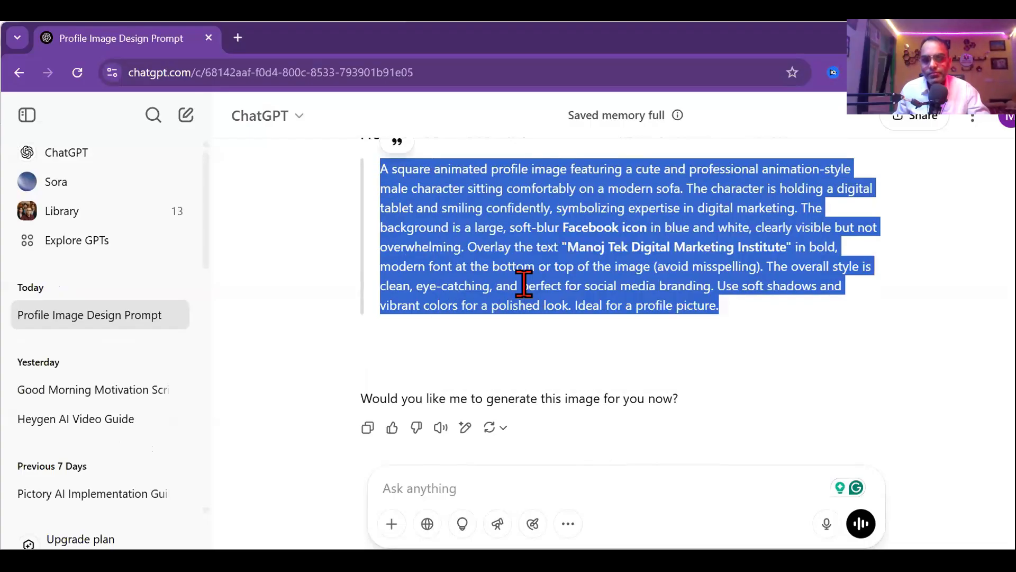
key("alt+Tab")
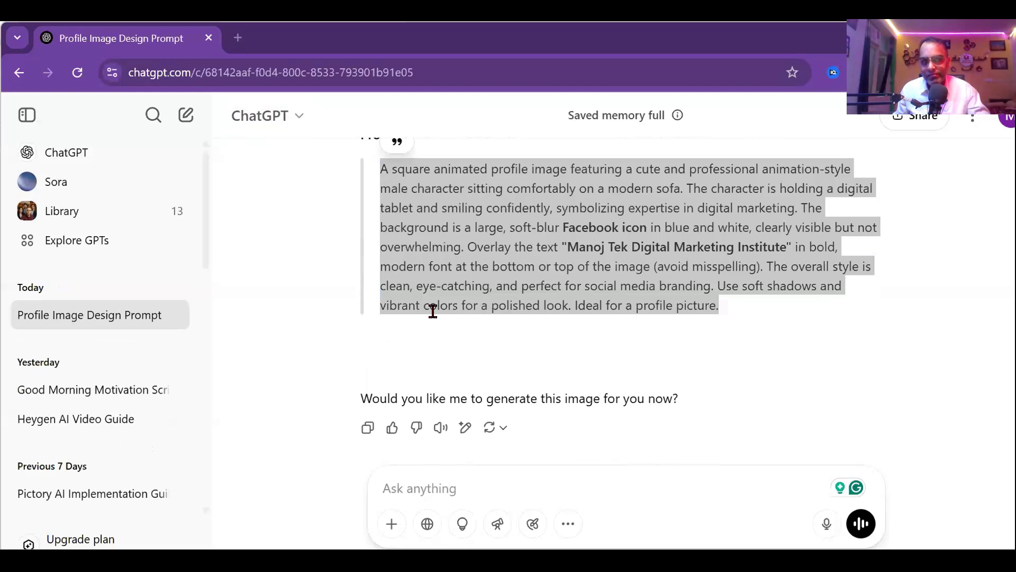
key("alt+Tab")
- Generate four cartoon profile images in Designer from the pasted ChatGPT prompt
key("ctrl+v")
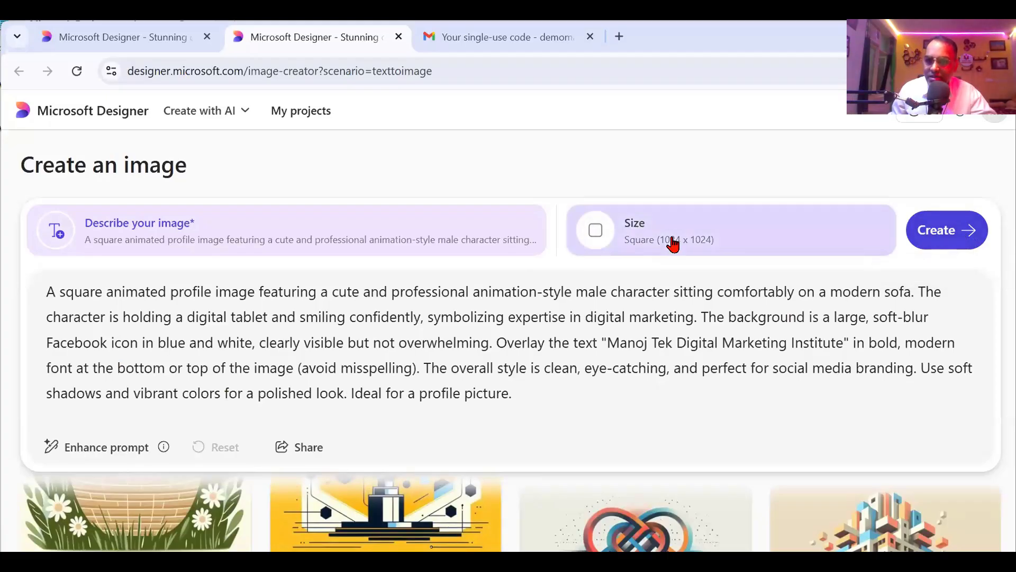
left_click(944, 232)
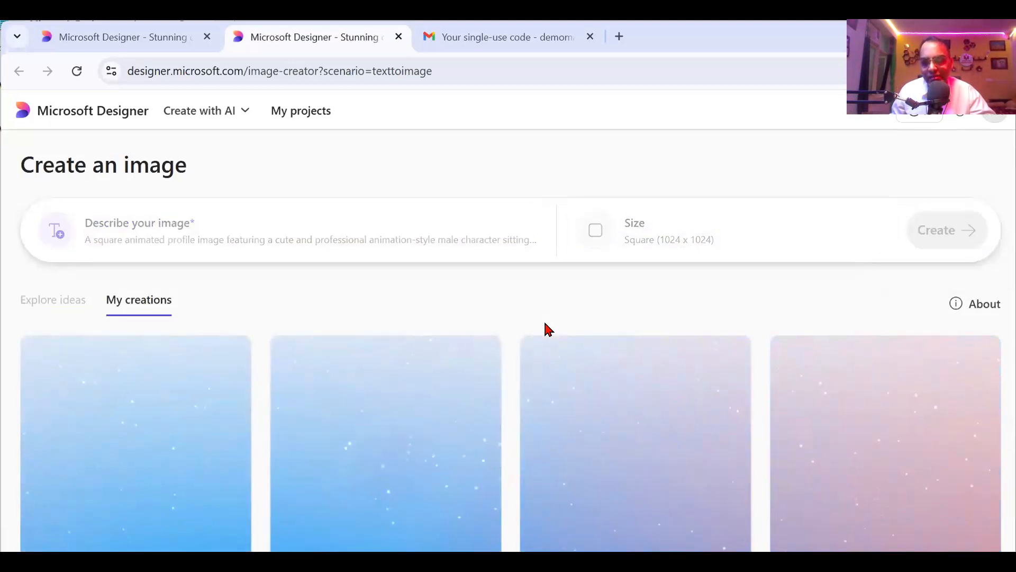
scroll(546, 325, "down", 2)
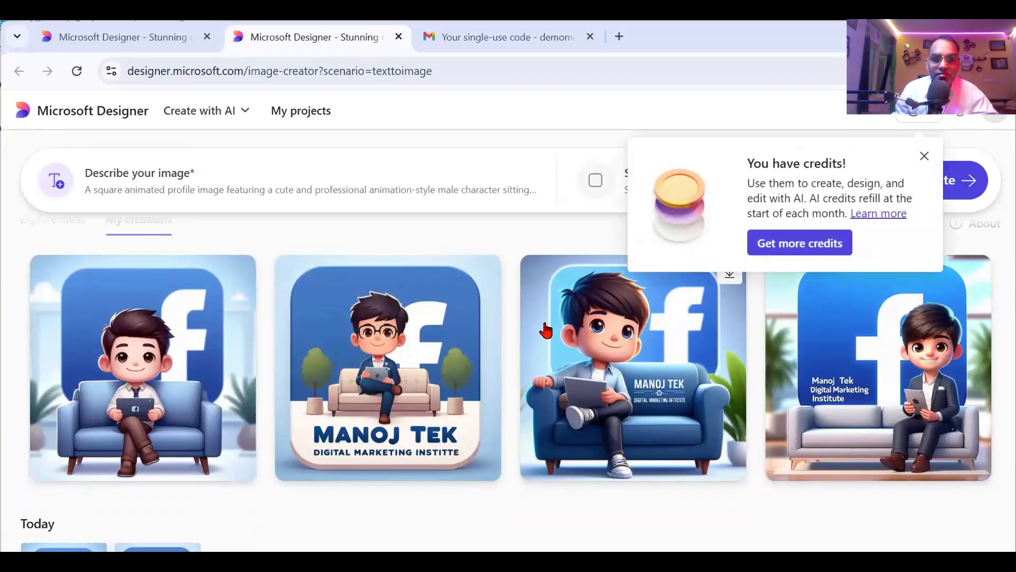
scroll(275, 353, "down", 3)
scroll(310, 352, "up", 2)
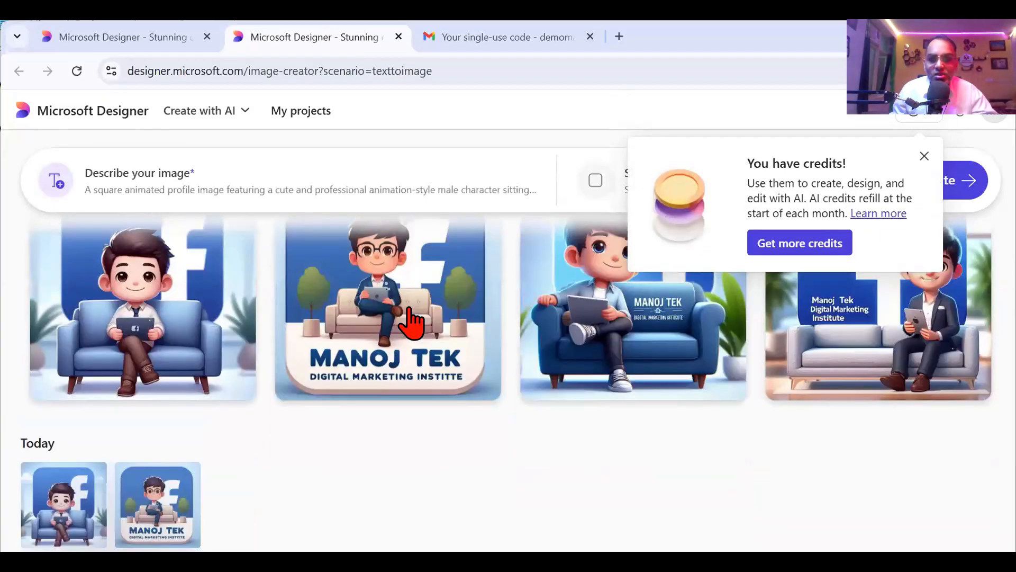
scroll(344, 327, "up", 2)
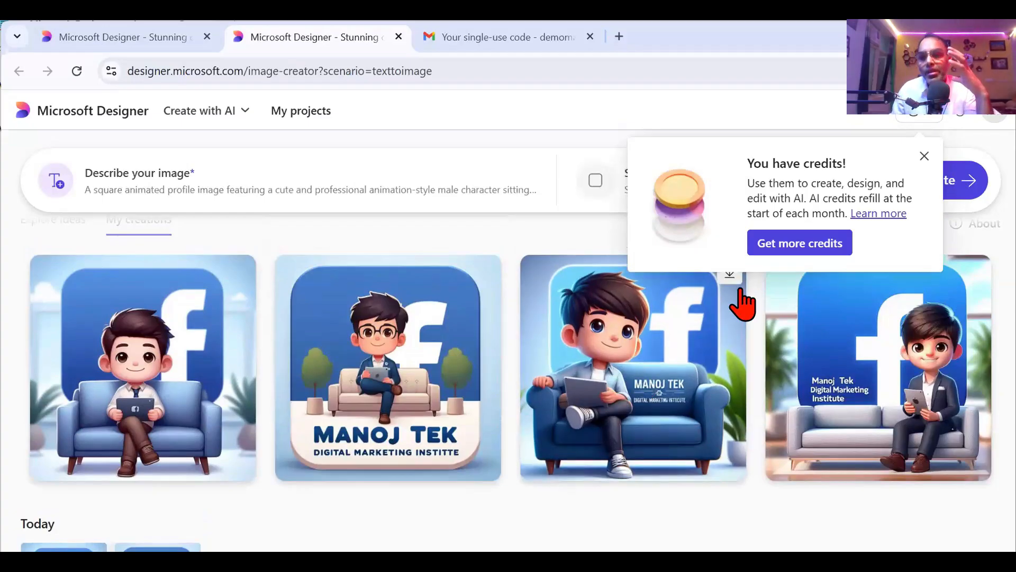
- Dismiss the credits notice and download the third profile image as Designer.jpeg, then return to Notepad
left_click(926, 156)
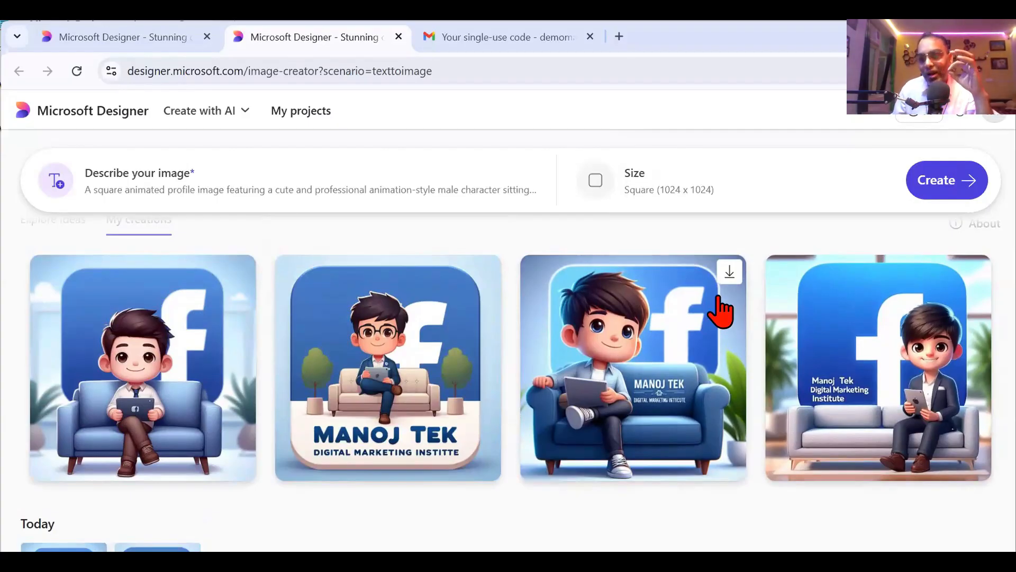
scroll(721, 312, "down", 2)
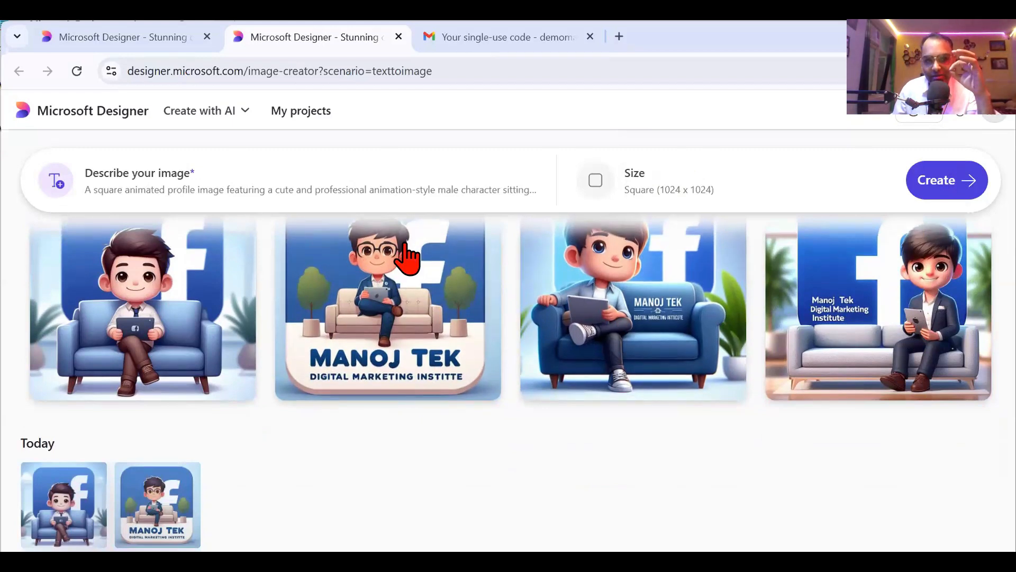
scroll(301, 370, "up", 2)
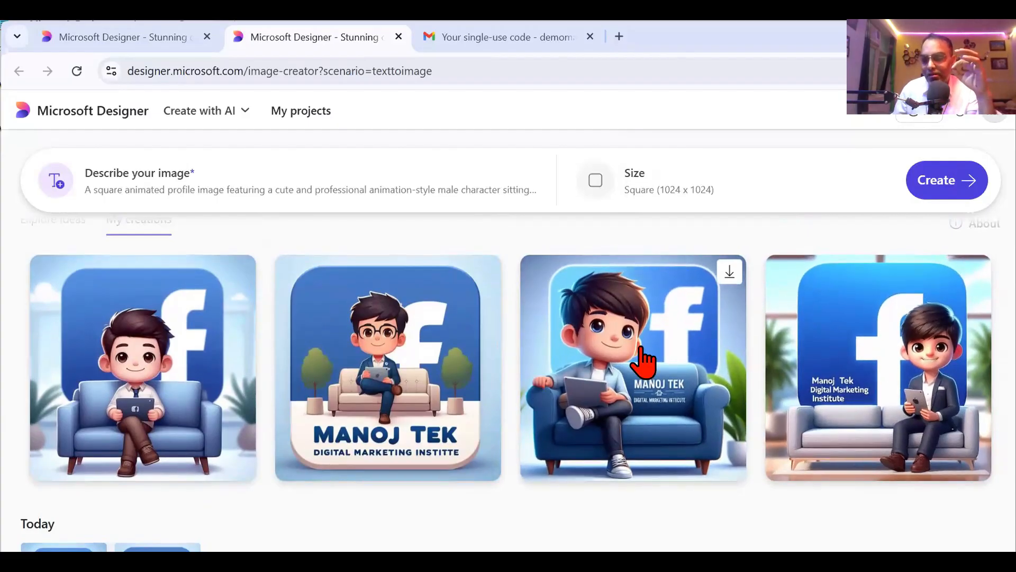
left_click(730, 274)
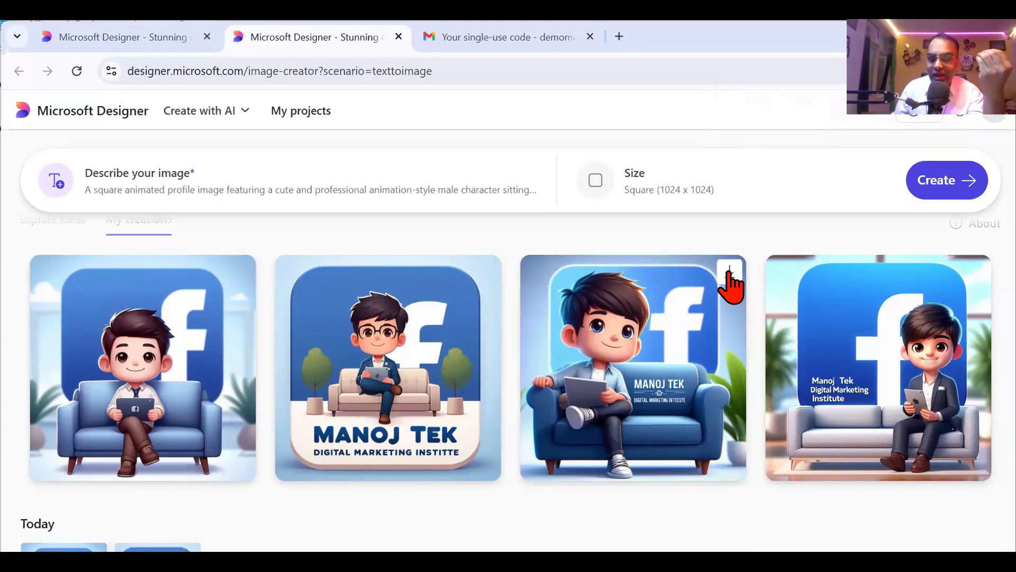
scroll(731, 286, "down", 3)
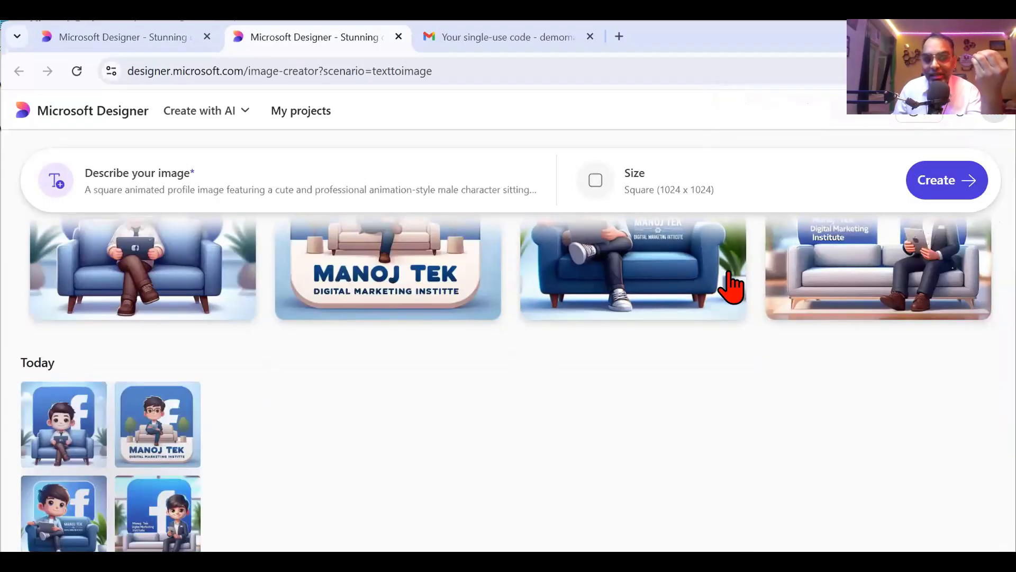
scroll(731, 286, "down", 2)
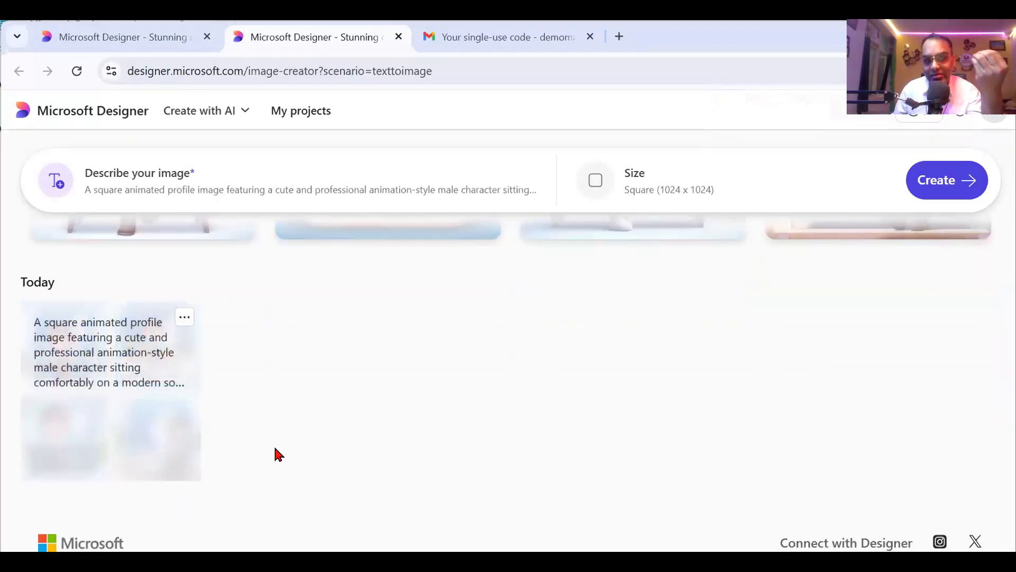
left_click(56, 469)
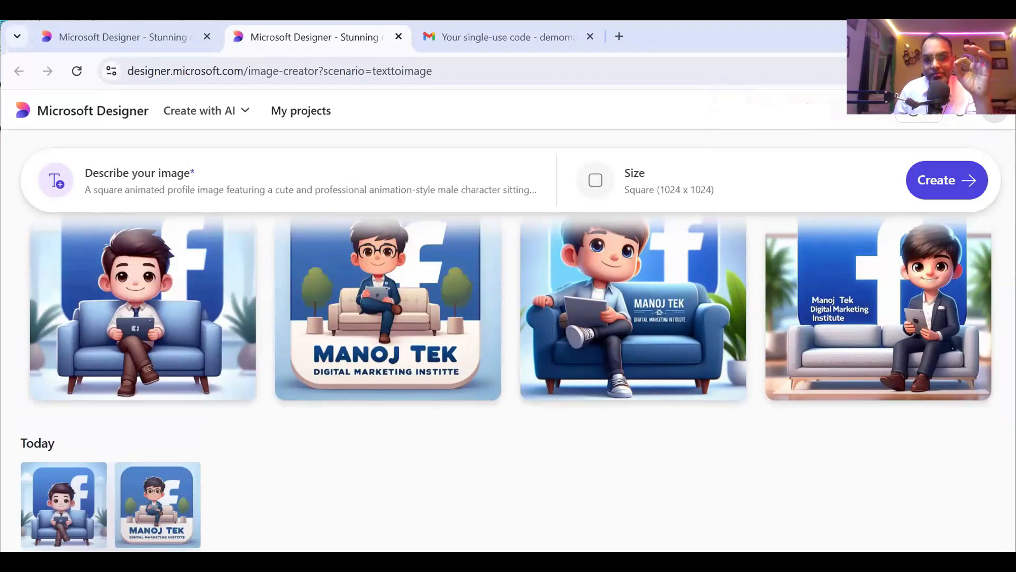
key("alt+Tab")
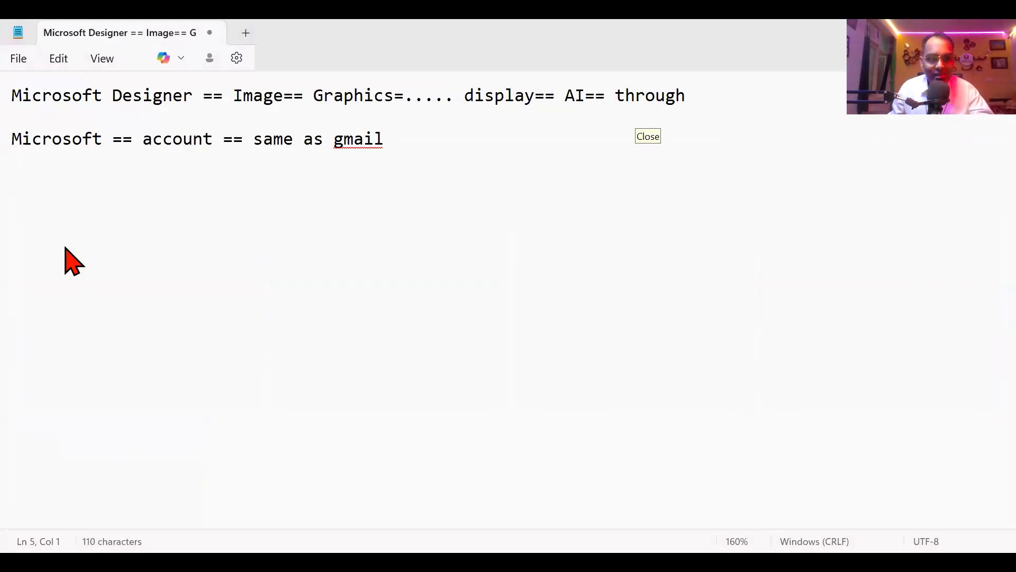
- Add the note 'Image create== prompt== chatgpt== chat explain== ... paste== image == created' to Notepad
left_click(64, 246)
type("Im")
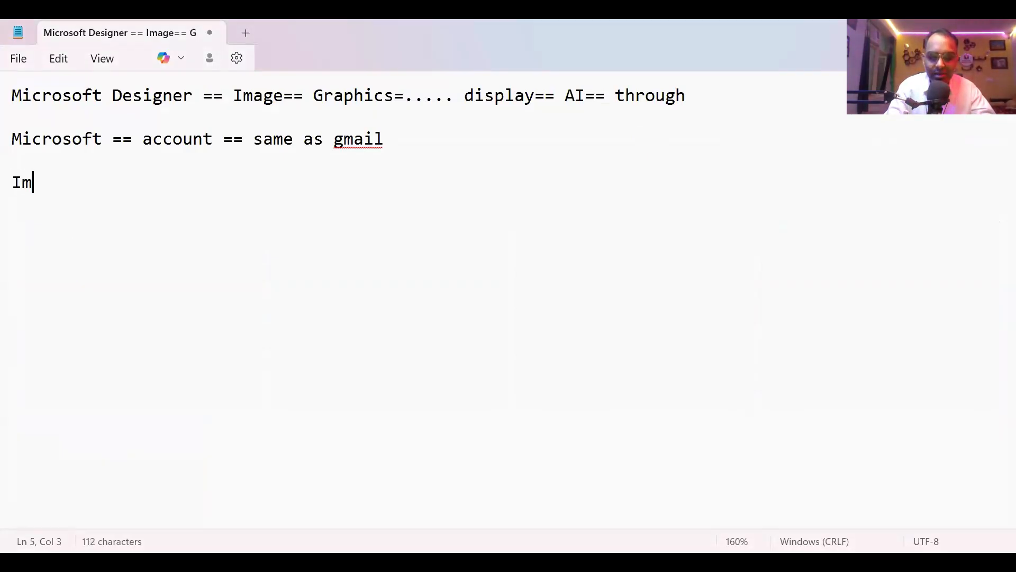
type("age create")
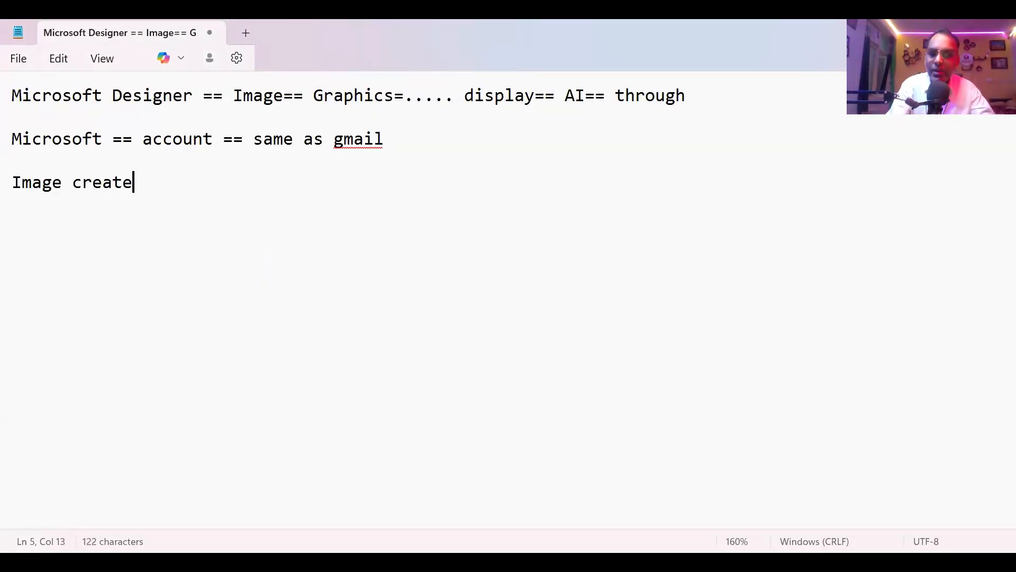
type("==")
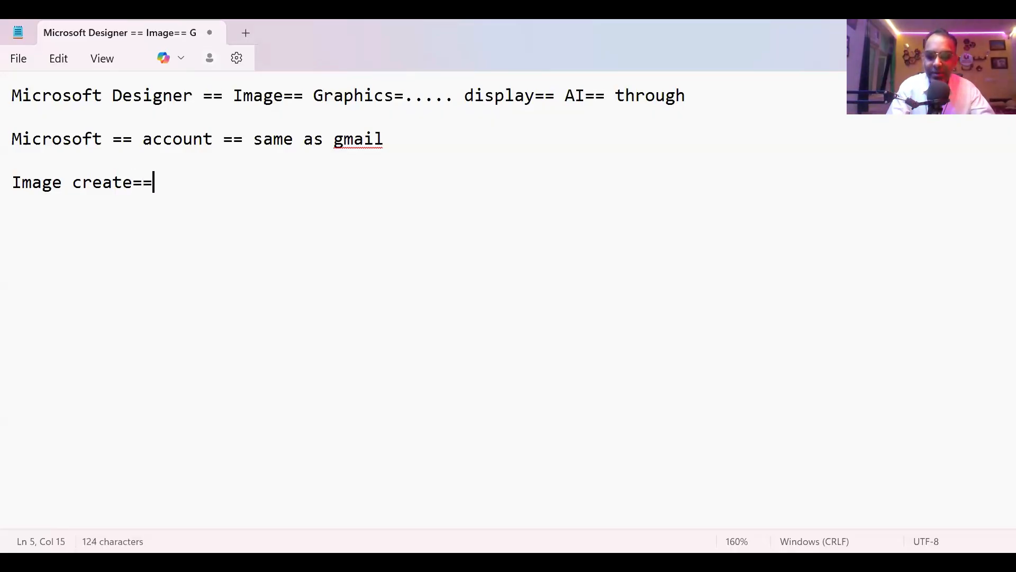
type(" promp")
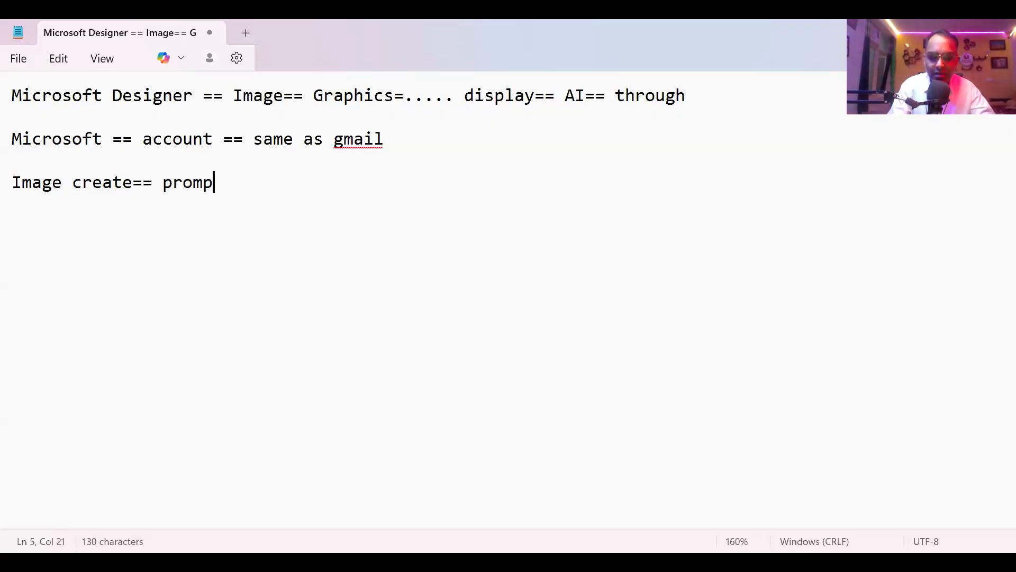
type("t==")
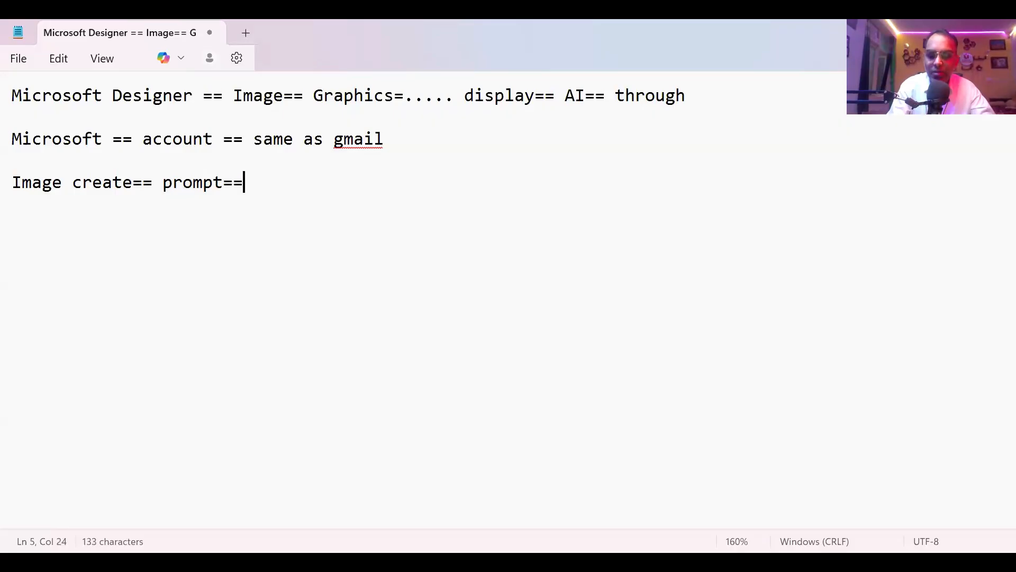
type(" chatgpt==")
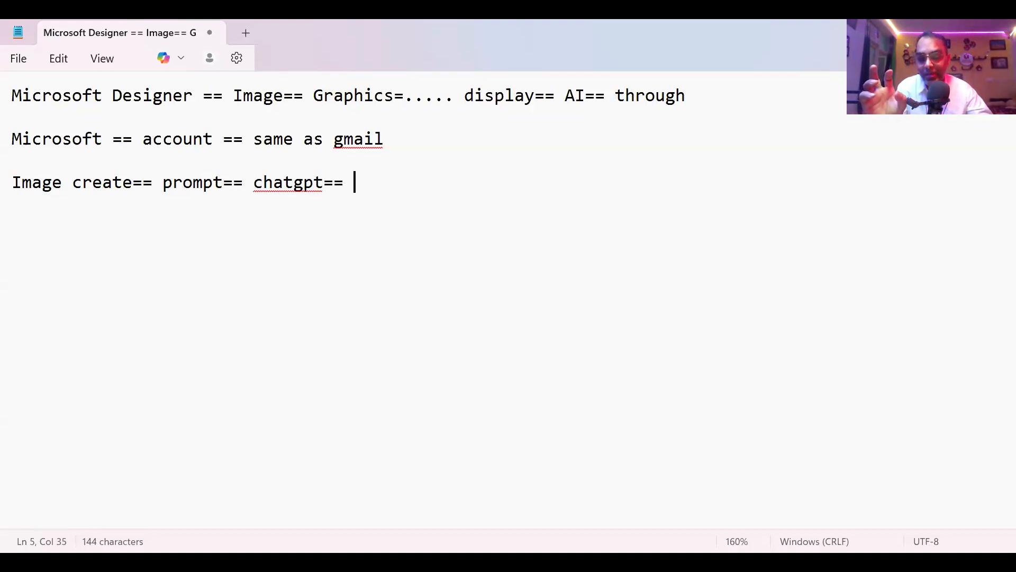
type("chat explain")
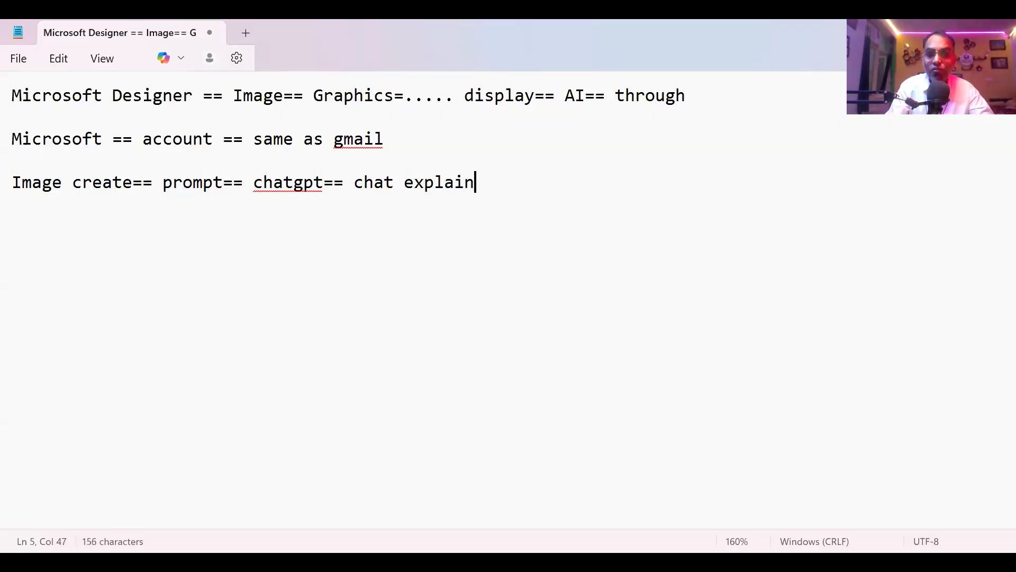
type("== prom")
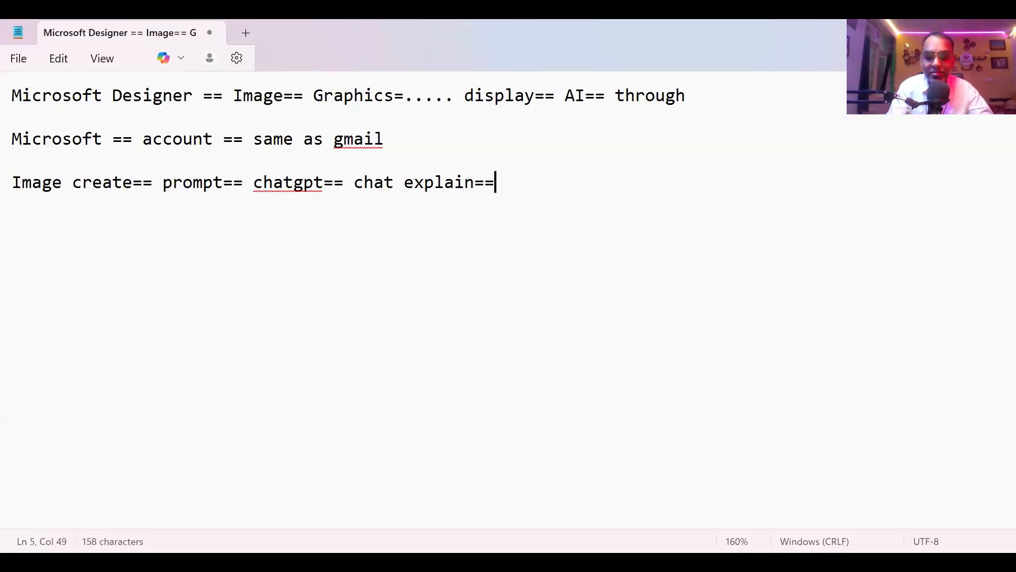
type("pt ")
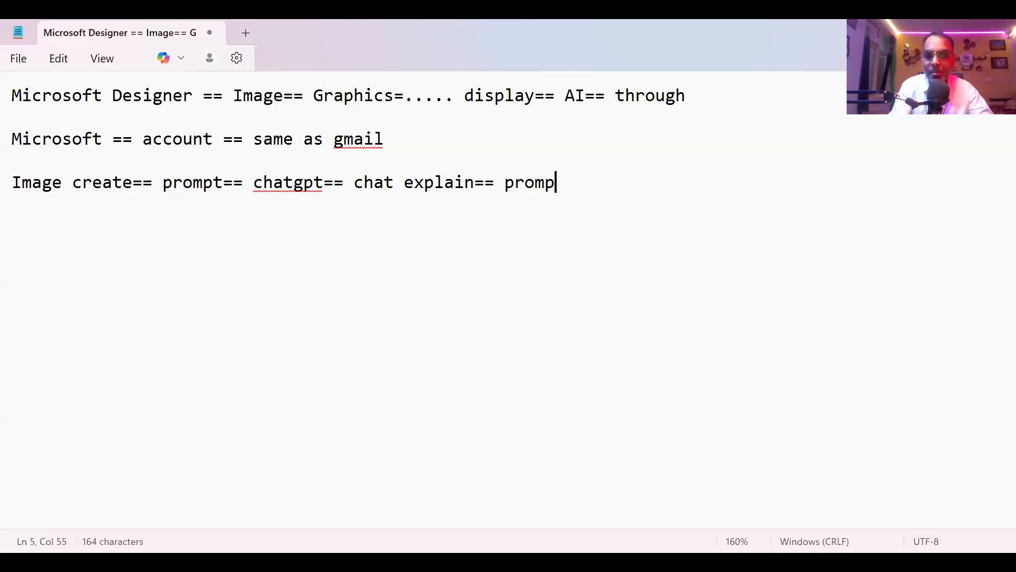
type("=")
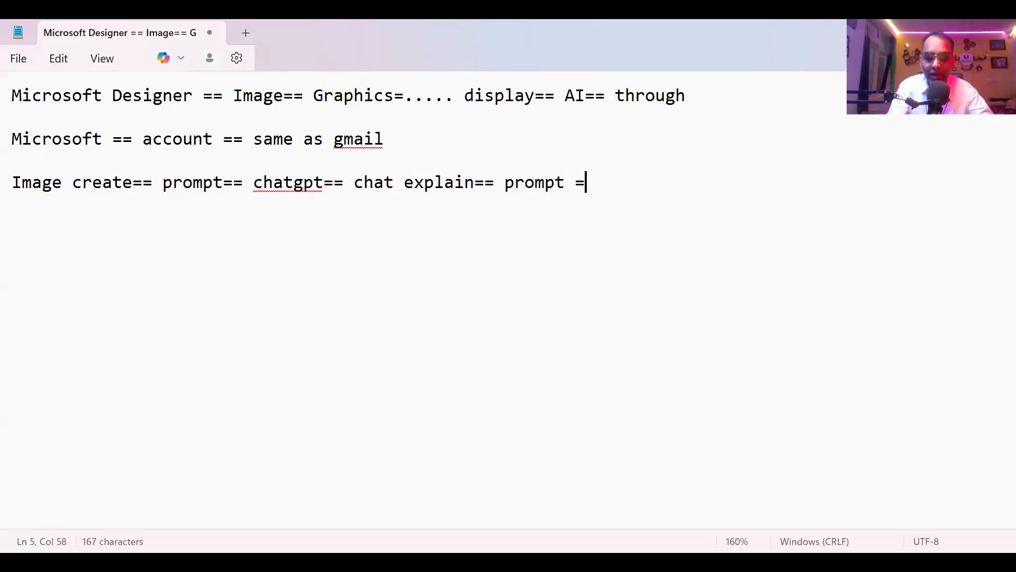
type("= copy=")
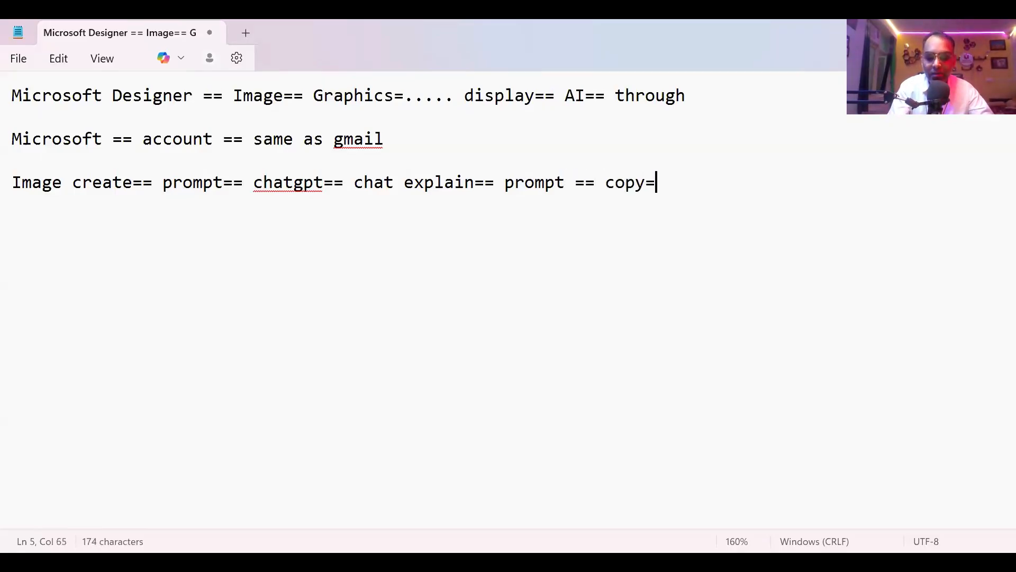
type("= microsoft designer ")
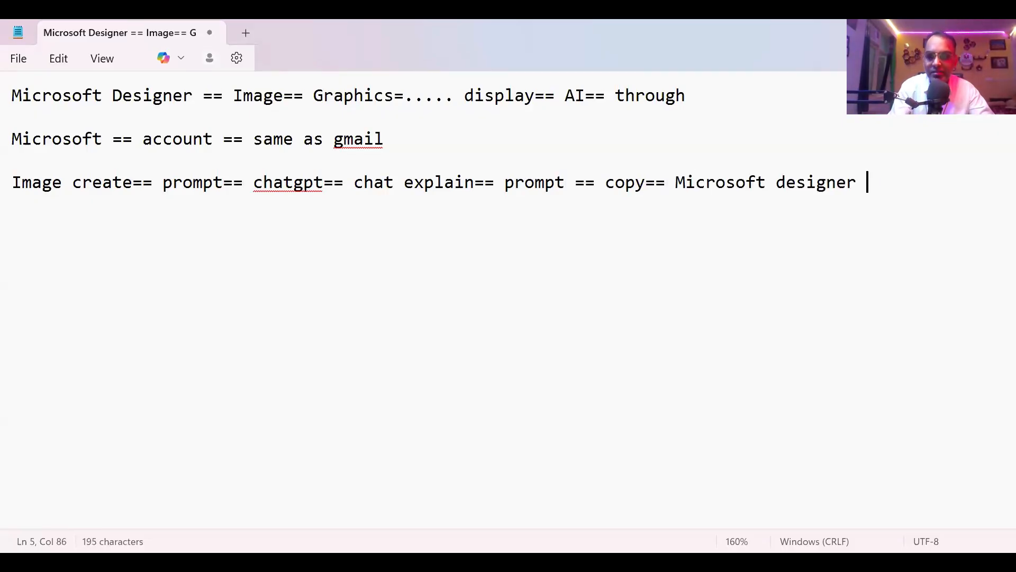
type("== paste=")
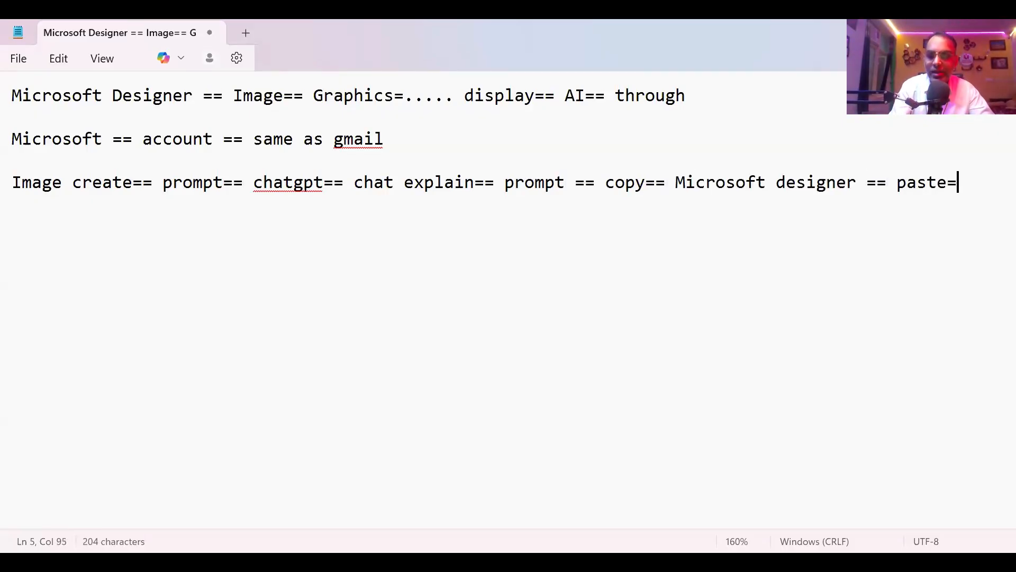
type("= i")
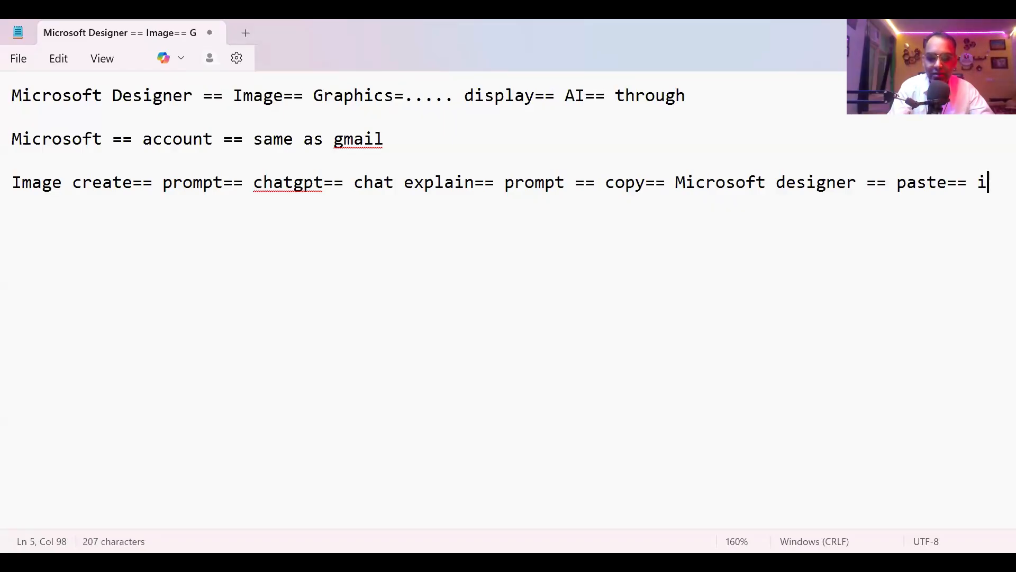
type("mage == created")
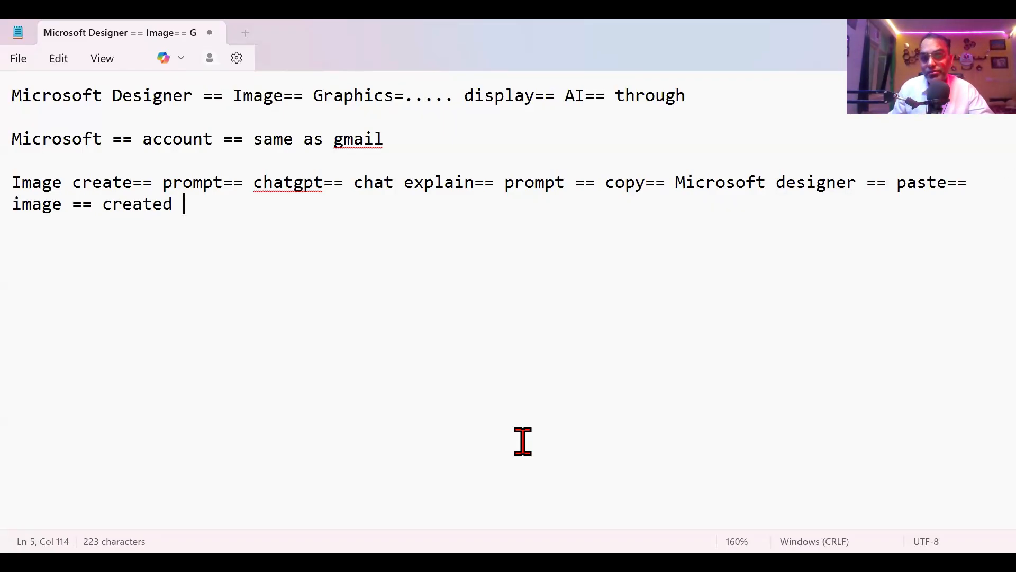
key("alt+Tab")
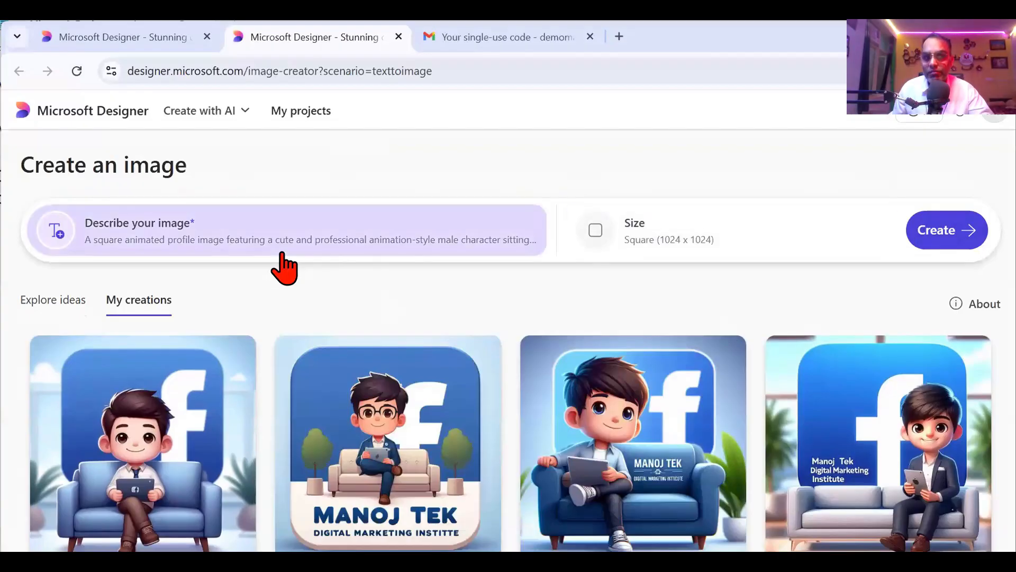
- Open the Create icons page from Create with AI, then go back to the Designer home tab
left_click(180, 118)
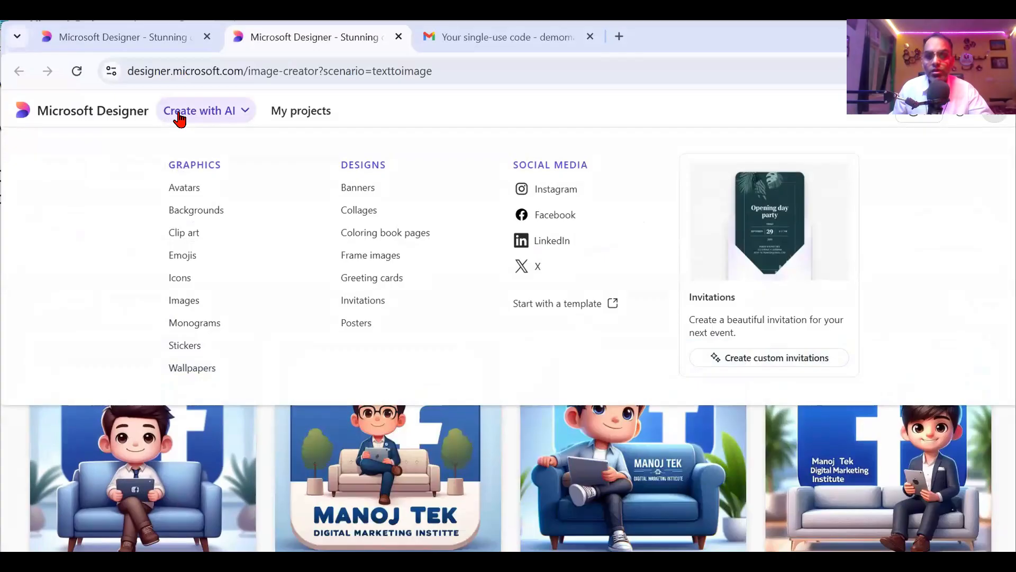
left_click(186, 276)
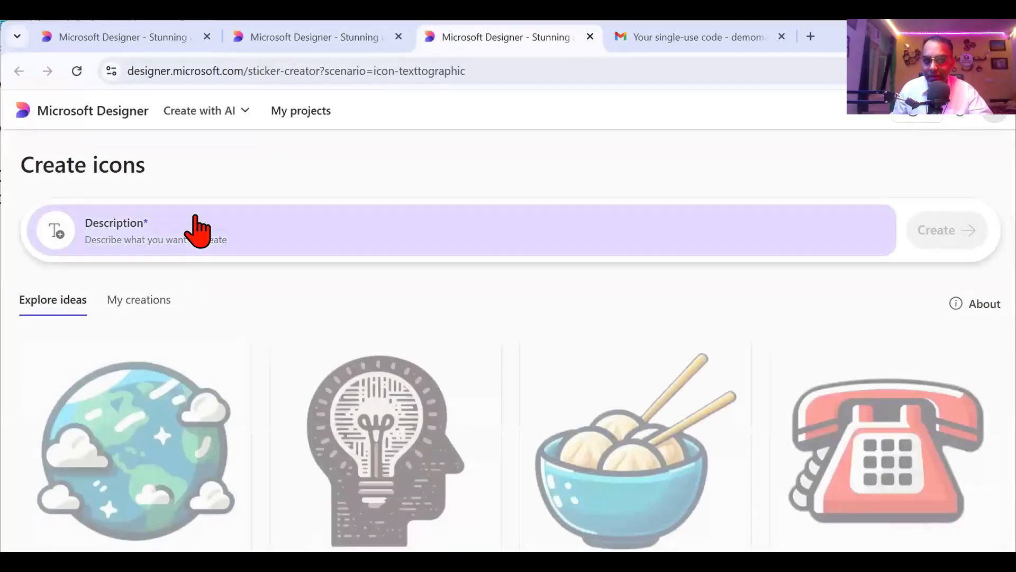
left_click(196, 218)
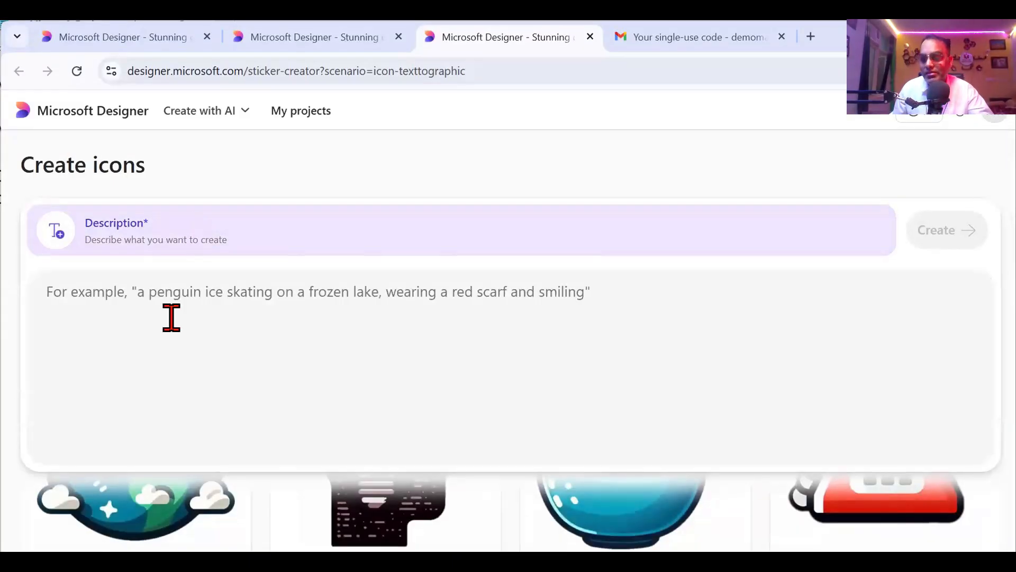
left_click(84, 37)
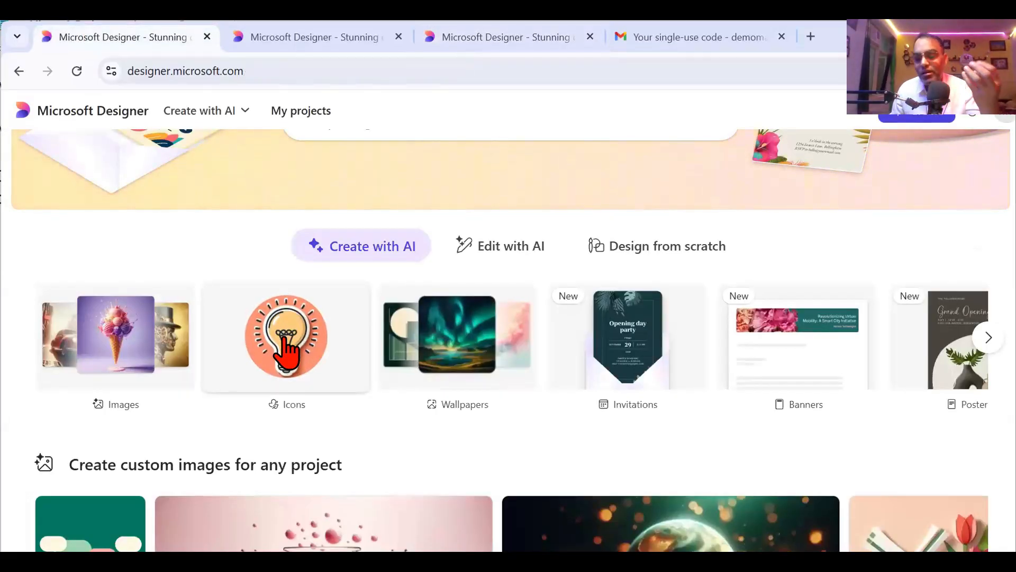
- Open the Wallpapers creator and check its Square, Portrait and Wide size options
left_click(483, 362)
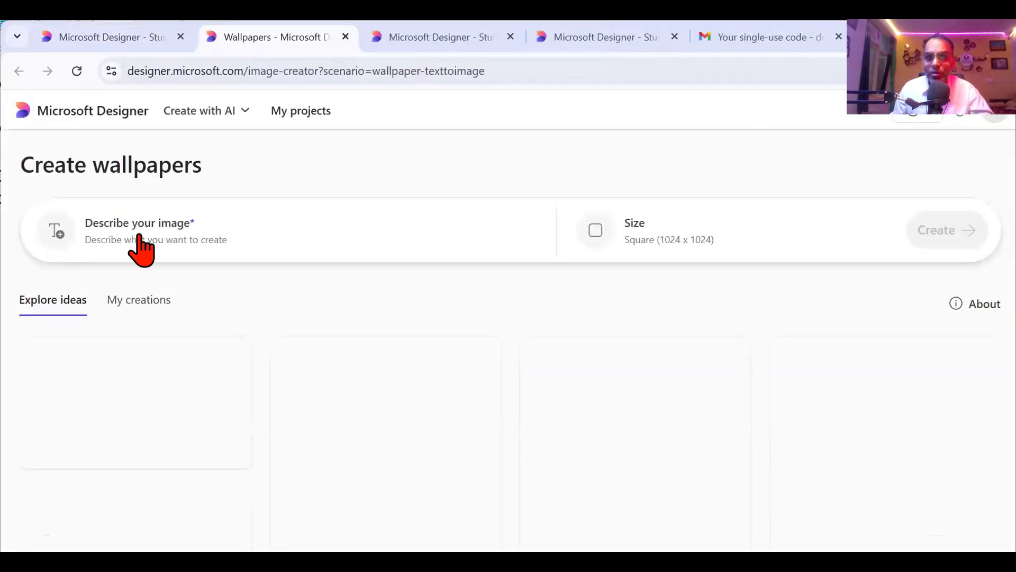
left_click(141, 248)
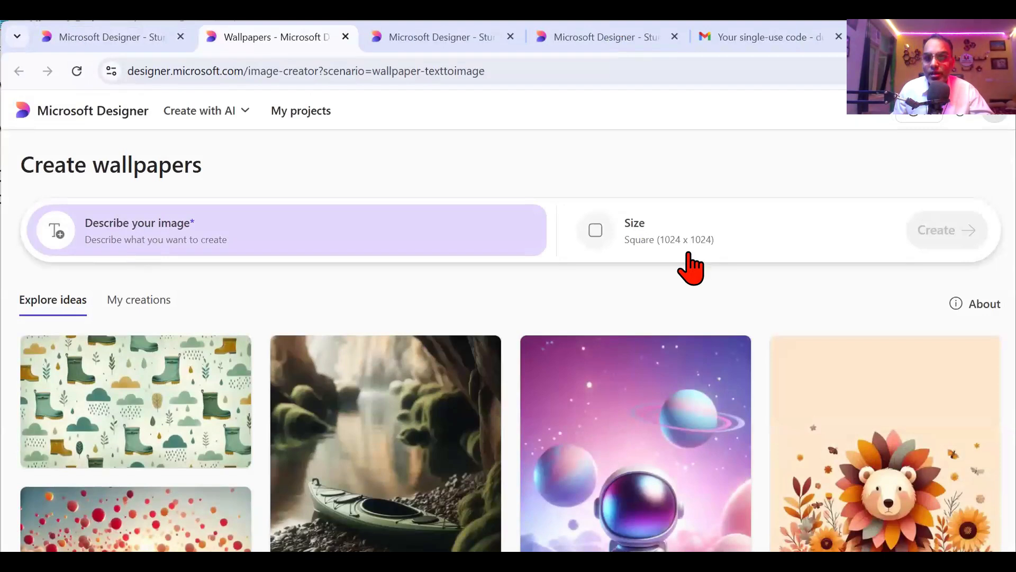
left_click(655, 236)
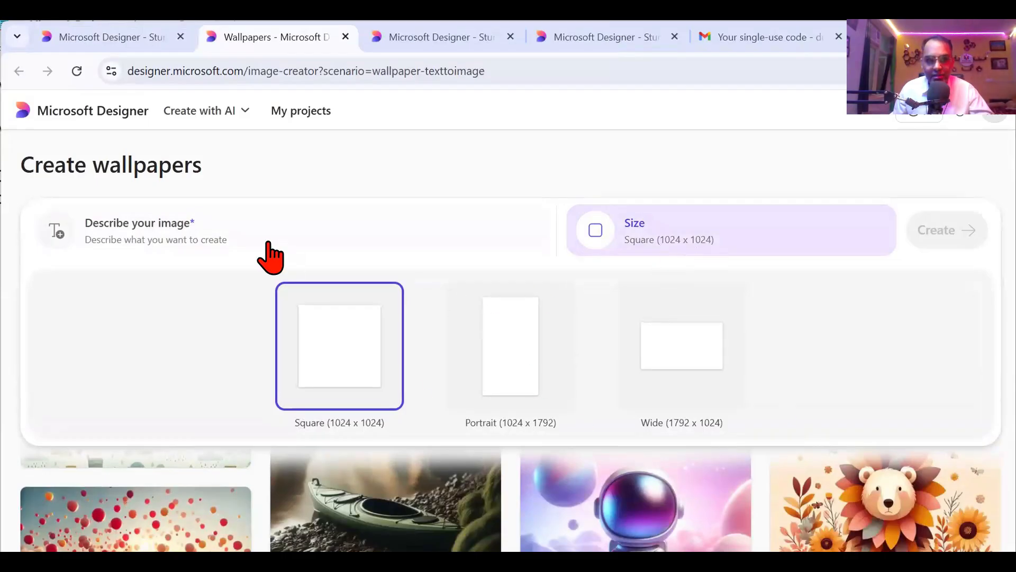
left_click(207, 248)
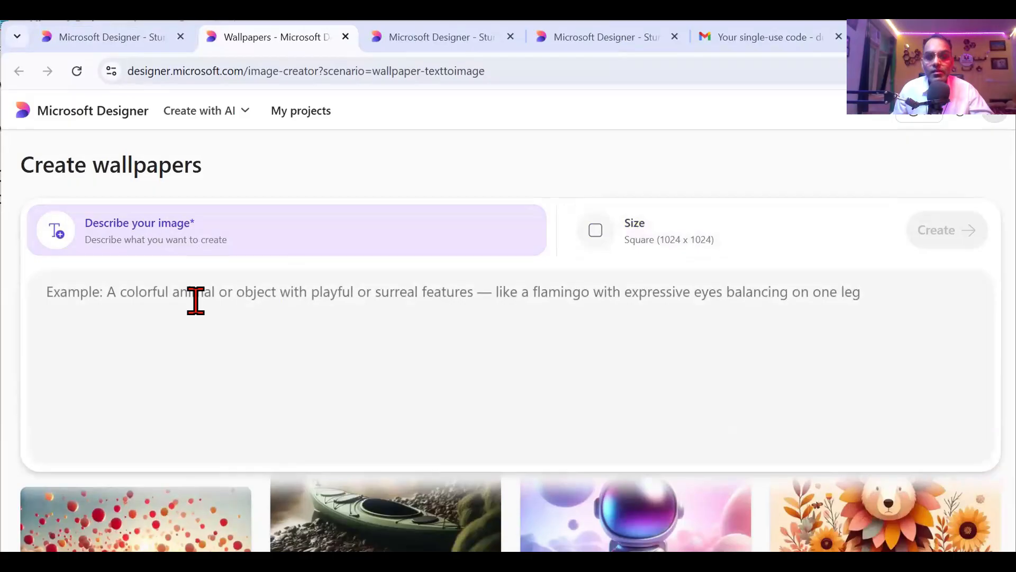
scroll(196, 301, "down", 1)
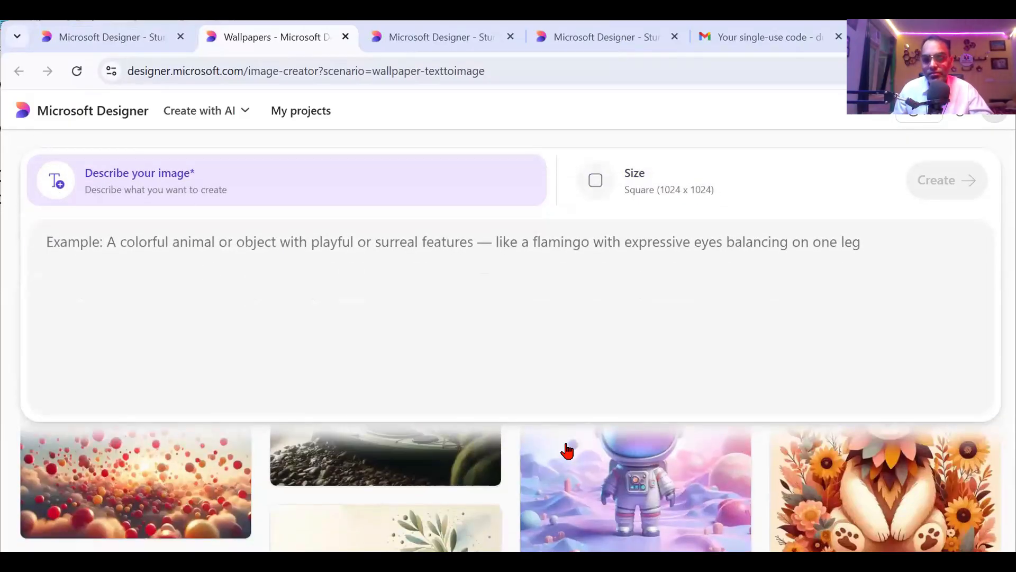
key("alt+Tab")
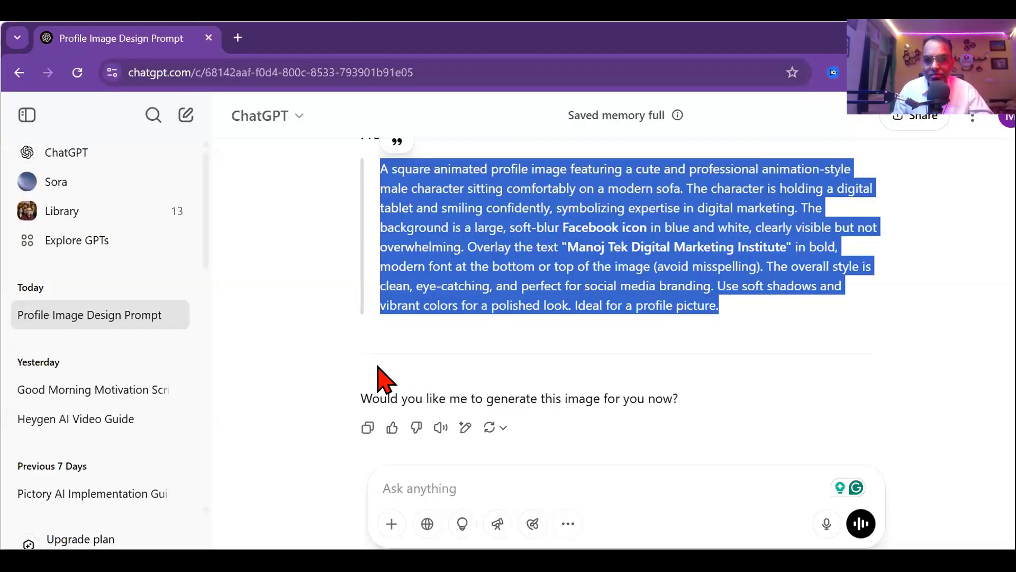
- In a new chat, request a stunning computer wallpaper prompt: green lawn, 8 white horses, lush trees
scroll(378, 365, "up", 5)
left_click(186, 115)
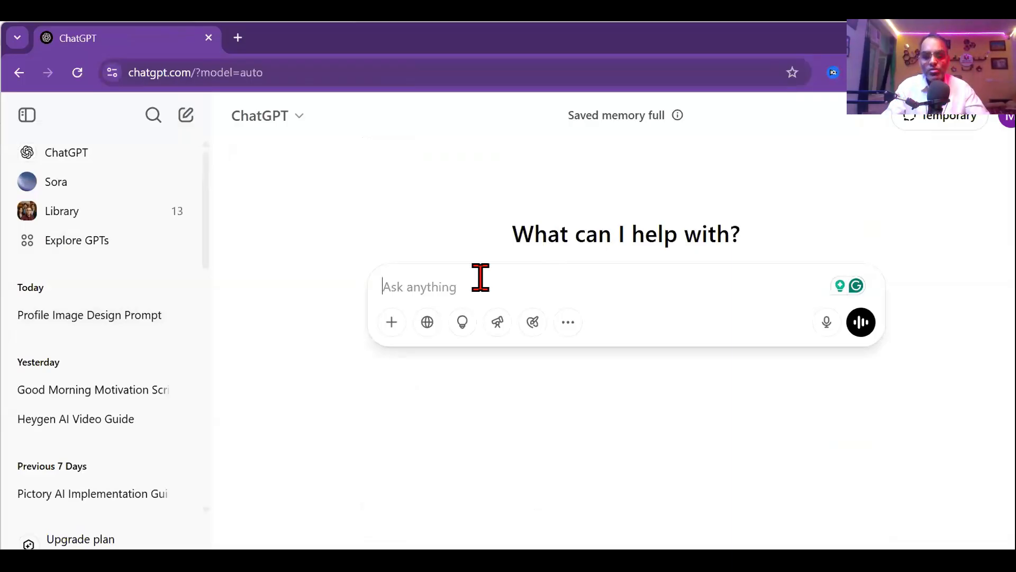
type("I ")
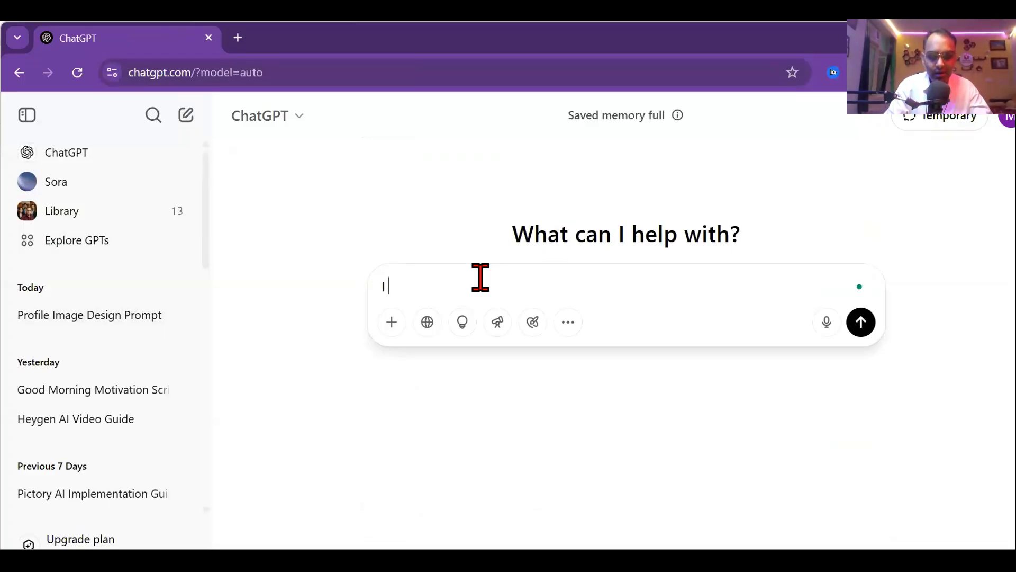
type("want to cr")
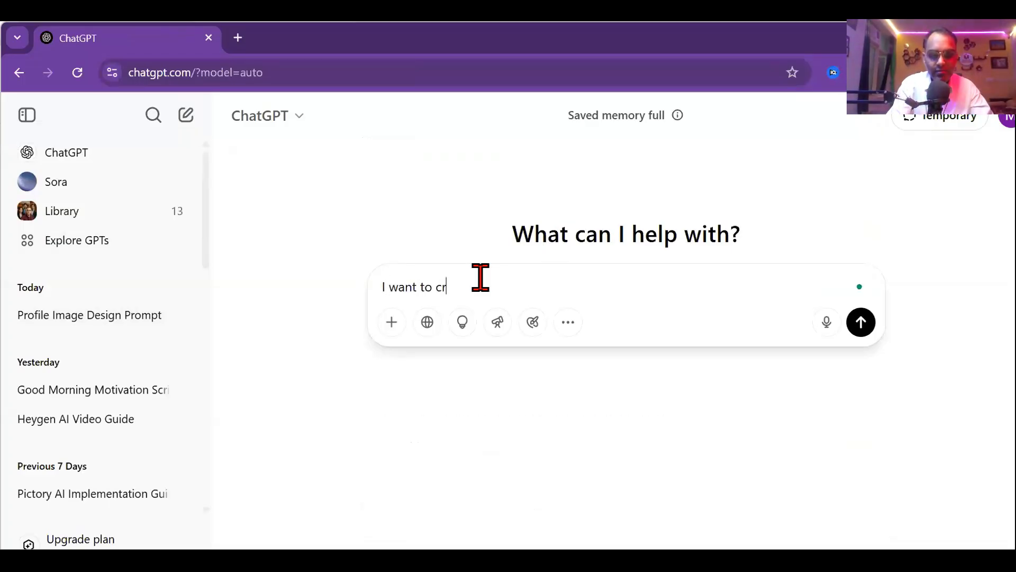
type("eate a s")
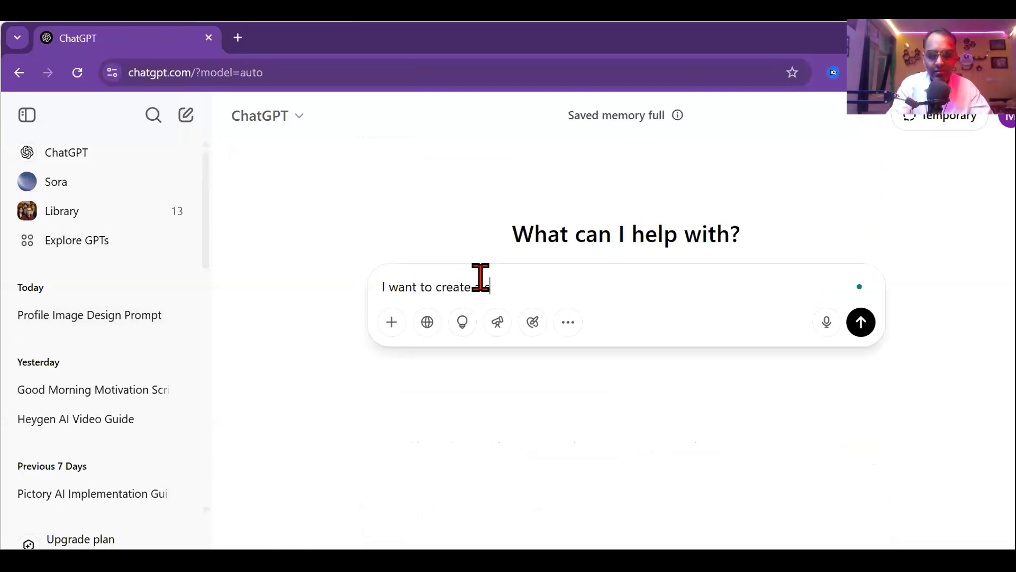
type("tuuning ")
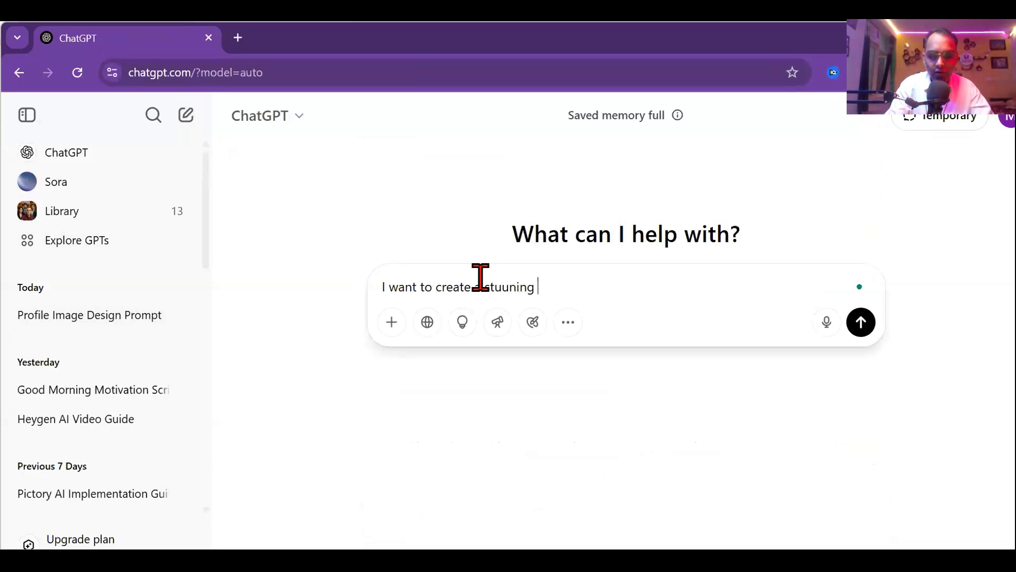
type("wallpa")
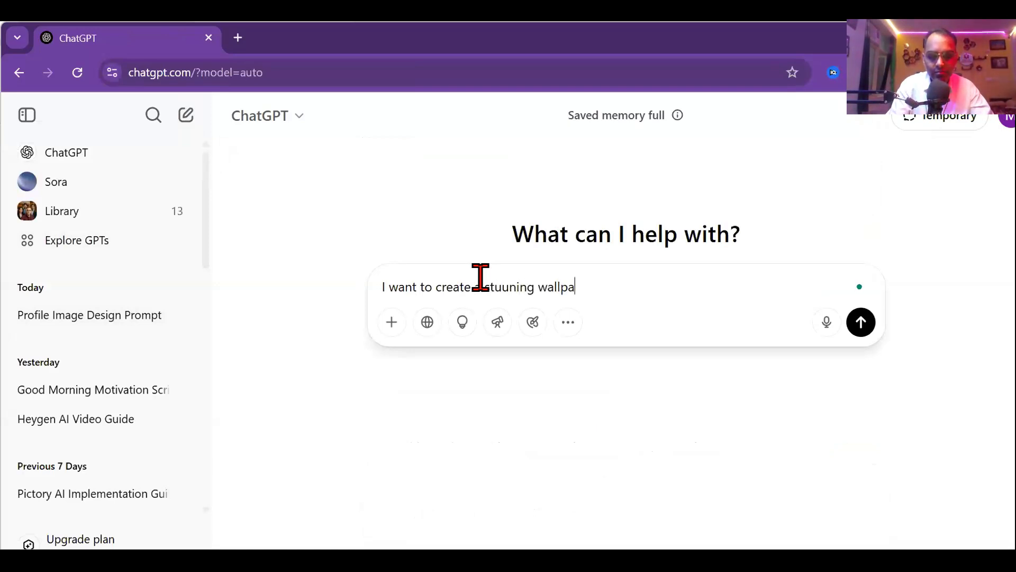
type("er for computer ")
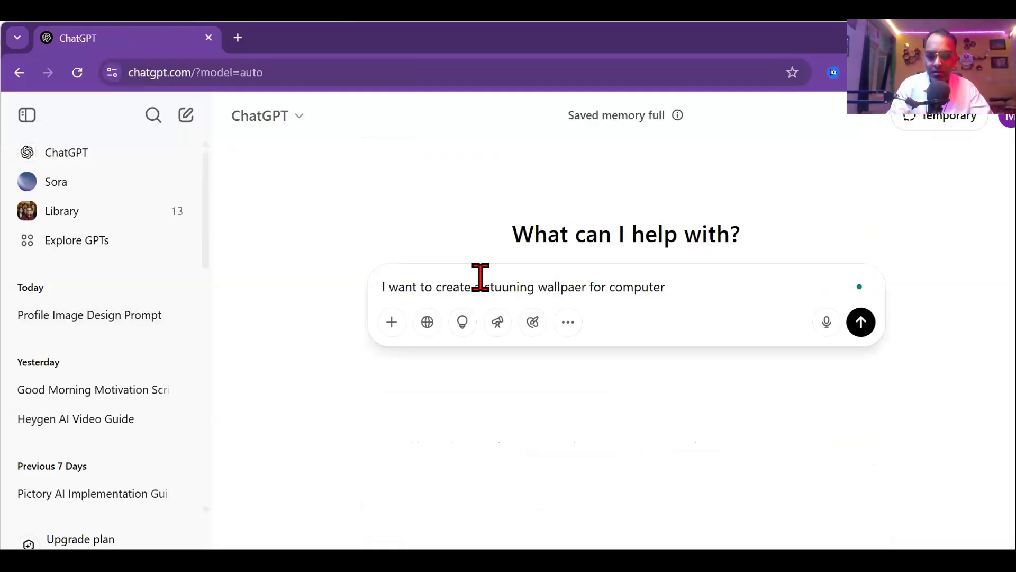
type(", Please")
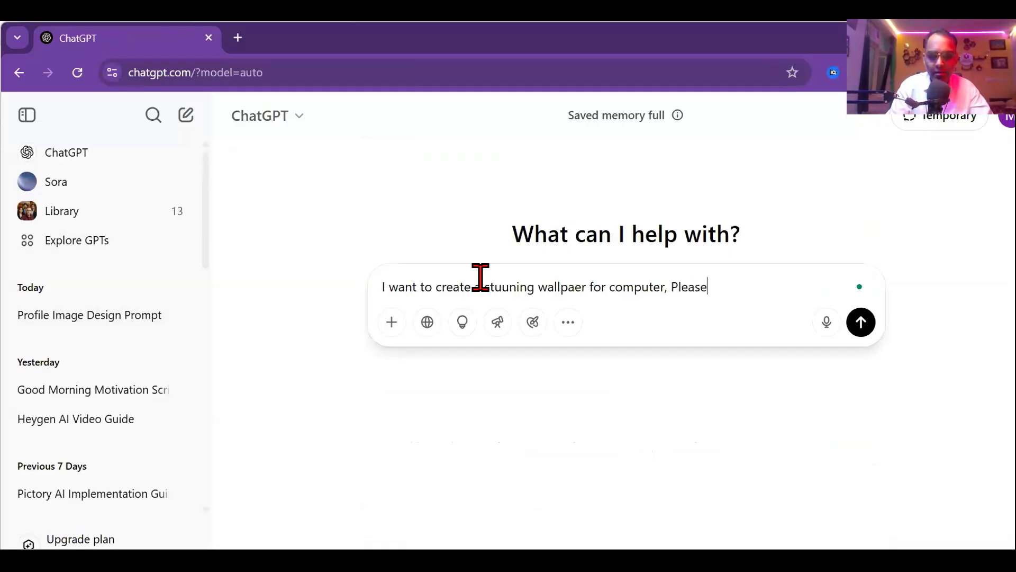
type(" provid")
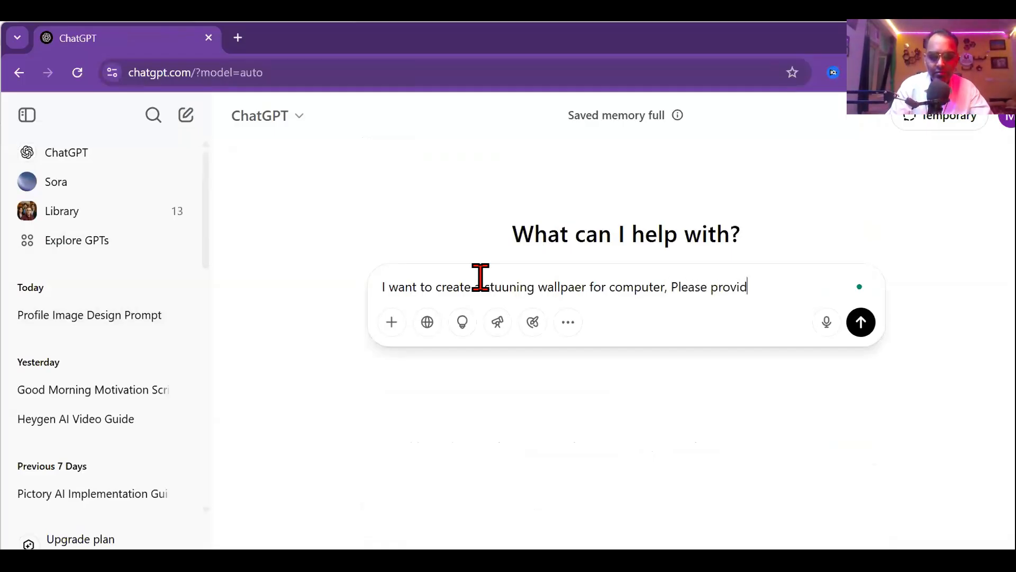
type("e me a ")
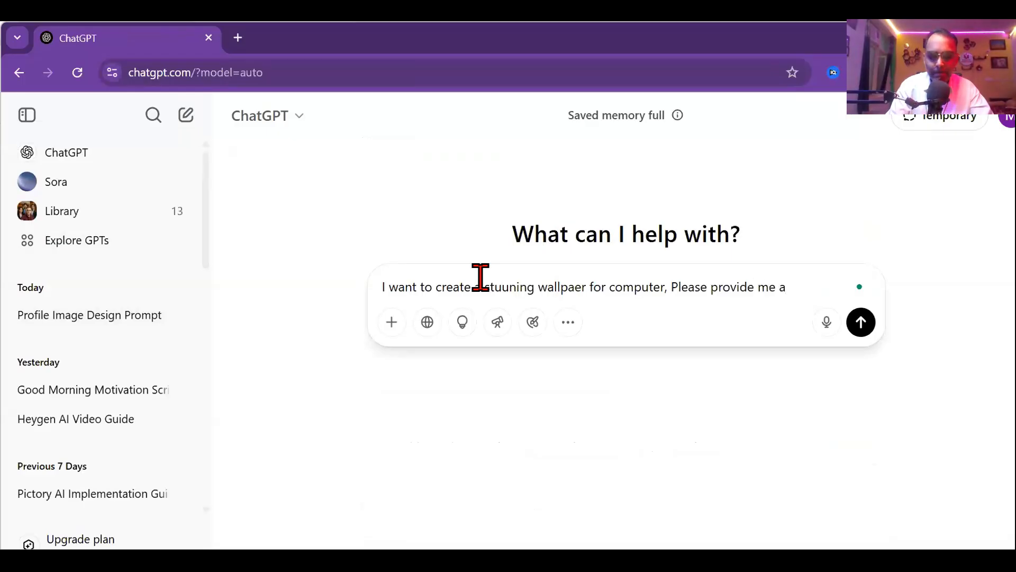
type("prompt. Ple")
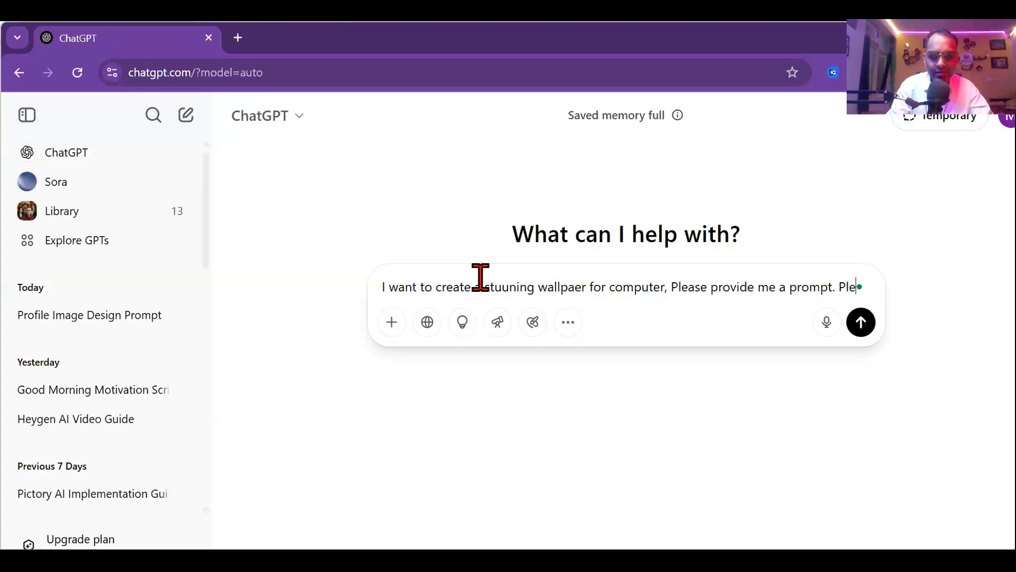
type("ase act as")
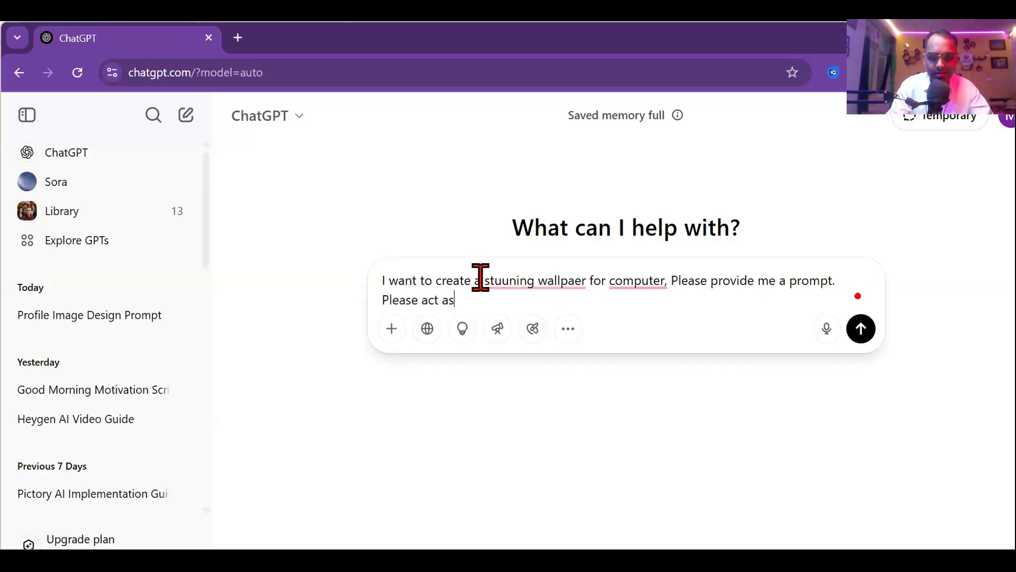
type(" a prom")
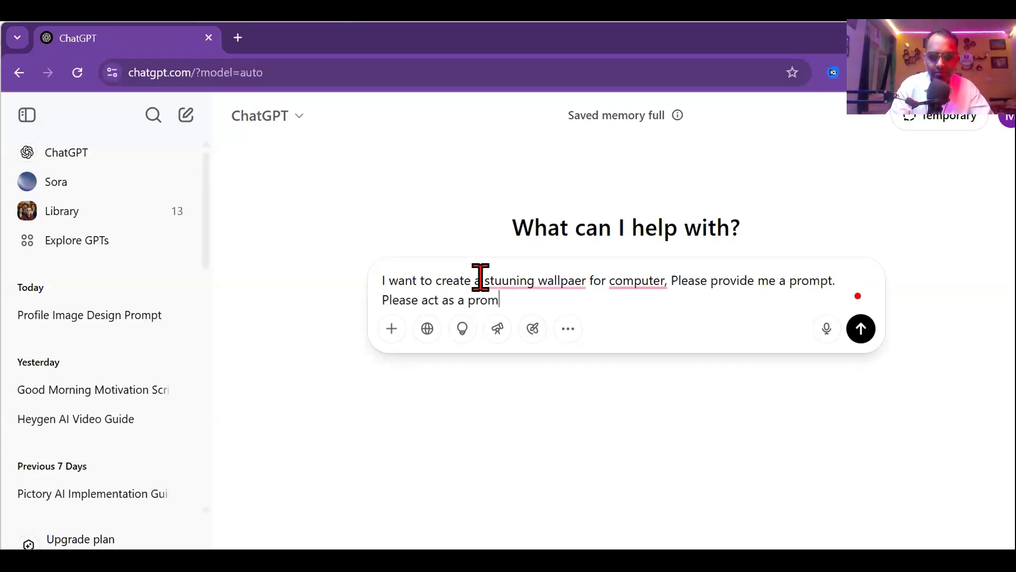
type("pt engineer")
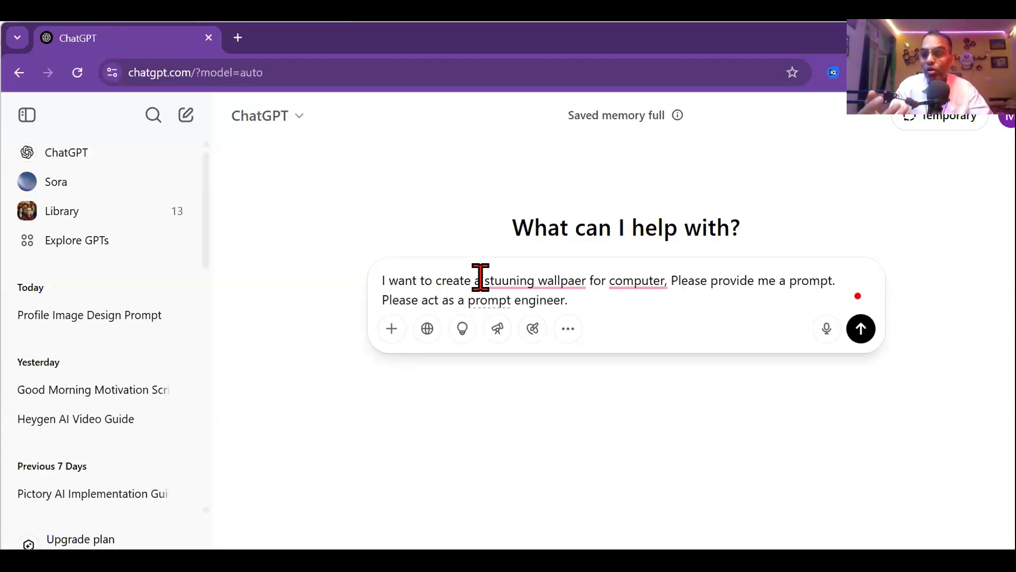
type(". Wallpaer must be included a")
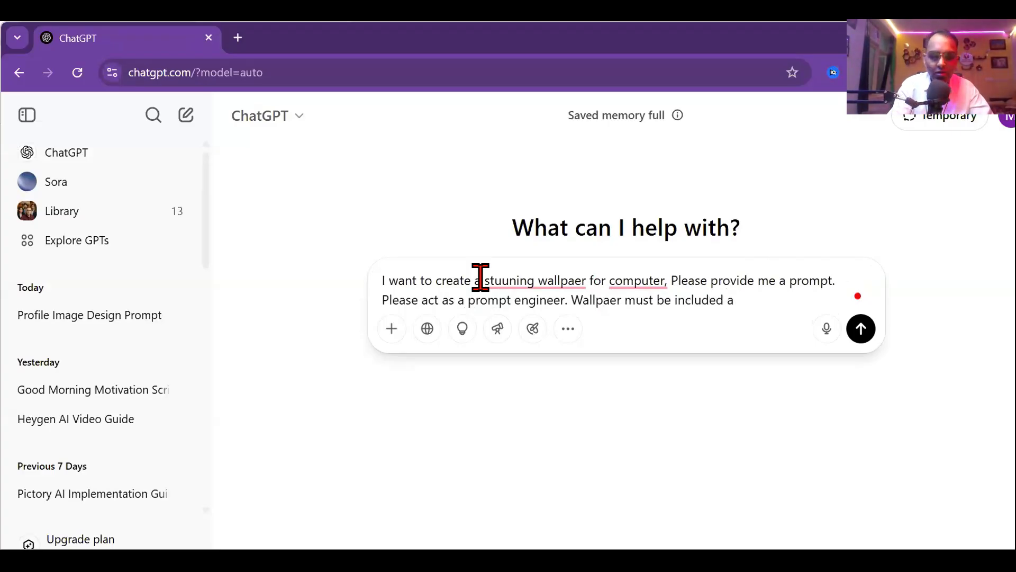
type(" green la")
type("wan")
key("BackSpace")
key("BackSpace")
type("n with ")
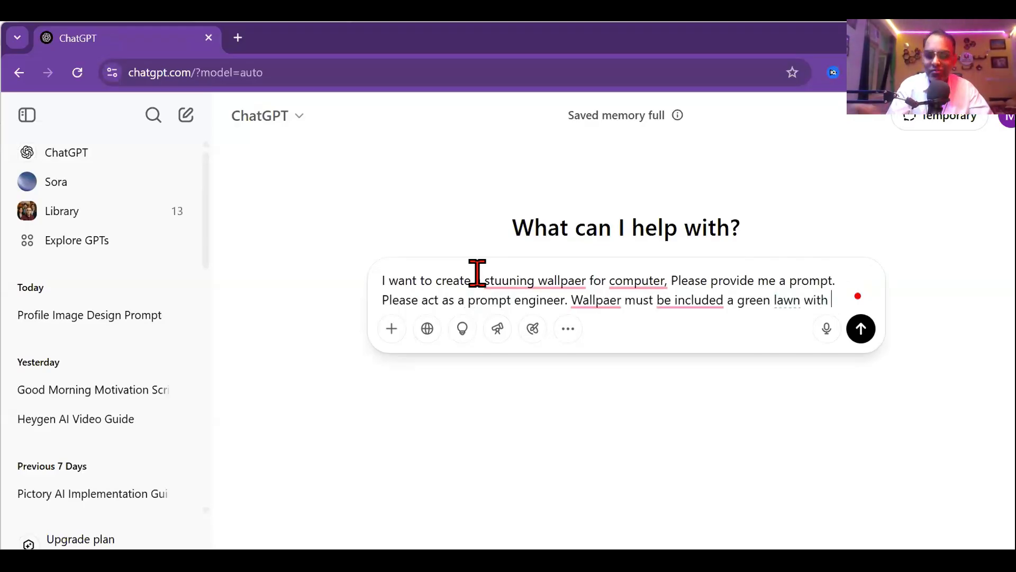
type("8 wh")
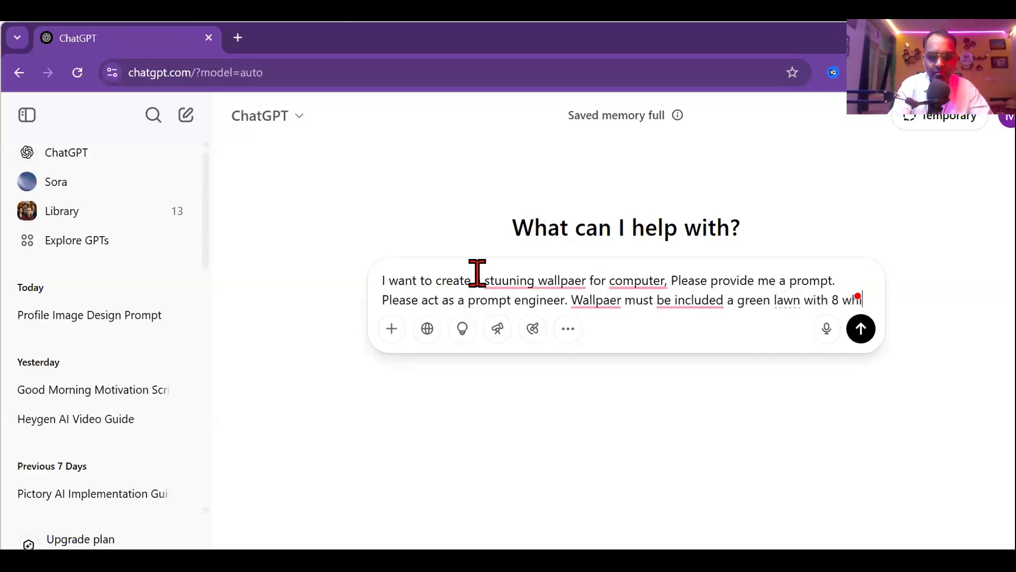
type("ite horses")
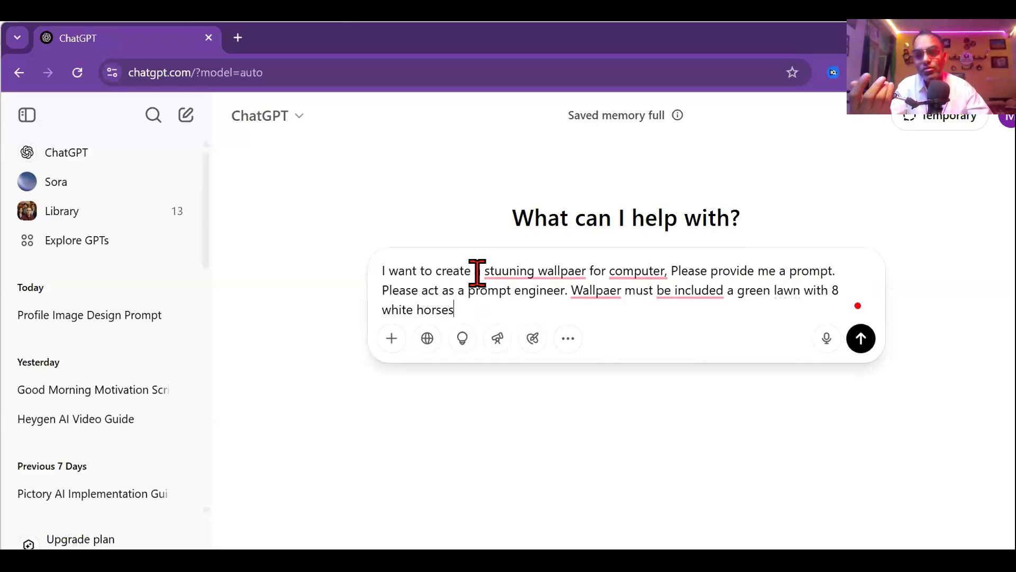
type(". an")
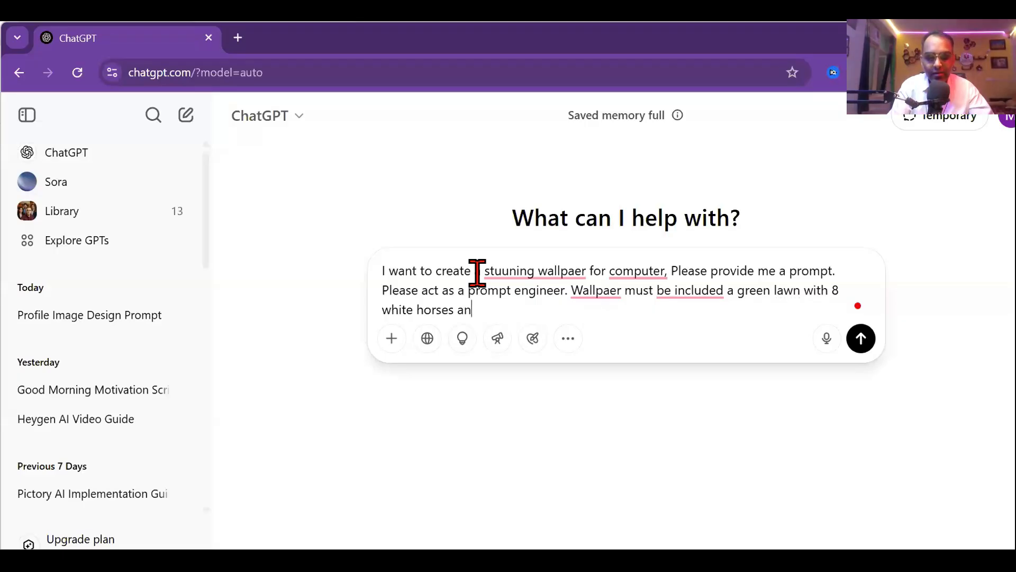
type("d surrounding by ")
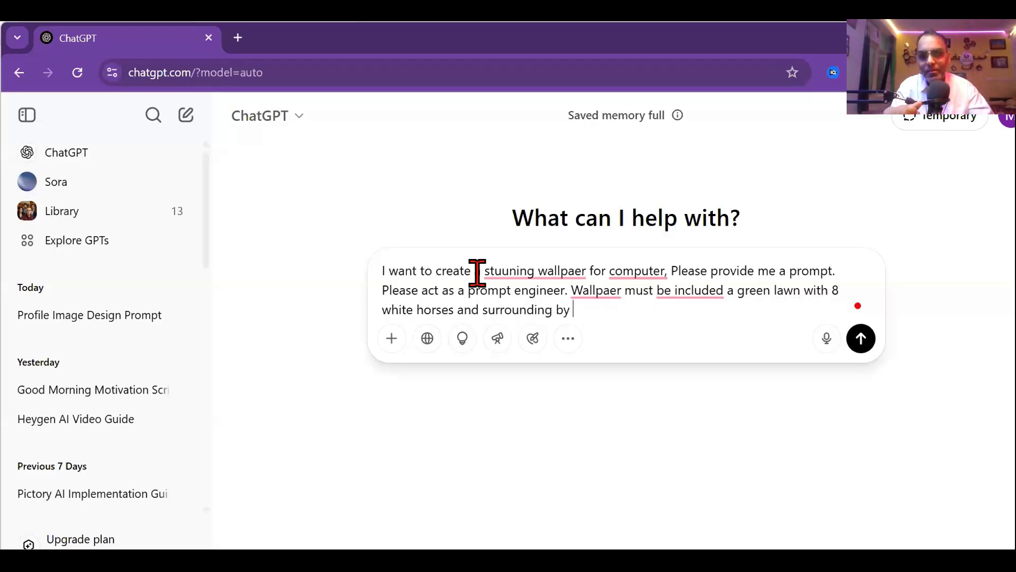
type("lash green tr")
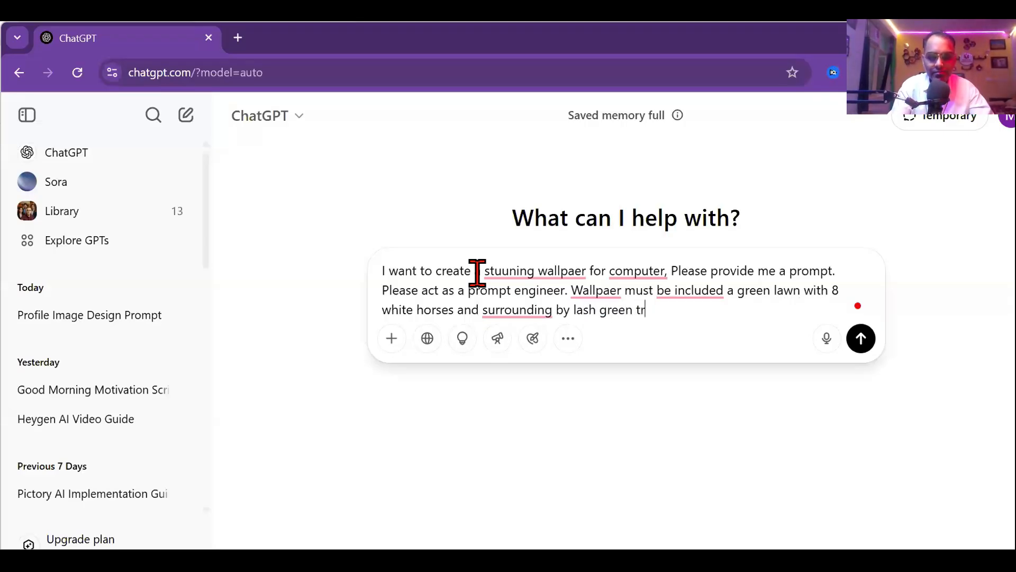
type("ees.")
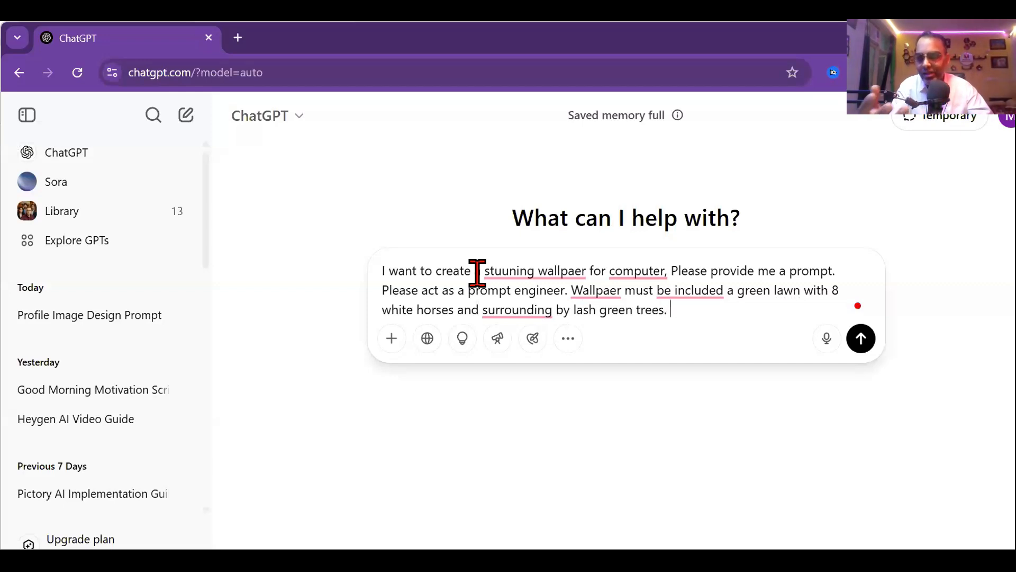
- Fix the first sentence to 'a stunning wallpaper for a computer' and 'provide me with a prompt'
left_click(477, 272)
type("a")
mouse_move(494, 272)
left_click(518, 320)
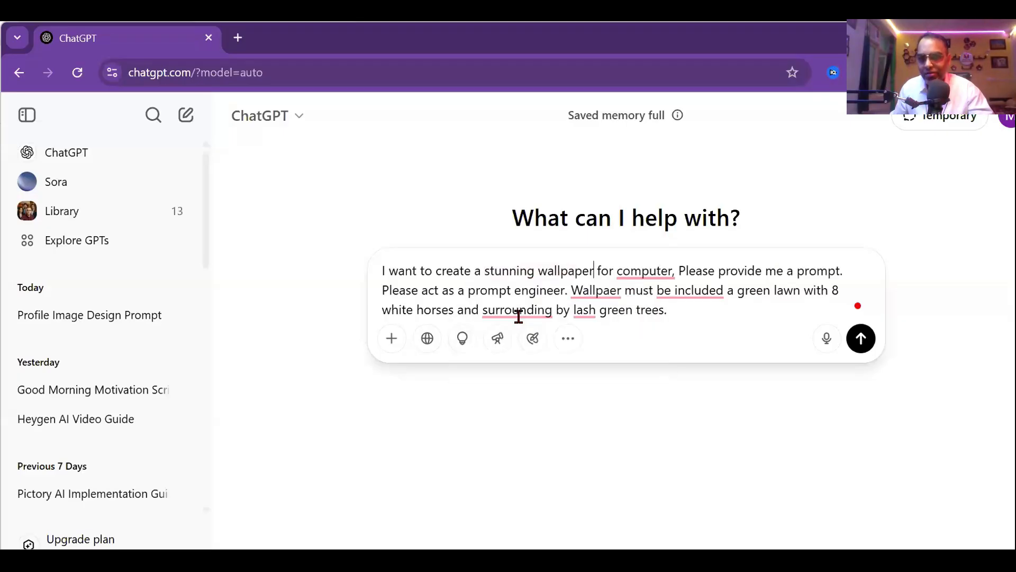
mouse_move(649, 270)
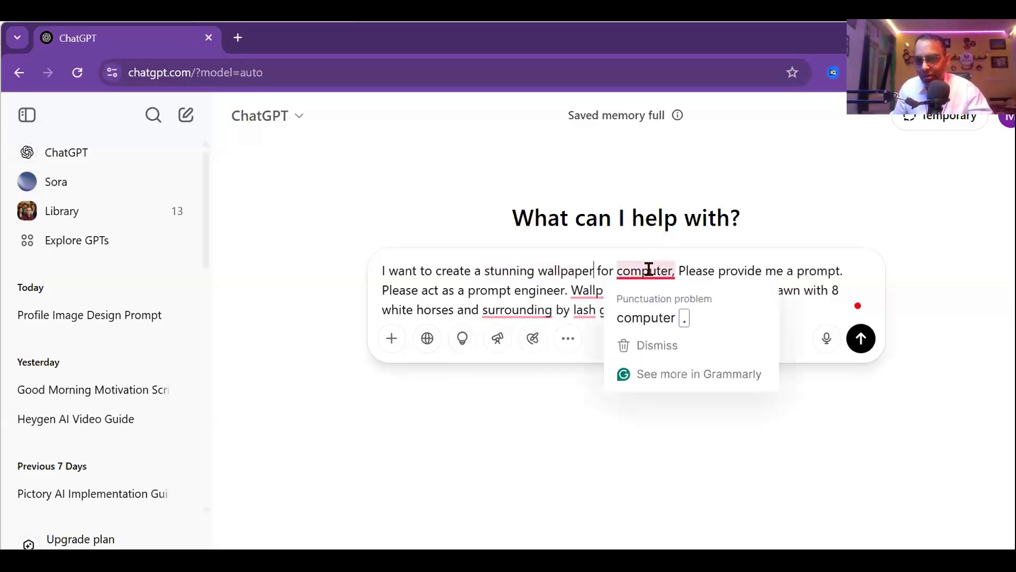
left_click(656, 308)
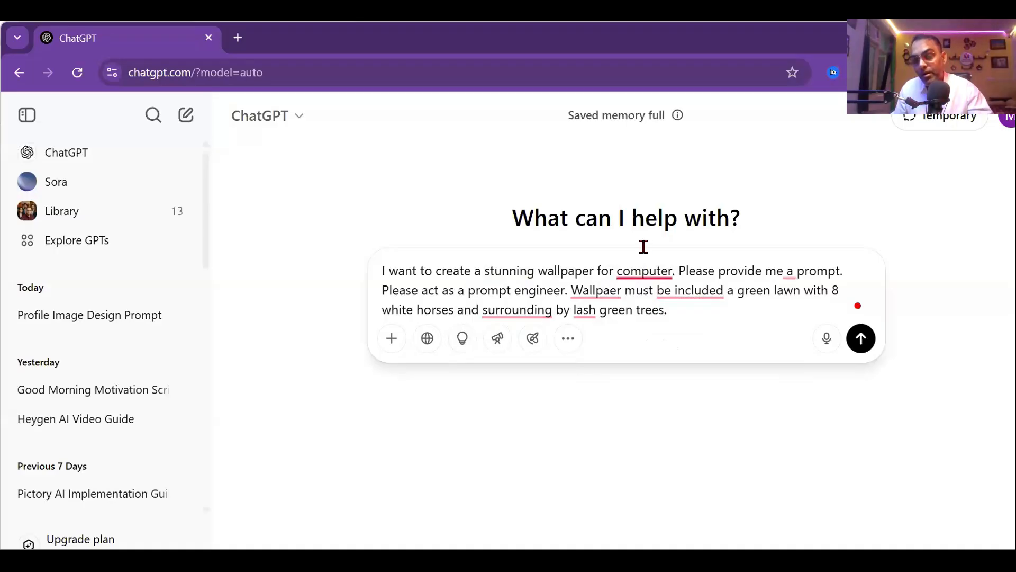
mouse_move(649, 275)
left_click(650, 317)
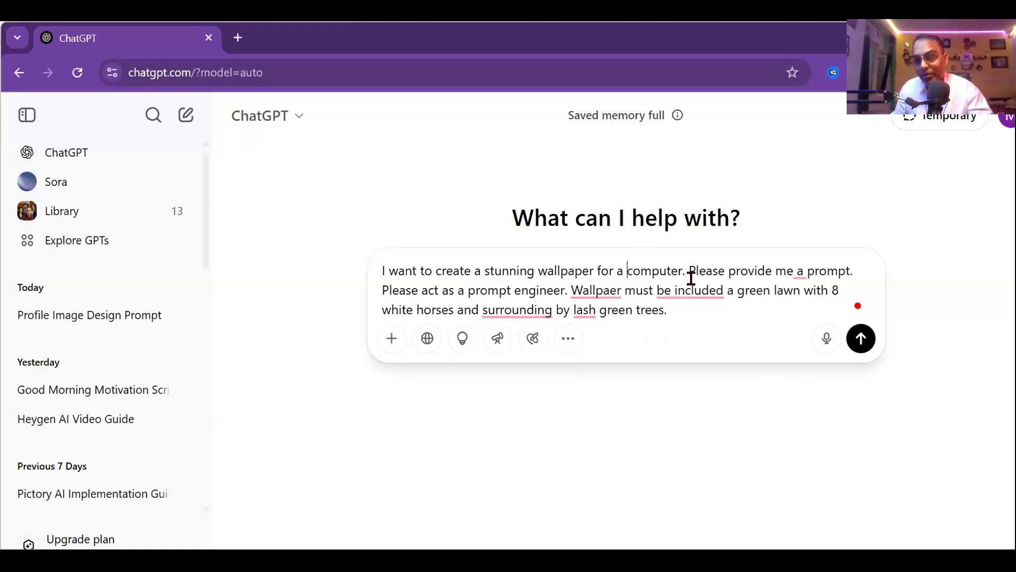
mouse_move(799, 272)
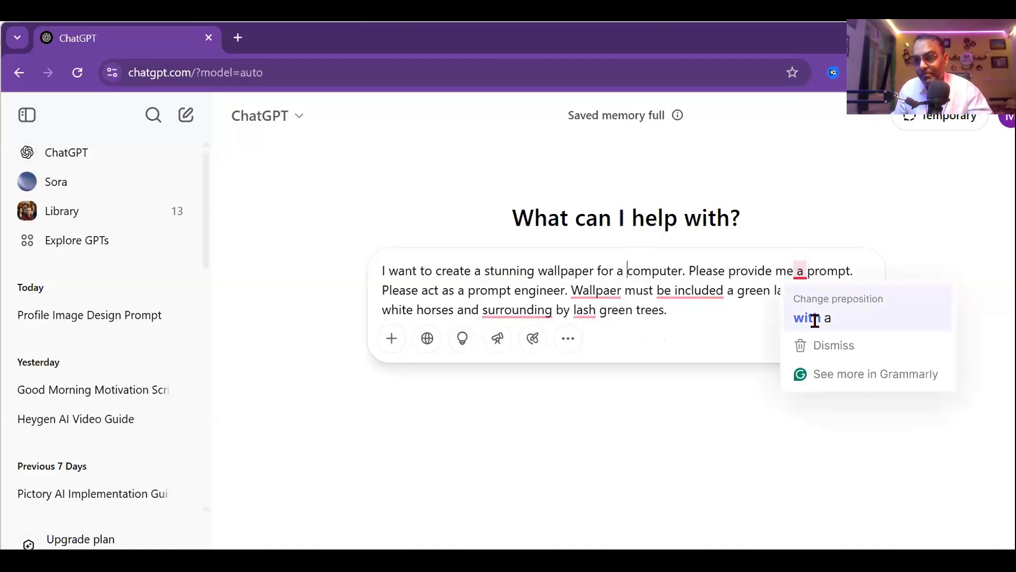
left_click(811, 316)
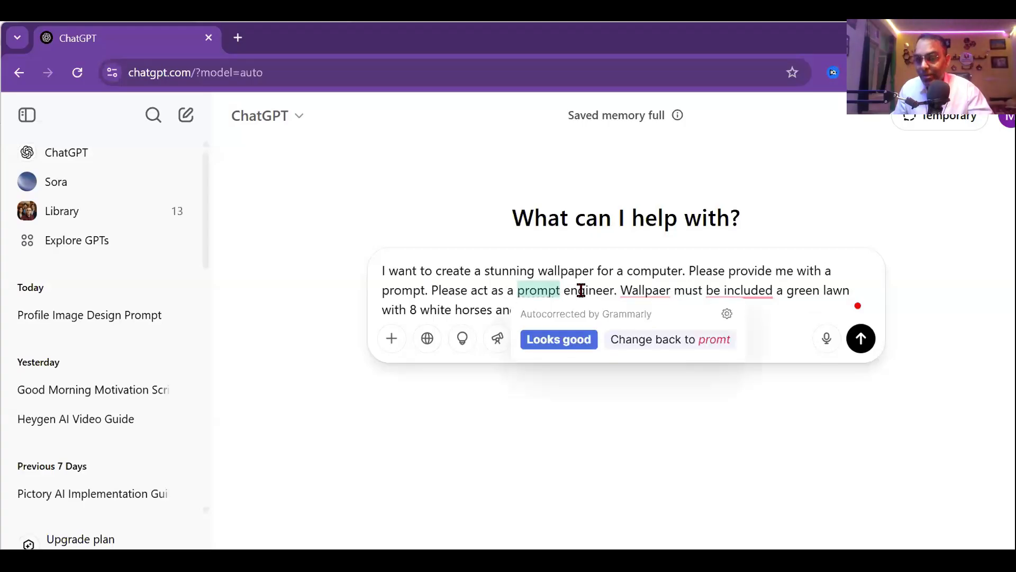
- Correct the second sentence to 'Wallpaper must include ... surrounded by lush green trees'
mouse_move(630, 290)
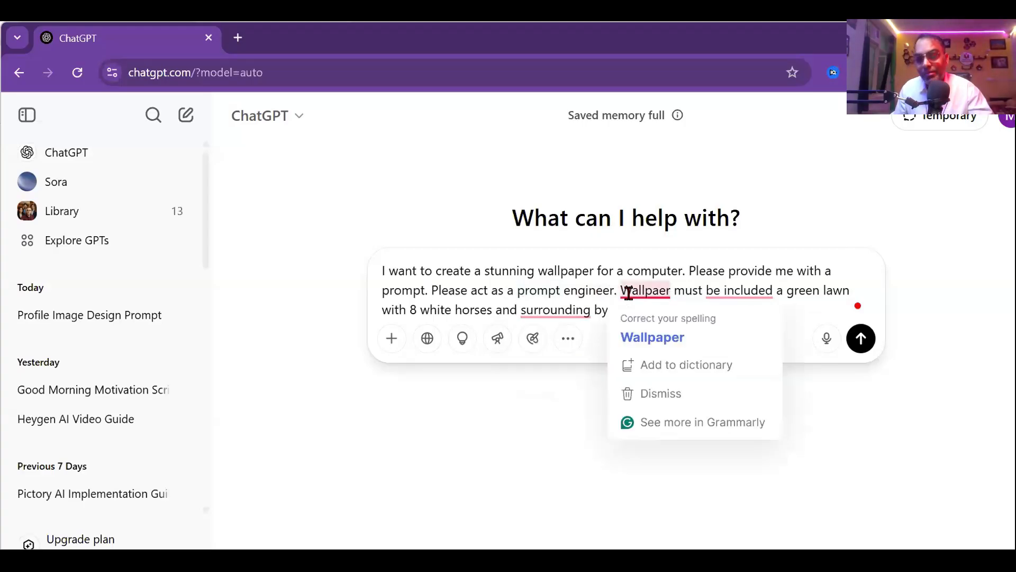
left_click(634, 336)
mouse_move(721, 289)
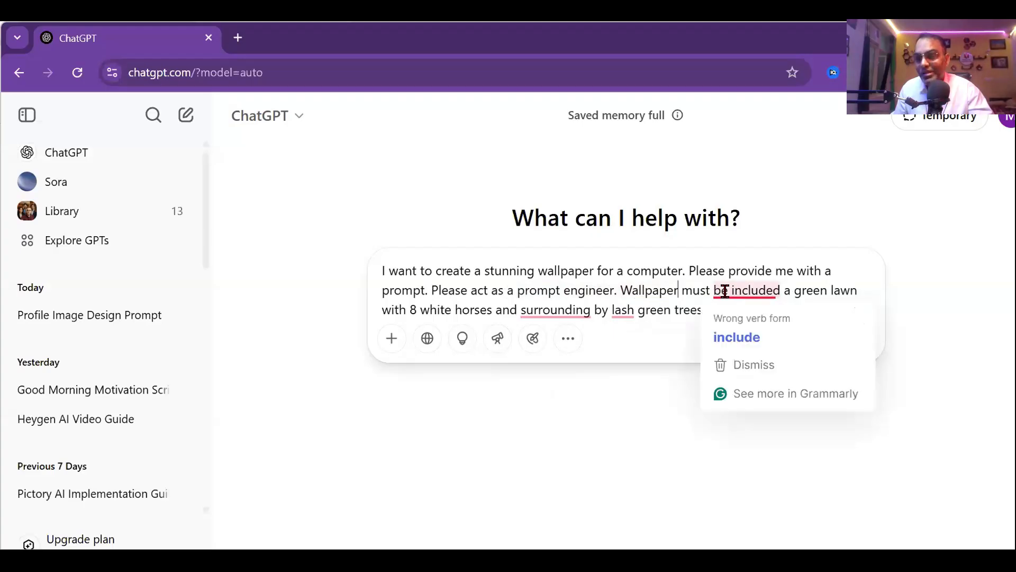
left_click(734, 338)
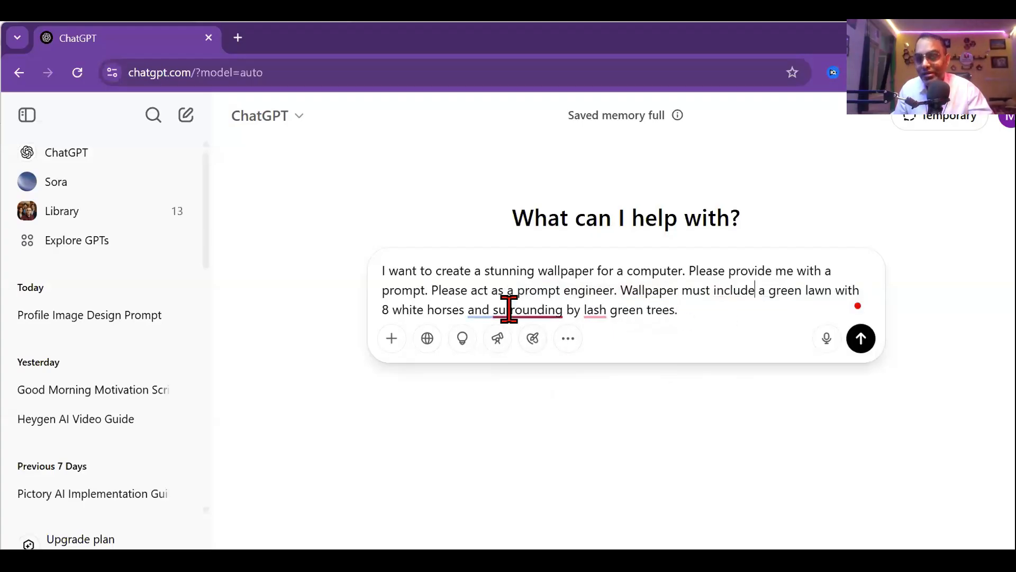
mouse_move(507, 309)
left_click(520, 350)
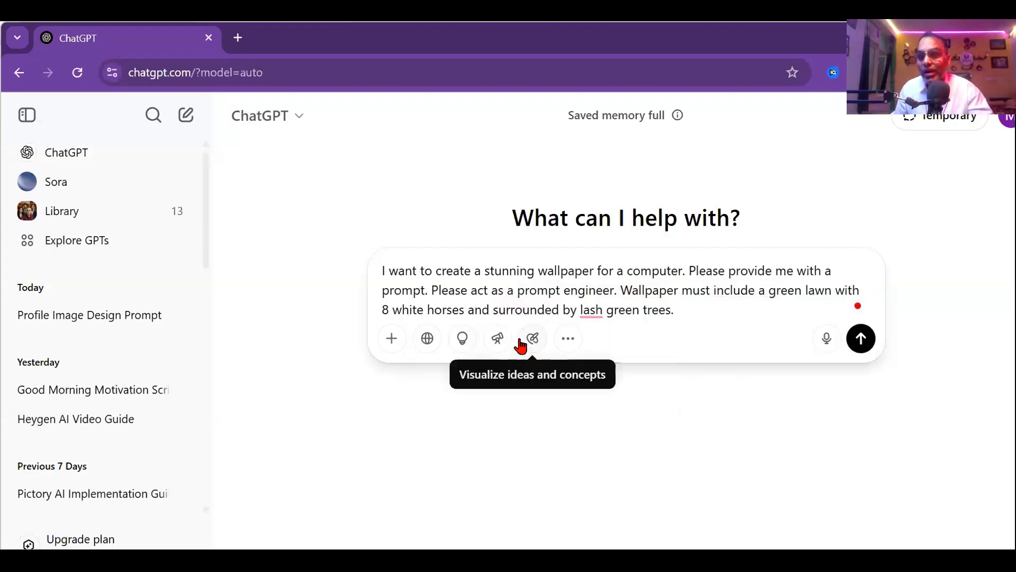
mouse_move(477, 314)
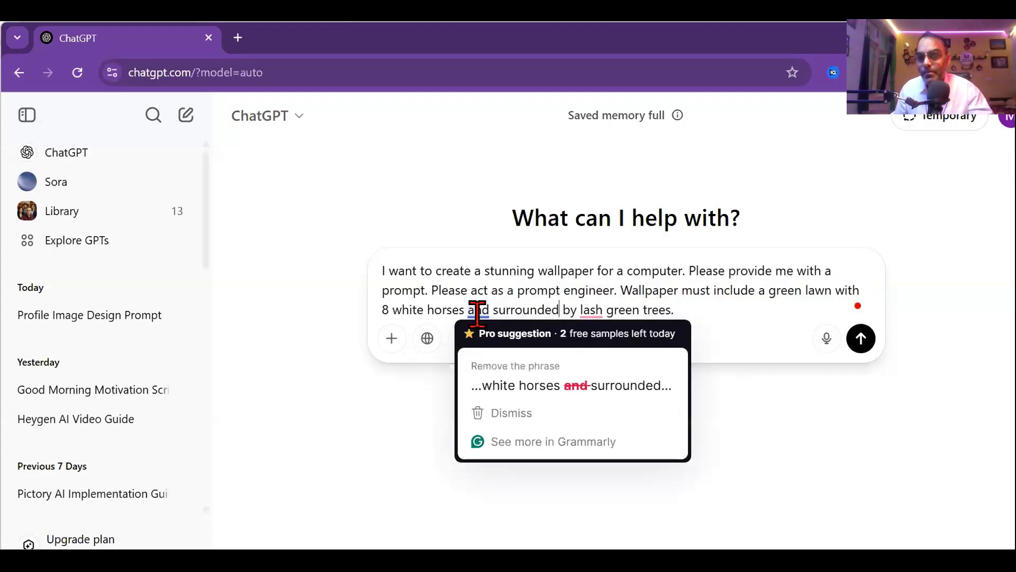
left_click(503, 384)
mouse_move(559, 312)
left_click(568, 354)
left_click(653, 310)
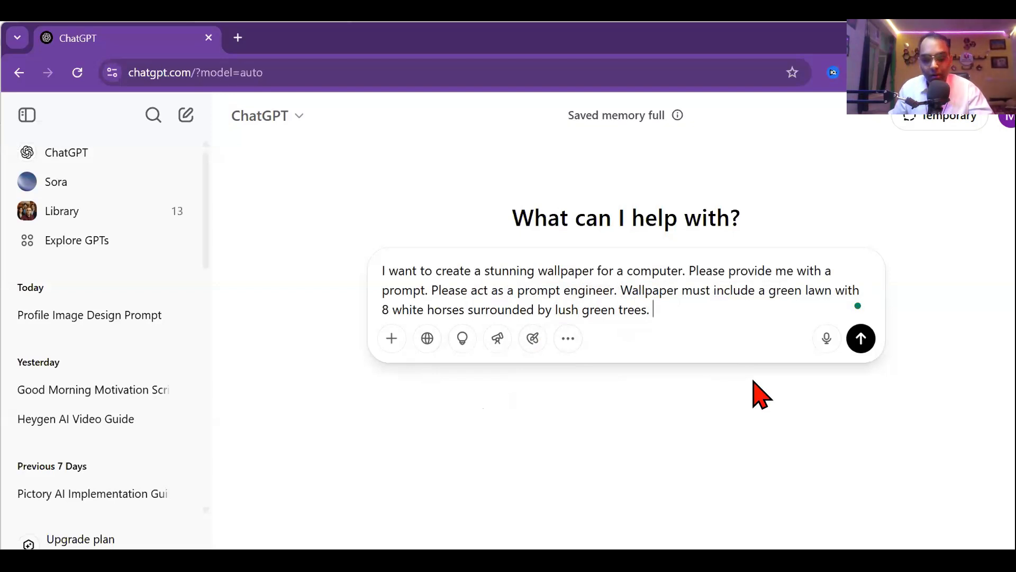
- Add 'Also, print the name on the top' followed by the business name, with Grammarly fixes
type("Also print na")
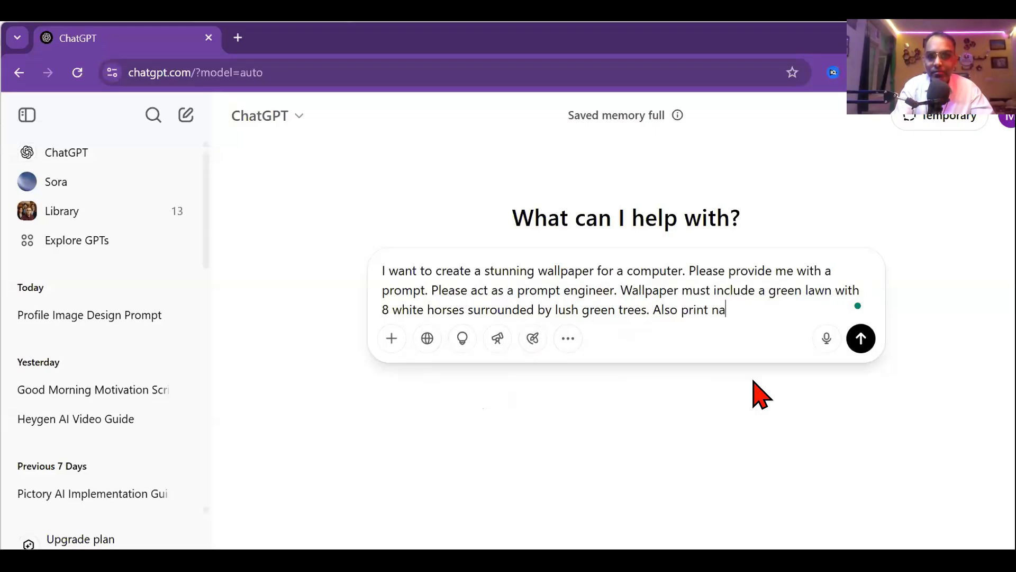
type("me on the top \" Mano")
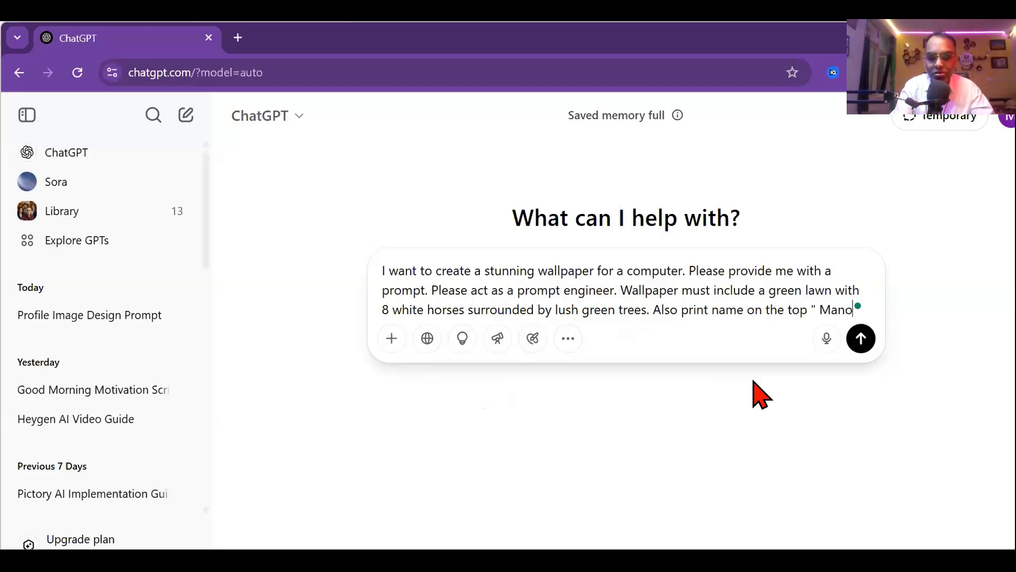
type("j tek Digital Marketing")
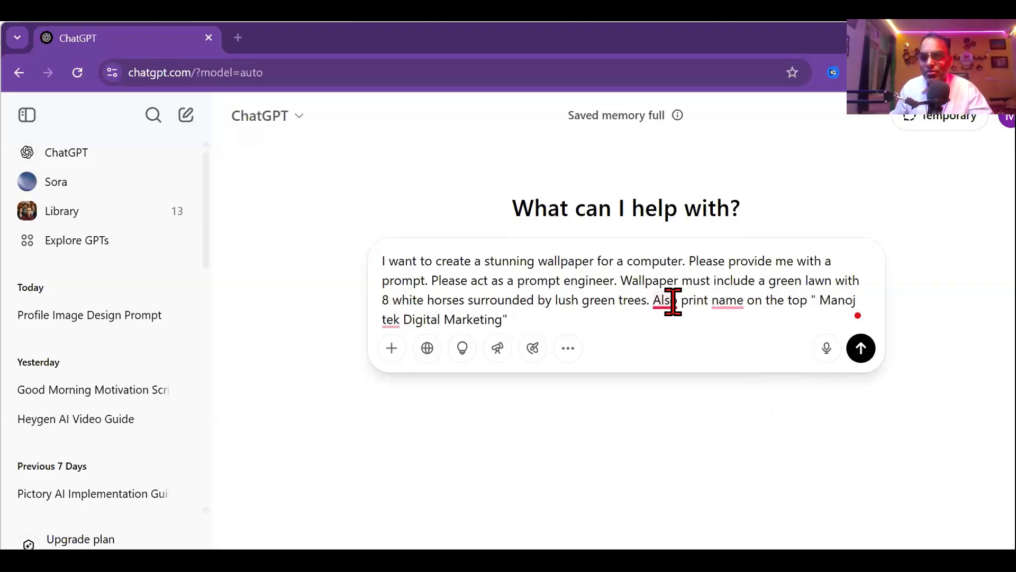
mouse_move(668, 301)
left_click(674, 347)
mouse_move(730, 299)
left_click(731, 345)
mouse_move(421, 317)
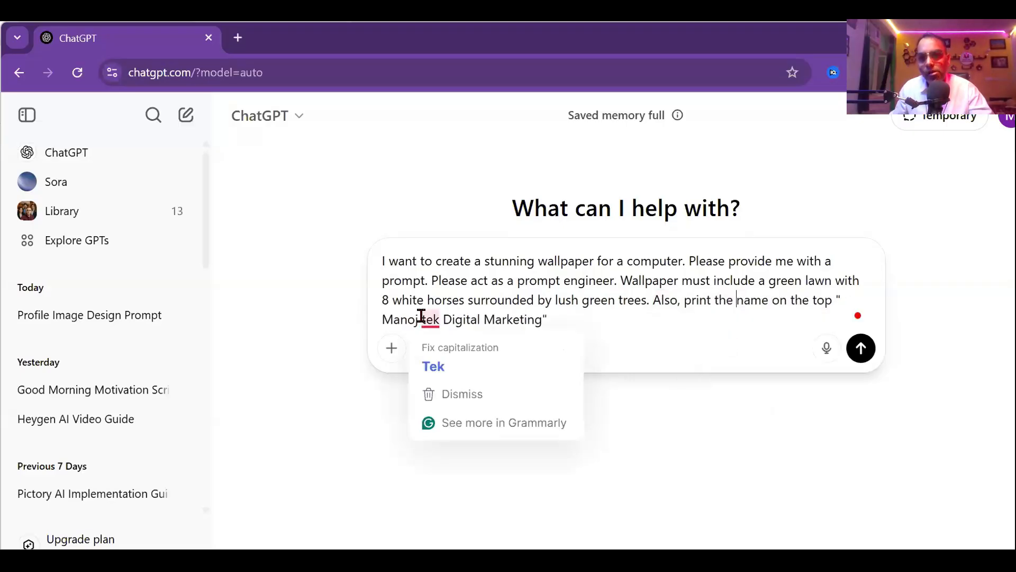
left_click(446, 365)
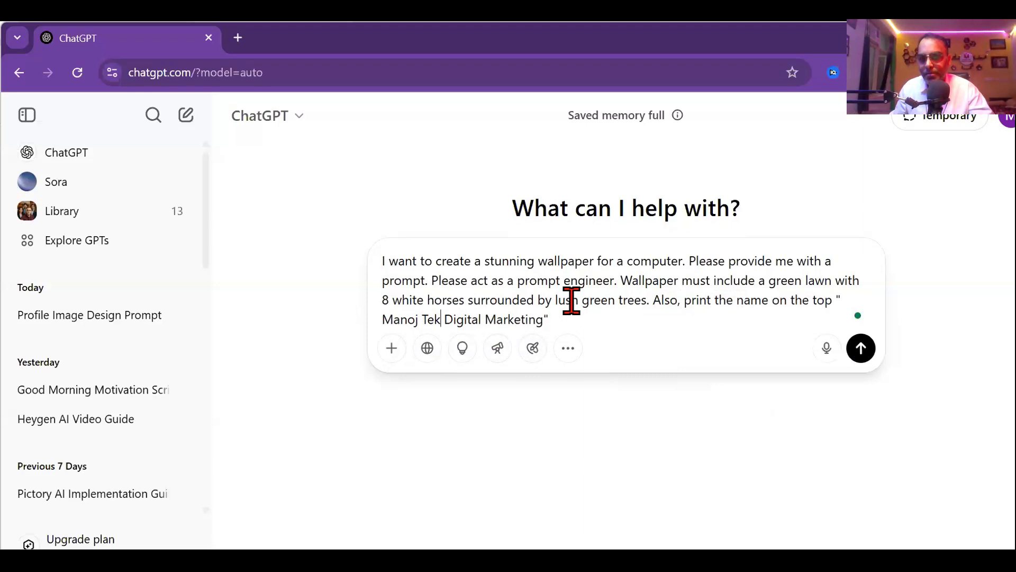
- Append 'don't misspell the name' and accept the spelling, article and comma corrections
left_click(564, 321)
type("don't mispeel name")
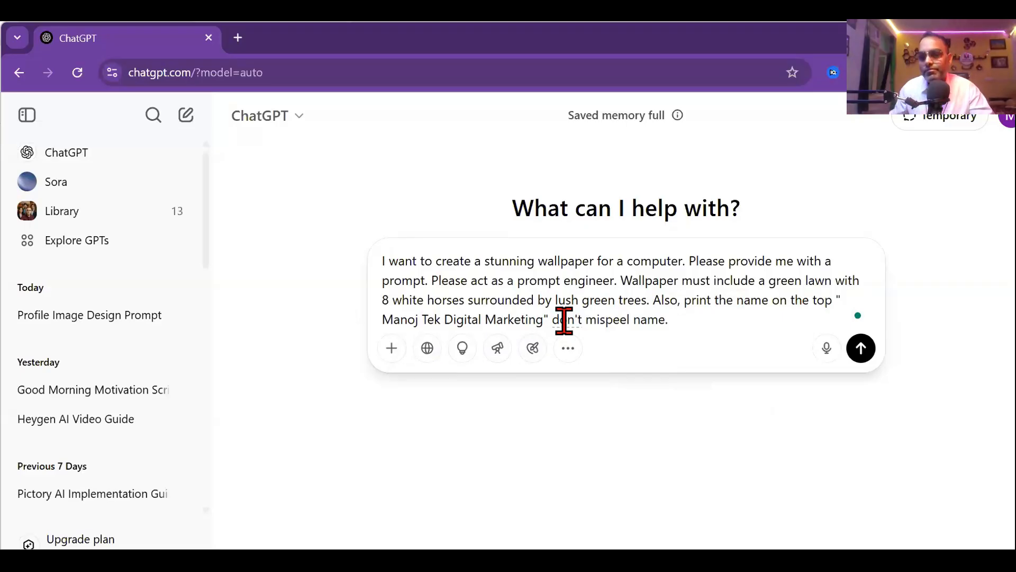
mouse_move(620, 334)
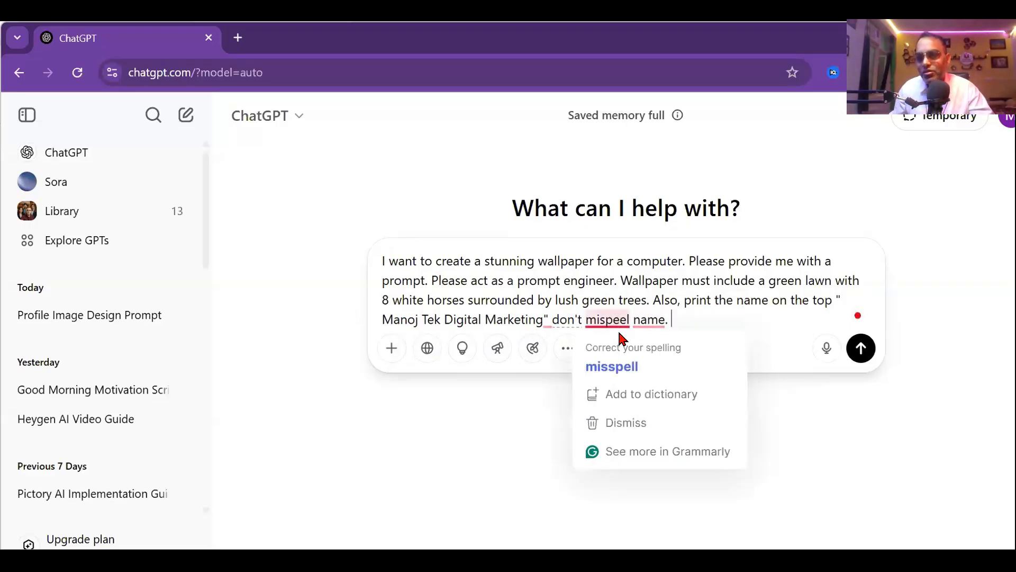
left_click(614, 365)
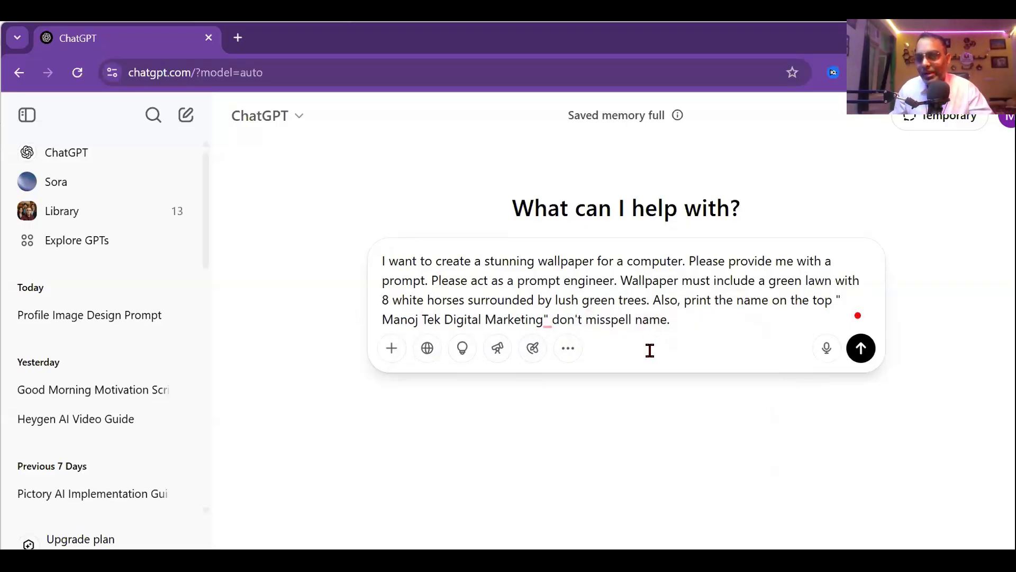
mouse_move(646, 312)
left_click(660, 365)
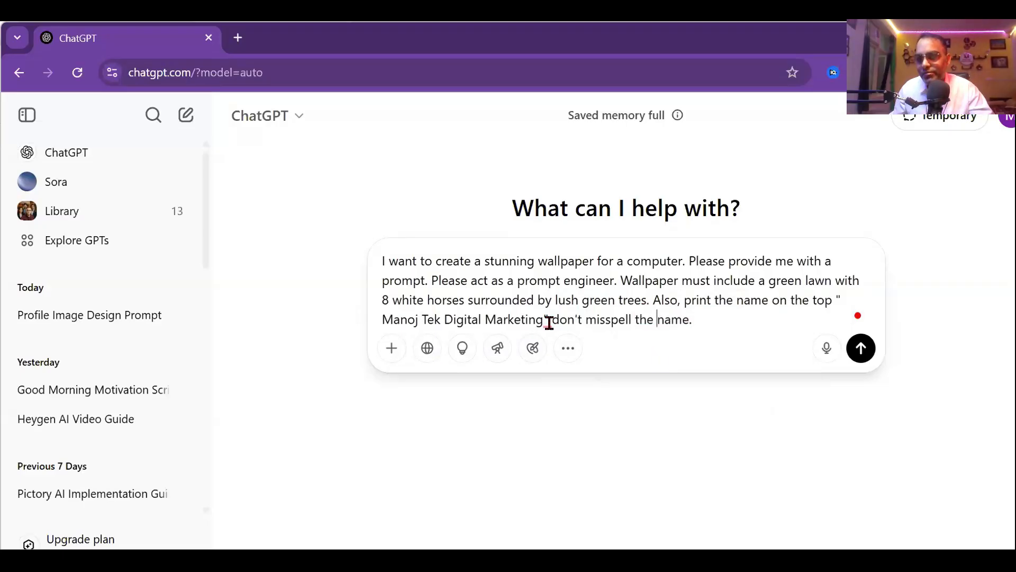
mouse_move(526, 319)
left_click(524, 363)
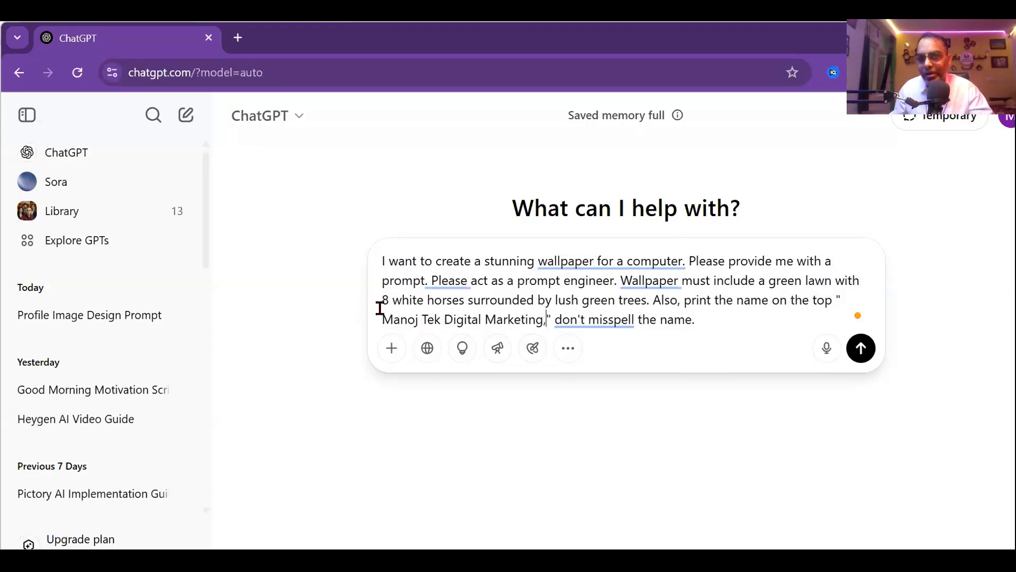
- Review the full wallpaper request, checking the prompt engineer sentence before sending
key("ctrl+a")
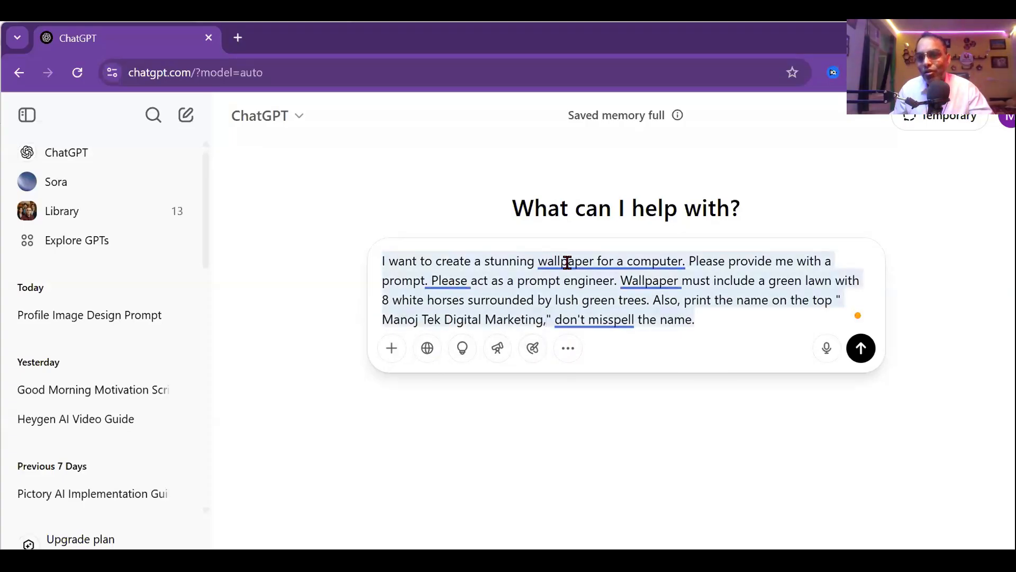
left_click(567, 261)
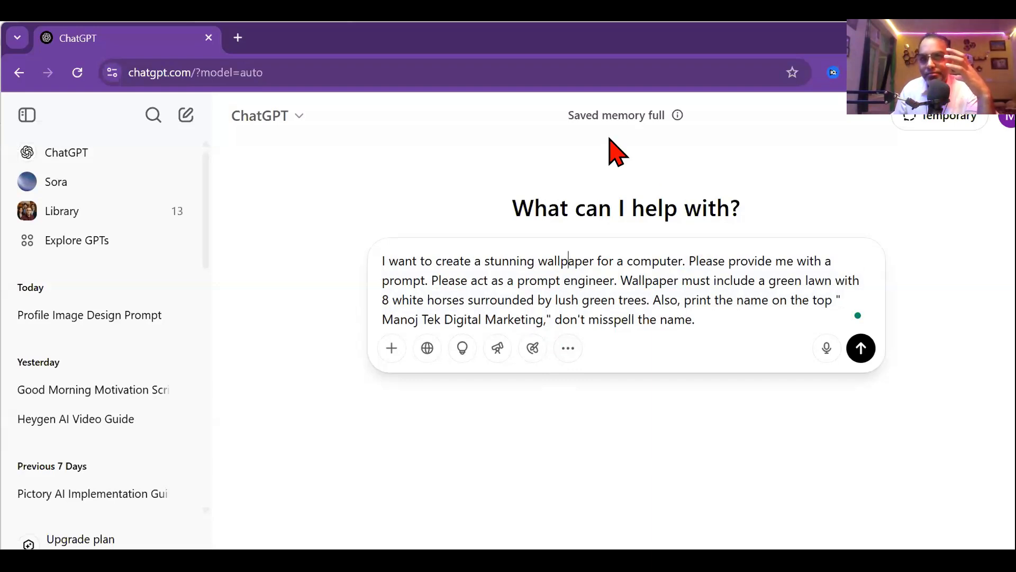
left_click_drag(614, 280, 428, 281)
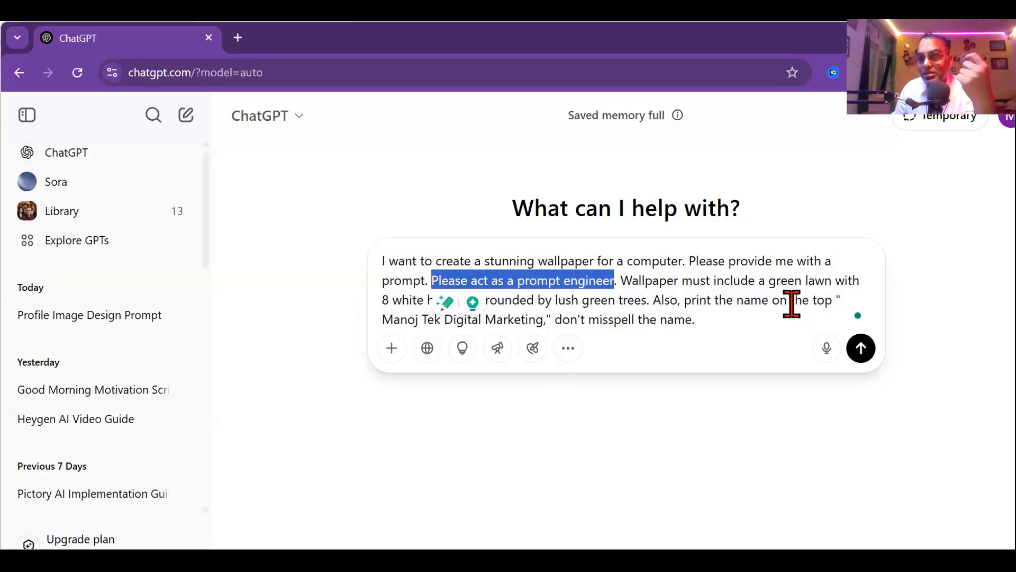
left_click(660, 319)
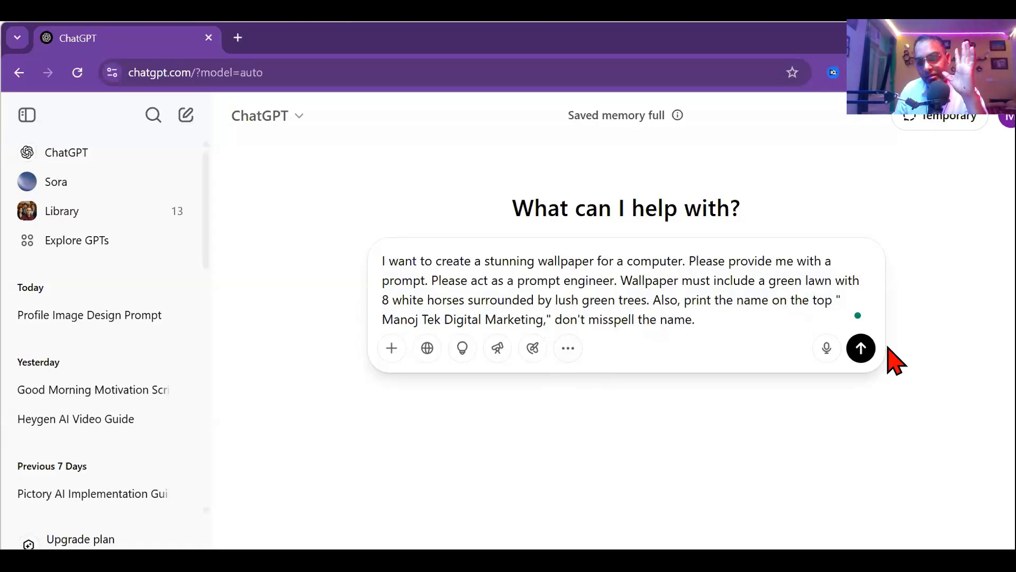
- Send the wallpaper request and read ChatGPT's 4K wallpaper image prompt
left_click(861, 349)
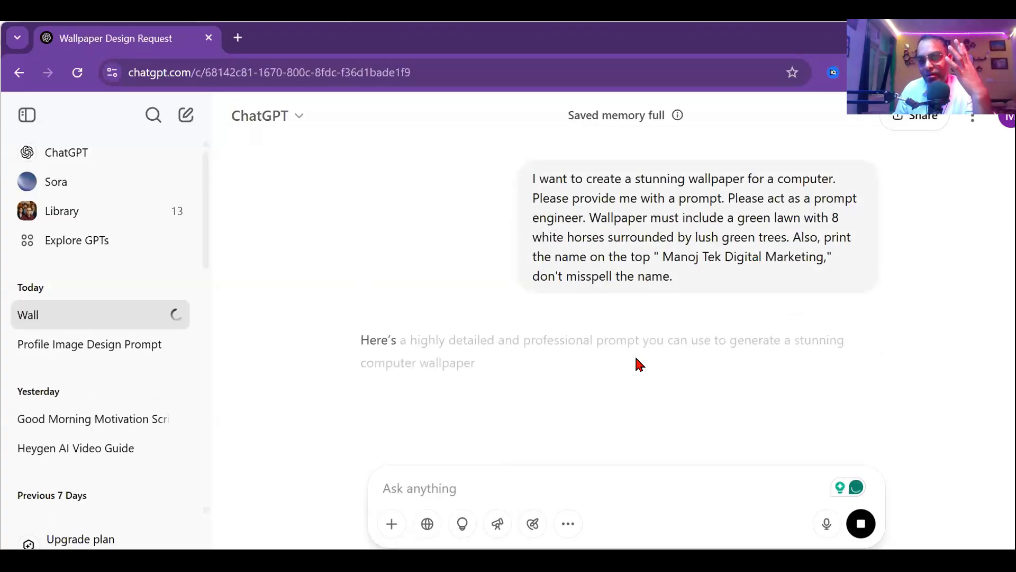
scroll(638, 360, "down", 6)
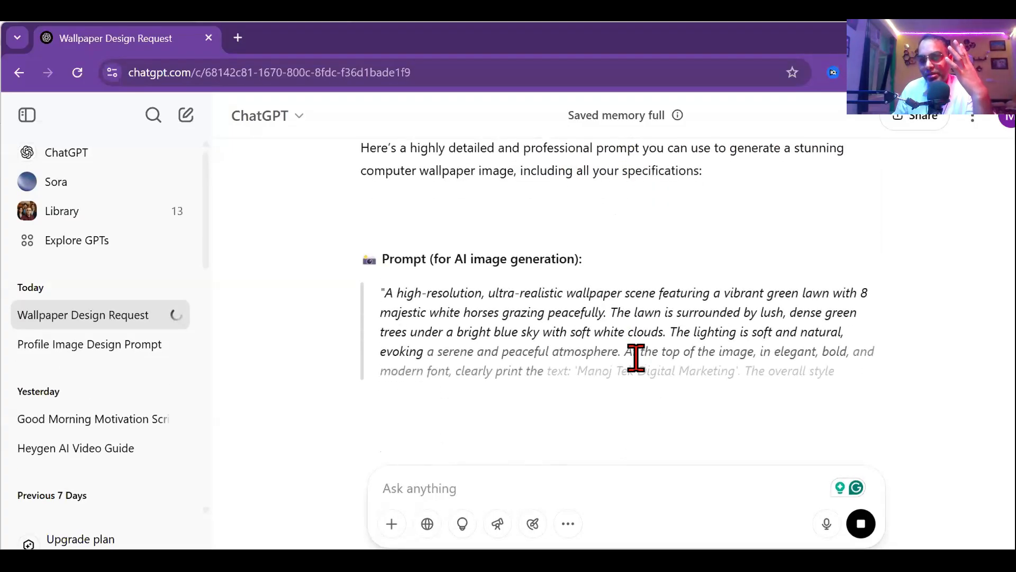
scroll(773, 296, "up", 3)
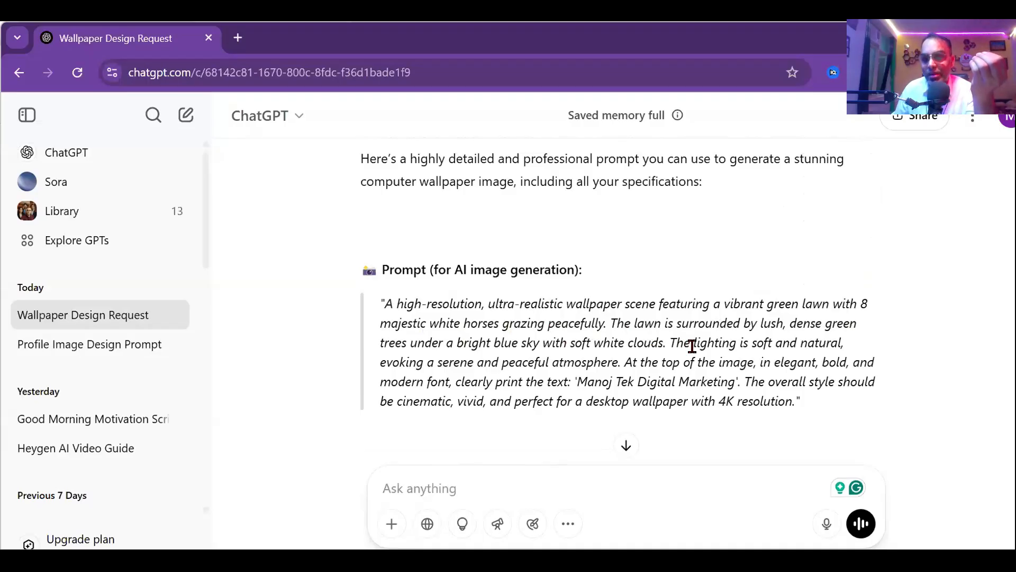
- Copy the generated wallpaper prompt and bring up Designer's image description field
left_click_drag(801, 407, 381, 303)
key("ctrl+c")
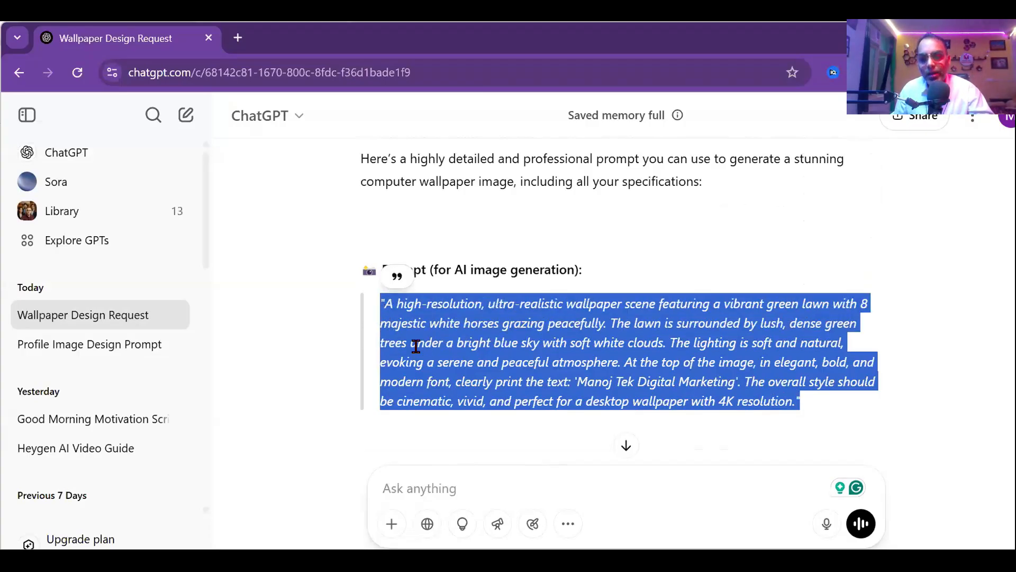
key("alt+Tab")
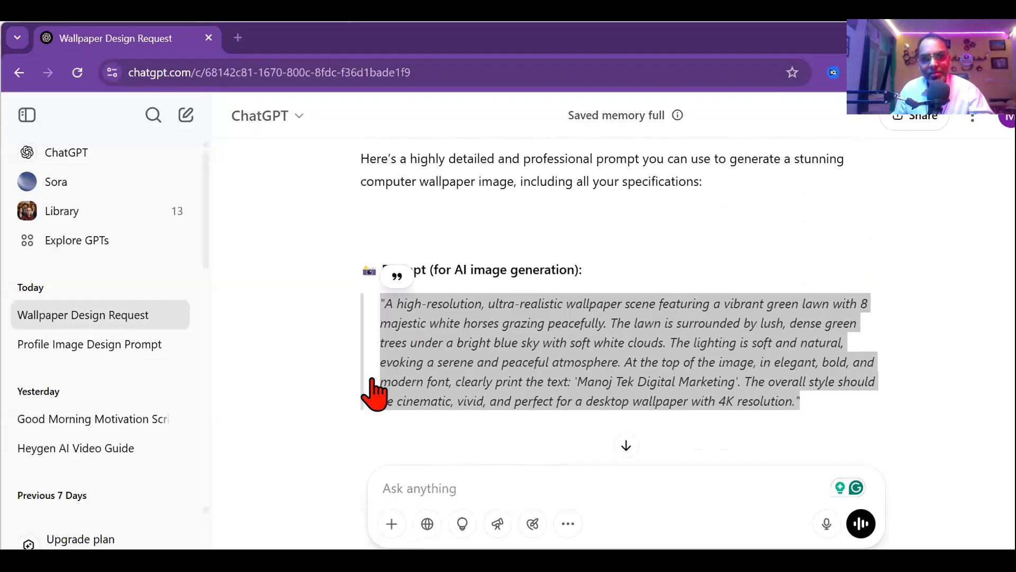
key("alt+Tab")
left_click(171, 201)
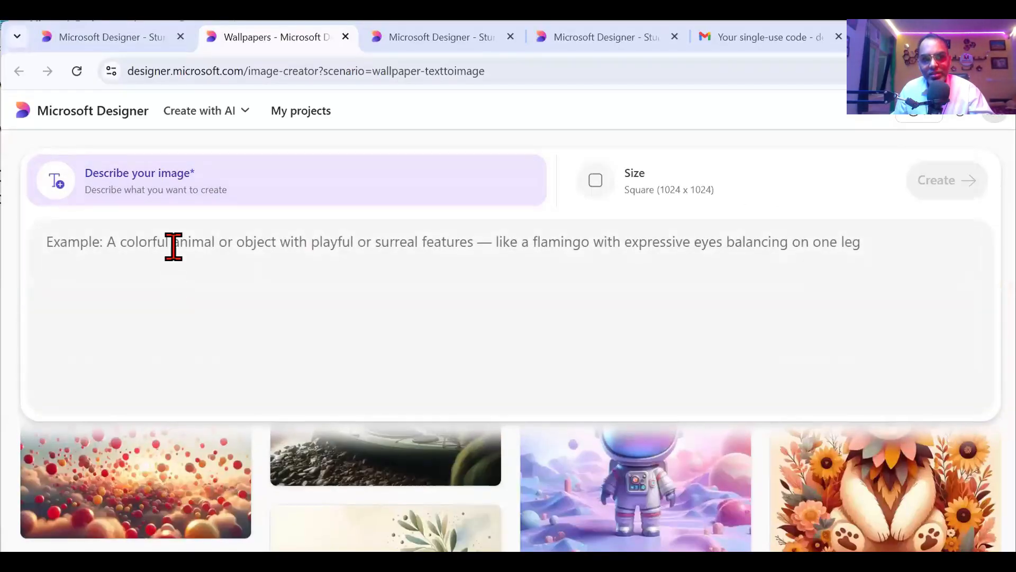
- Paste the lawn-and-white-horses prompt, choose Wide (1792 x 1024) size, and create the wallpapers
key("ctrl+v")
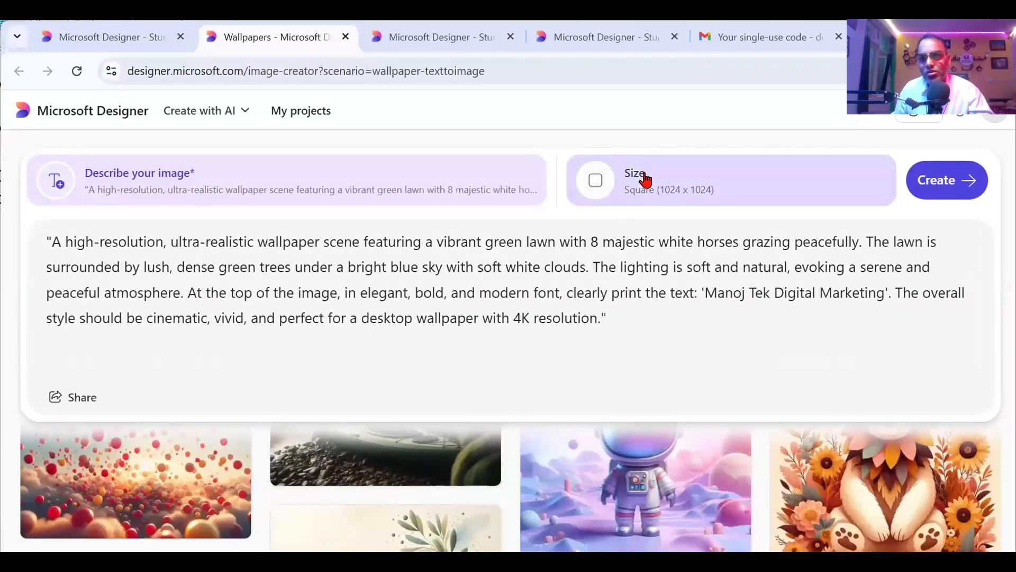
left_click(642, 177)
left_click(727, 310)
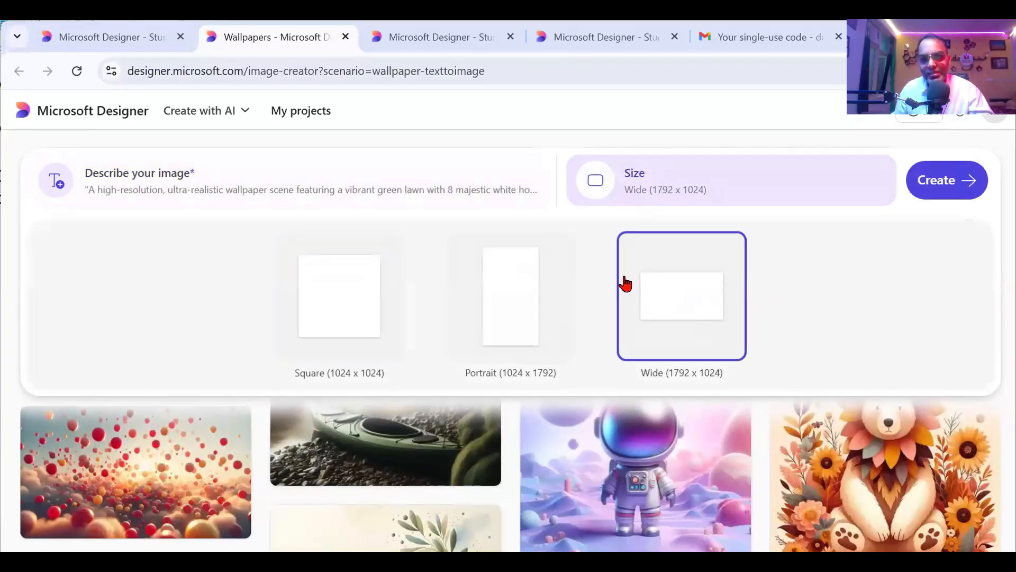
left_click(947, 180)
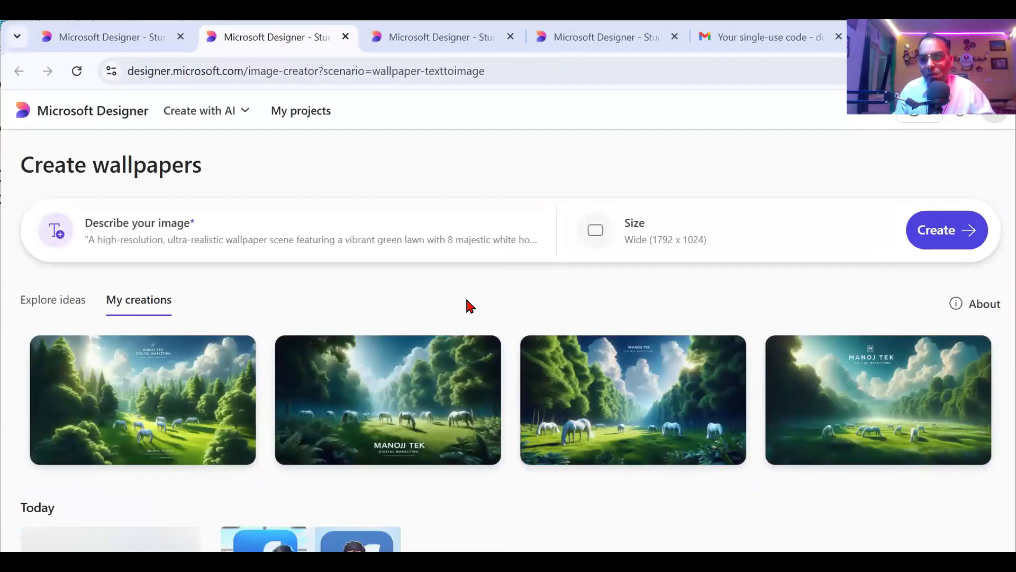
- Open the first generated forest-and-horses wallpaper in the detail view beside its prompt
scroll(468, 306, "down", 2)
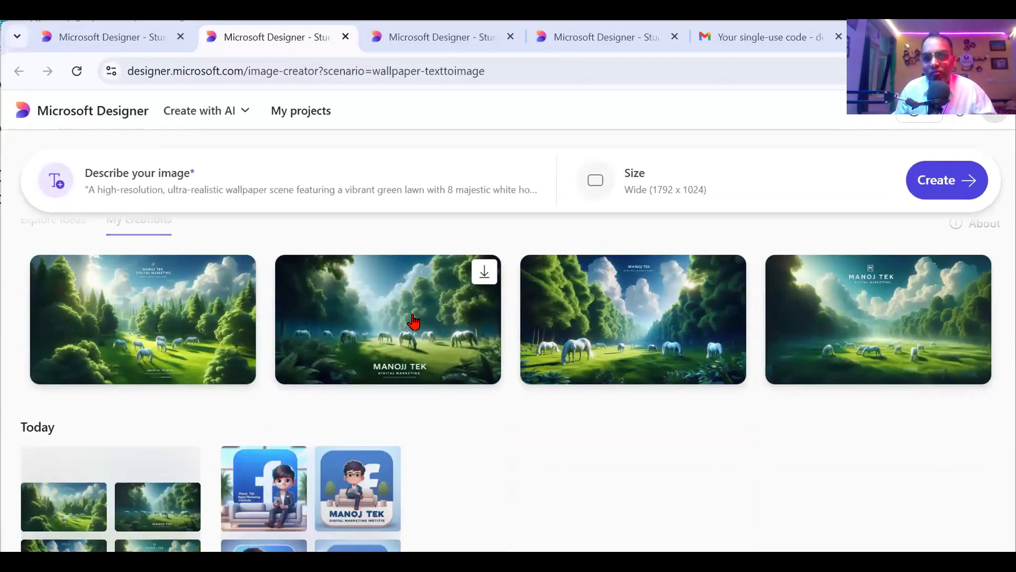
left_click(207, 328)
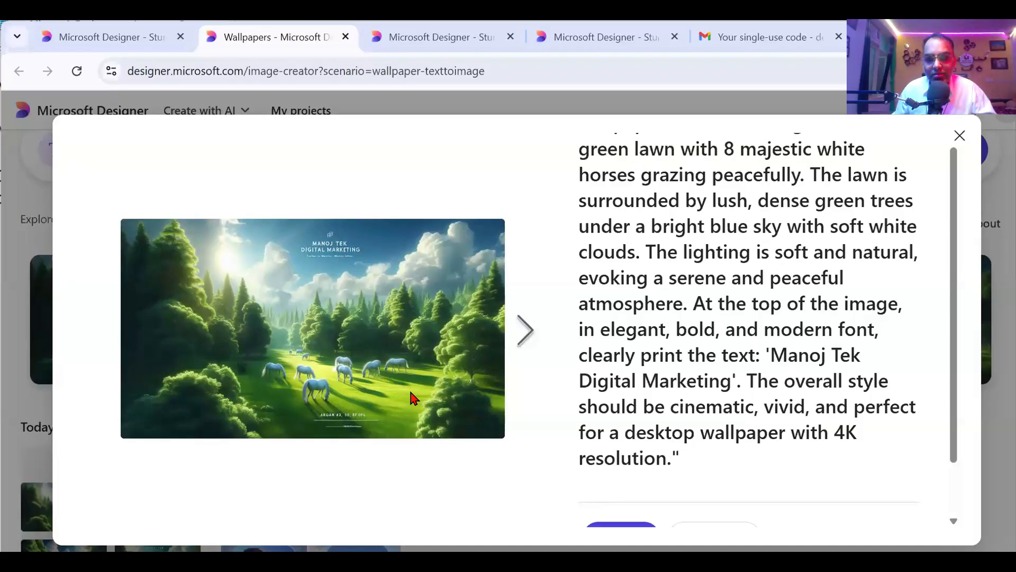
- Step forward through the other three generated wallpapers to the last one
left_click(518, 334)
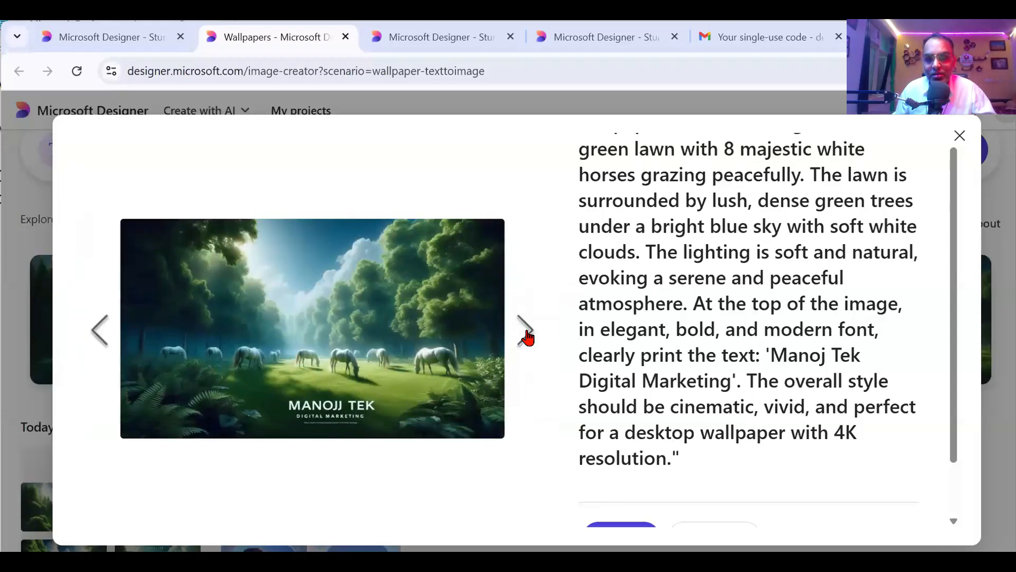
left_click(525, 334)
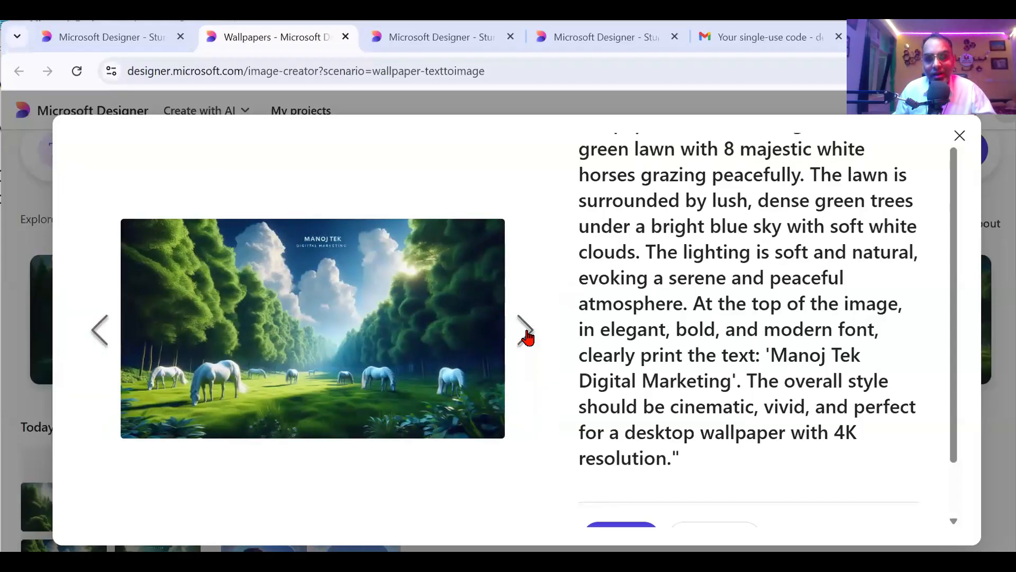
left_click(527, 337)
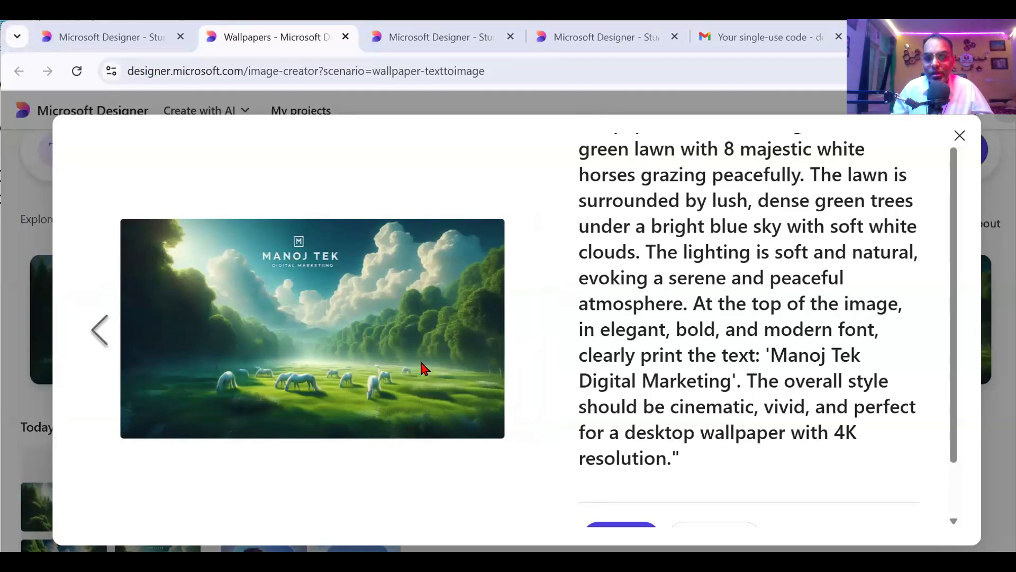
key("alt+Tab")
- Ask ChatGPT to revise the prompt with big, clearly visible horses and the name in bigger 3D fonts
left_click(433, 443)
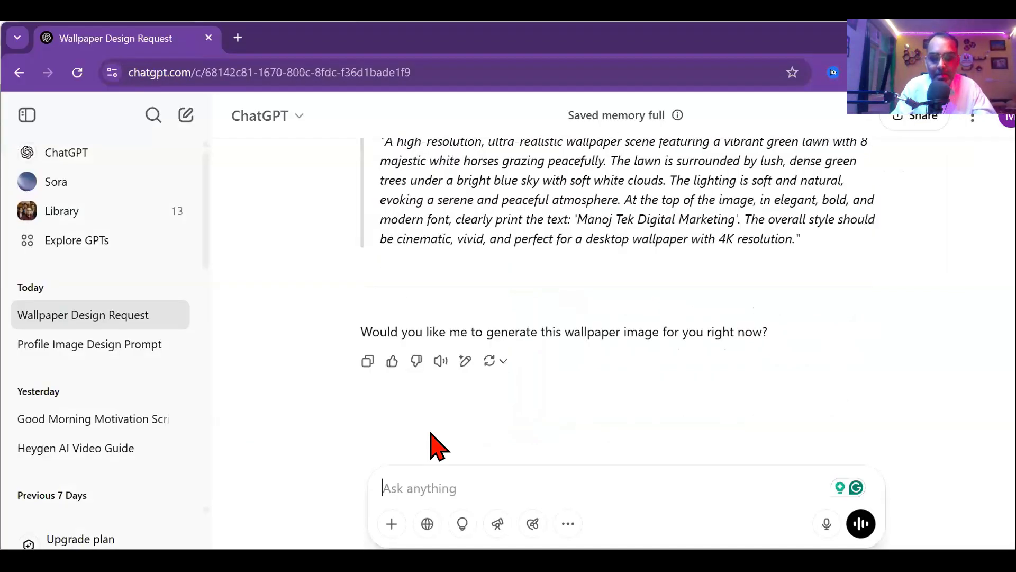
type("hores")
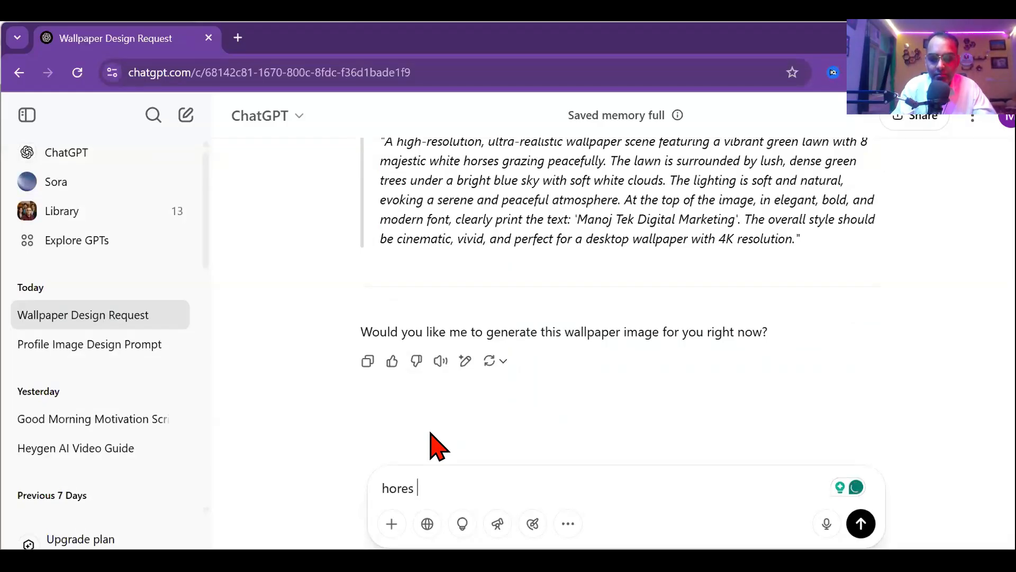
type(" images must be")
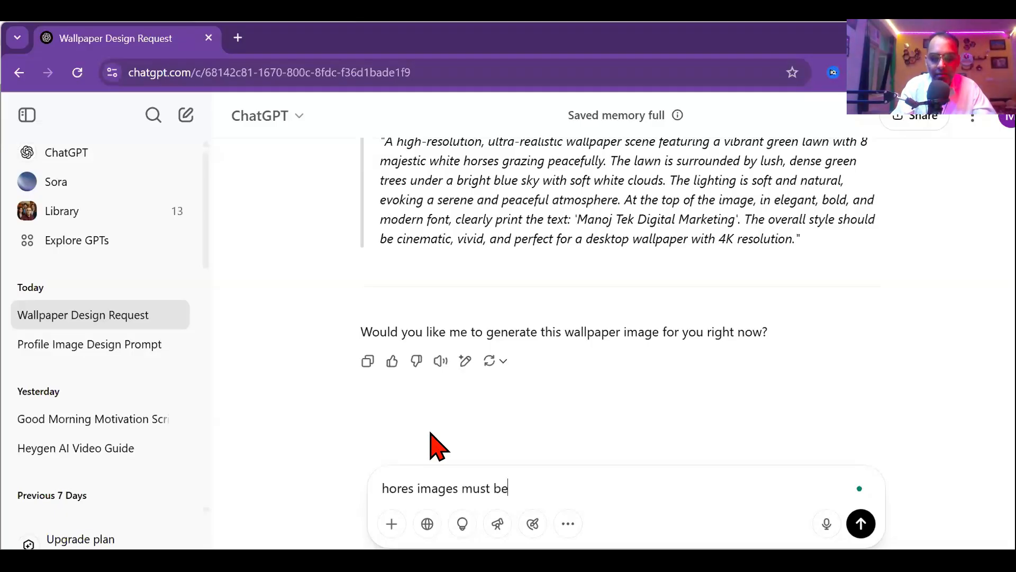
type(" in big")
type(" six")
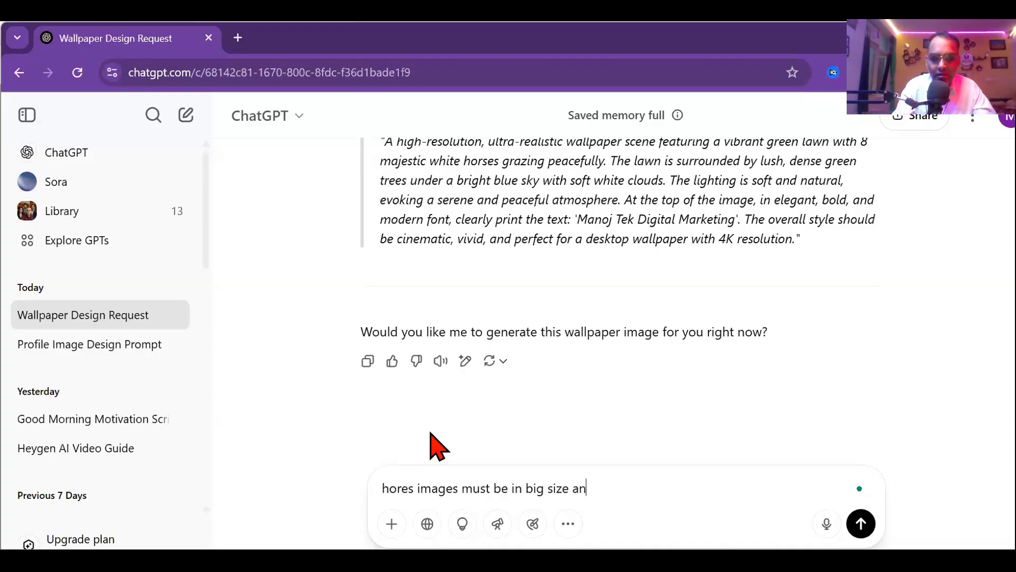
type("clea")
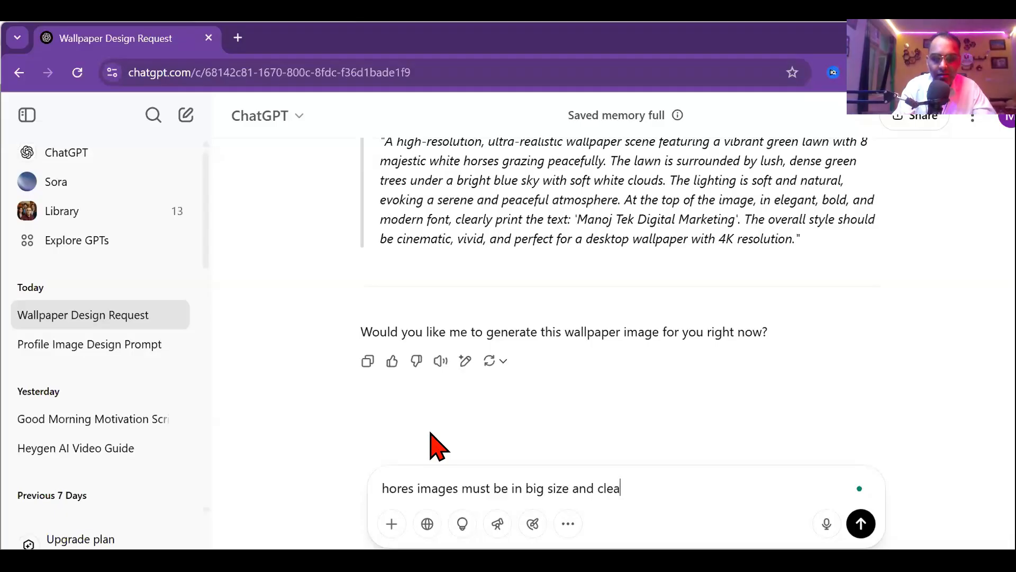
type("rly visible. ")
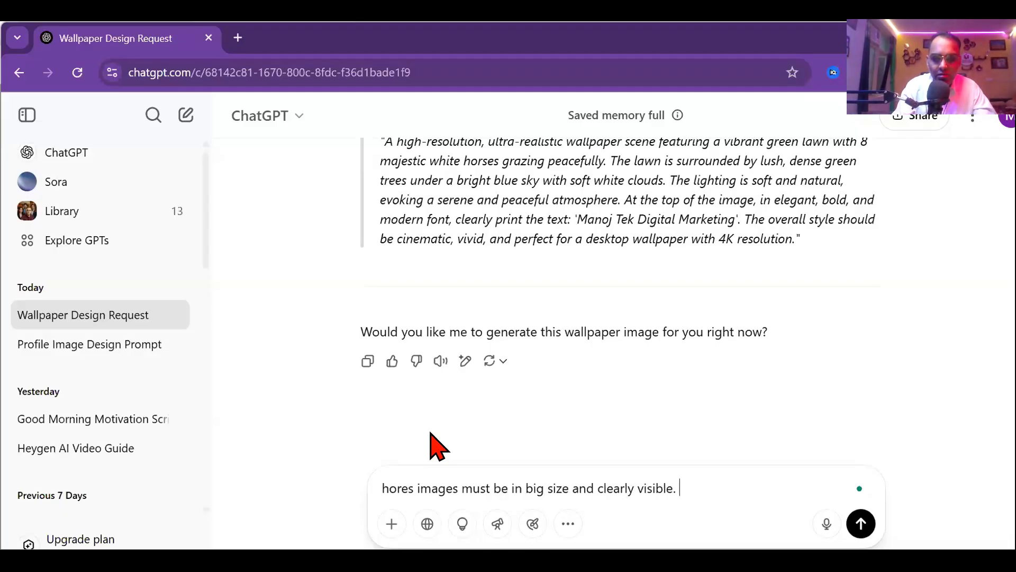
type("Also put nam")
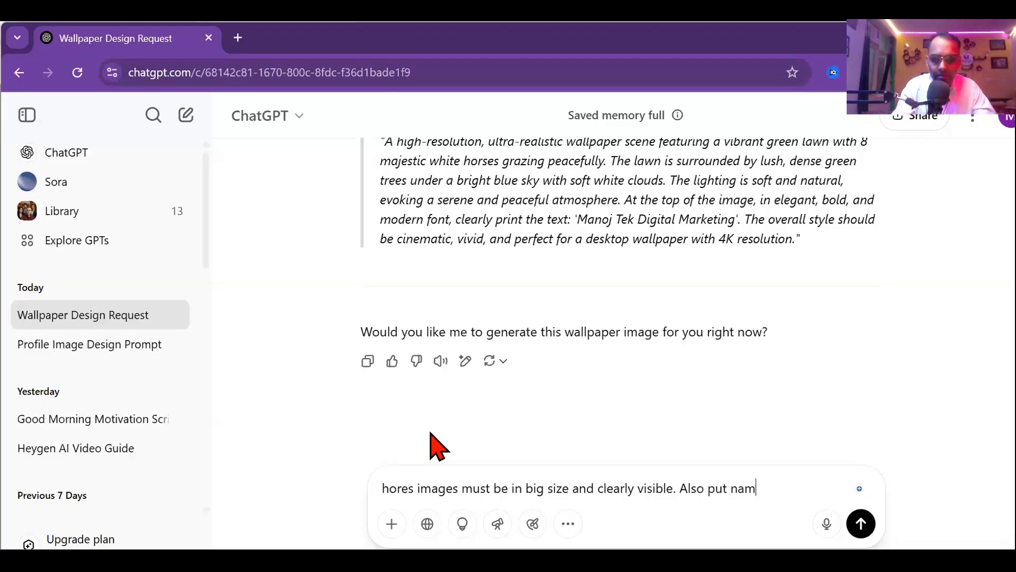
type("e in b")
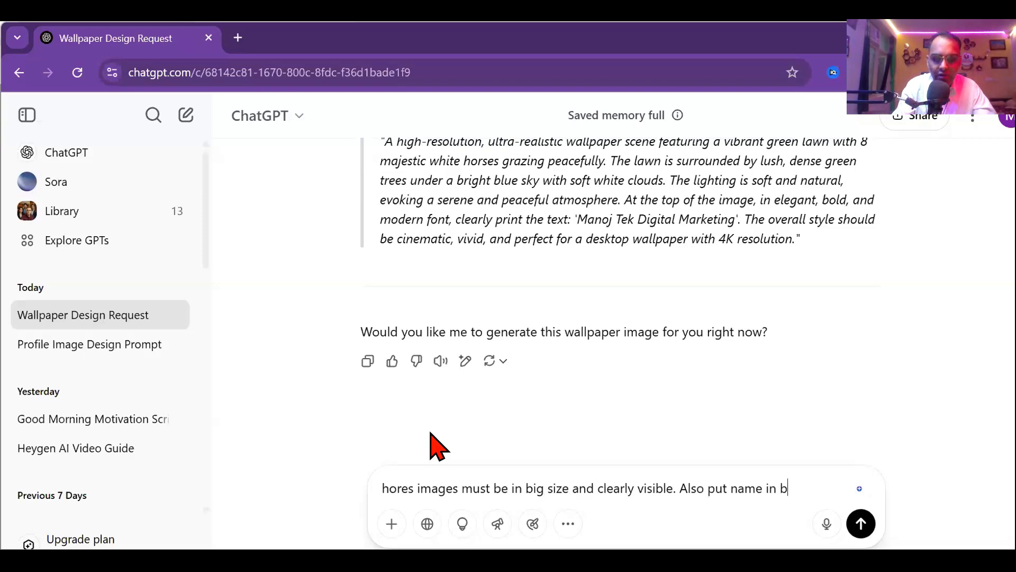
type("igge")
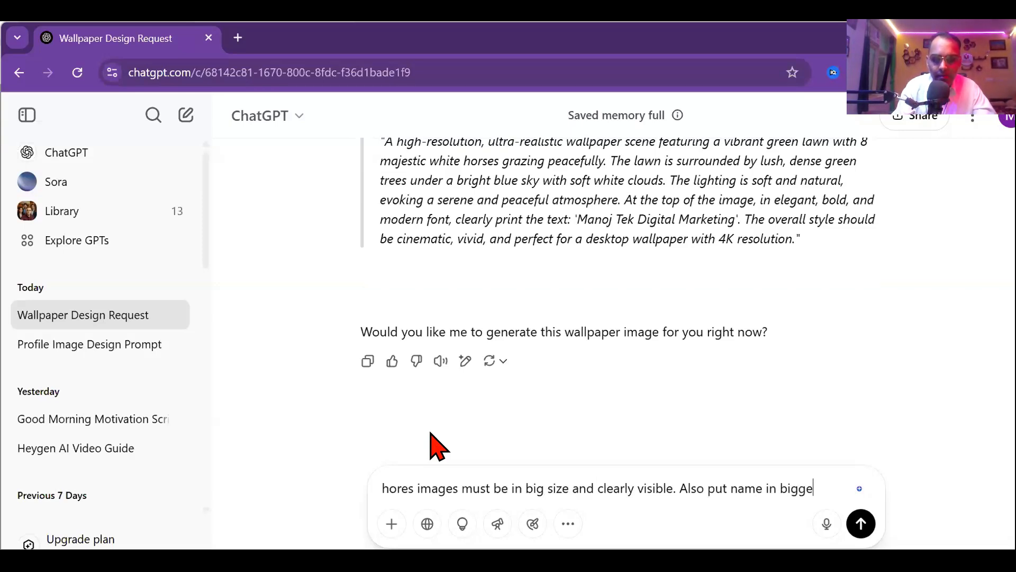
type("r for")
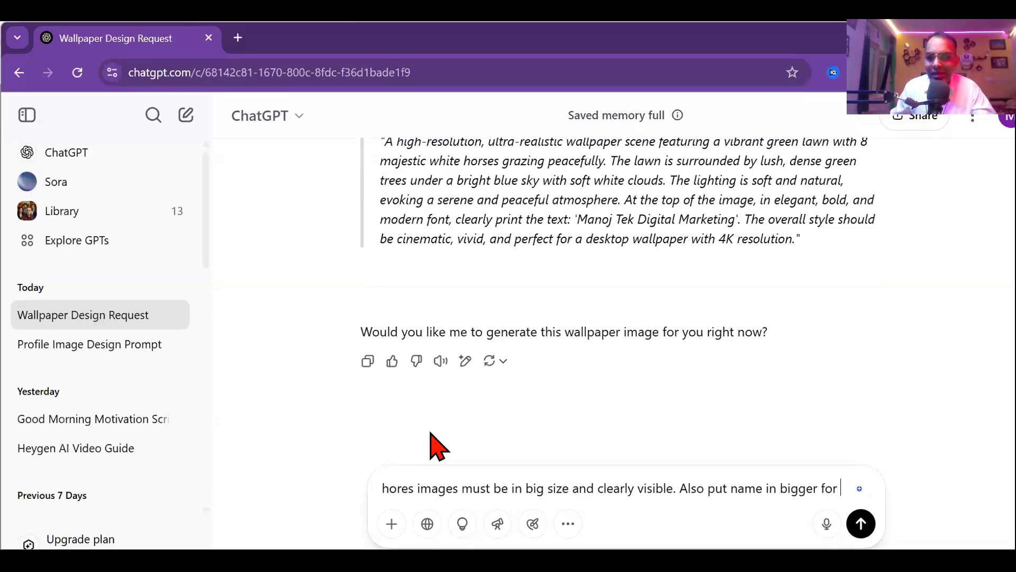
key("BackSpace")
key("BackSpace")
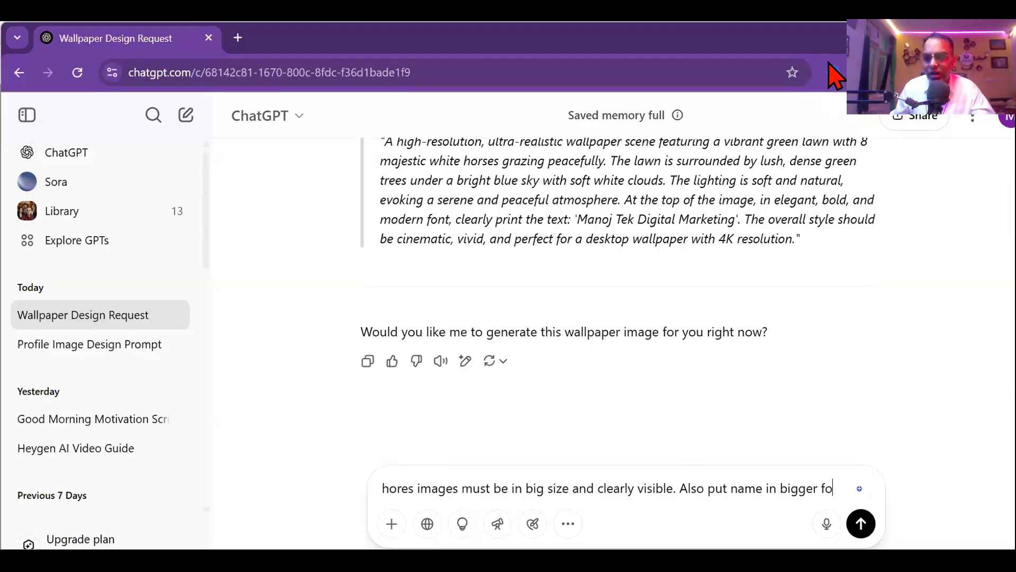
key("BackSpace")
key("BackSpace")
type("and 3D fon")
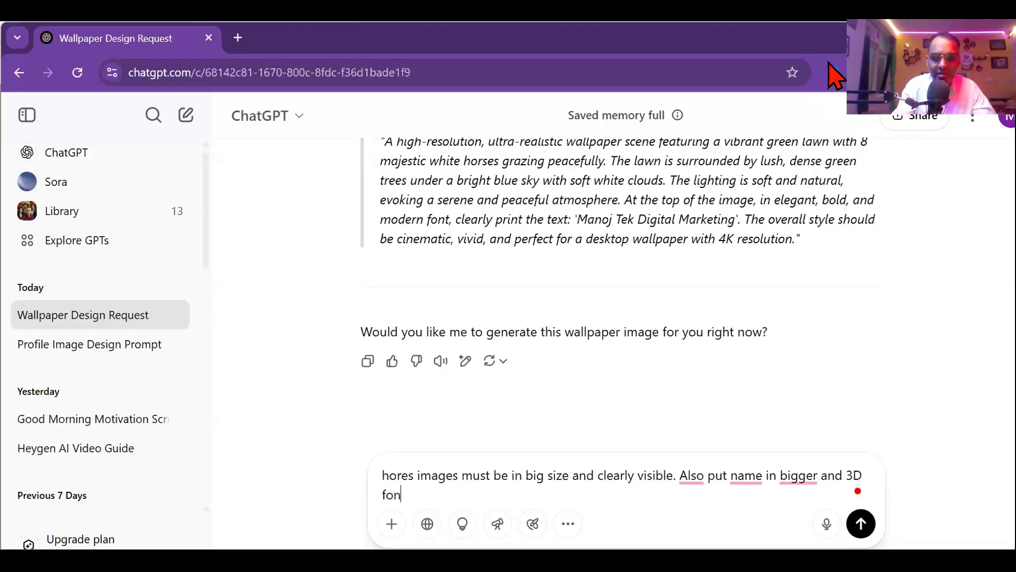
type("ts. Please revise acco")
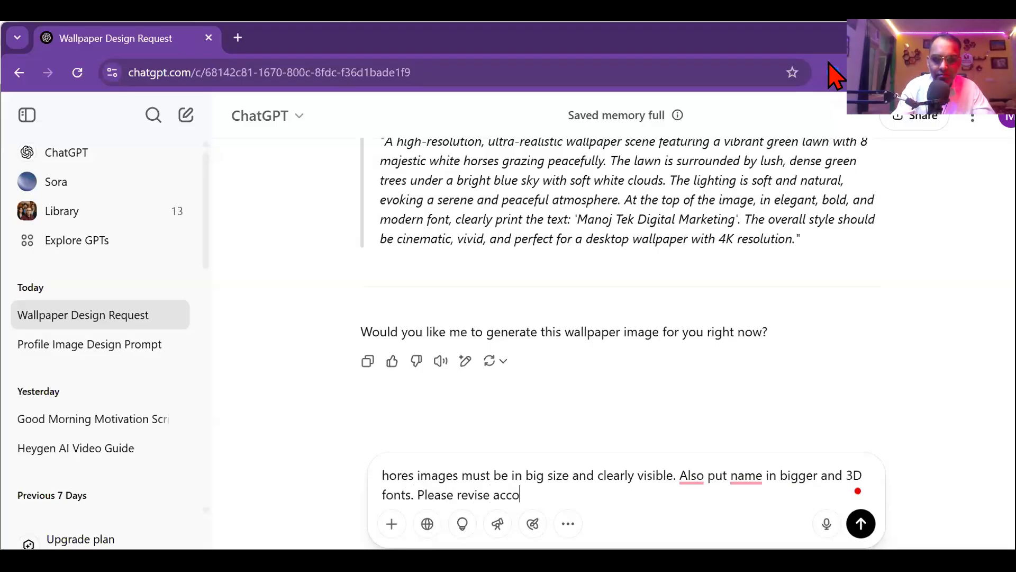
type("rdingly")
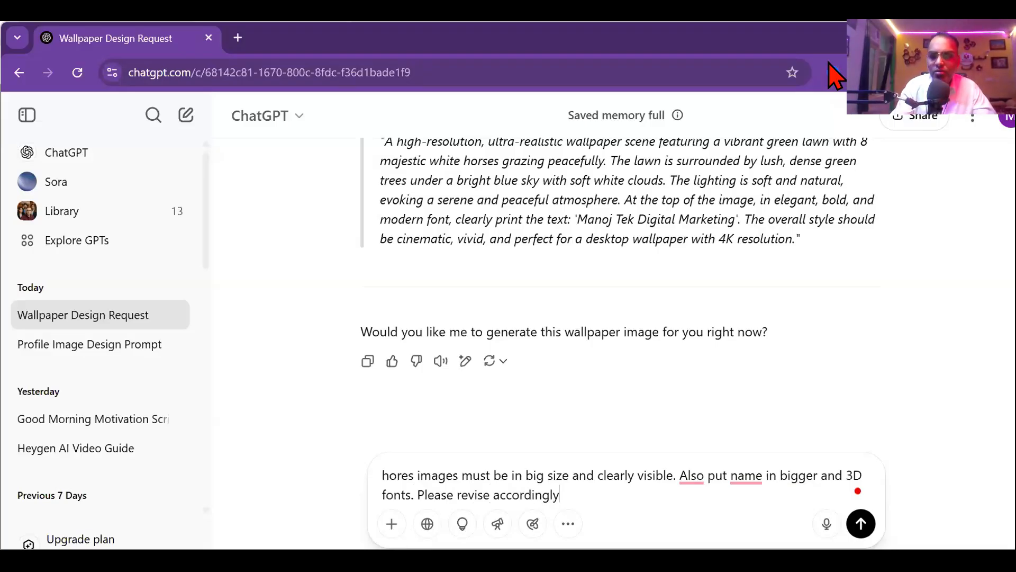
key("Return")
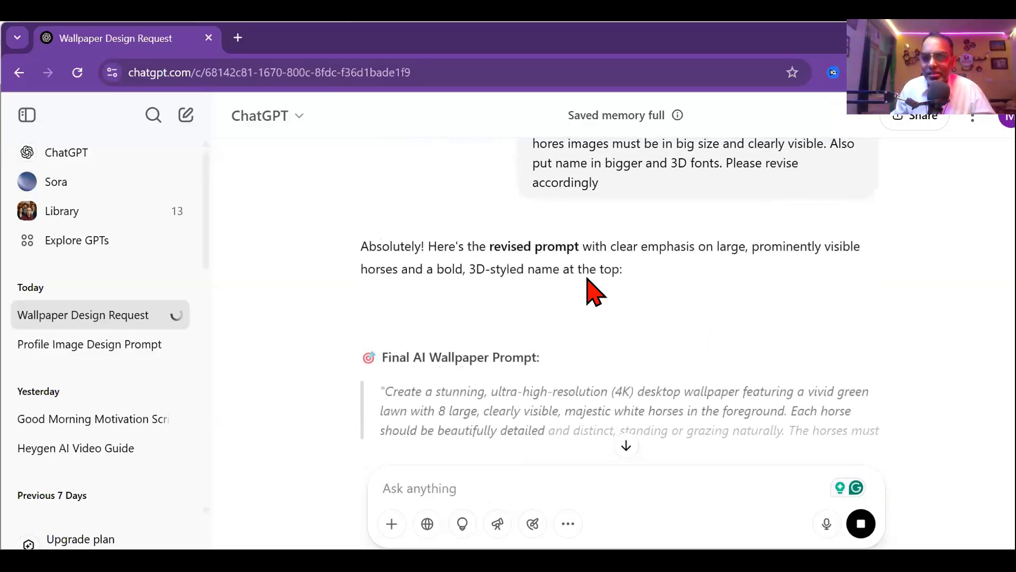
- Select the whole revised Final AI Wallpaper Prompt text for copying
scroll(596, 293, "down", 3)
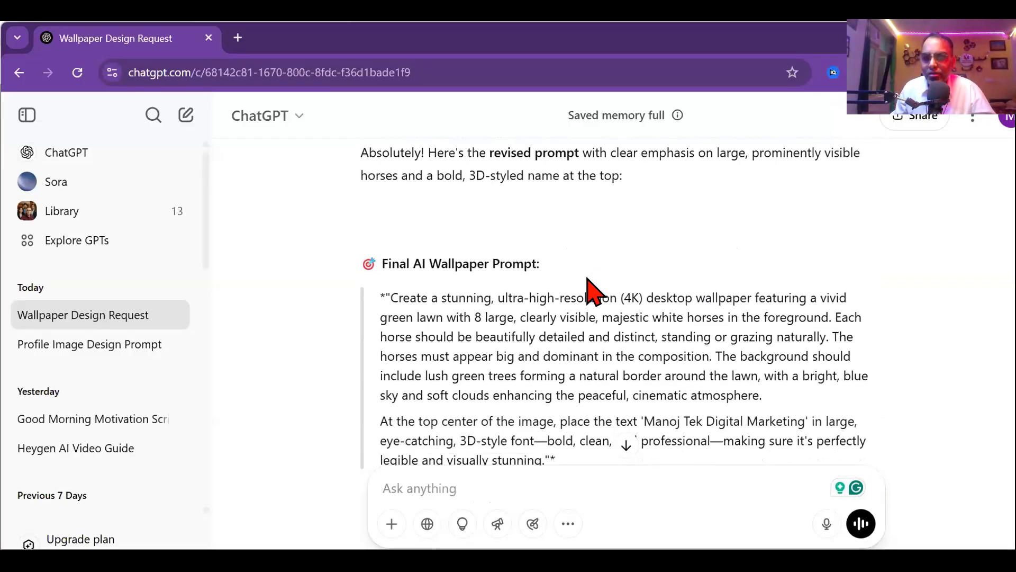
left_click_drag(581, 405, 377, 234)
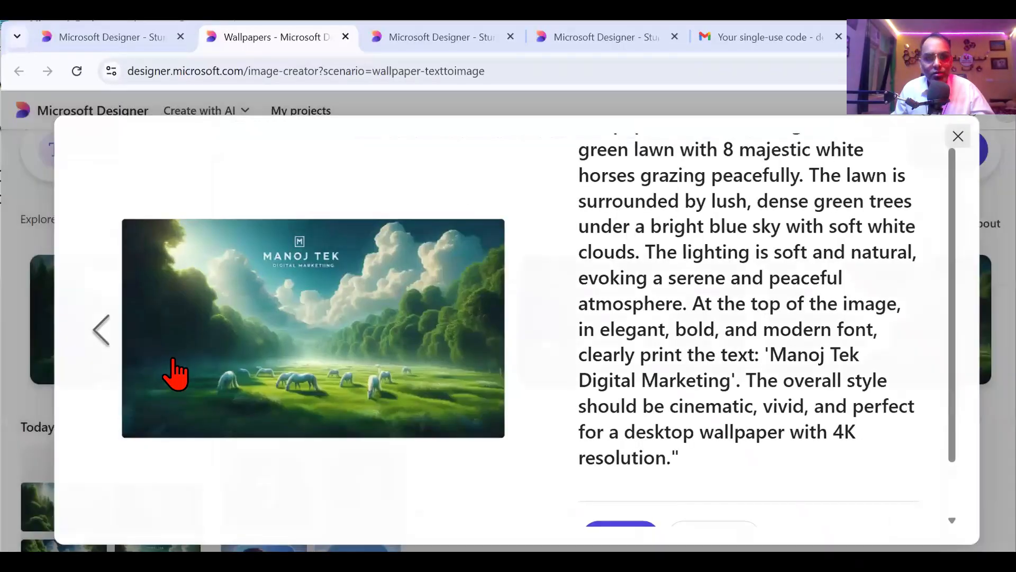
- Replace the Describe your image text with the revised prompt and create new wallpapers
key("Escape")
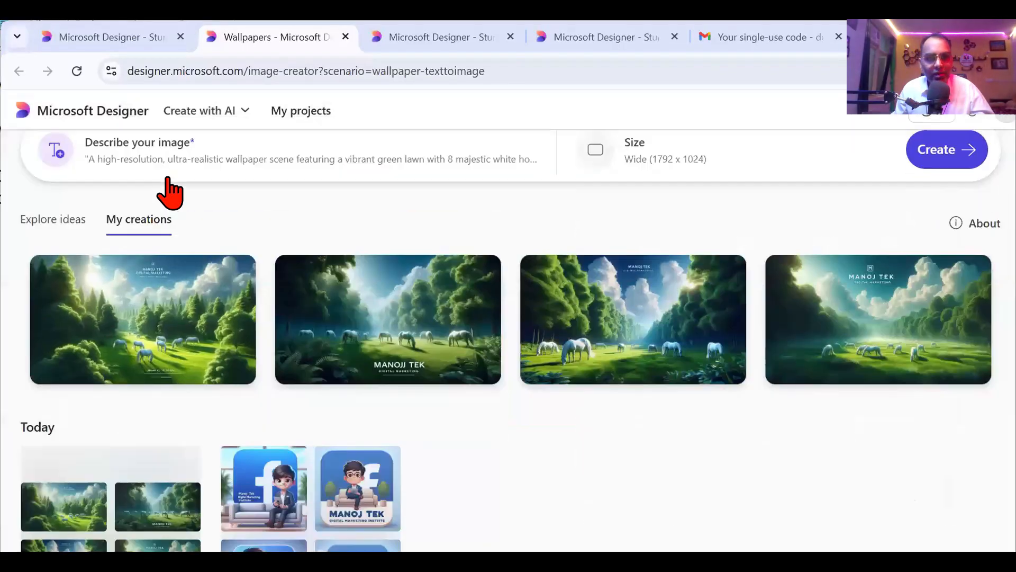
scroll(180, 202, "up", 1)
left_click_drag(211, 324, 37, 239)
key("ctrl+v")
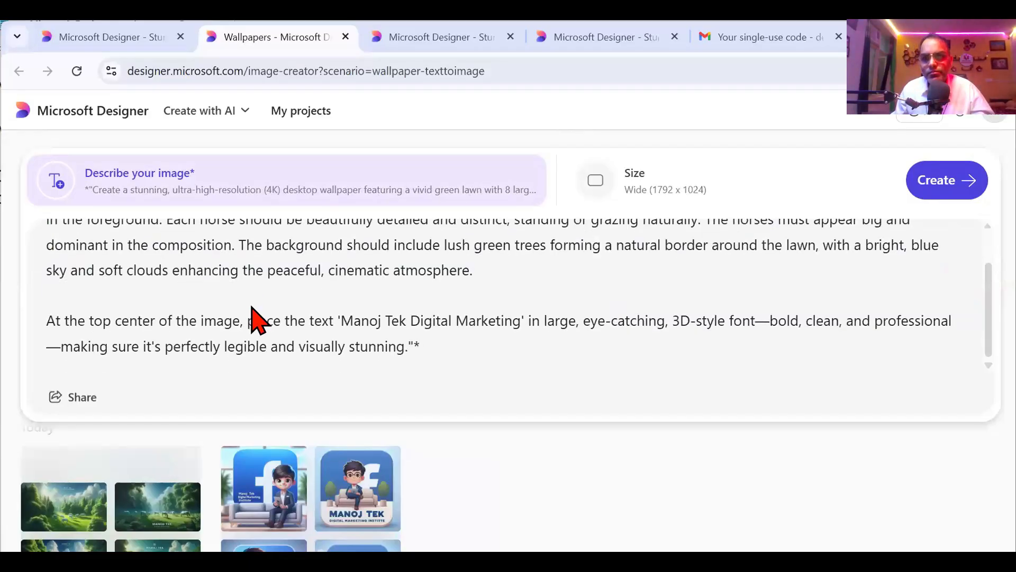
scroll(484, 352, "up", 3)
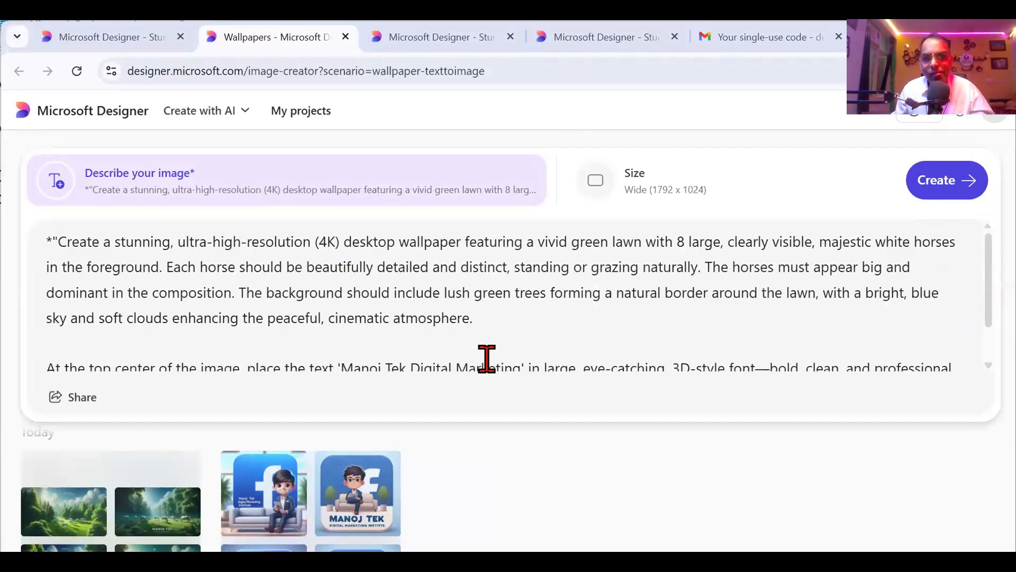
left_click(926, 243)
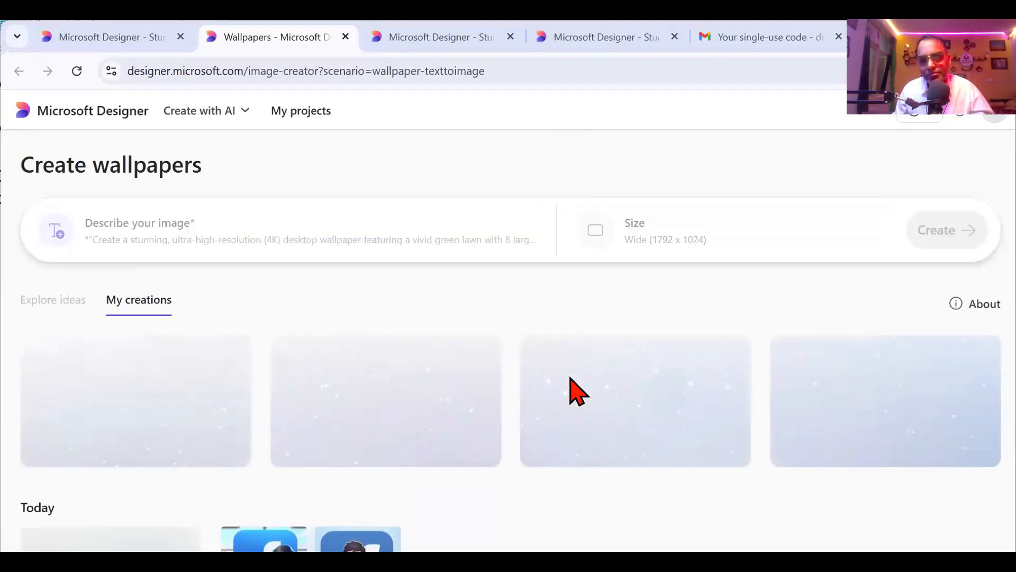
- Review the four new wallpapers and expand the description to check the large-horses, 3D-name wording
scroll(570, 377, "down", 5)
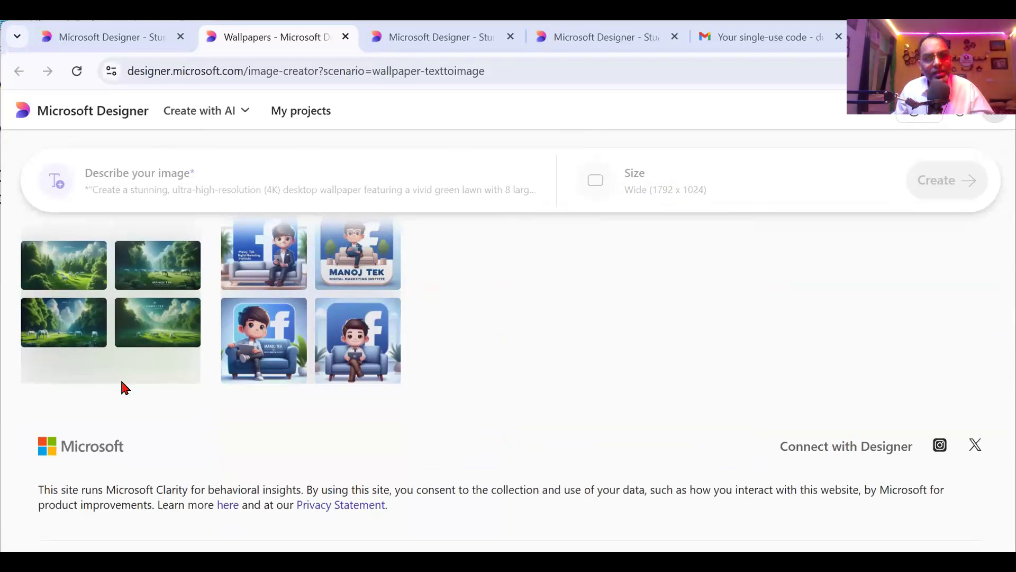
scroll(461, 380, "up", 5)
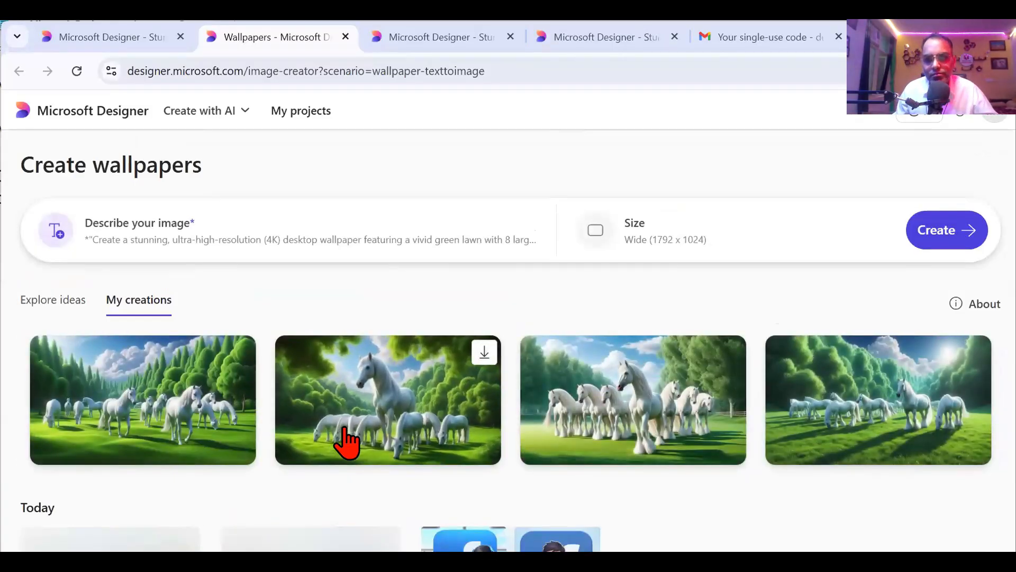
scroll(346, 442, "down", 3)
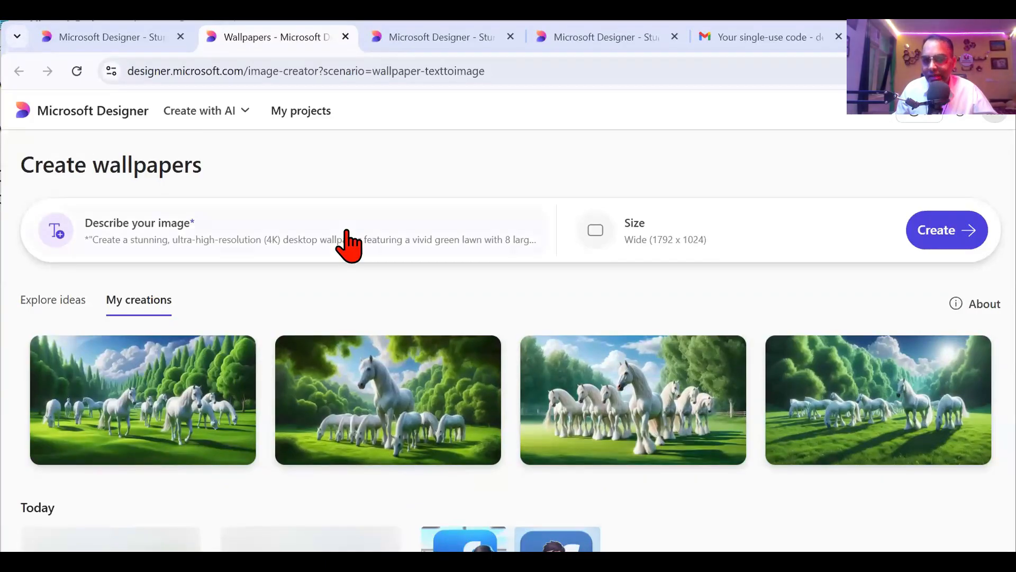
left_click(363, 251)
scroll(519, 385, "down", 1)
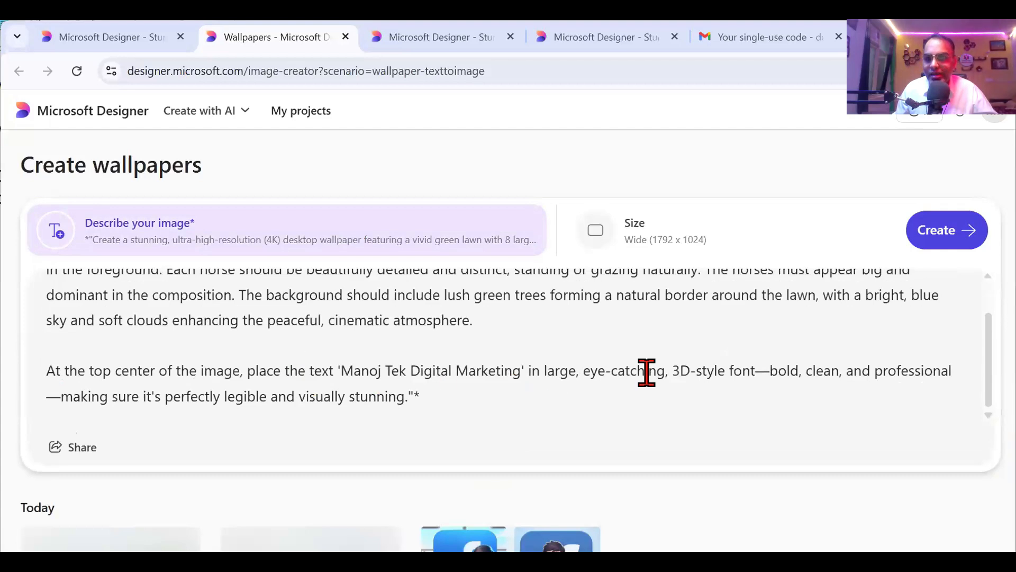
scroll(530, 403, "down", 1)
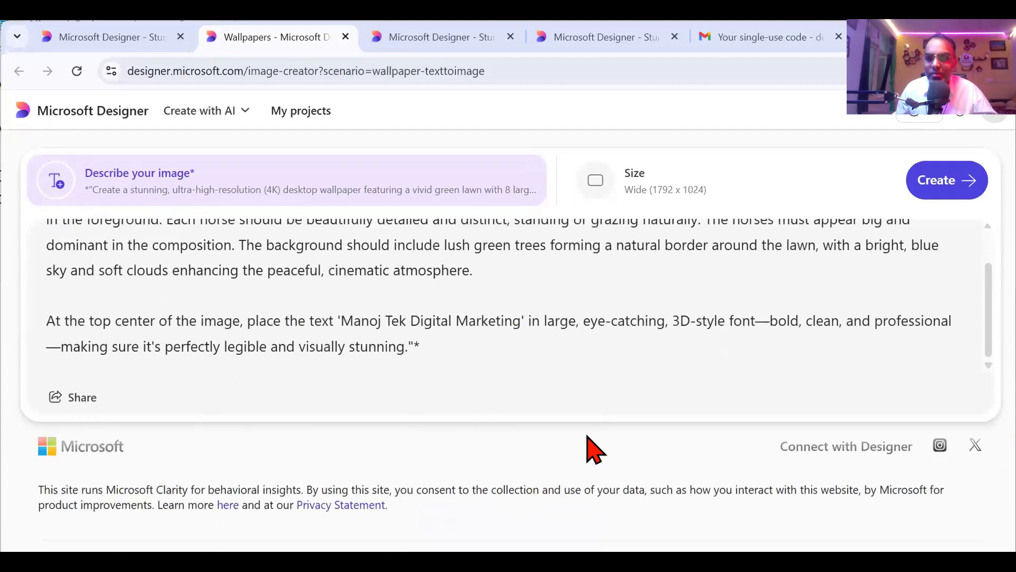
scroll(601, 427, "up", 1)
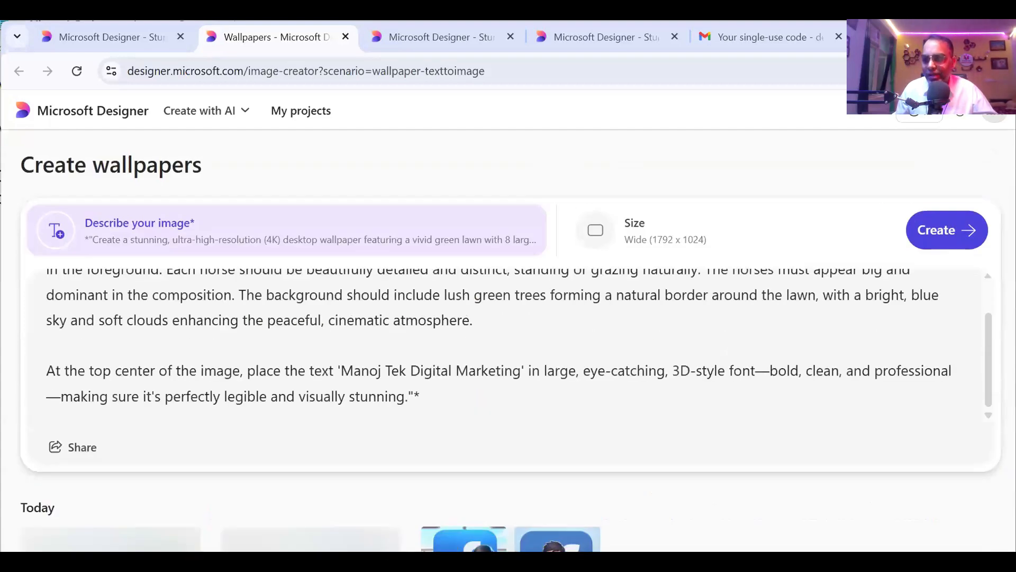
scroll(608, 415, "down", 2)
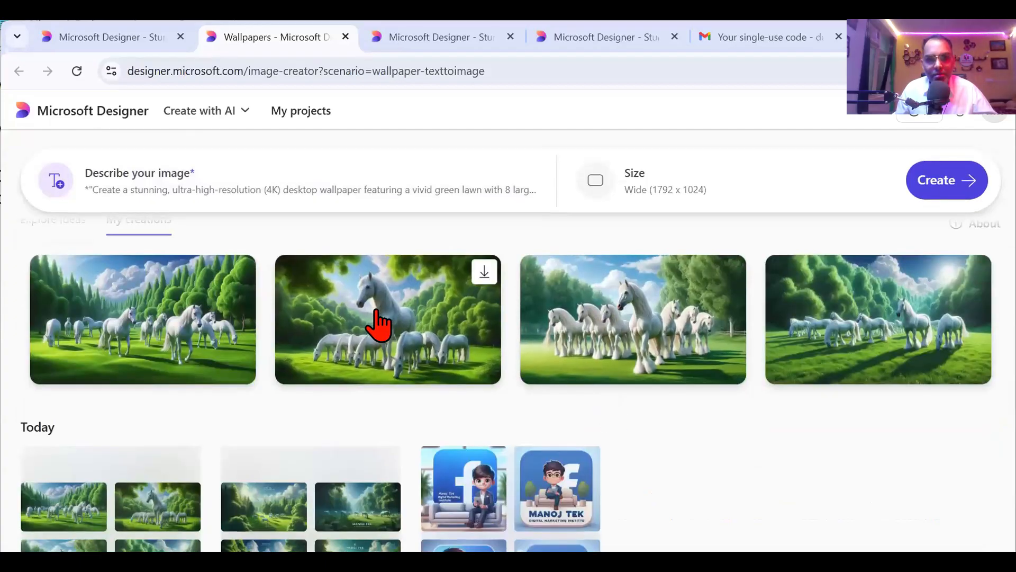
left_click(185, 329)
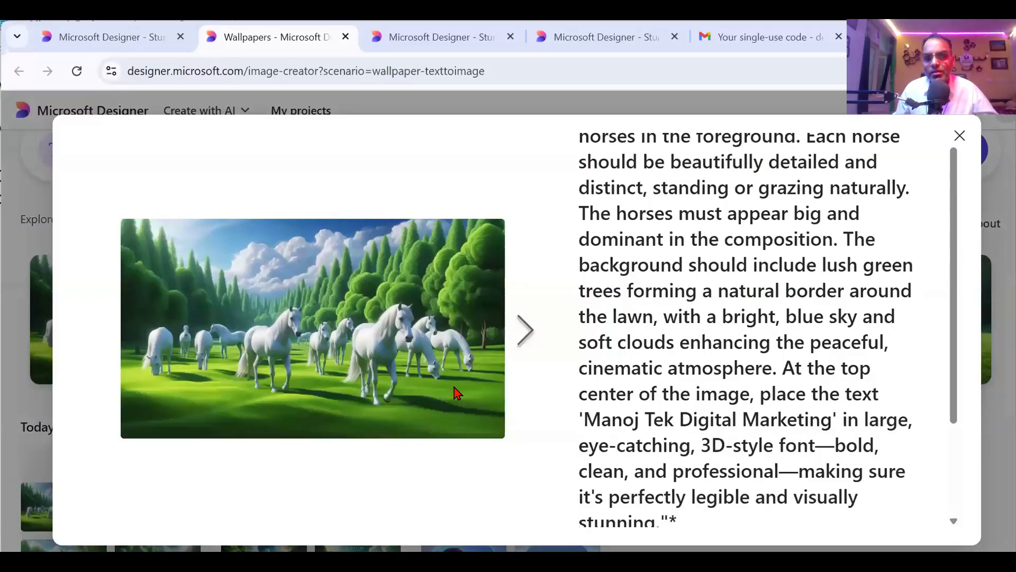
left_click(959, 136)
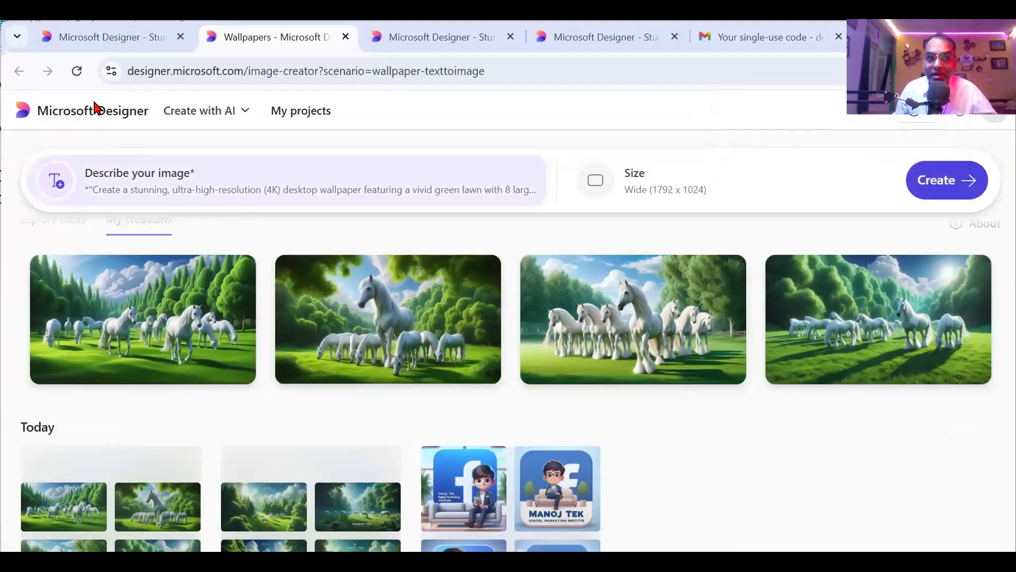
- Return to the Designer home page and browse the Create with AI category carousel
left_click(114, 37)
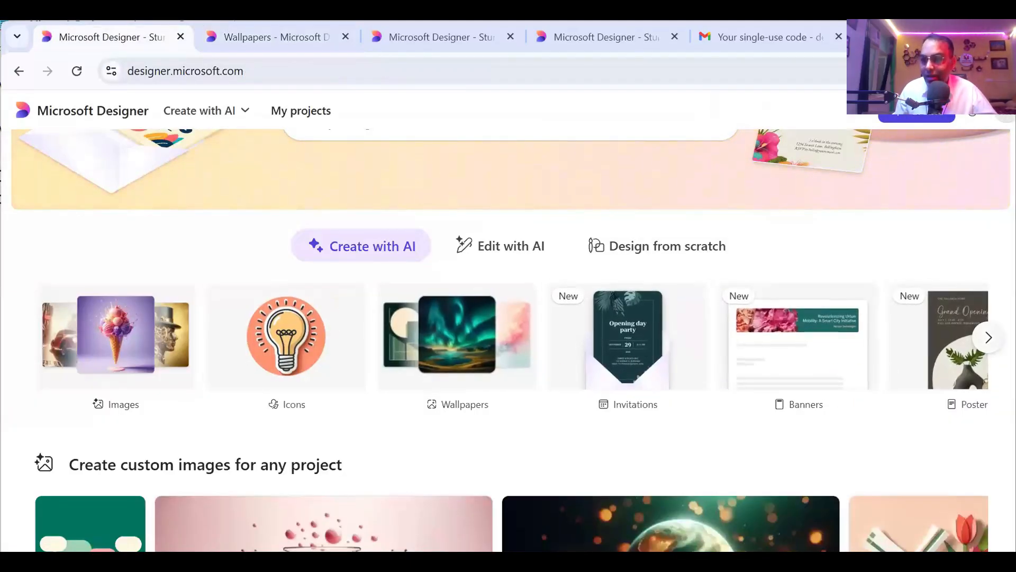
left_click(989, 337)
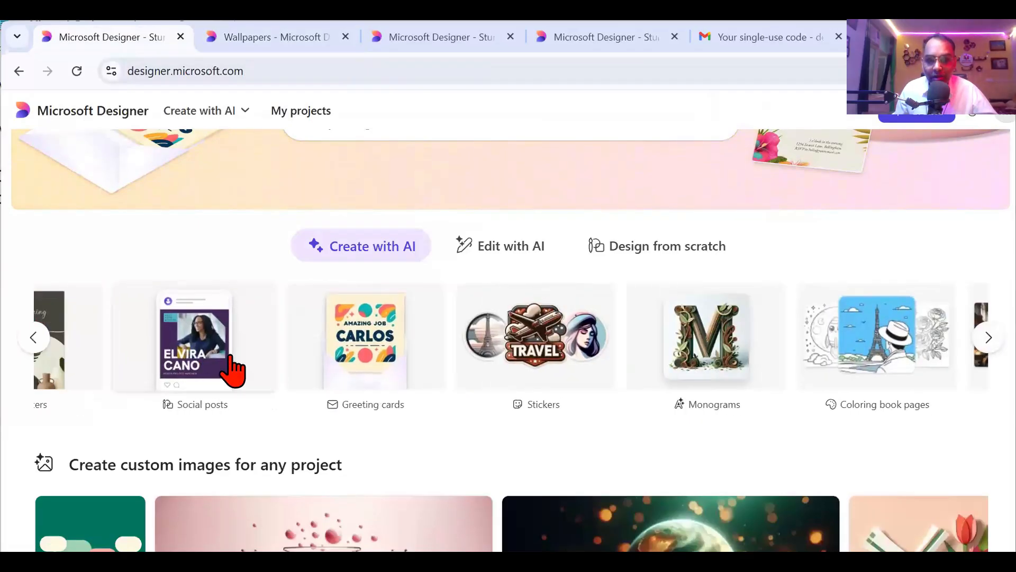
left_click(734, 414)
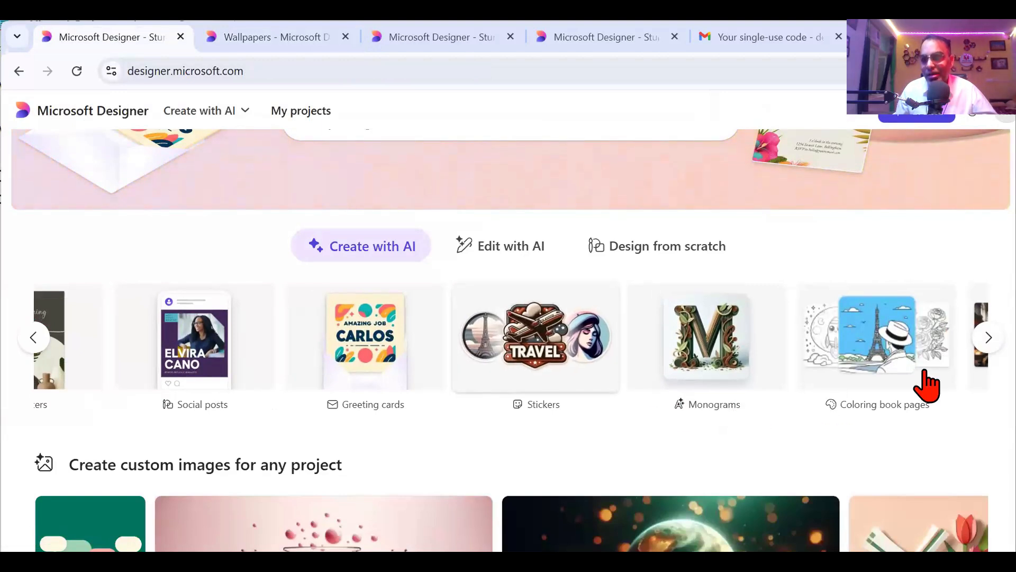
left_click(989, 337)
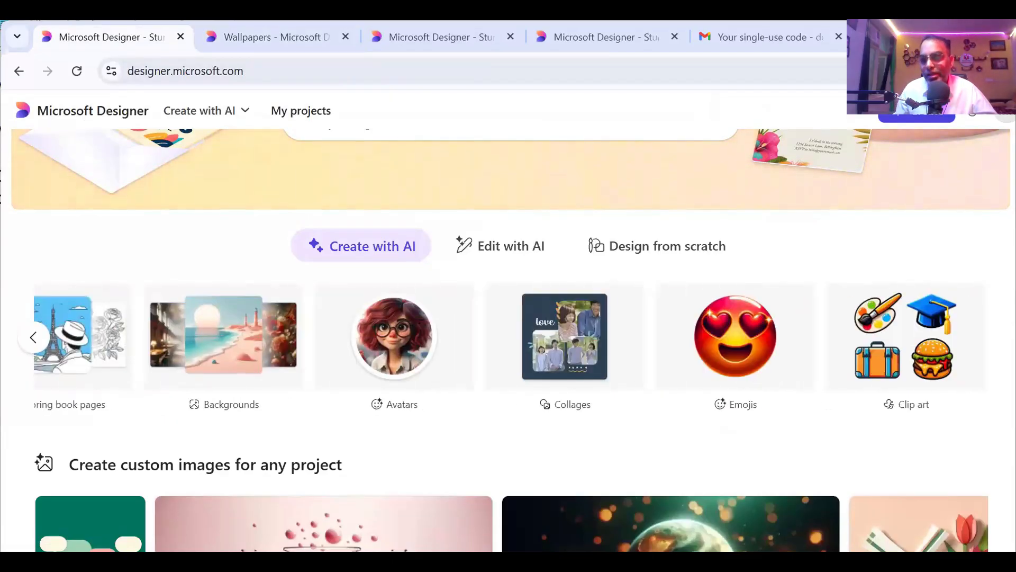
left_click(29, 337)
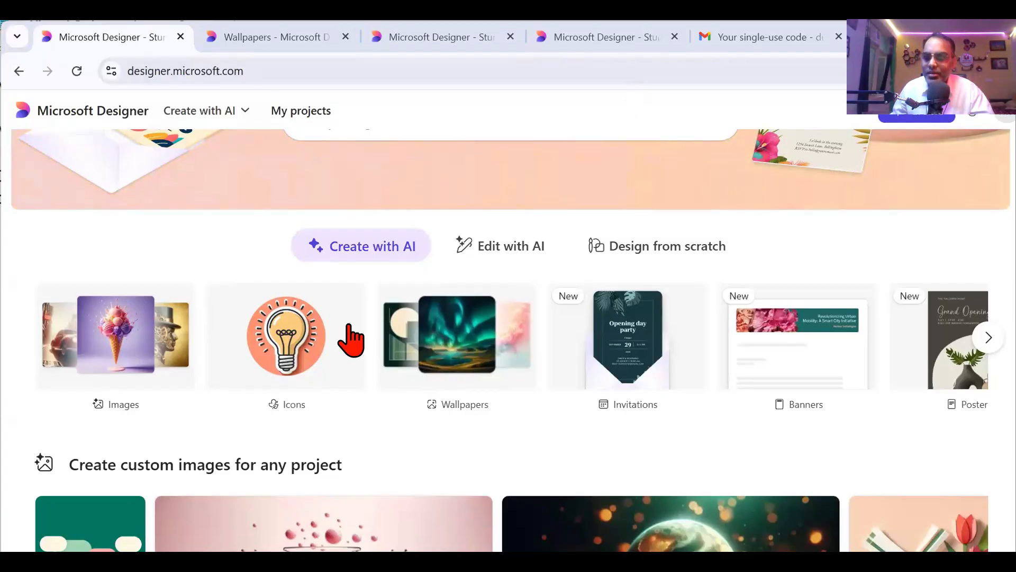
- Close the accidentally opened Icons creator and the other extra Designer tabs
left_click(284, 360)
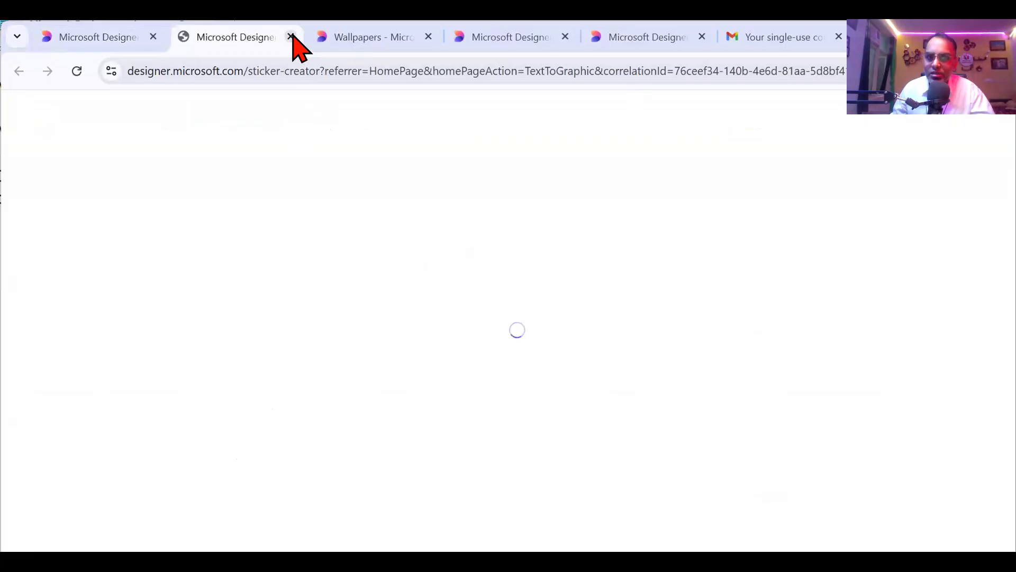
left_click(291, 37)
left_click(291, 37)
left_click(291, 37)
left_click(292, 37)
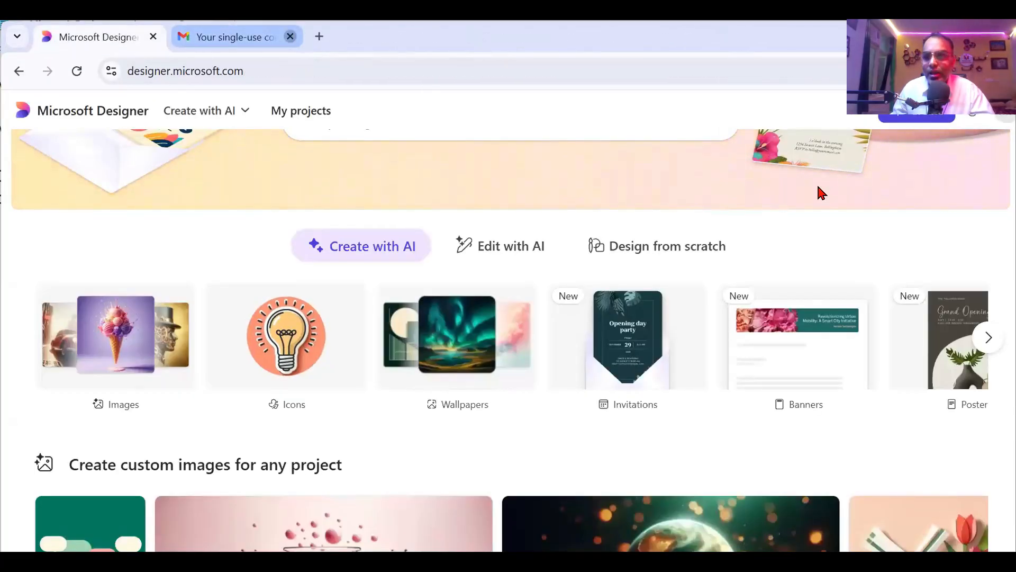
- Start a new Social posts design from the Create with AI categories
scroll(921, 288, "up", 3)
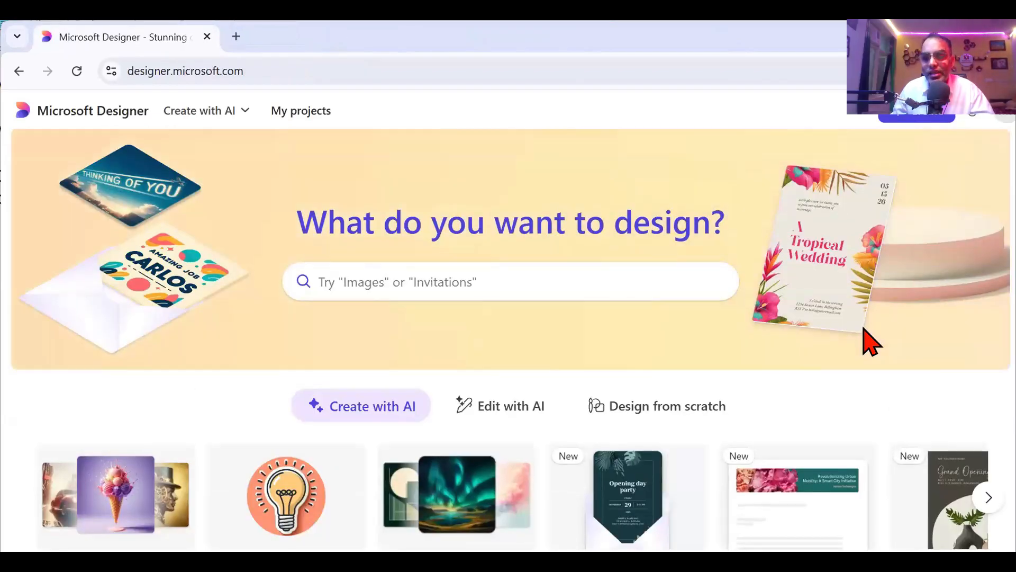
scroll(868, 344, "down", 5)
left_click(989, 256)
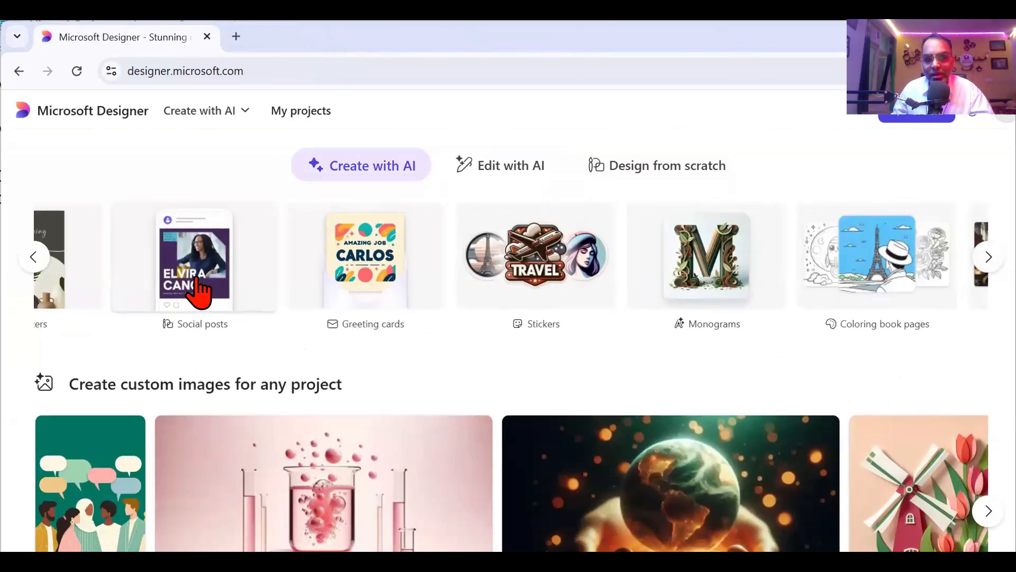
left_click(197, 279)
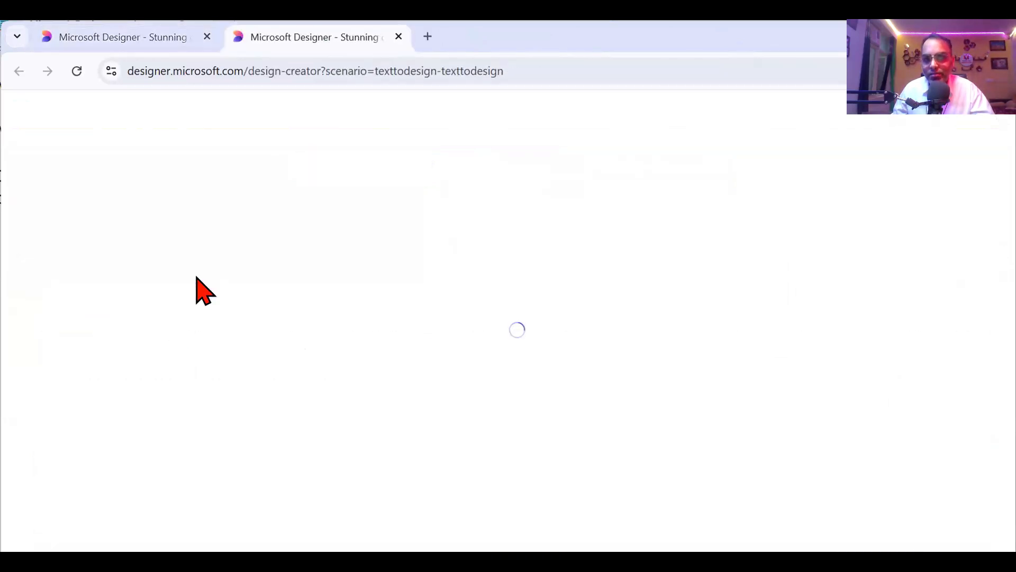
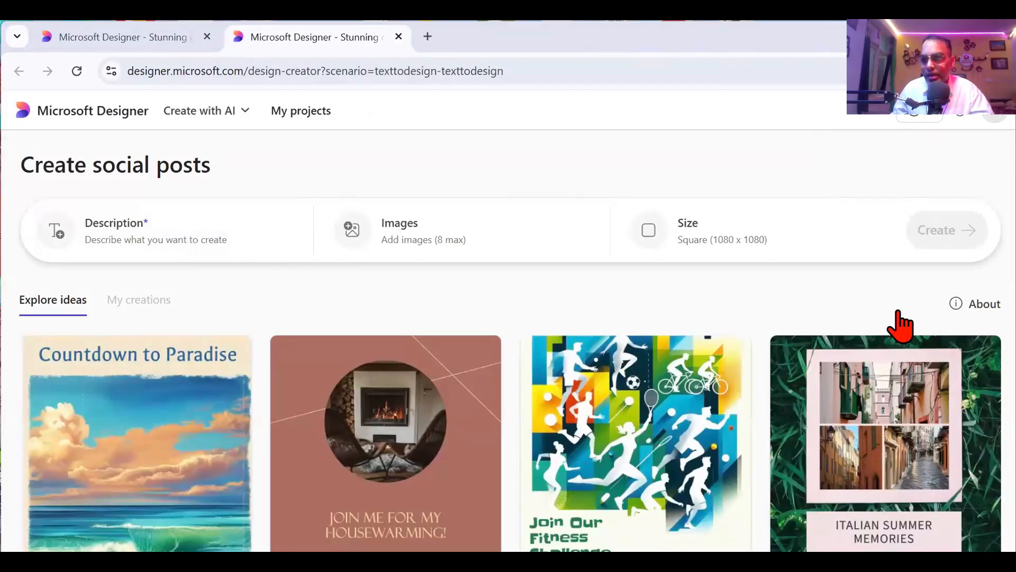
- Start a blank Facebook post design from Design from scratch on the Designer home page
key("ctrl+shift+Tab")
scroll(894, 360, "down", 5)
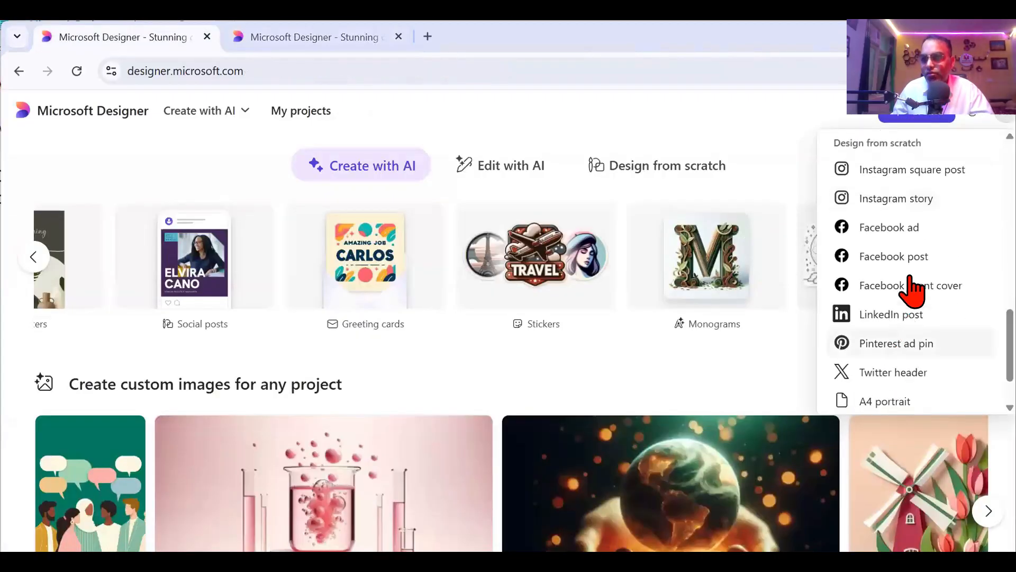
left_click(908, 257)
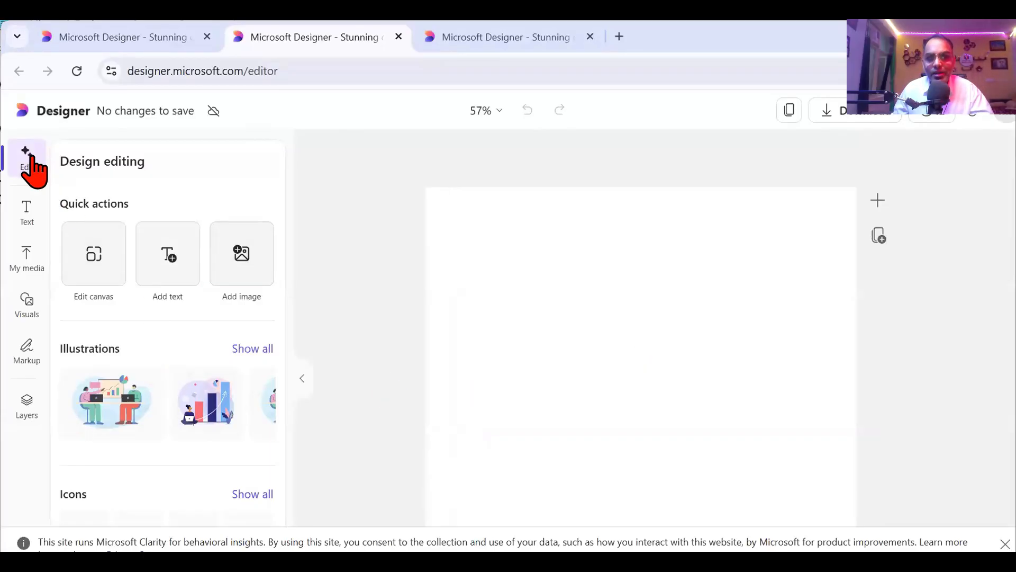
- Go back to the Designer home page and switch to the Create social posts page
left_click(153, 37)
left_click(495, 38)
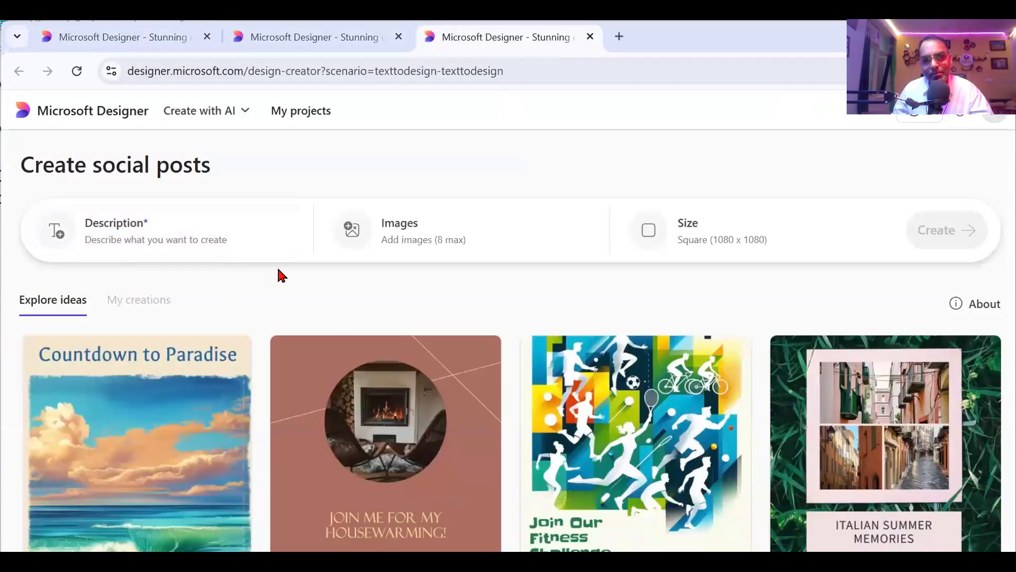
mouse_move(668, 289)
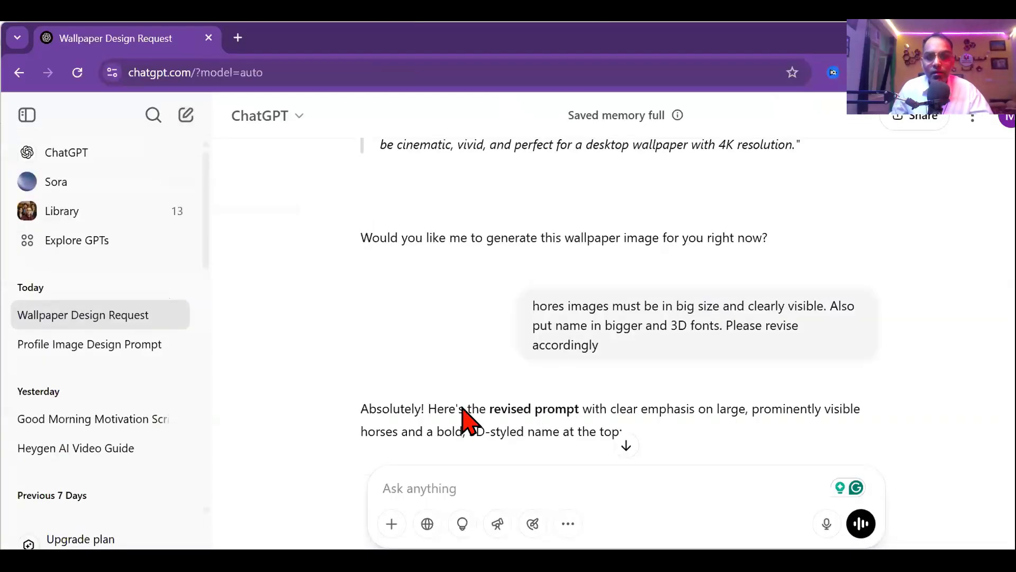
- In a new ChatGPT chat, begin typing a Hinglish request for an engaging Facebook post prompt
key("ctrl+shift+o")
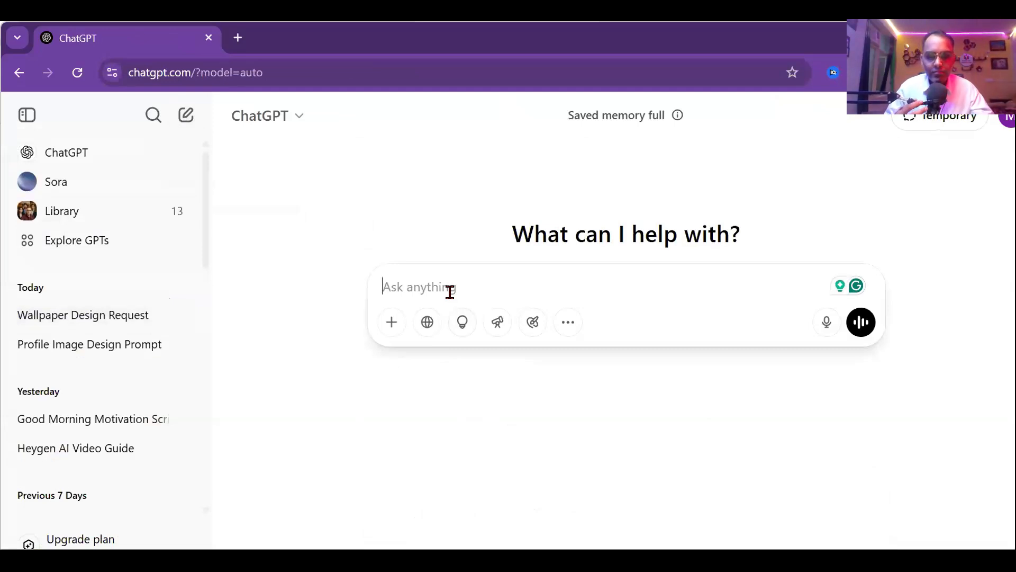
type("M e")
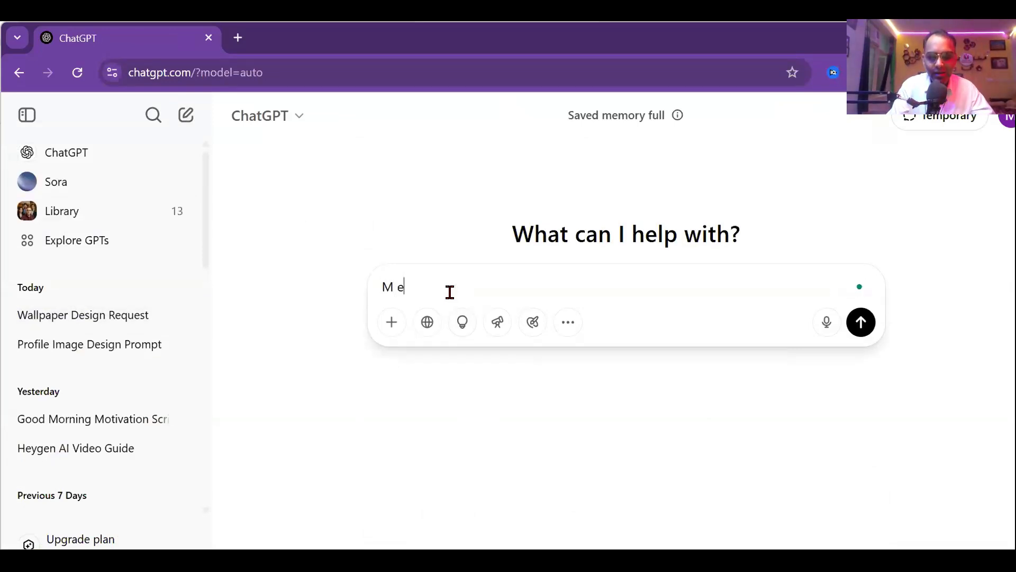
type("k Faceb")
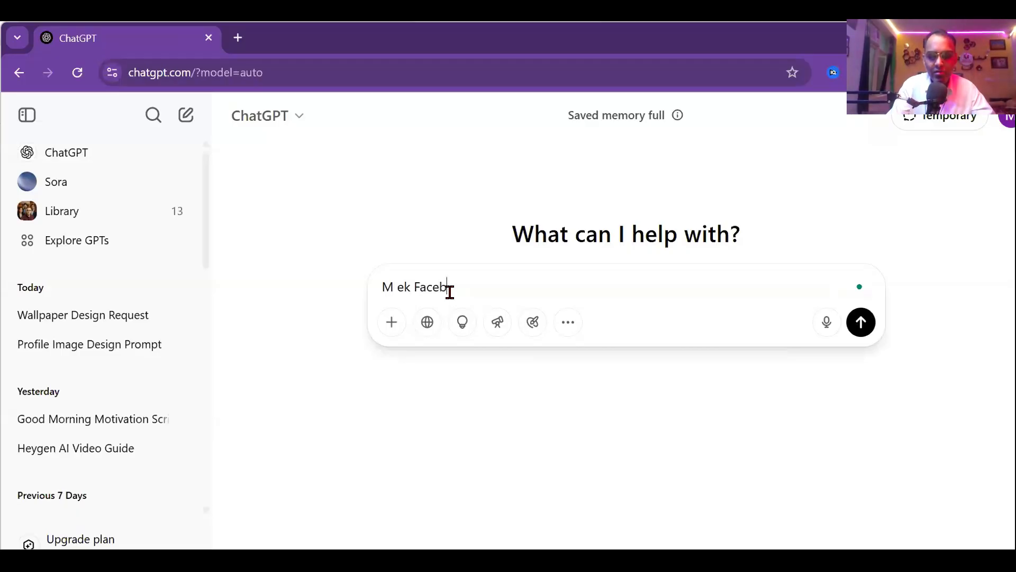
type("ook ke liye ")
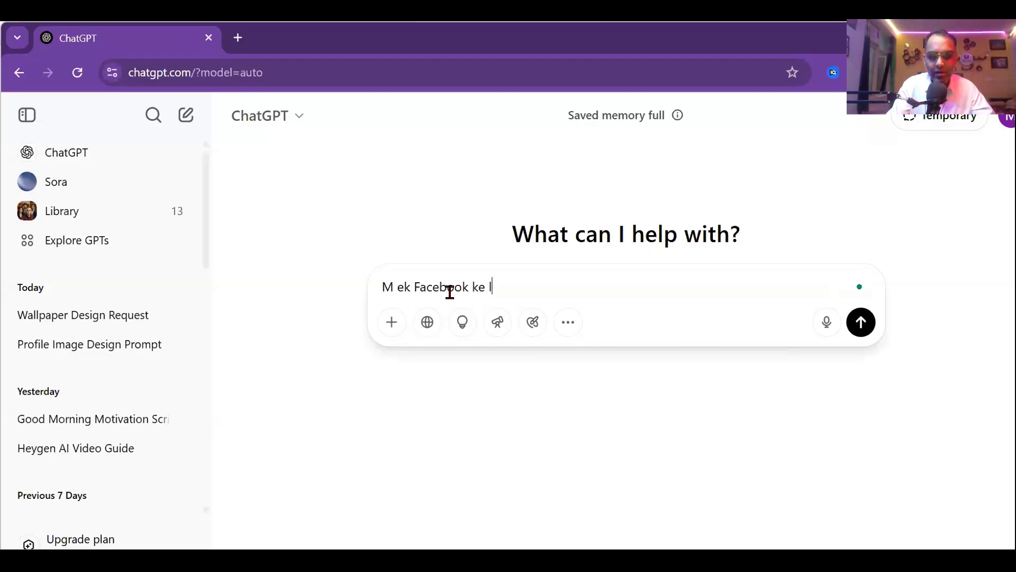
type("enga")
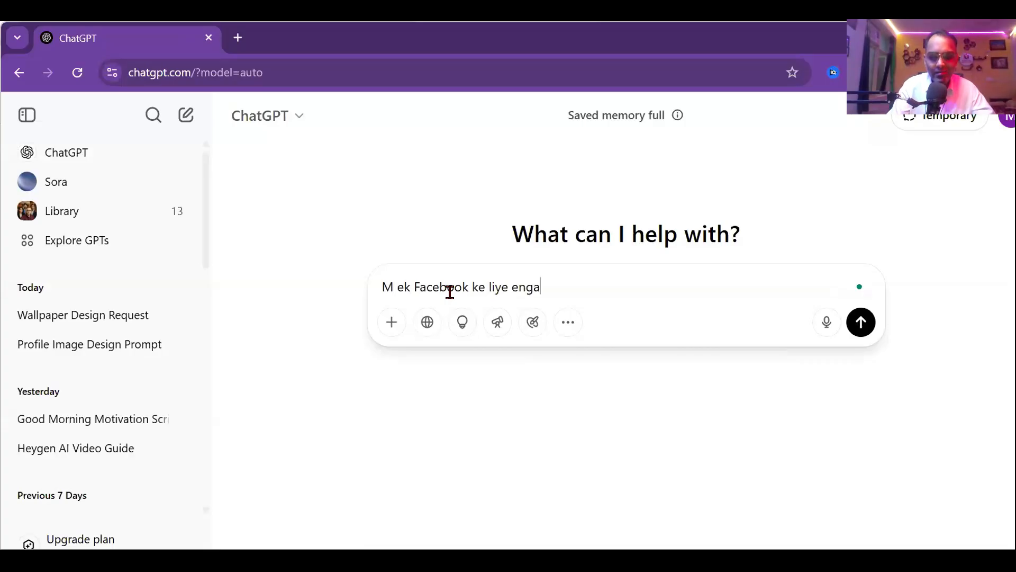
type("g")
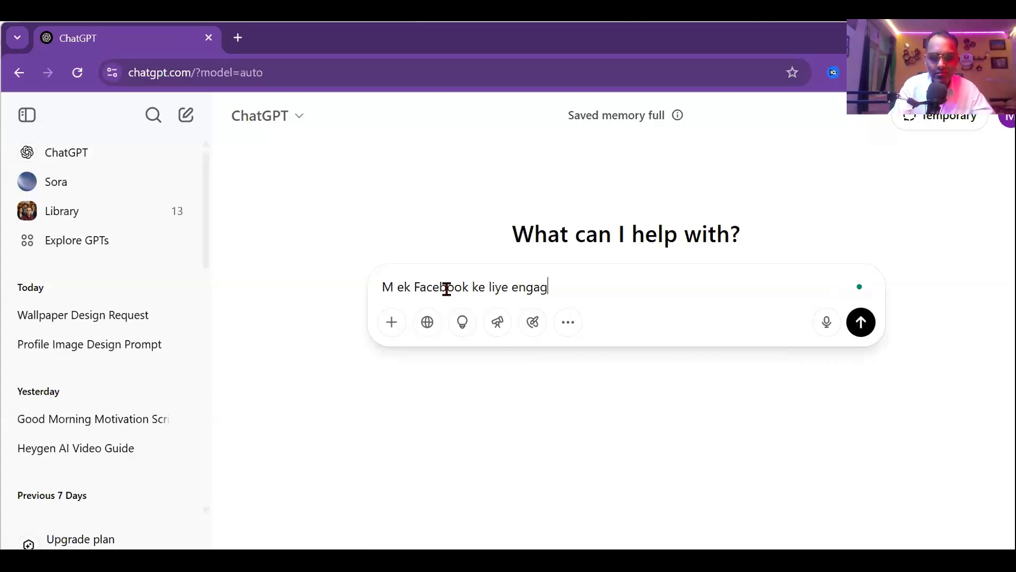
type("ing post ")
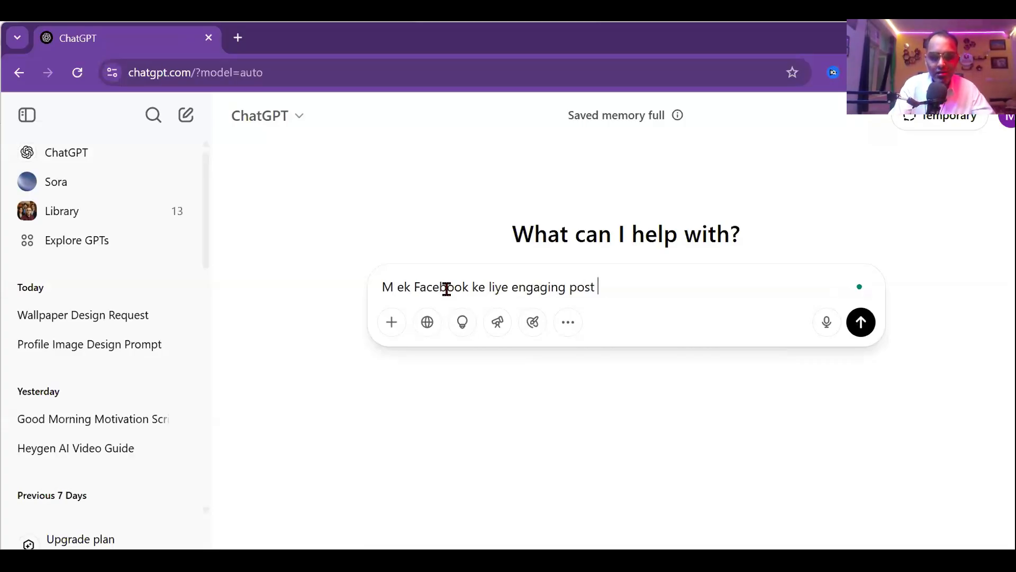
type("create karna chahta hu. Uske ")
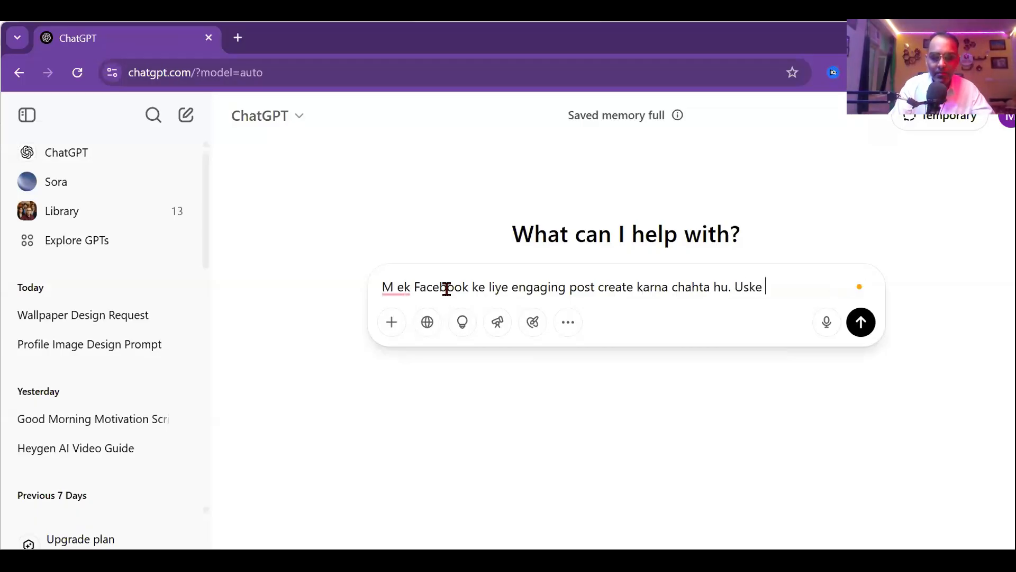
type("liye m")
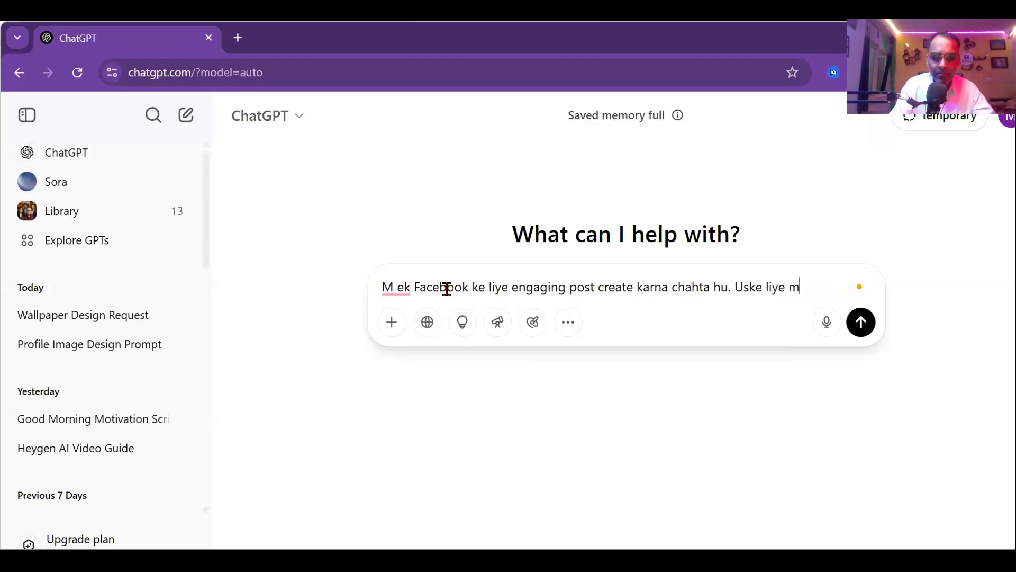
type("ujhe ek a")
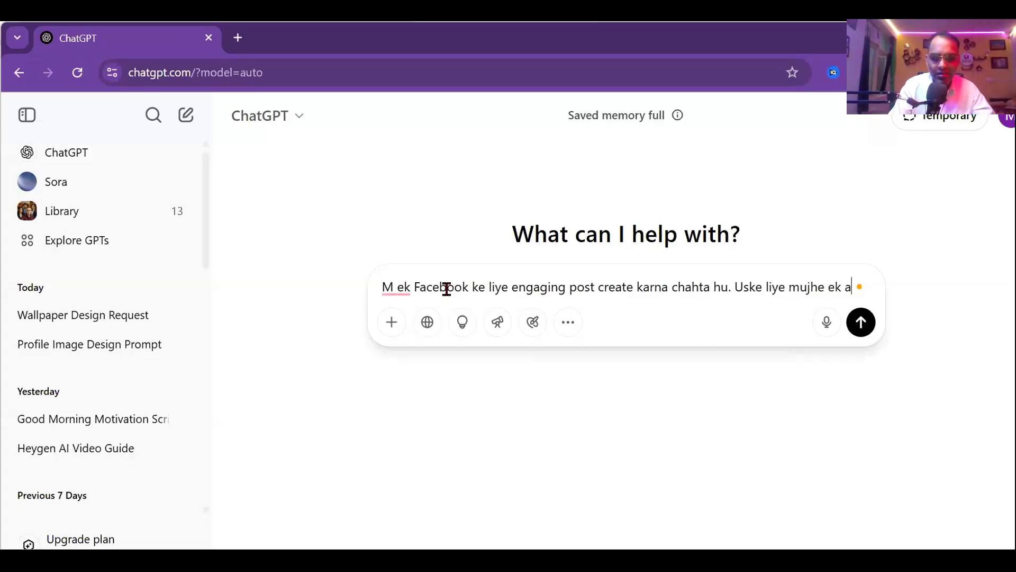
type("cha pro")
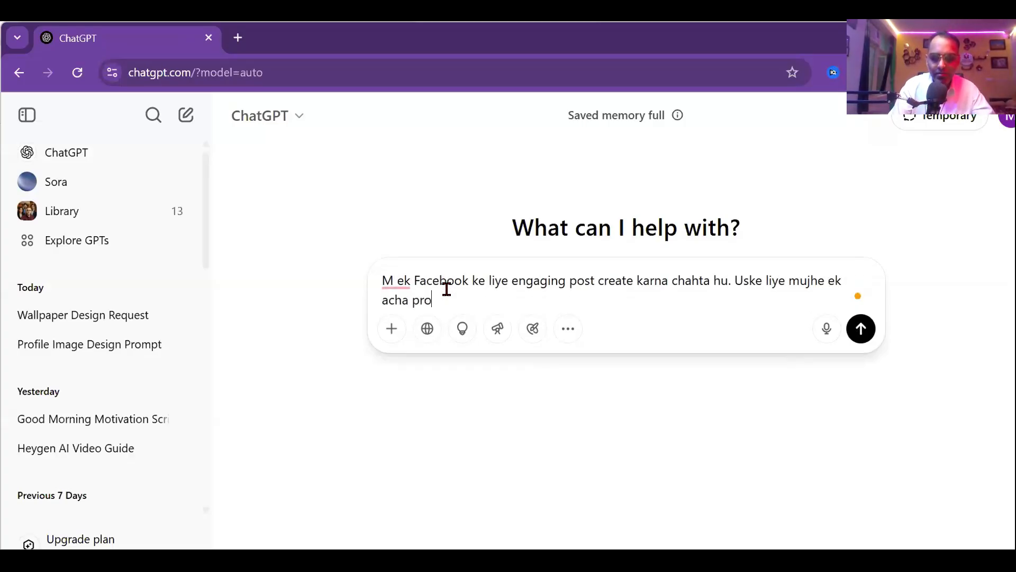
type("mpt ki ")
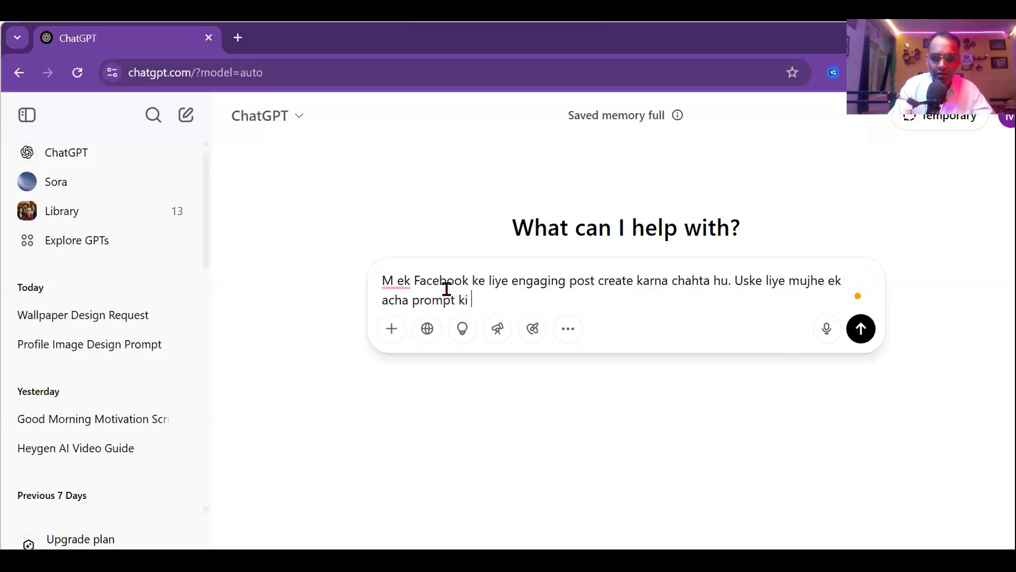
type("jarurat hai,")
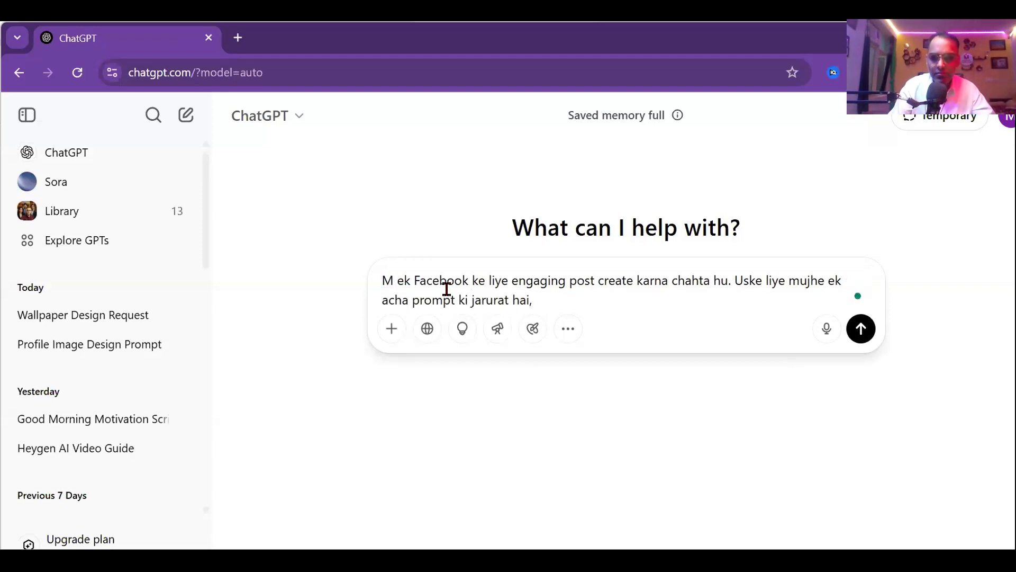
key("BackSpace")
type(". A")
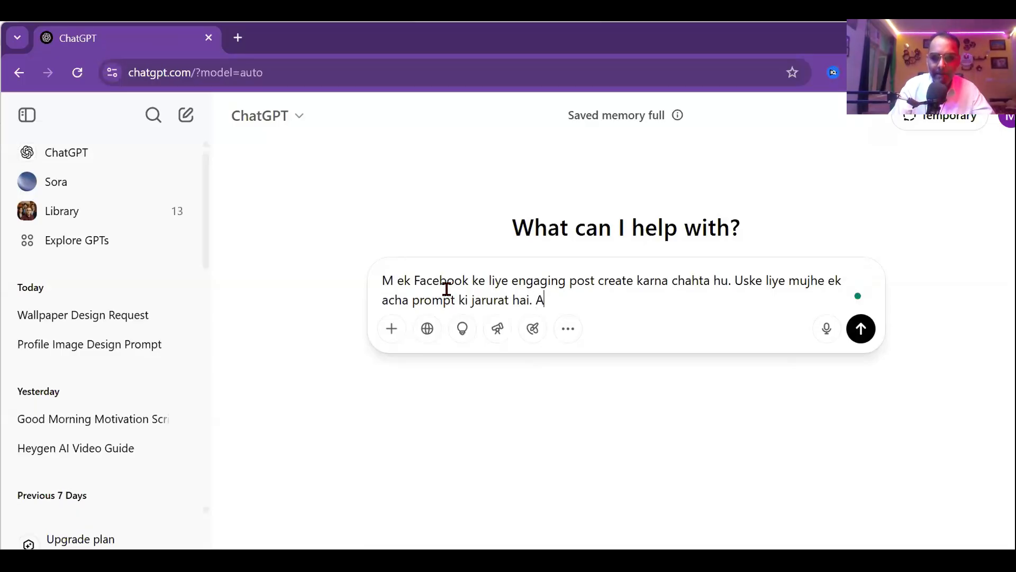
type("pp ek prom")
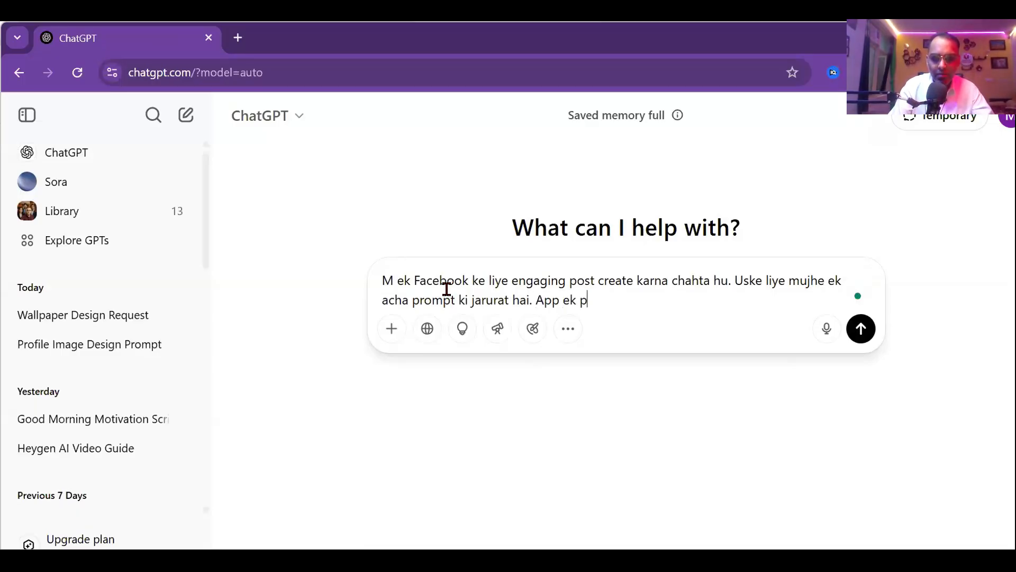
- Finish the request: a digital marketing course headline, correctly spelled brand name in bold 3D, matching image, English prompt
type("engineer ki ta")
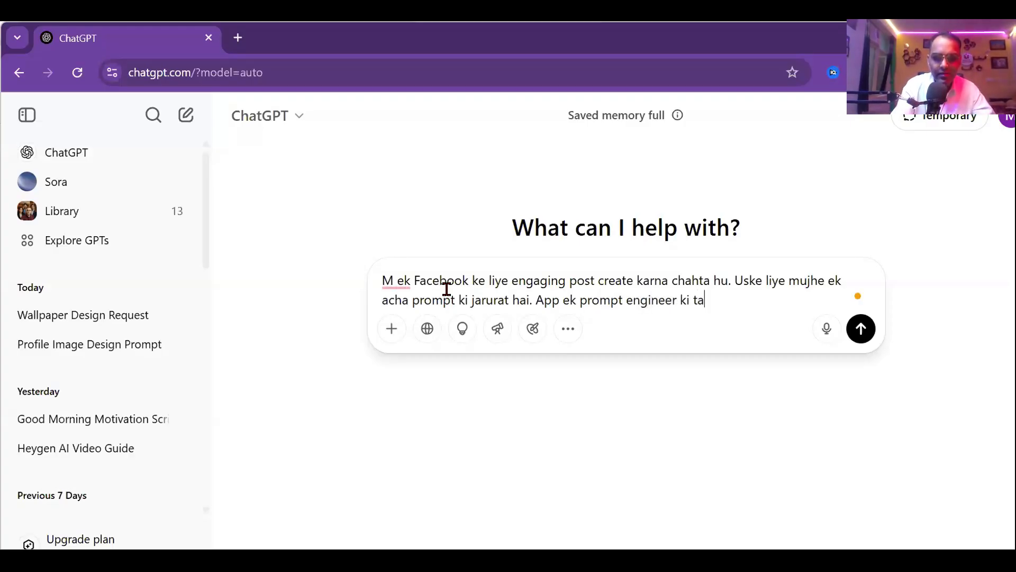
type("rah kaam kariye")
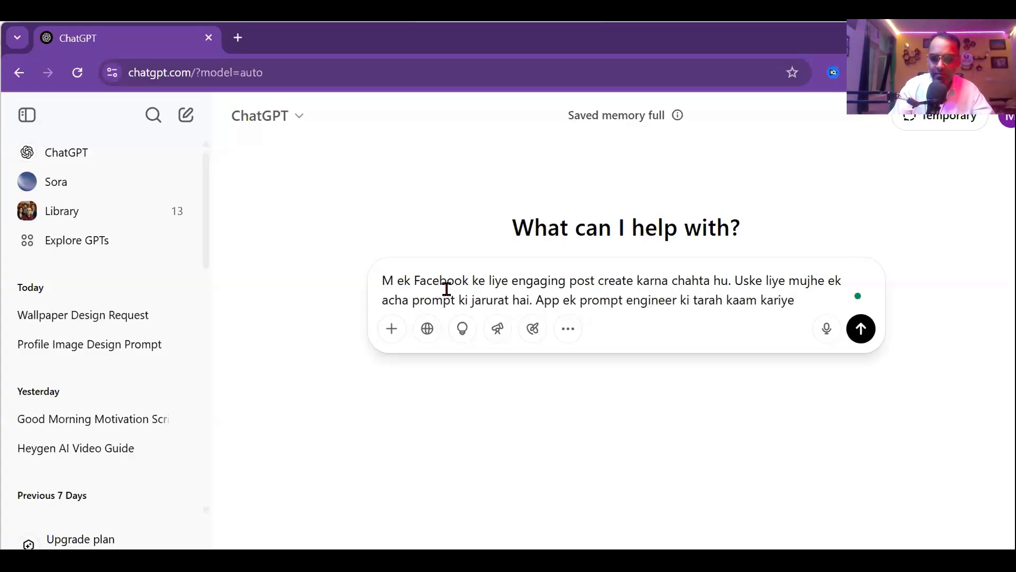
type(". Post me ")
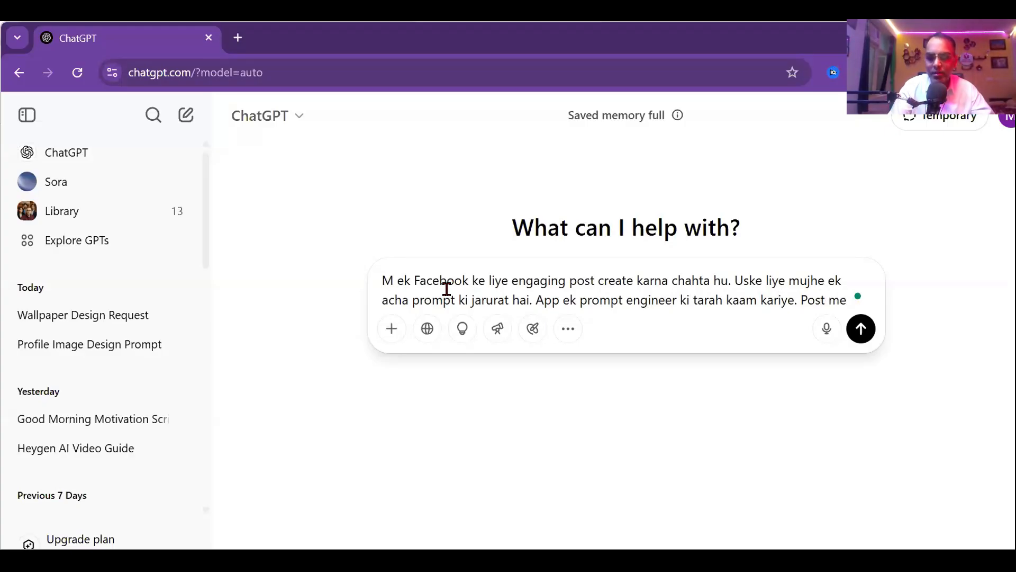
type("med")
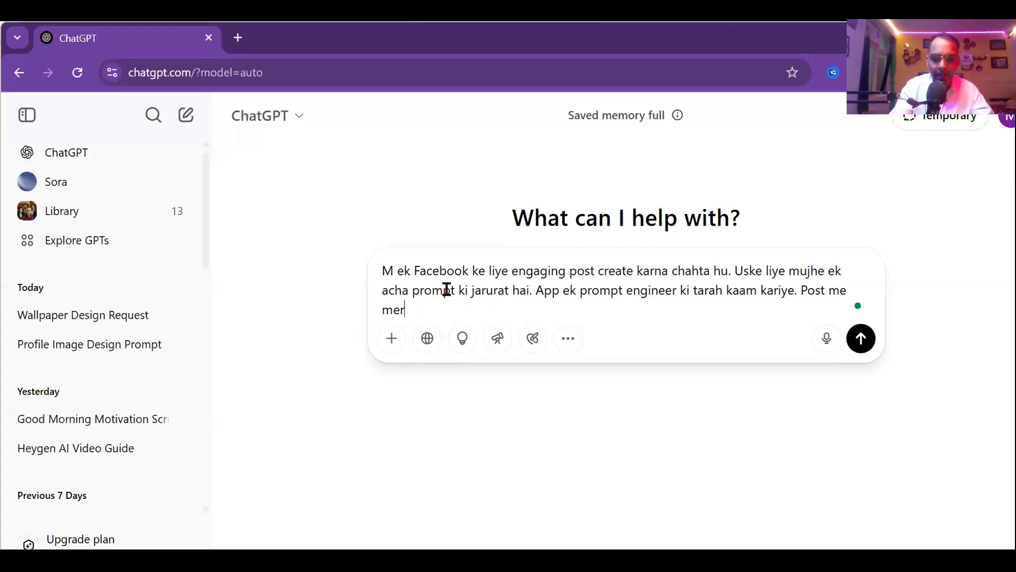
type("i headline digital marketing co")
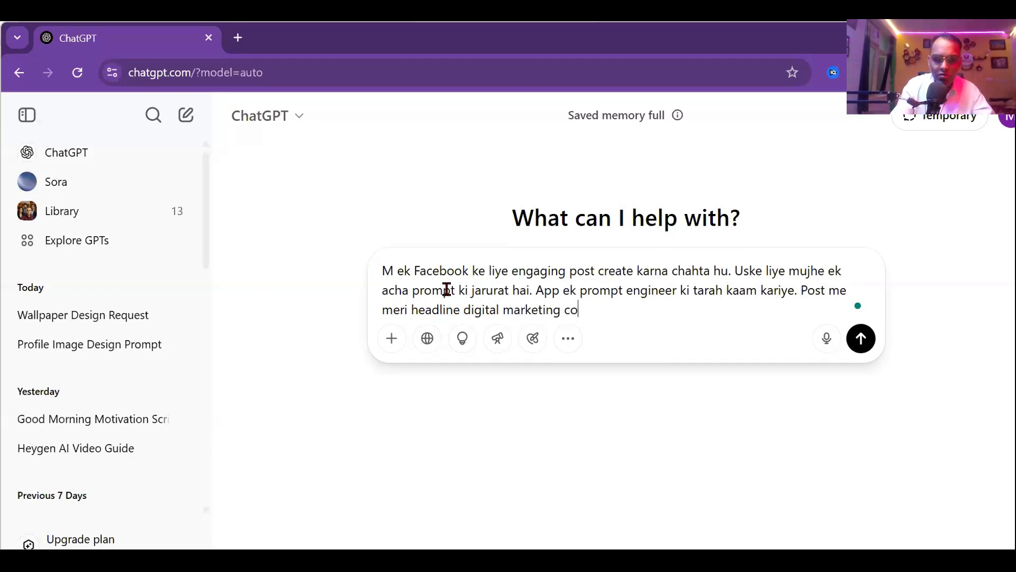
type("urse ko promote ")
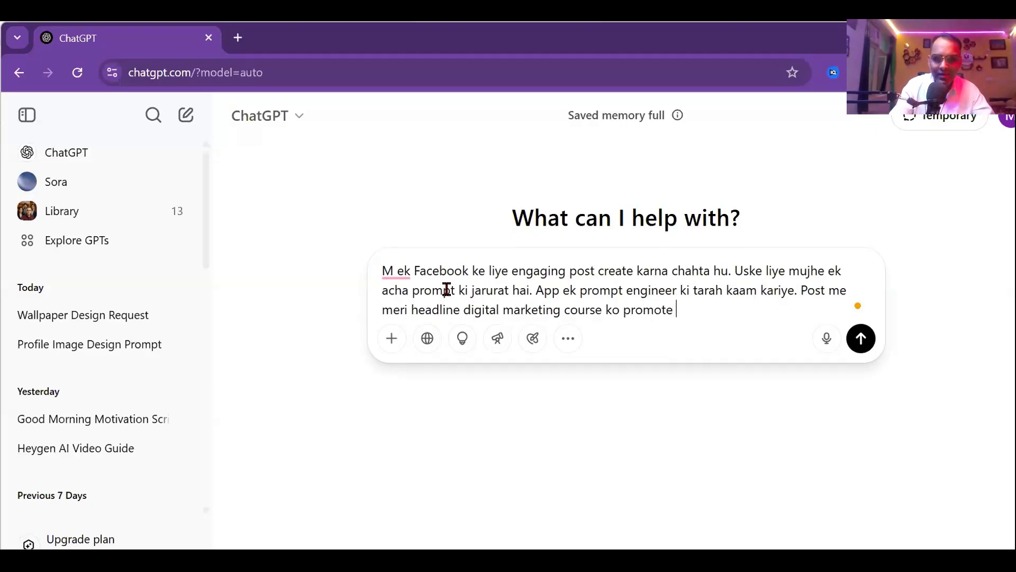
type("karne ke liye chahiye ")
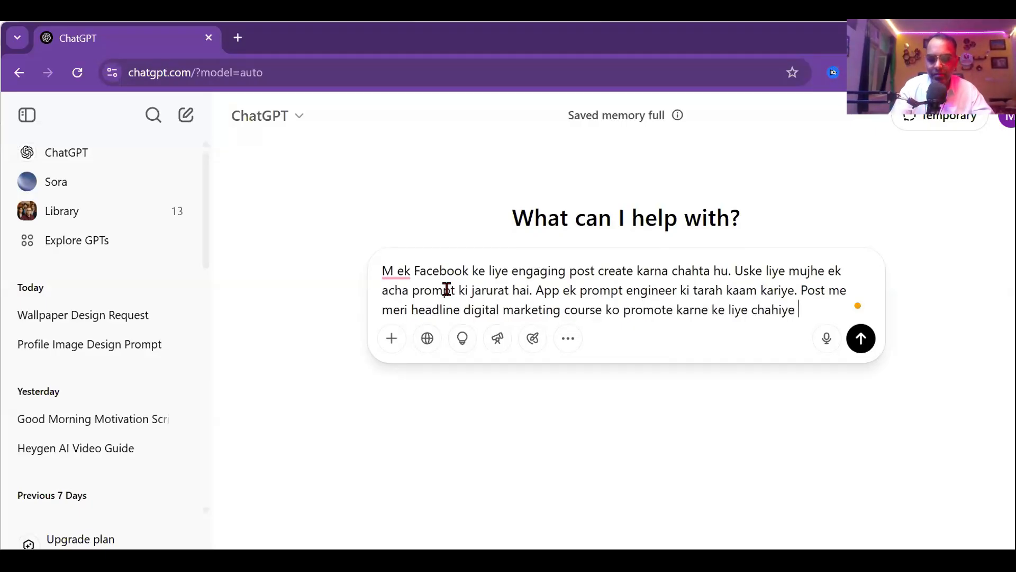
type("Post me me")
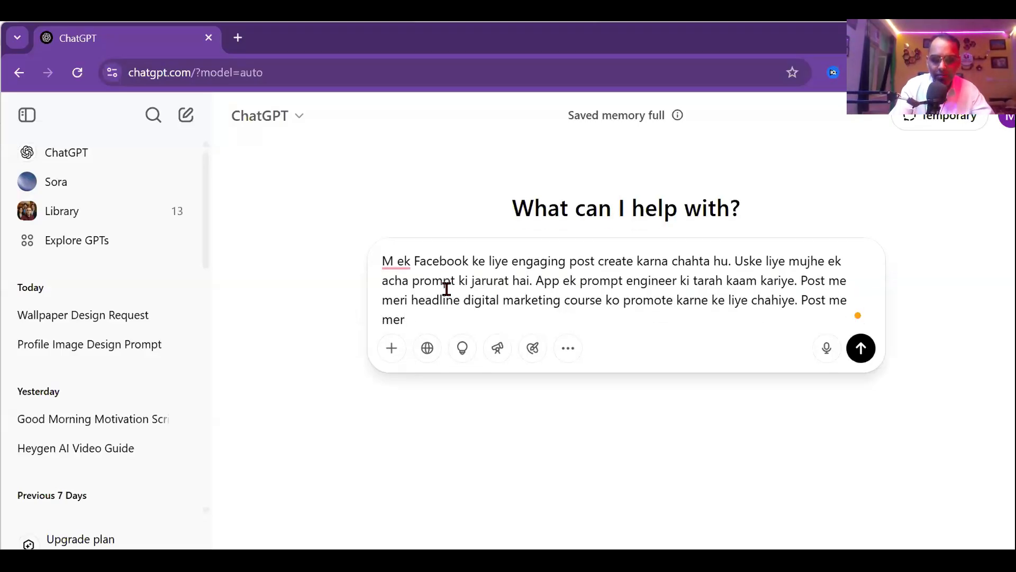
type("ri ka naam \" Manoj Tek Digit")
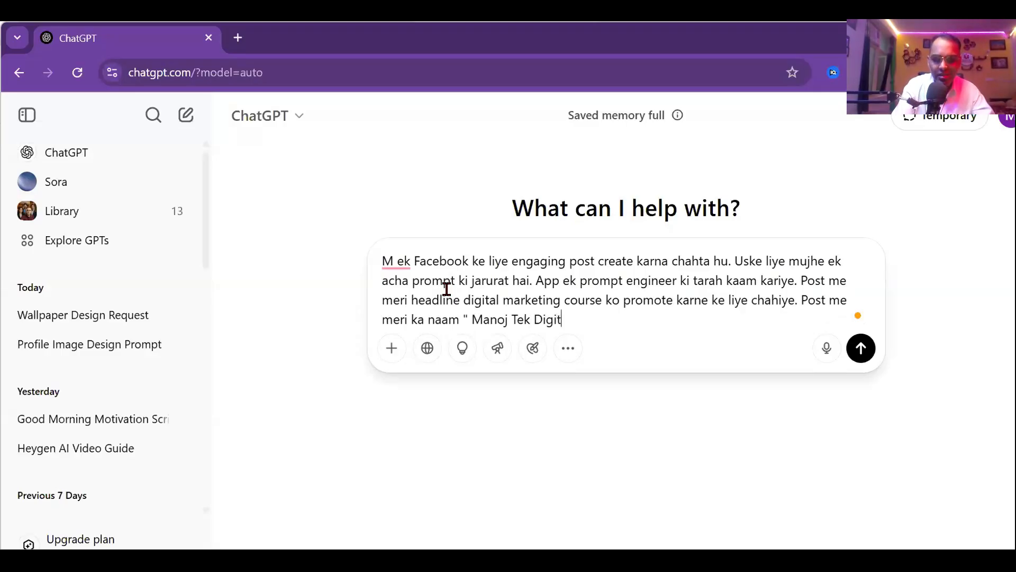
type("al Marketing\" bold a")
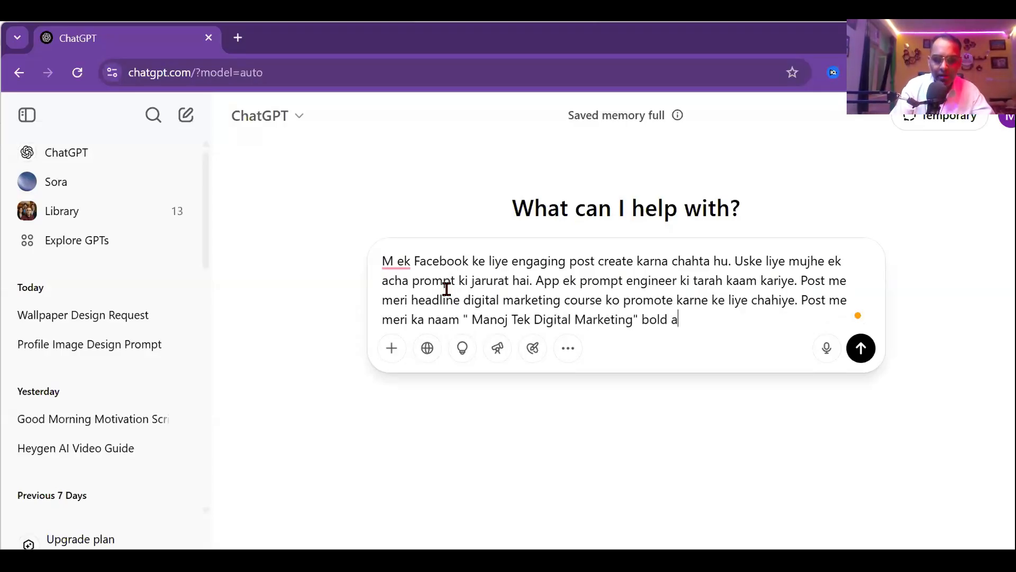
type("nd 3D ")
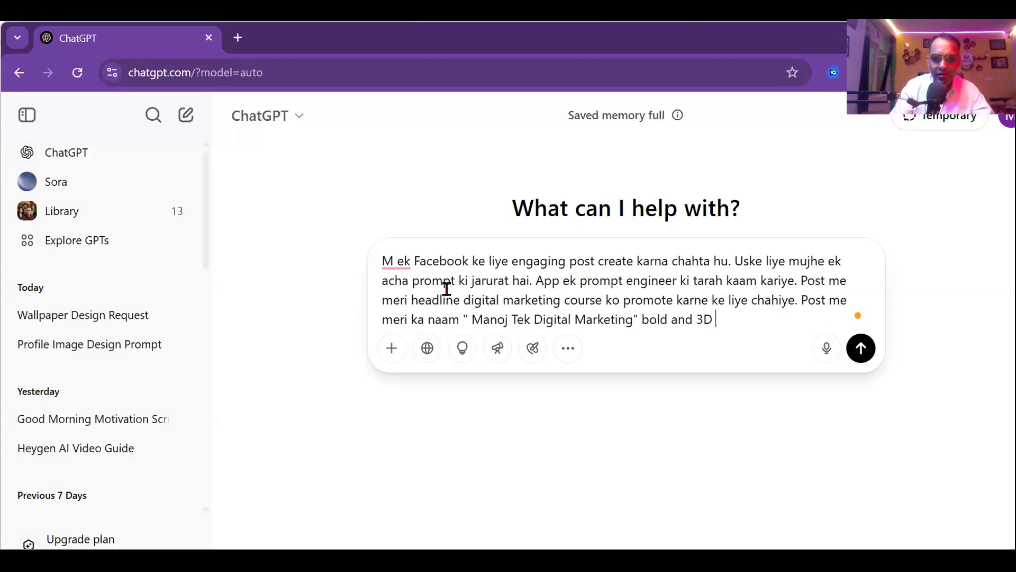
type("font")
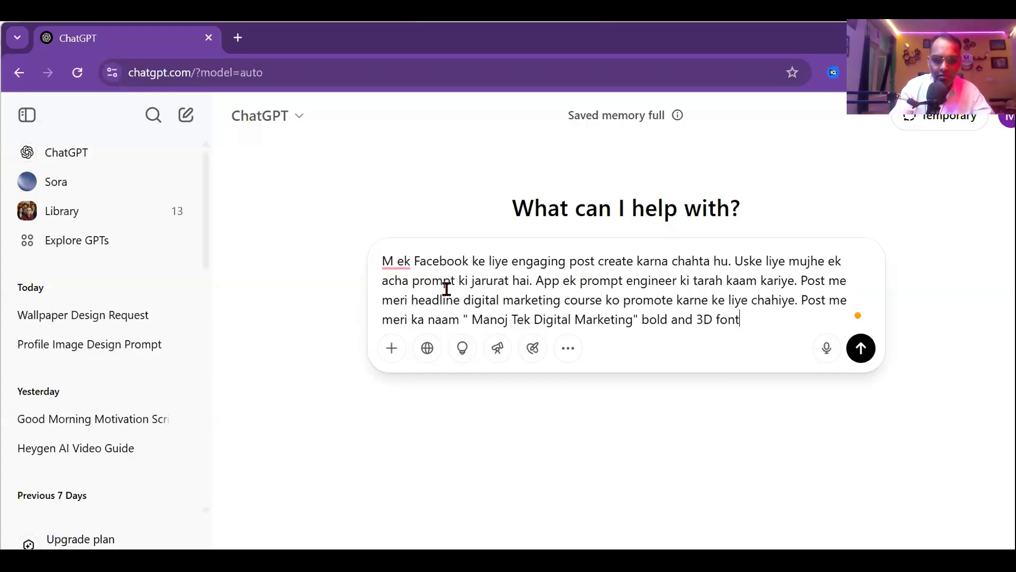
type("s me top ")
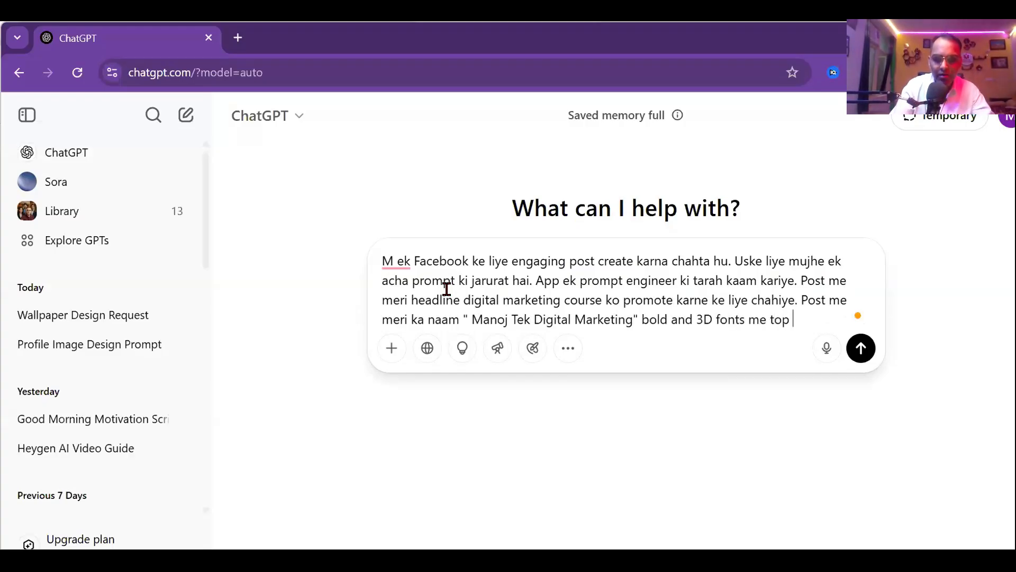
type("par write ")
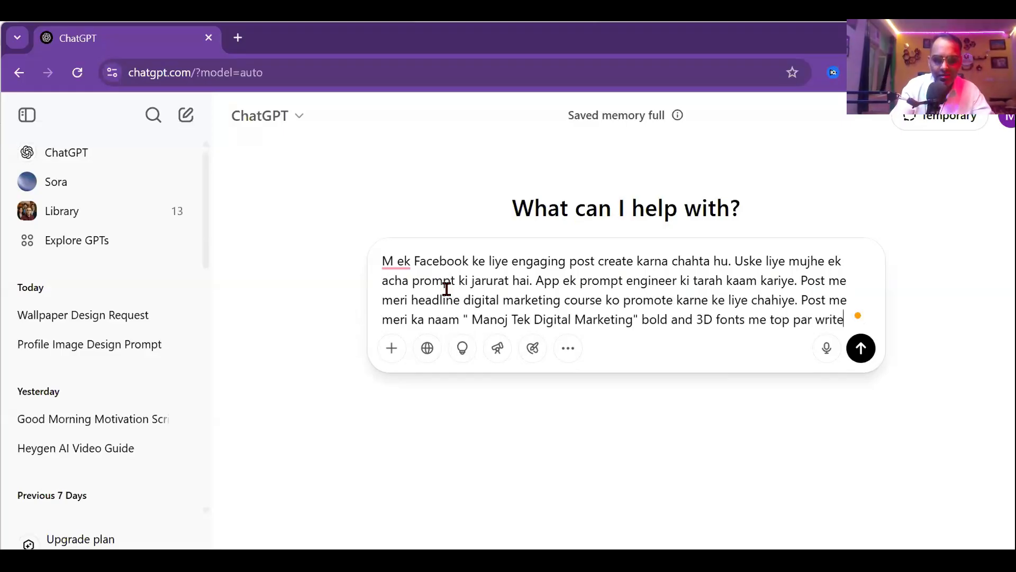
type("kar")
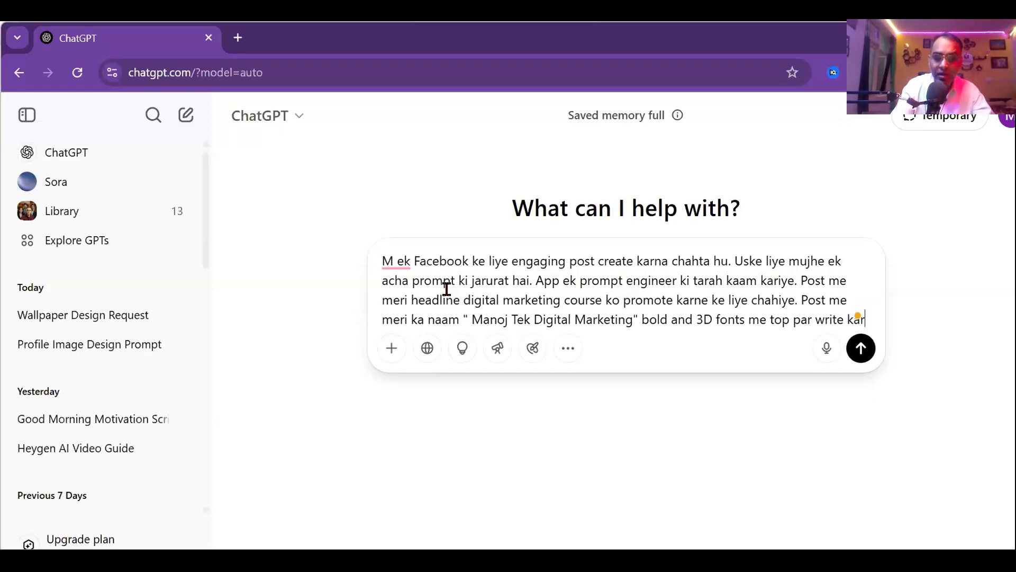
type("iye ")
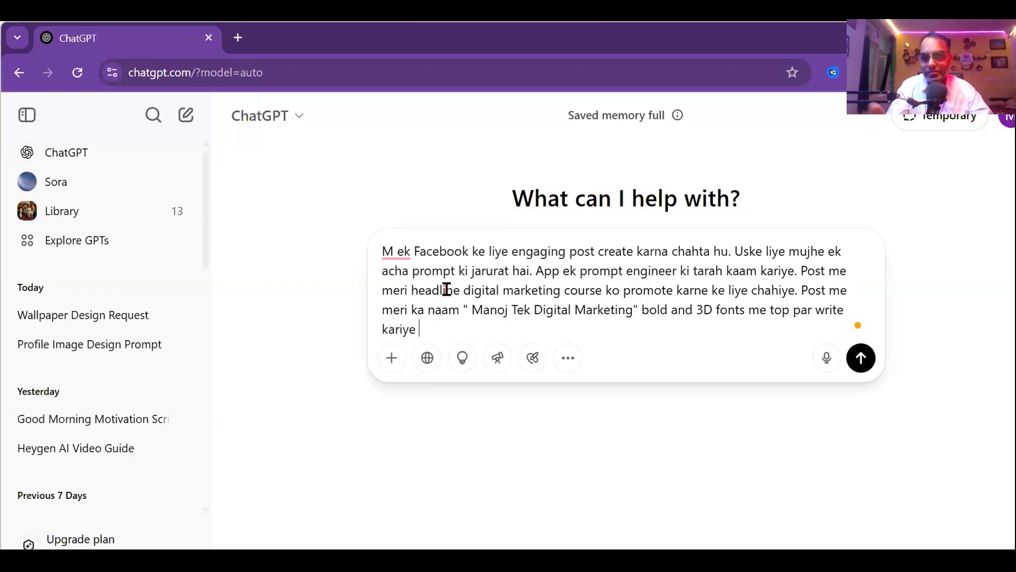
type("Namm me")
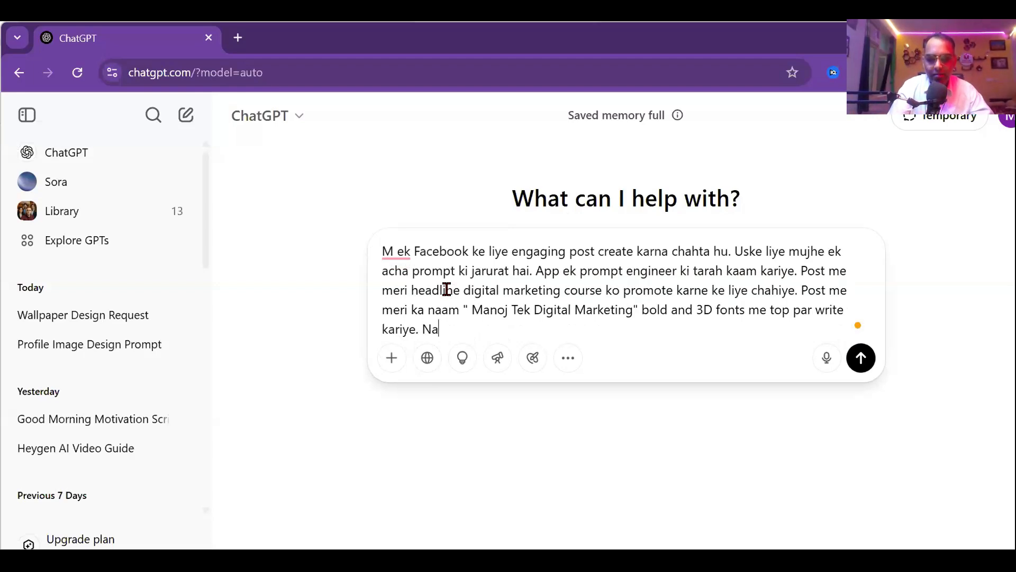
key("BackSpace")
key("BackSpace")
key("BackSpace")
key("BackSpace")
type("e ki s")
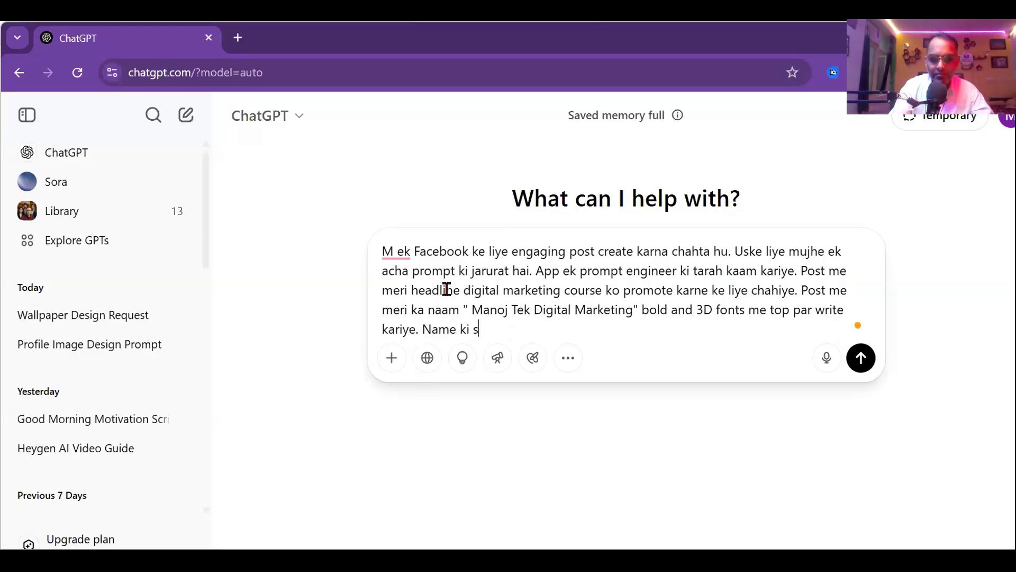
type("pelling me")
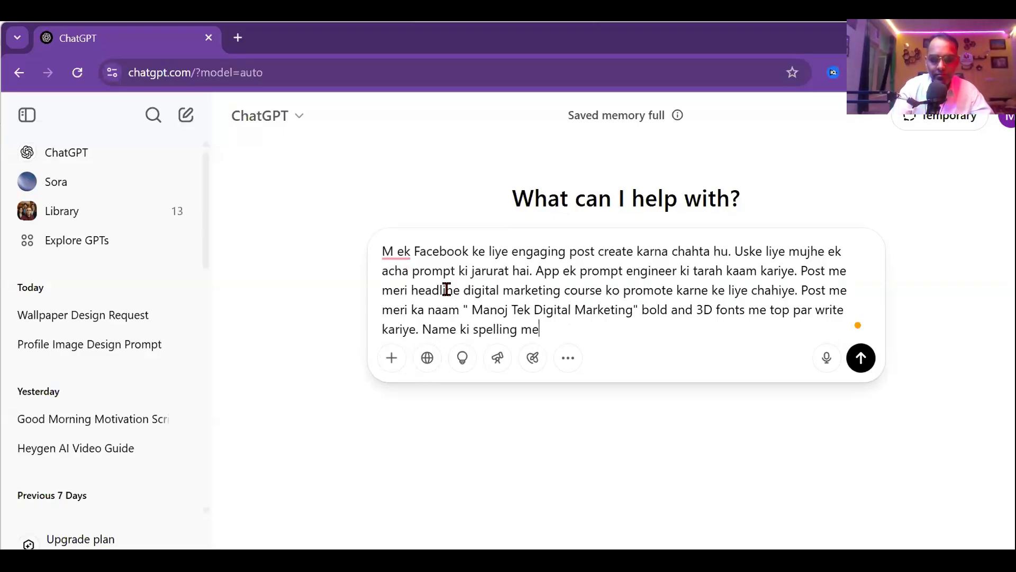
type(" mistake nahi h")
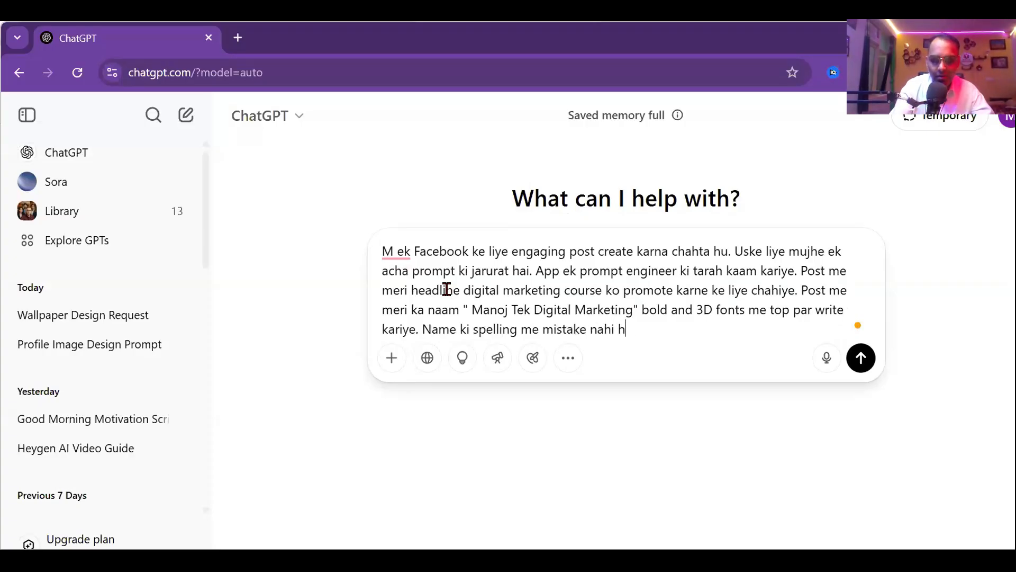
type("oni chahiy")
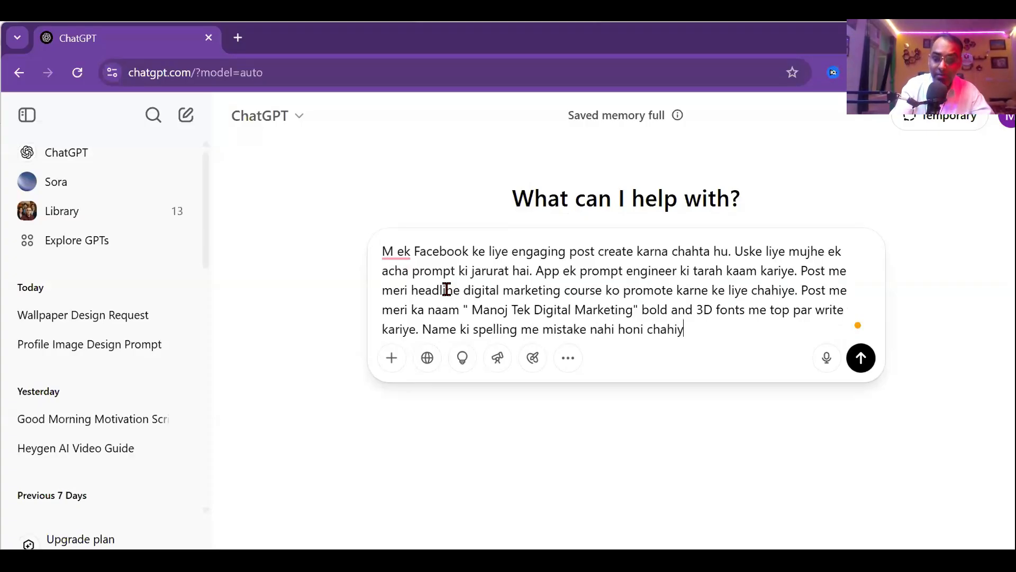
type("e ")
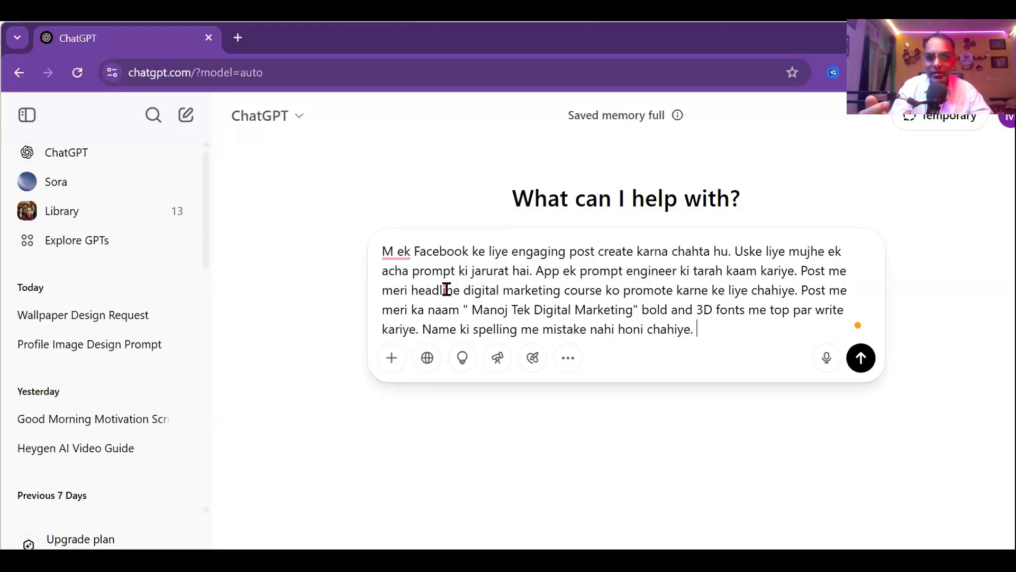
type(" Post me ek")
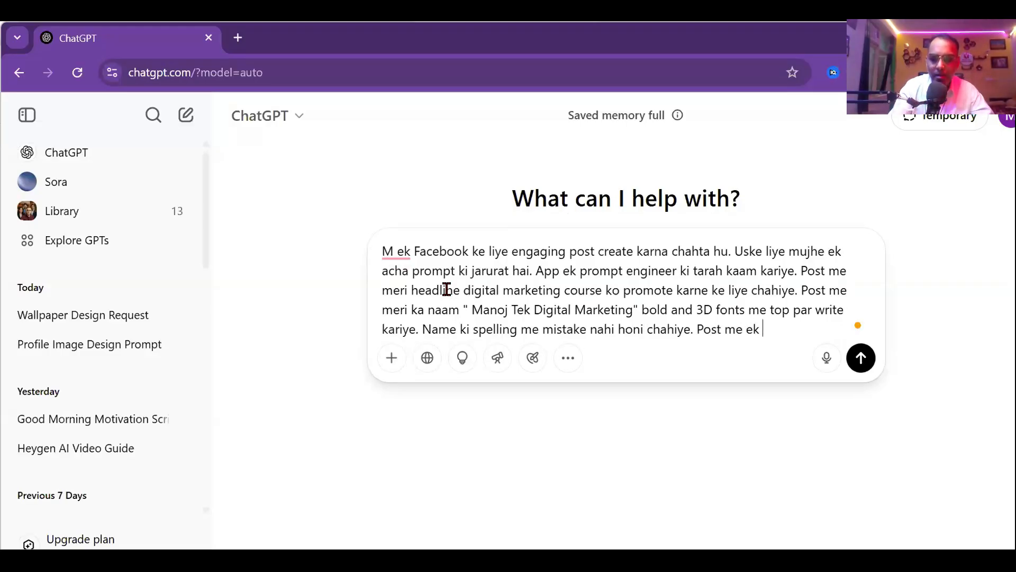
type(" image")
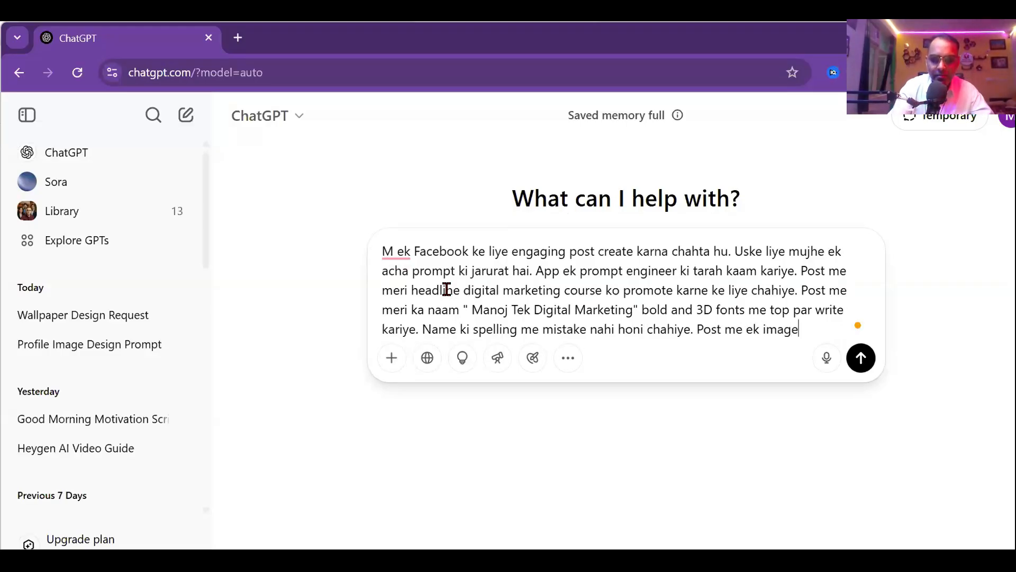
type(" bhi use karni")
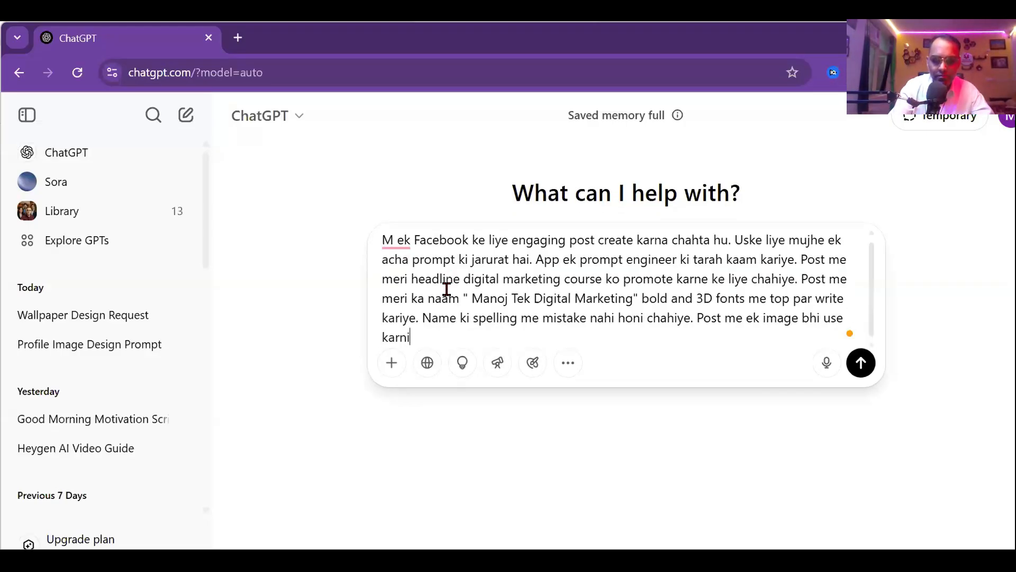
type(" hai jo di")
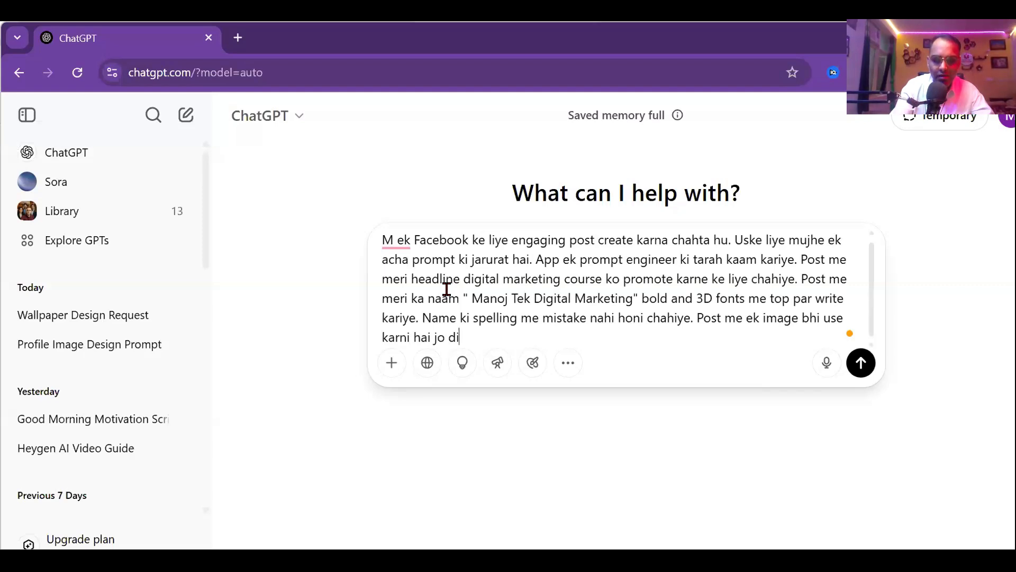
type("gital mark")
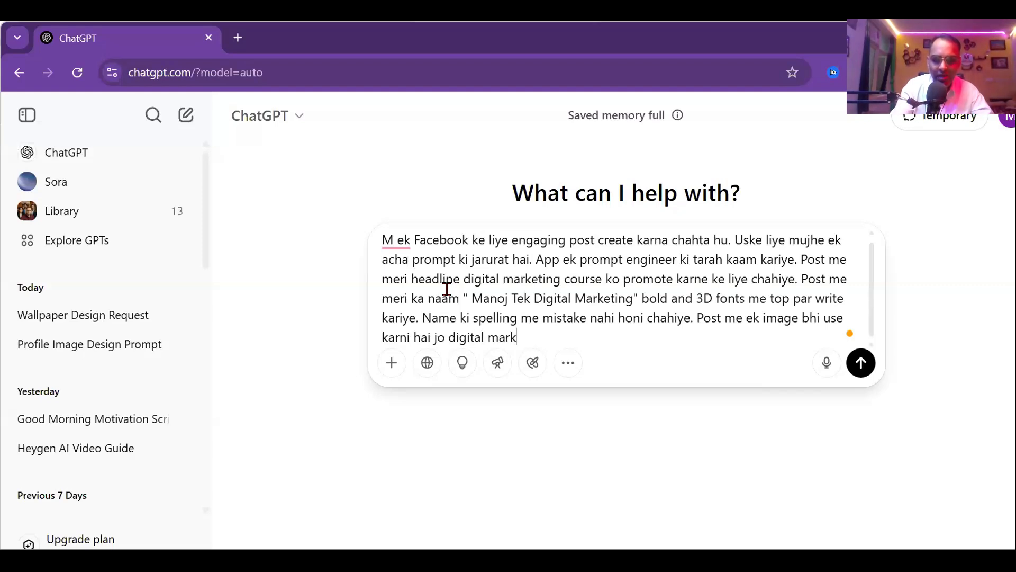
type("eting ke b")
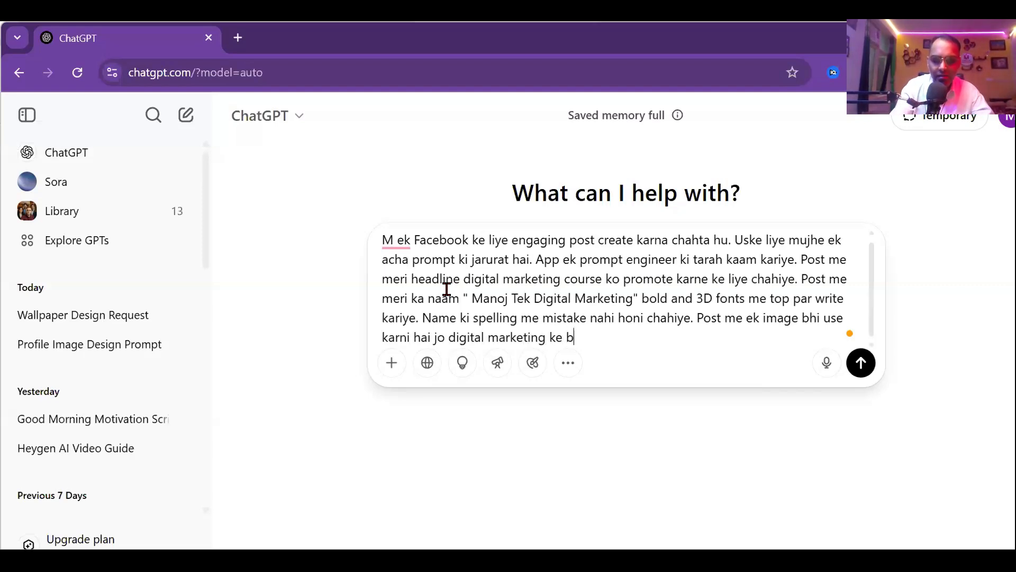
type("aare me ho")
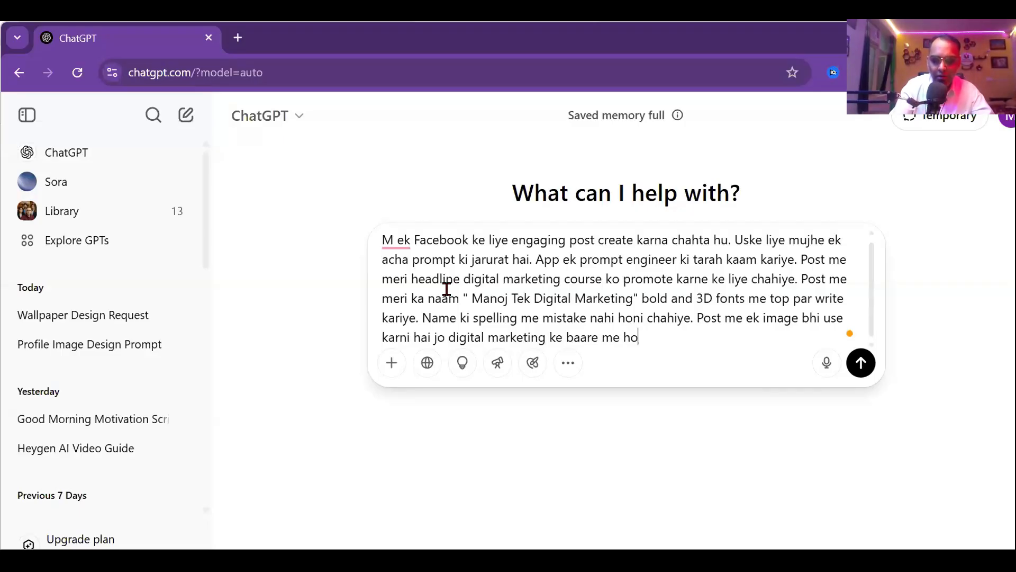
type(". Promp")
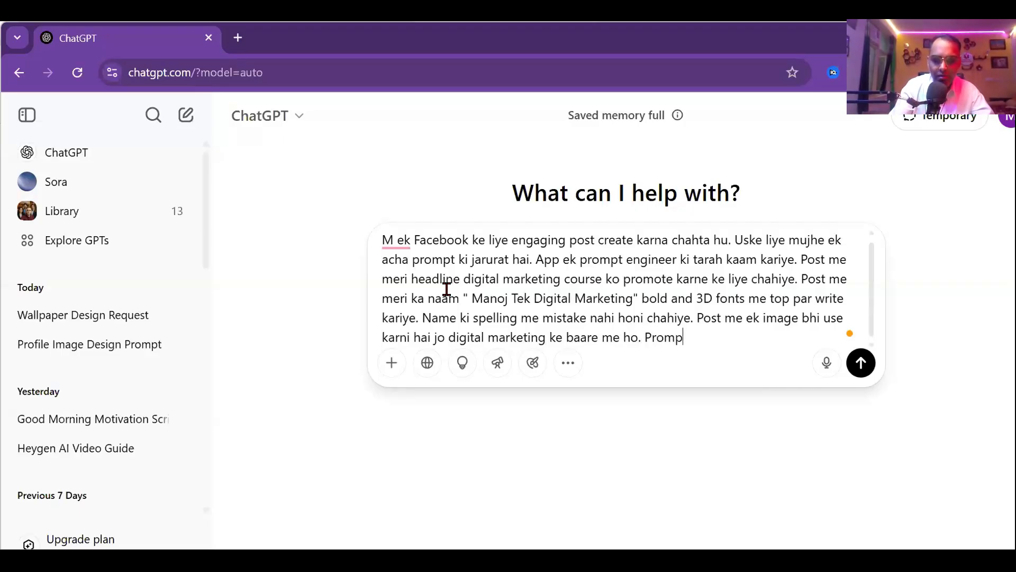
type("t mujhe english chaiye")
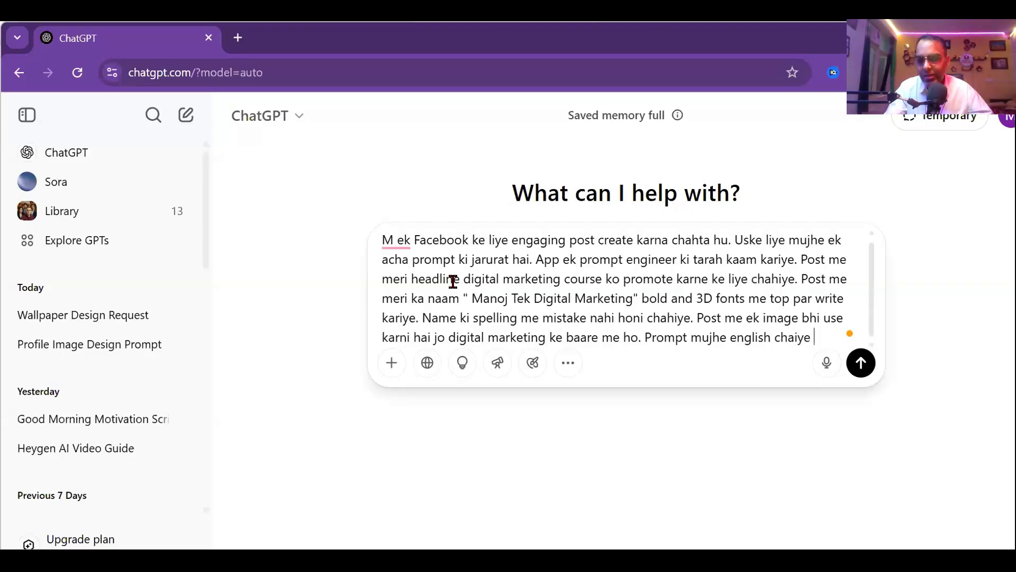
- Send the request and copy the English AI image prompt ChatGPT returns
key("Return")
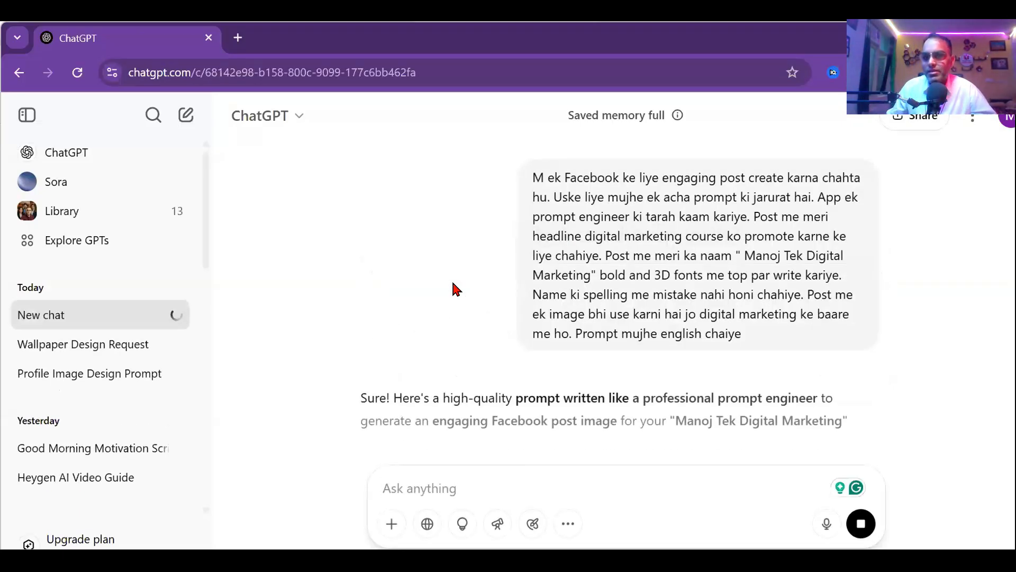
scroll(455, 289, "down", 5)
scroll(452, 283, "down", 1)
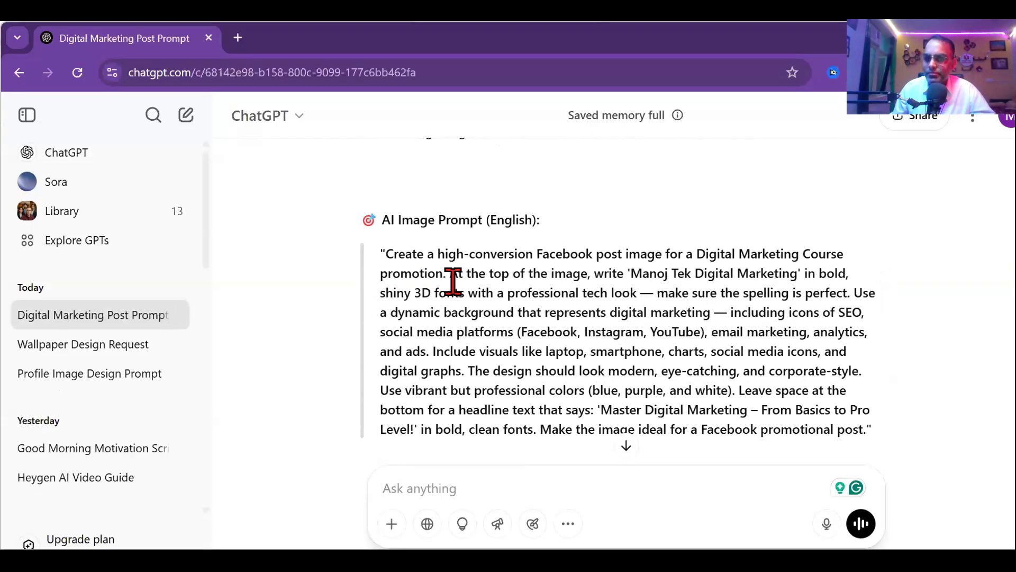
scroll(453, 275, "down", 2)
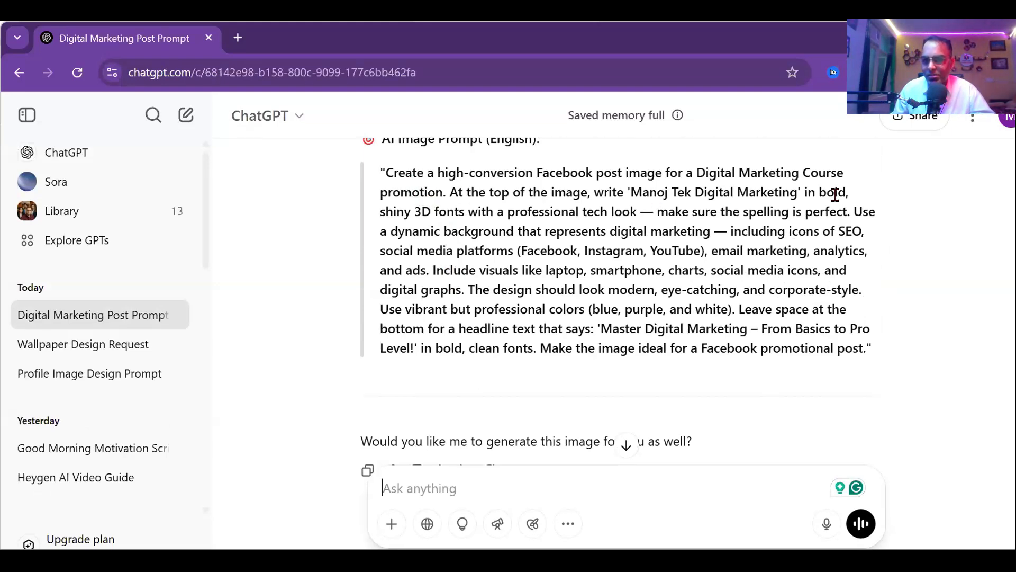
left_click_drag(382, 174, 887, 357)
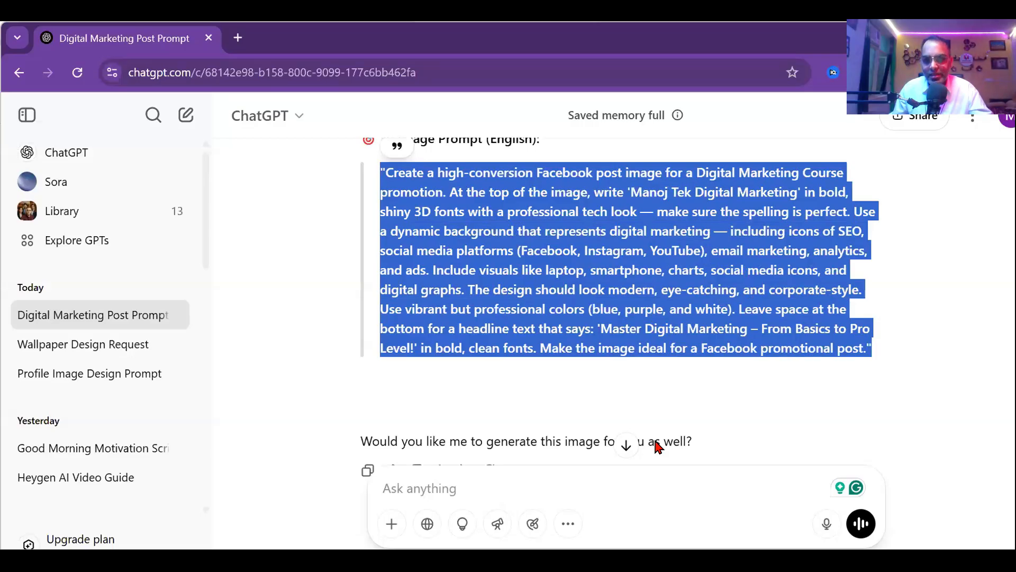
key("alt+Tab")
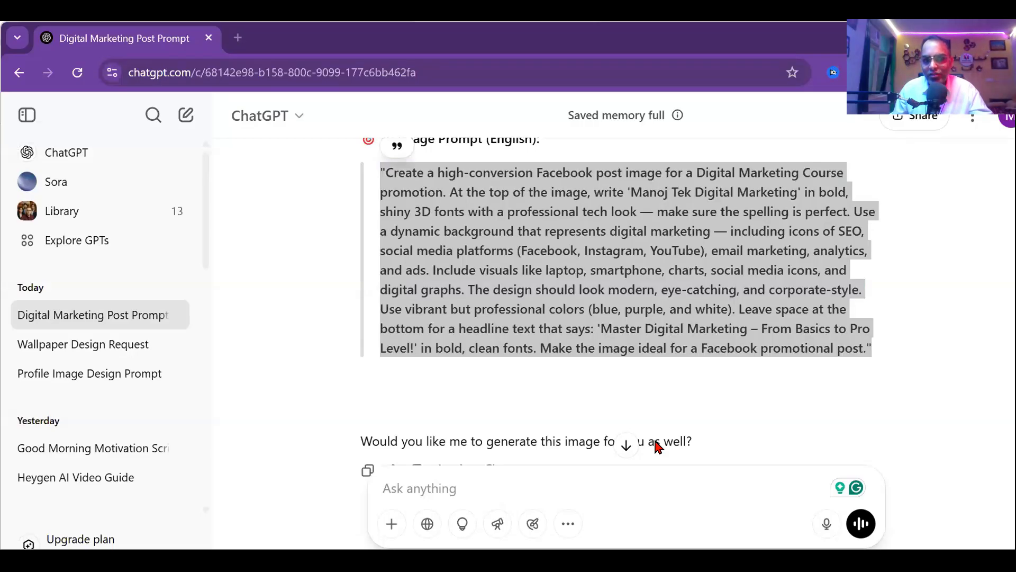
left_click(196, 310)
- Paste the prompt as the post description, then upload and select the cartoon character-on-sofa image
type("\"Create a high-conversion Facebook post image for a Digital Marketing Course promotion. At the top of the image, write 'Manoj Tek Digital Marketing' in bold, shiny 3D fonts with a professional tech look — make sure the spelling is perfect. Use a dynamic background that represents digital marketing — including icons of SEO, social media platforms (Facebook, Instagram, YouTube), email marketing, analytics, and ads. Include visuals like laptop, smartphone, charts, social media icons, and digital graphs. The design should look modern, eye-catching, and corporate-style. Use vibrant but professional")
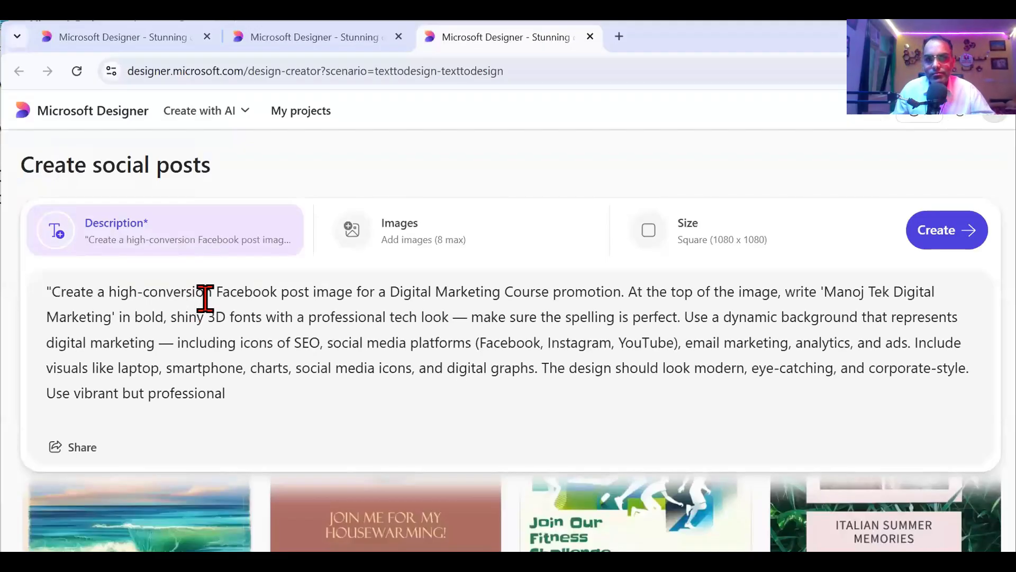
left_click(385, 243)
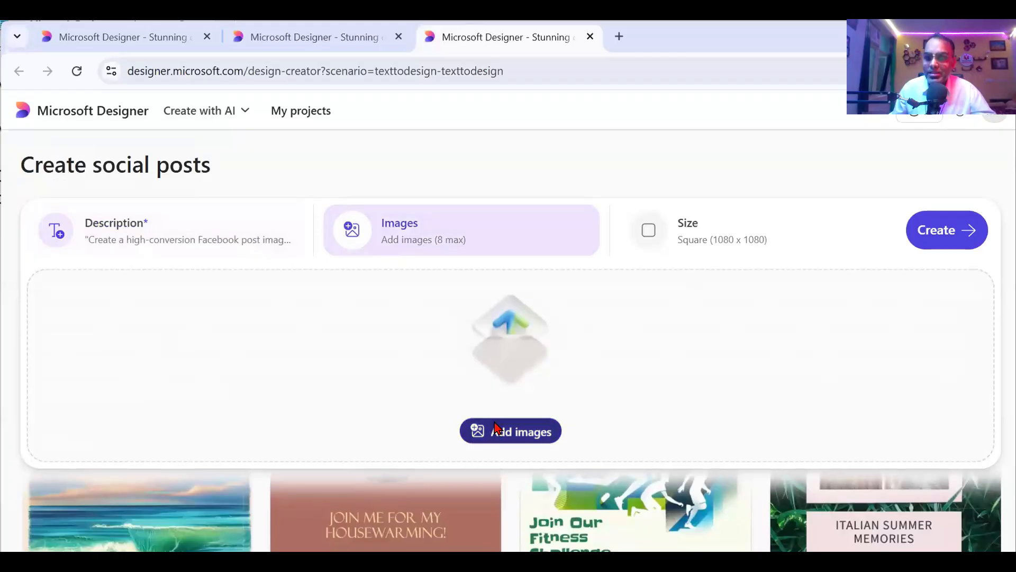
left_click(497, 430)
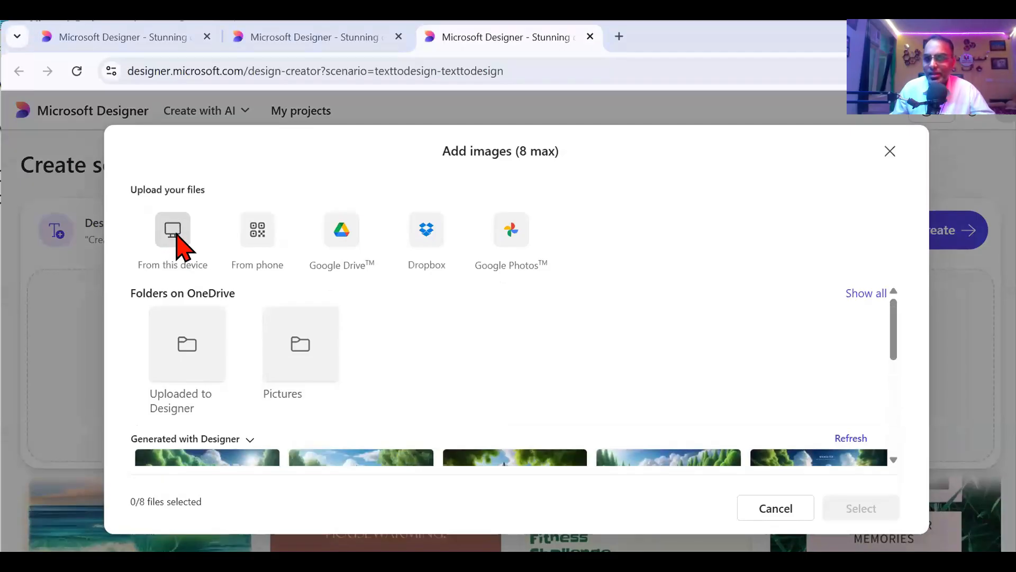
left_click(176, 238)
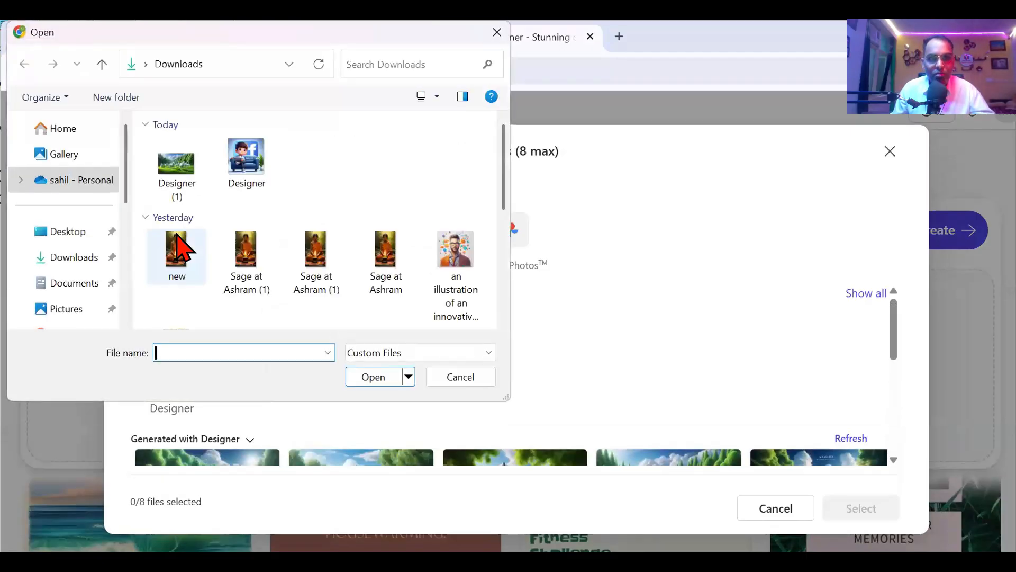
scroll(177, 237, "down", 5)
scroll(177, 242, "up", 5)
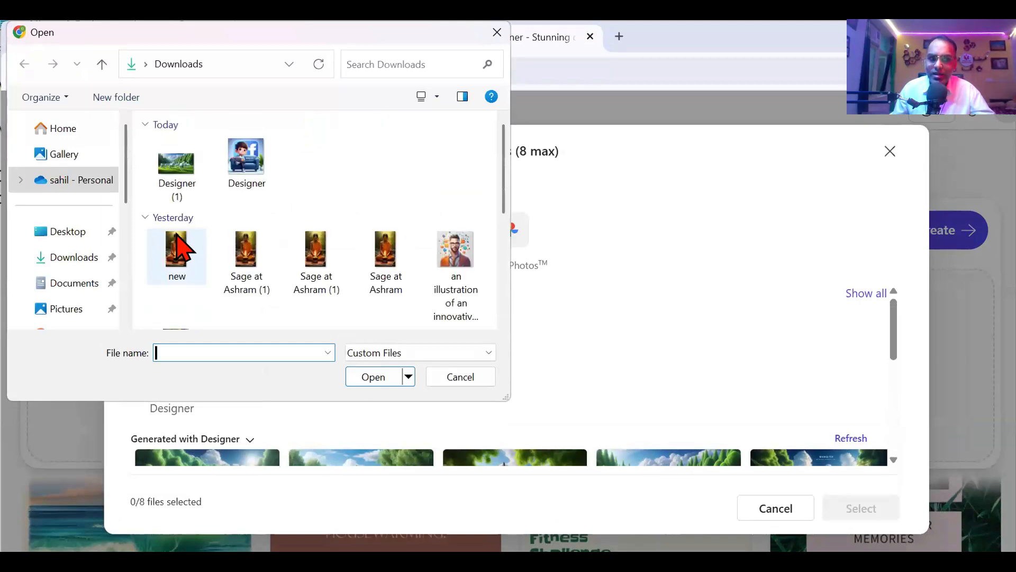
left_click(265, 174)
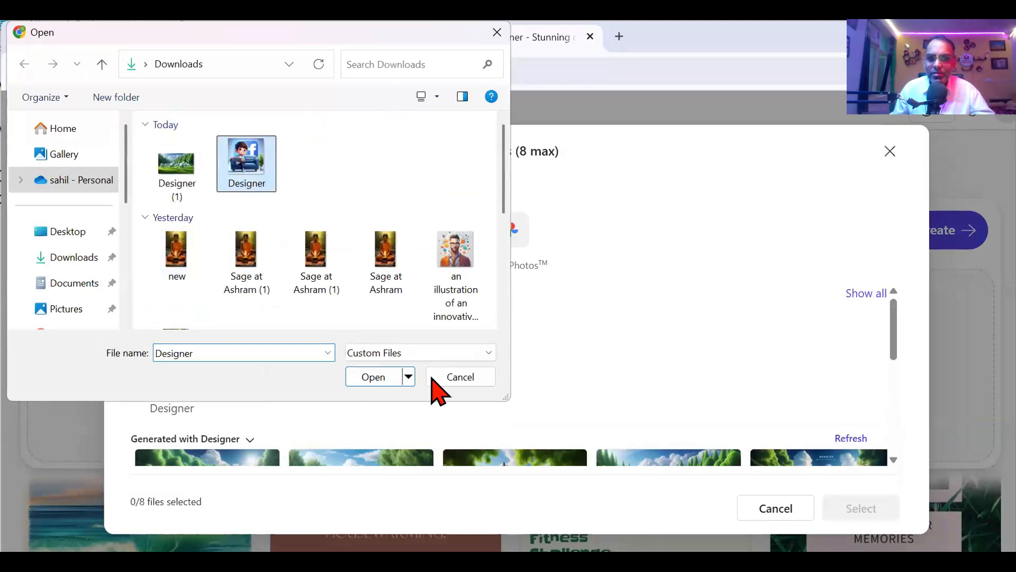
left_click(432, 378)
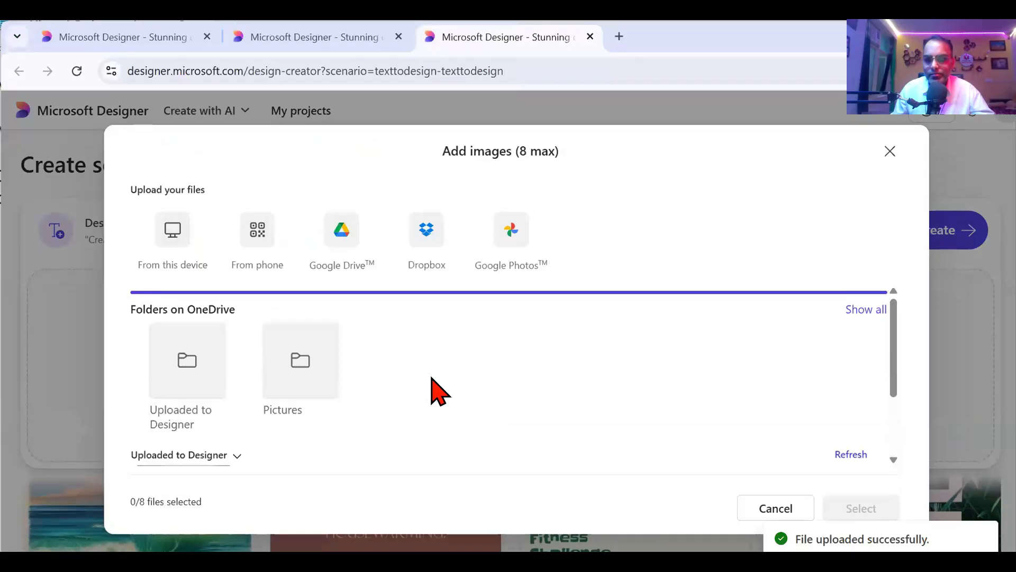
scroll(283, 420, "down", 2)
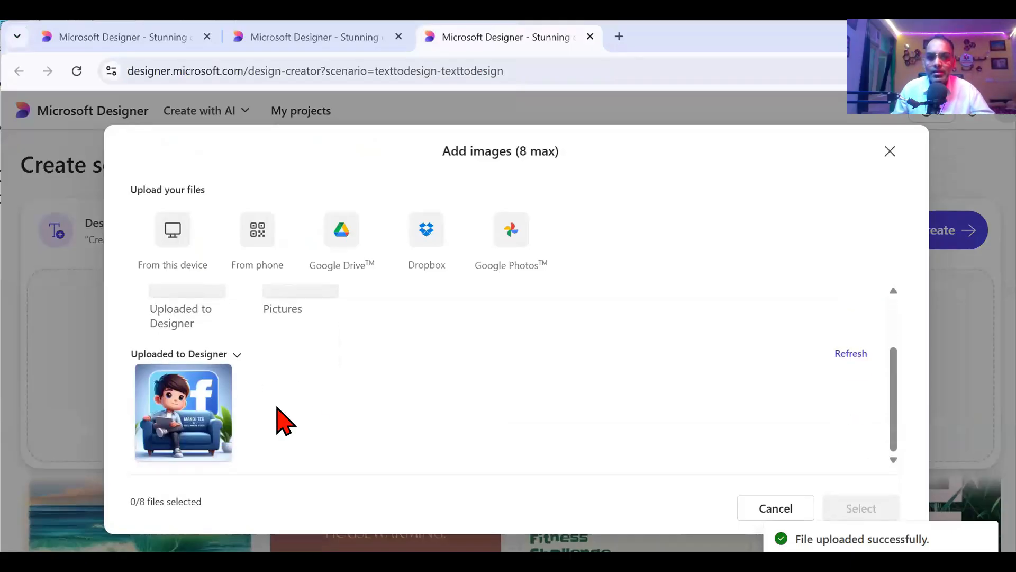
left_click(206, 415)
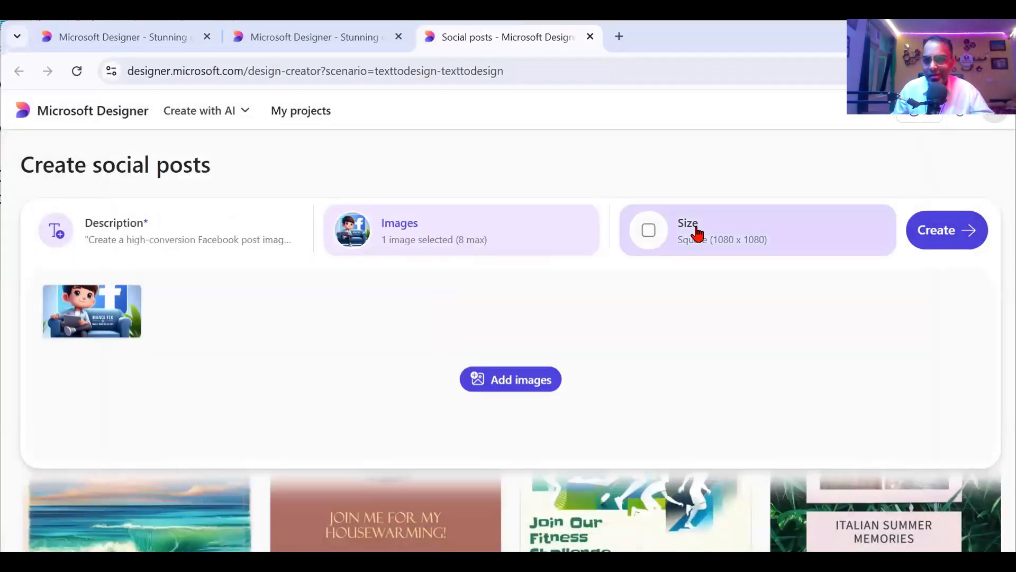
- Set the post size to Landscape (1200 x 628) and generate designs
left_click(695, 229)
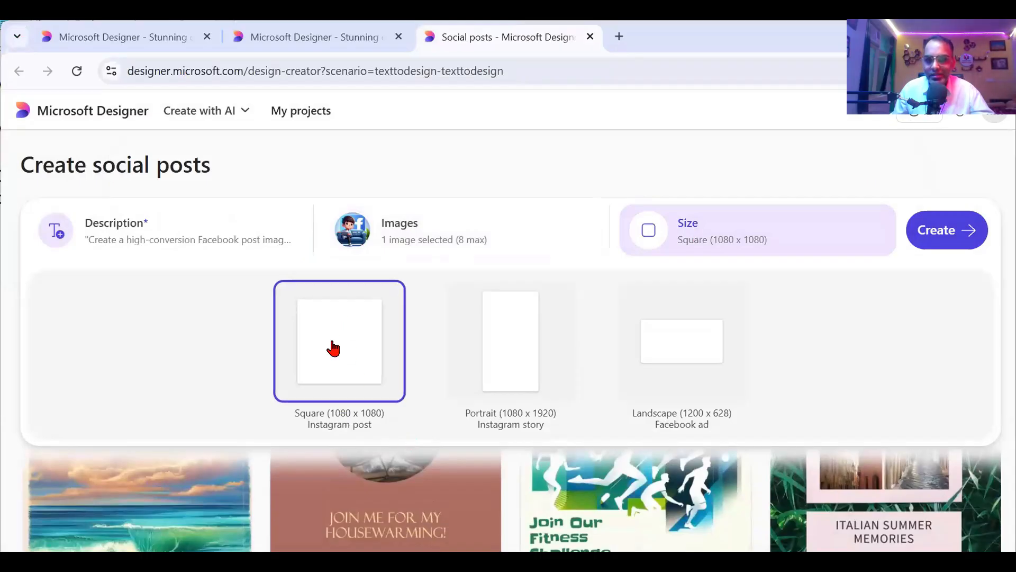
left_click(680, 347)
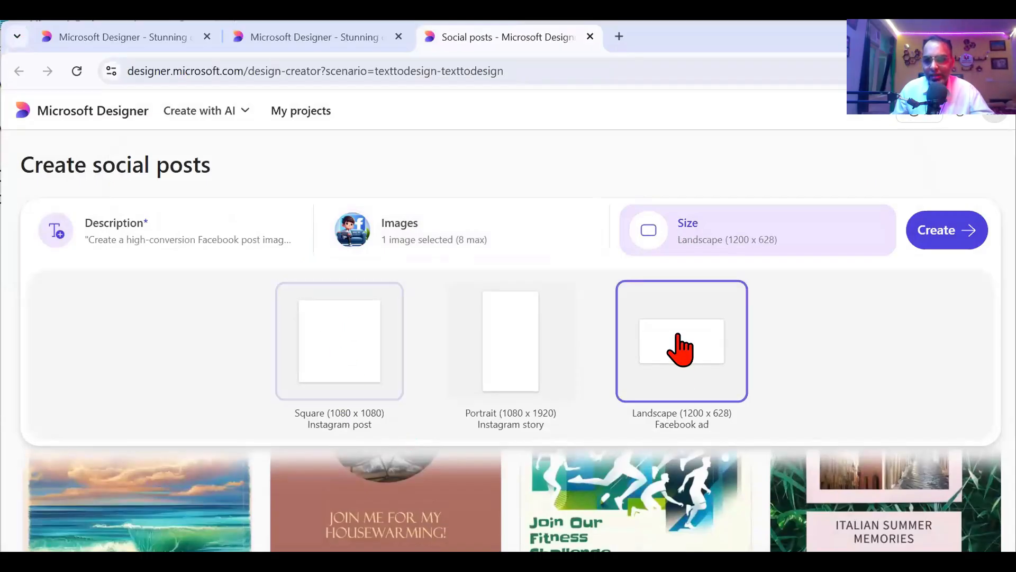
left_click(946, 232)
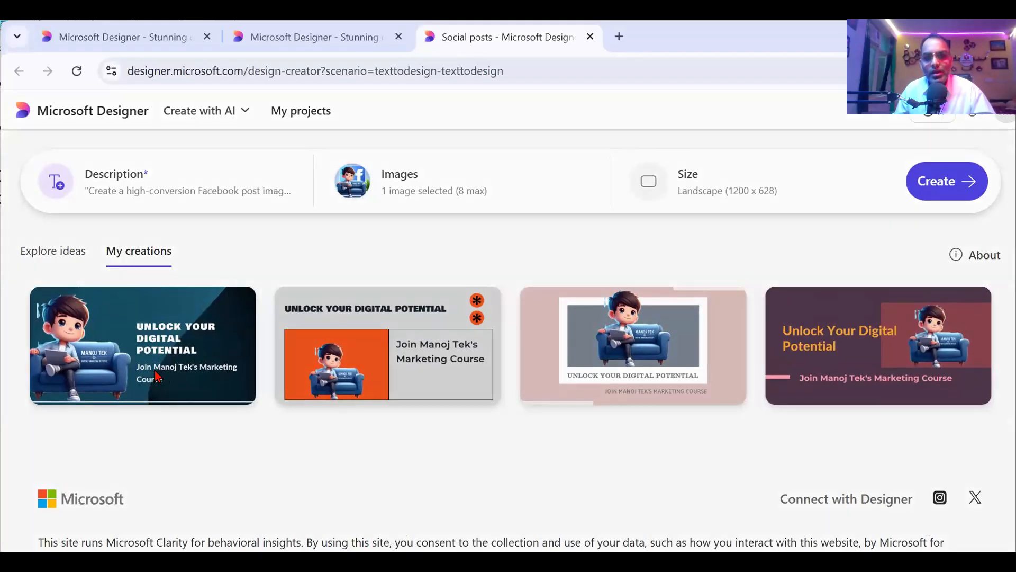
- Browse the generated designs full-size and settle on the first teal cartoon-on-sofa design
left_click(157, 377)
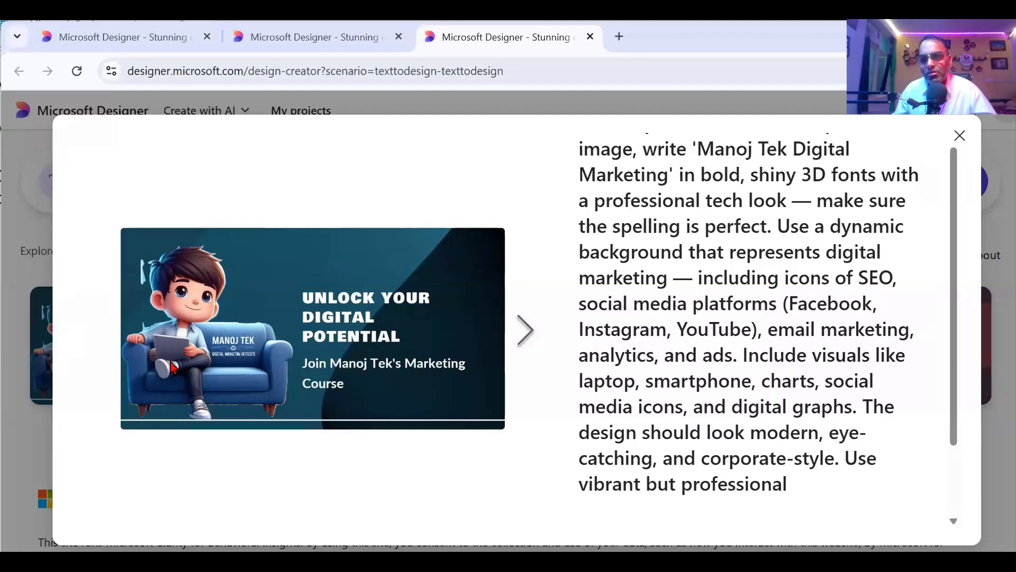
scroll(659, 376, "down", 2)
scroll(663, 375, "up", 2)
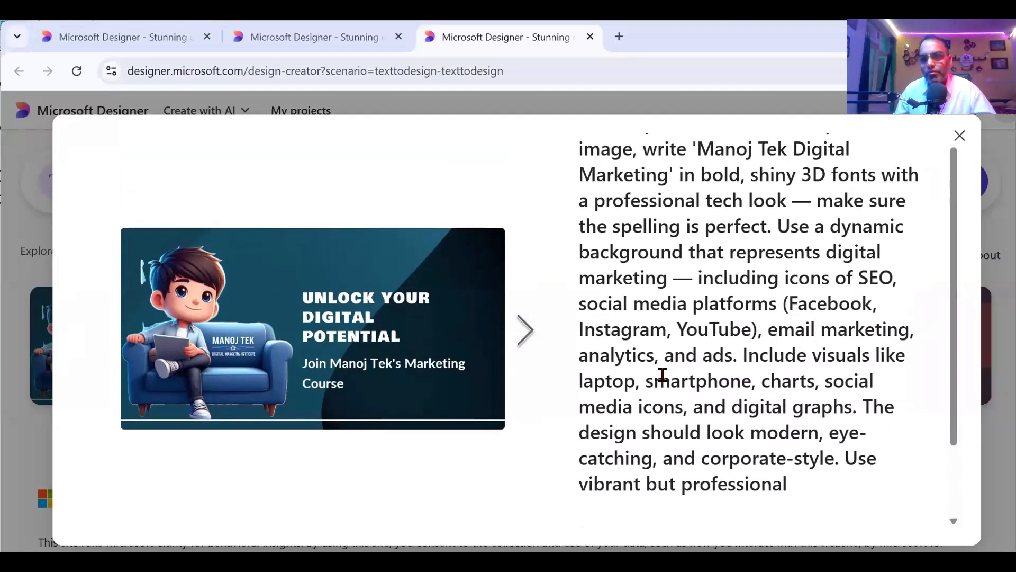
left_click(530, 333)
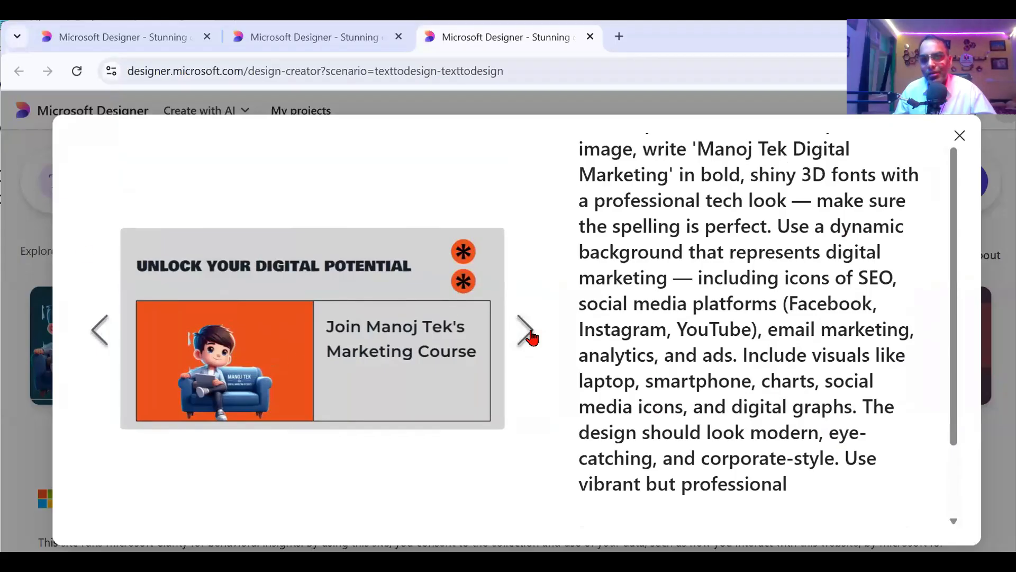
left_click(530, 334)
left_click(529, 334)
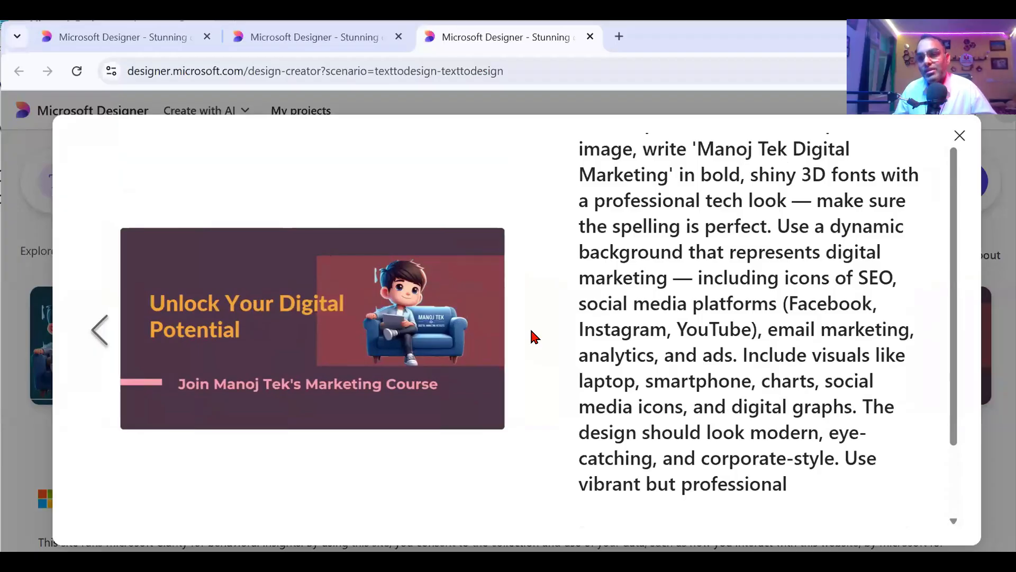
left_click(68, 333)
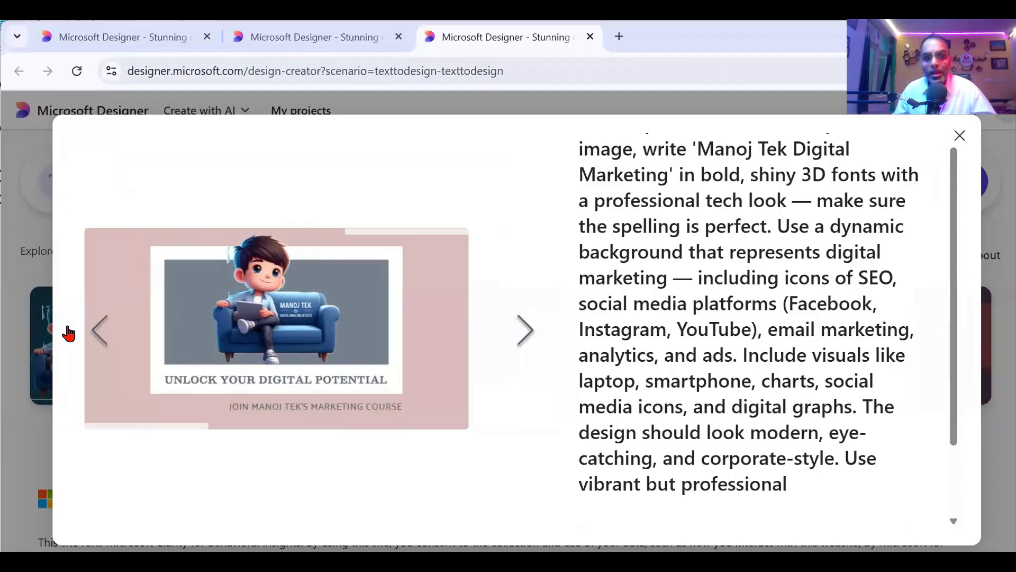
left_click(68, 333)
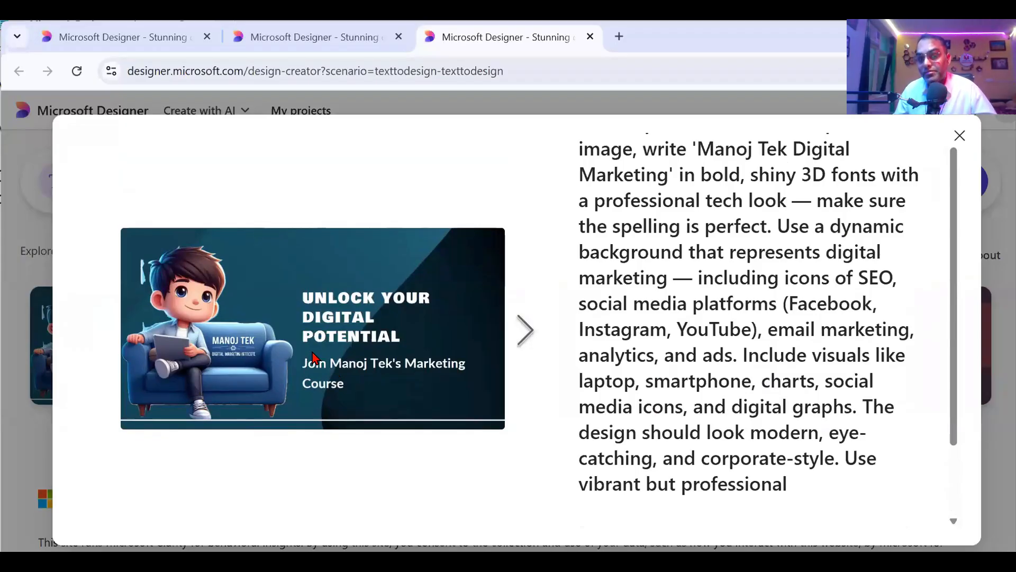
scroll(312, 357, "down", 2)
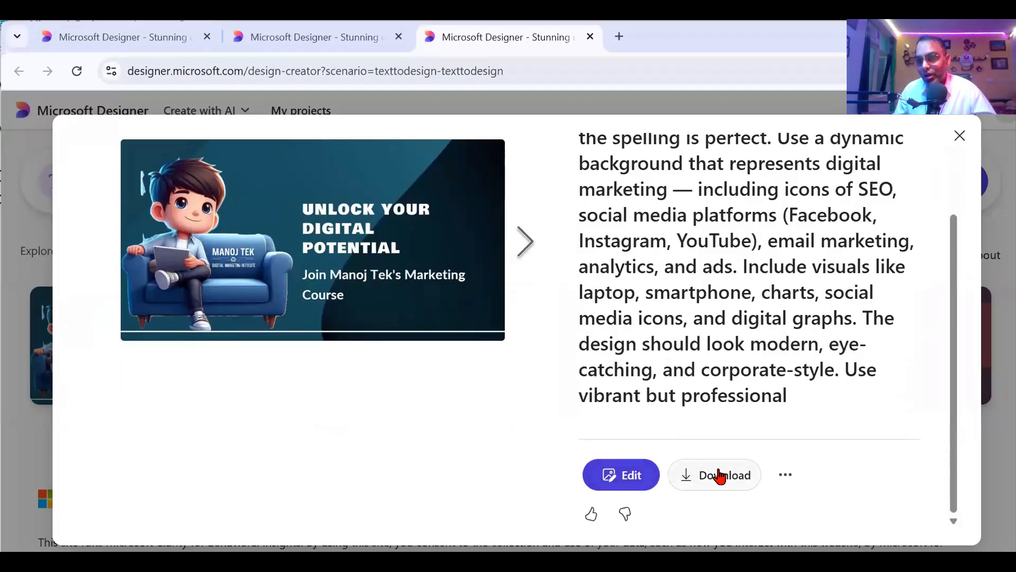
- Open the teal sofa design in the editor and move the headline and course subtitle higher
left_click(614, 476)
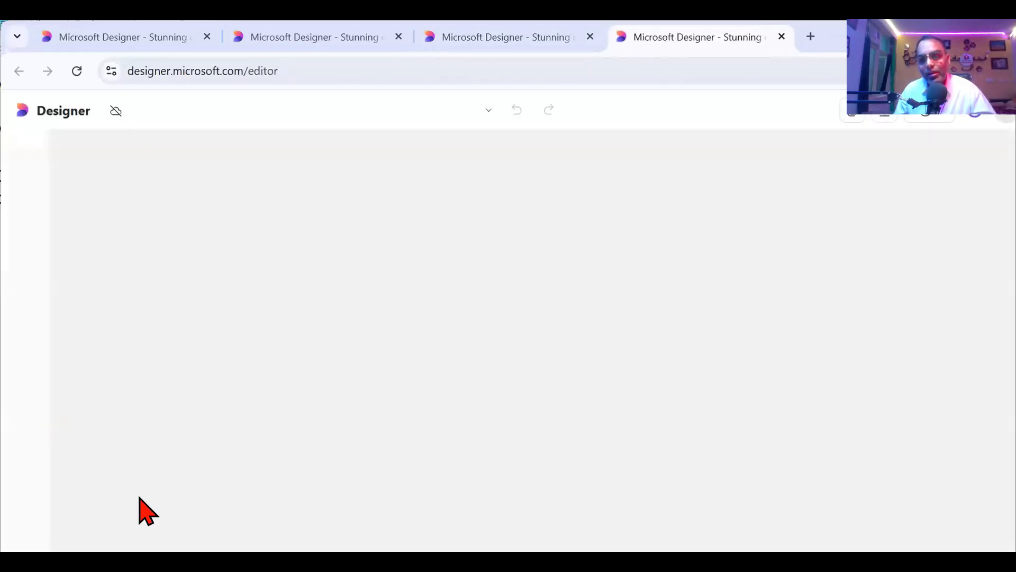
left_click_drag(740, 345, 741, 302)
left_click_drag(726, 438, 716, 403)
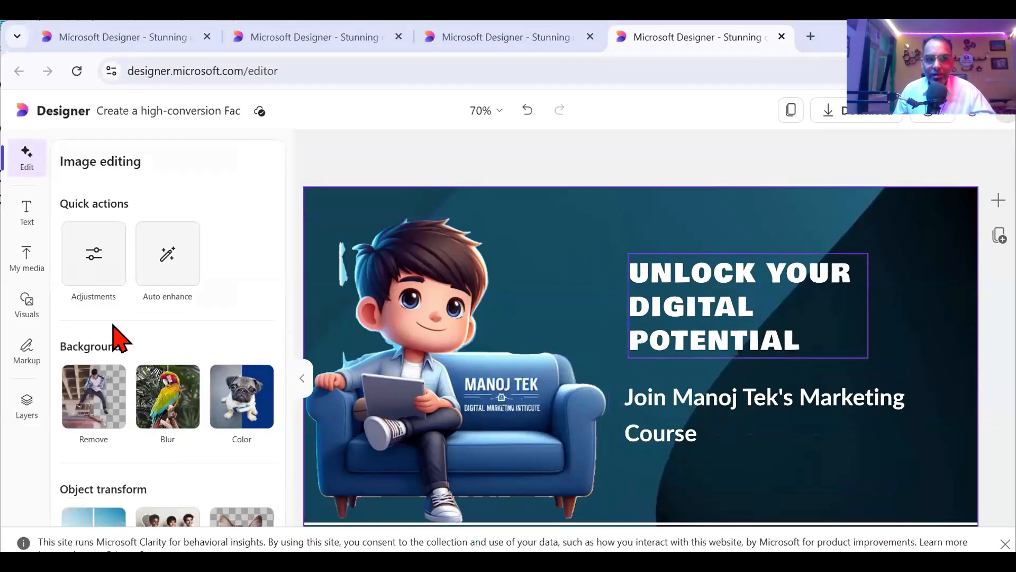
scroll(117, 339, "down", 6)
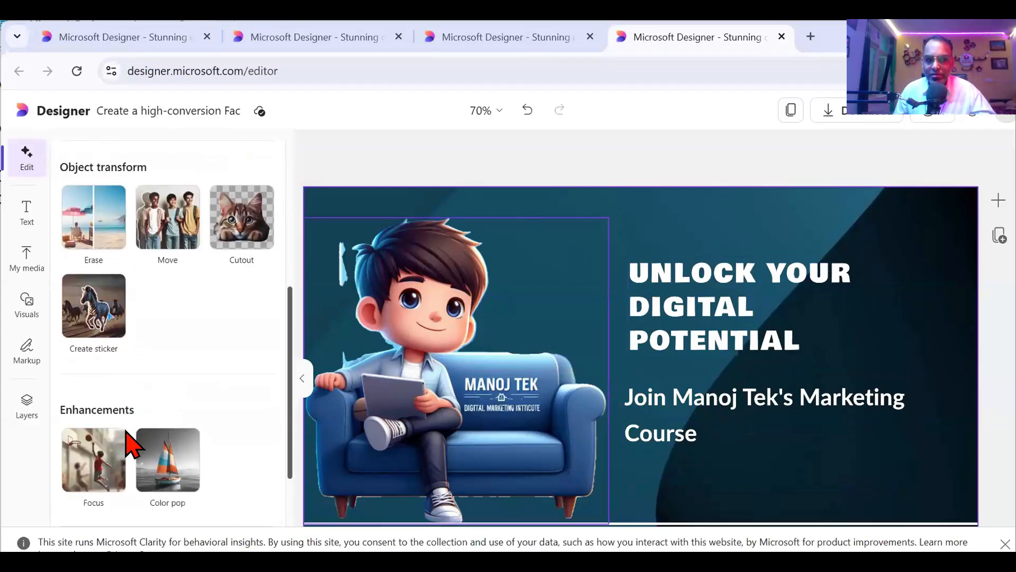
scroll(129, 439, "down", 4)
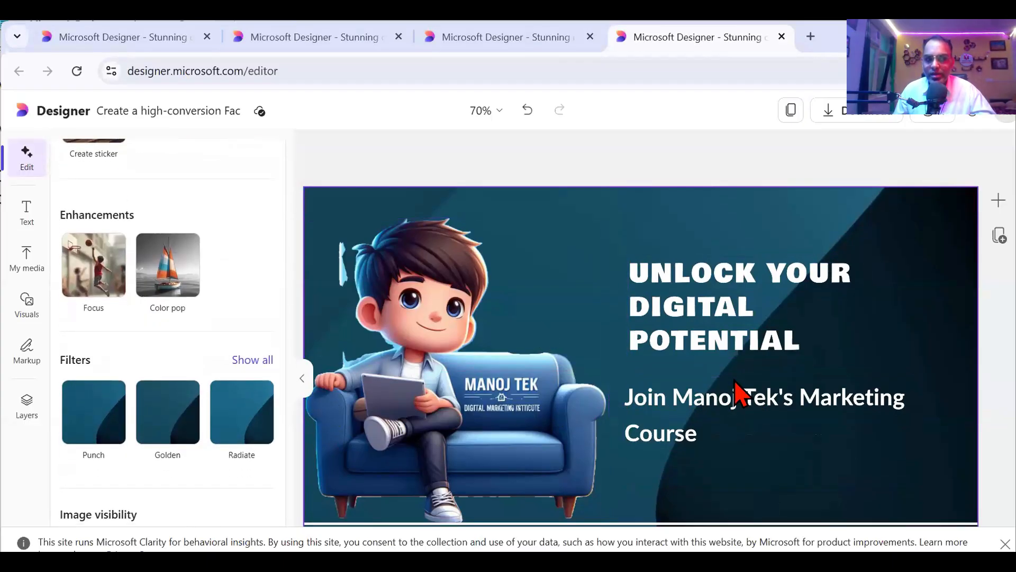
- Give the headline the Modern Caps emphasis style and reposition it above a slightly lowered subtitle
left_click(700, 289)
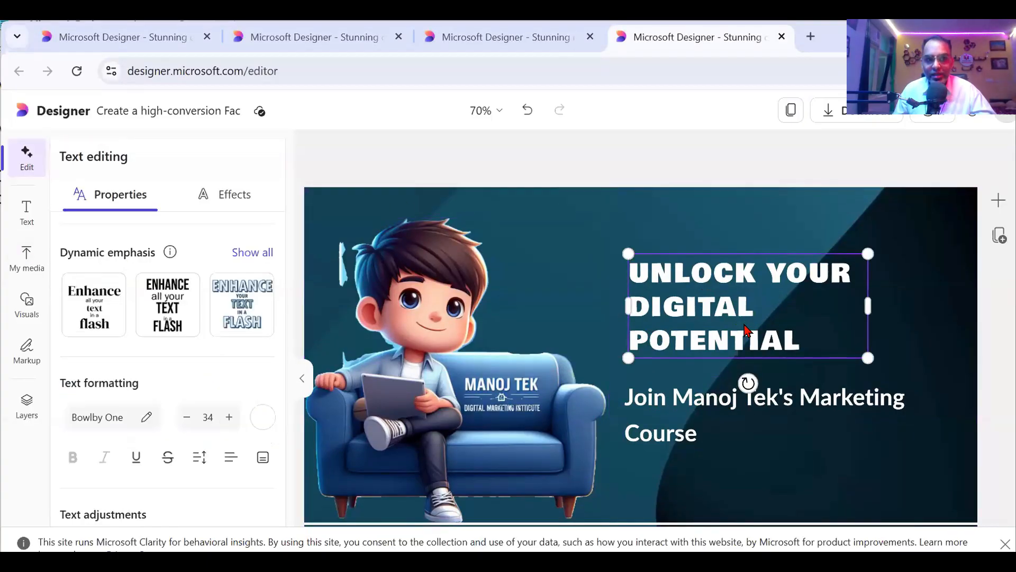
left_click(244, 312)
left_click_drag(690, 324, 704, 381)
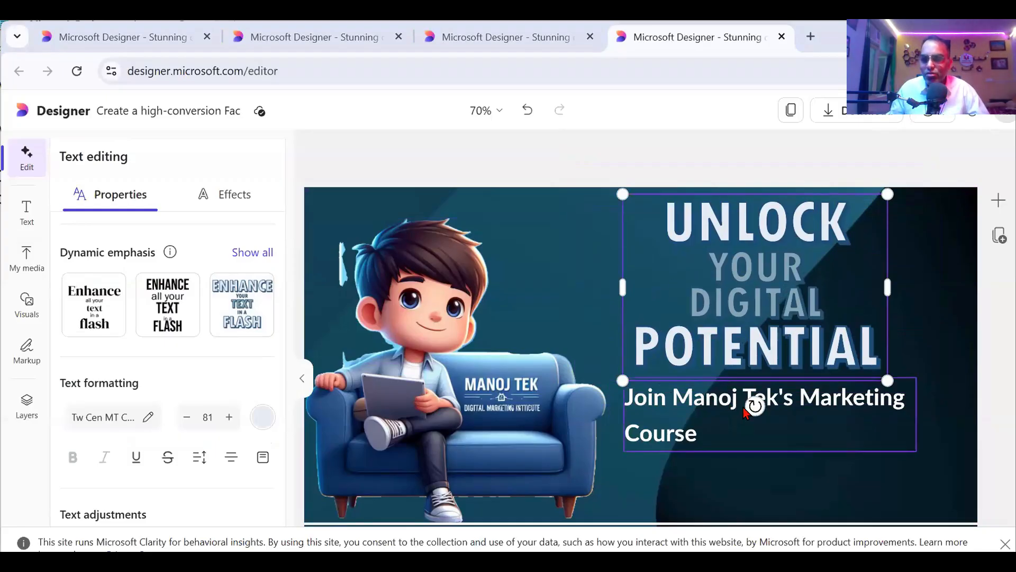
left_click_drag(698, 424, 699, 446)
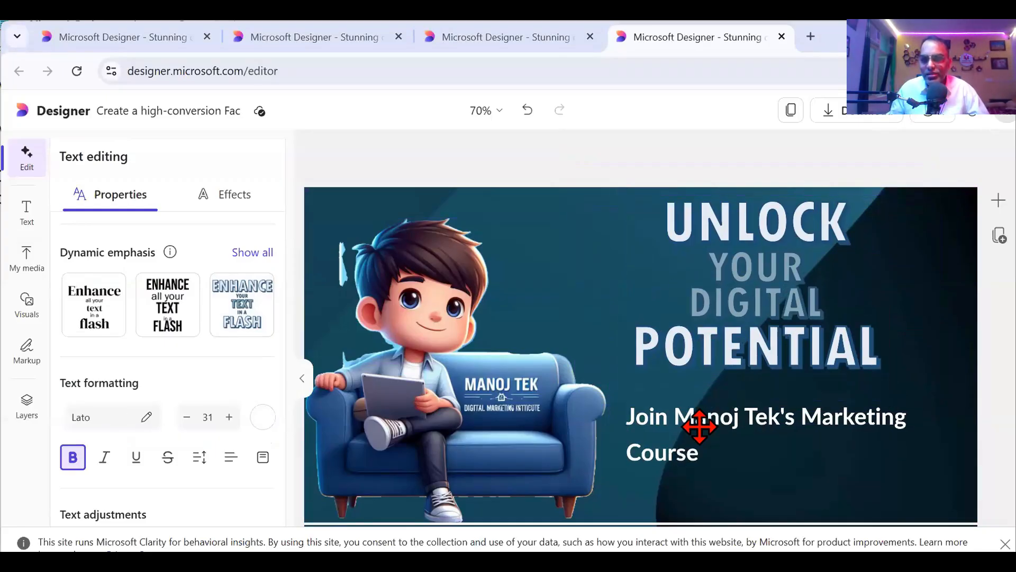
left_click(606, 461)
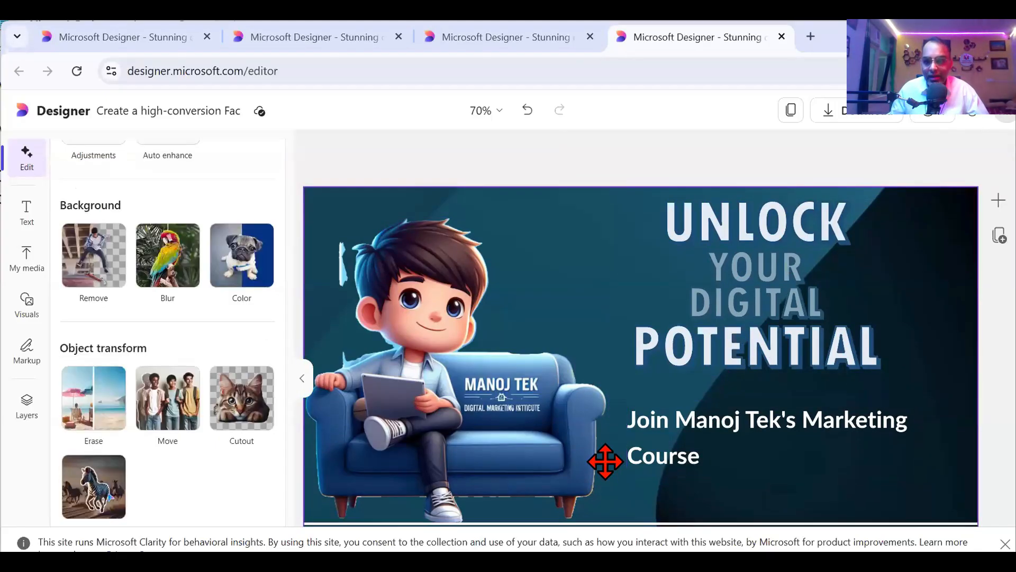
- Add the FOLLOW text preset and place it at the bottom right under the course line
left_click(22, 217)
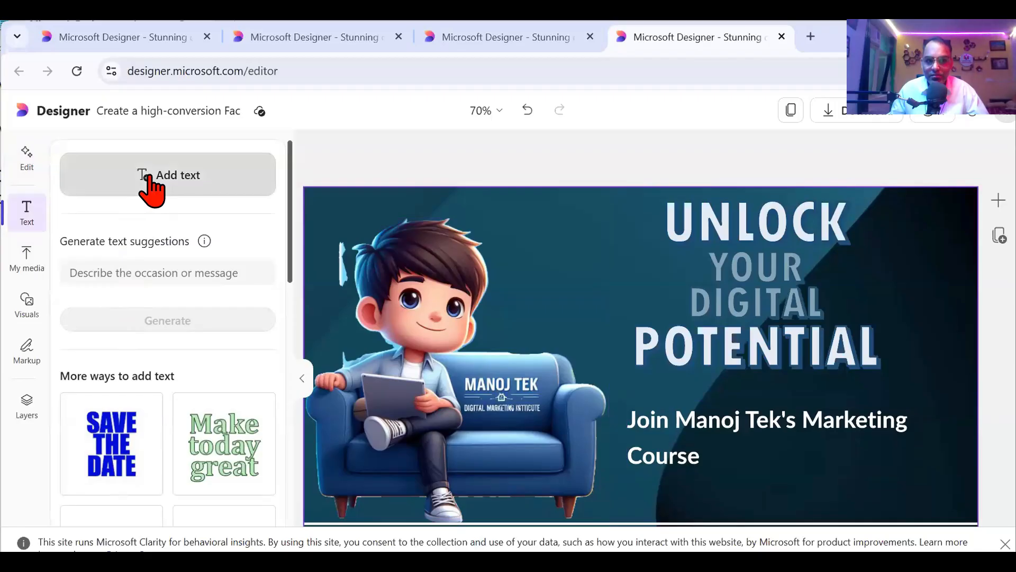
scroll(148, 455, "down", 5)
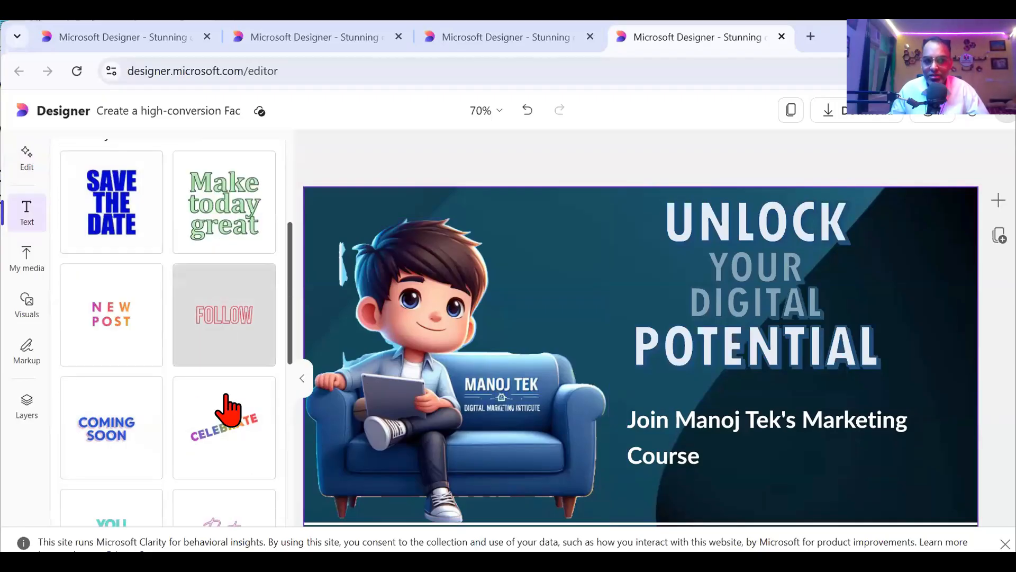
scroll(197, 326, "down", 5)
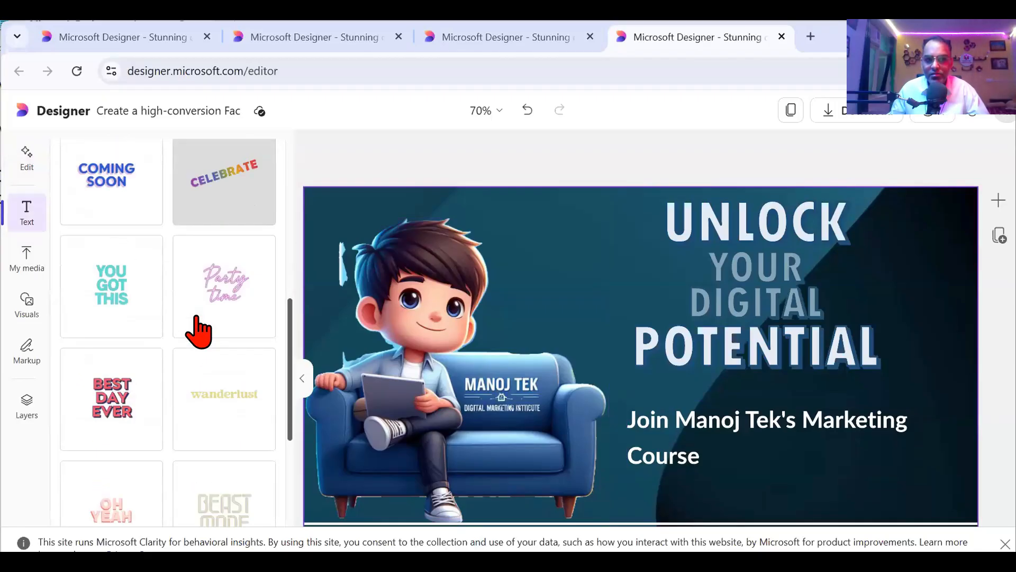
scroll(199, 329, "down", 1)
scroll(206, 352, "down", 5)
scroll(206, 354, "up", 9)
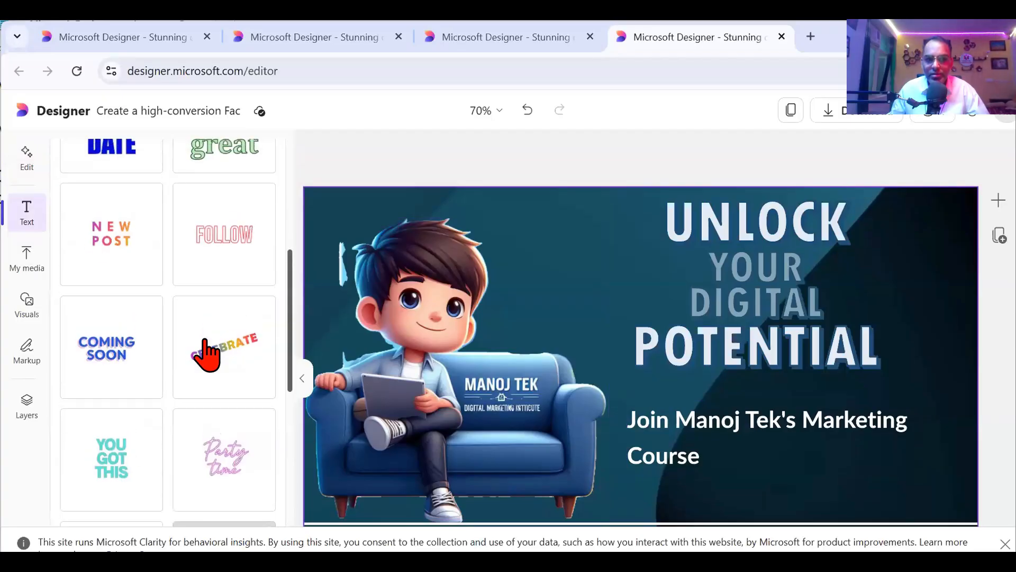
scroll(205, 349, "up", 5)
scroll(204, 344, "down", 3)
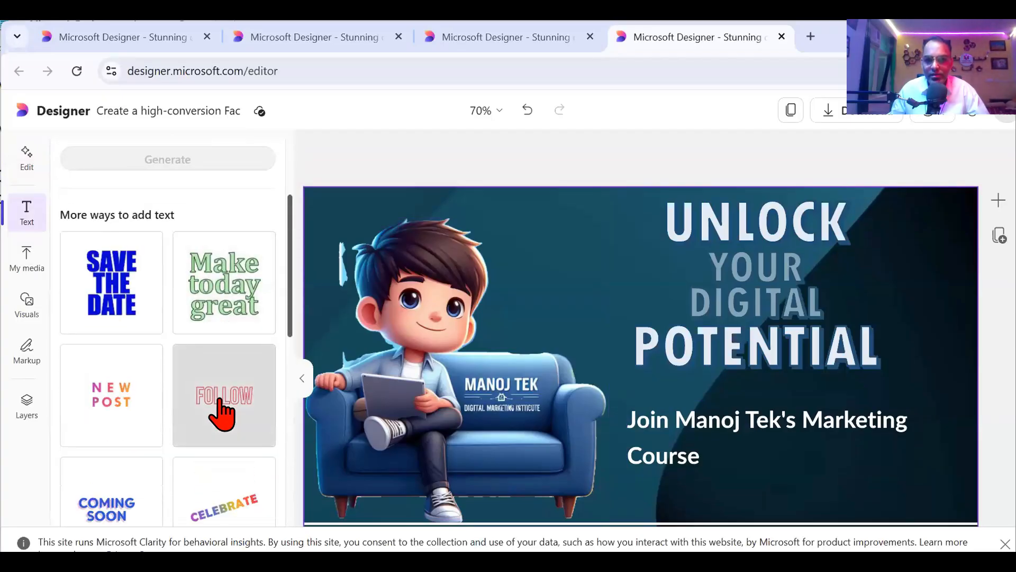
left_click(222, 413)
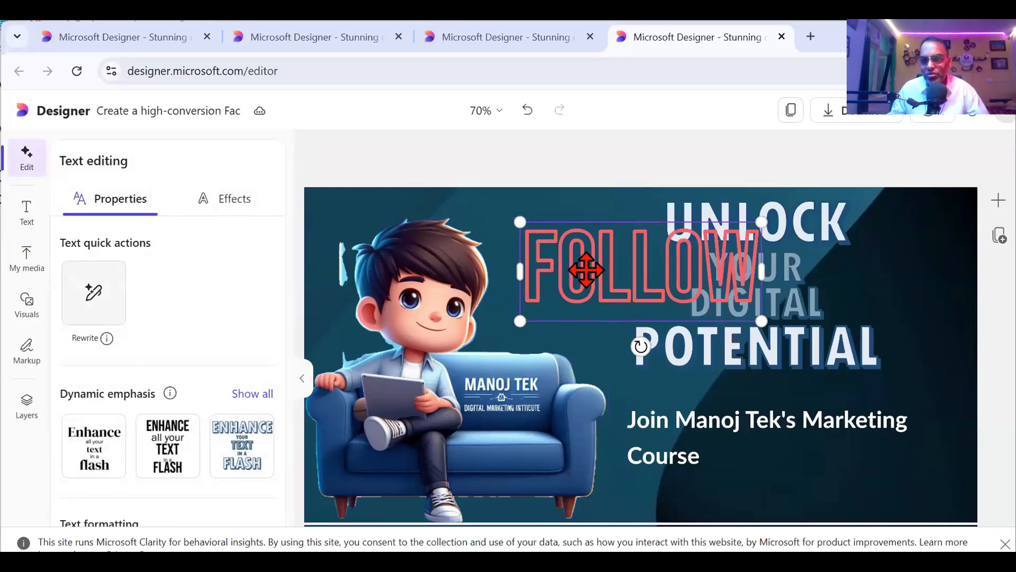
left_click_drag(659, 414, 752, 469)
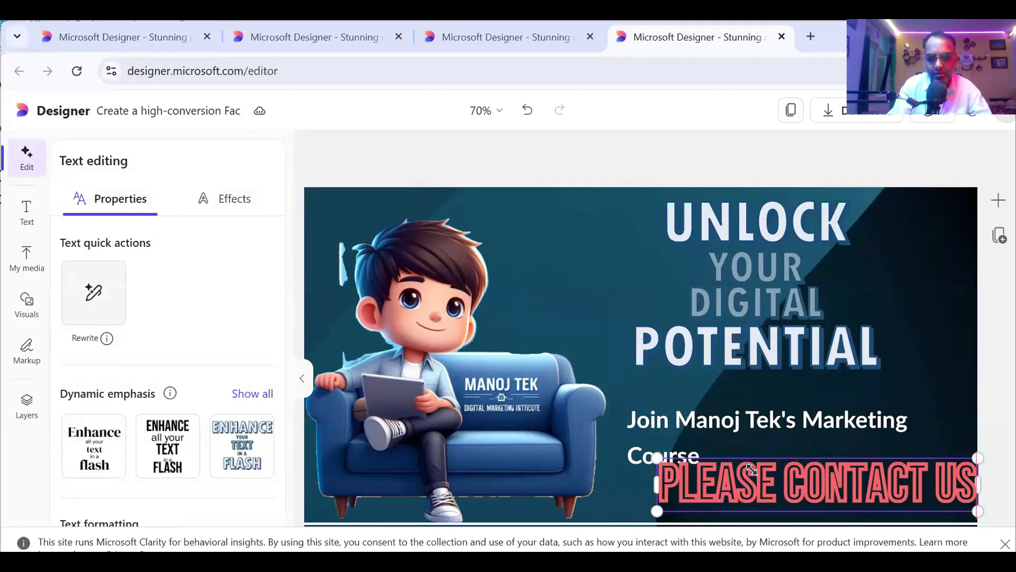
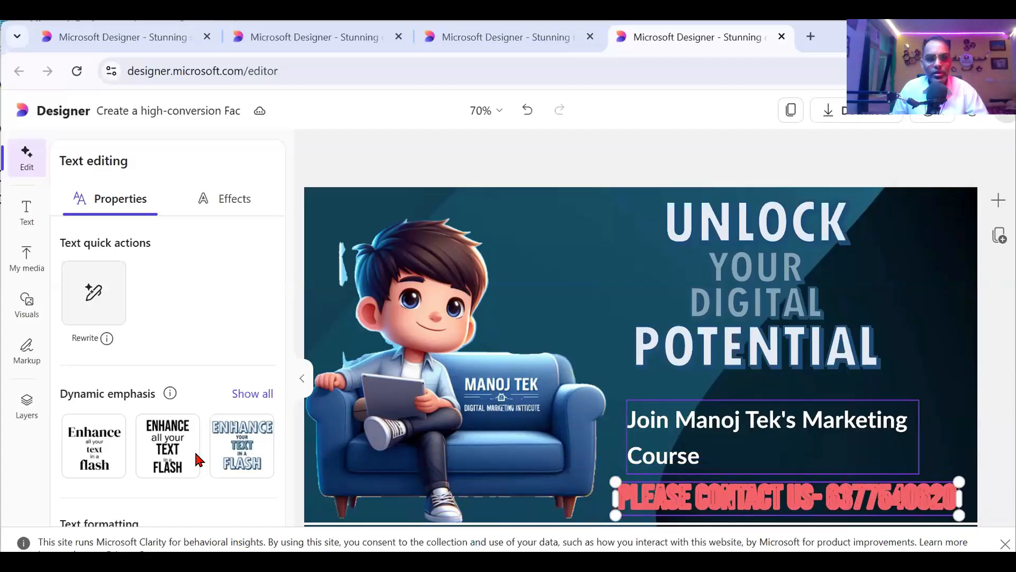
- Change it to the contact phone number, apply Modern Caps, and shrink it into the bottom-right corner
left_click(104, 453)
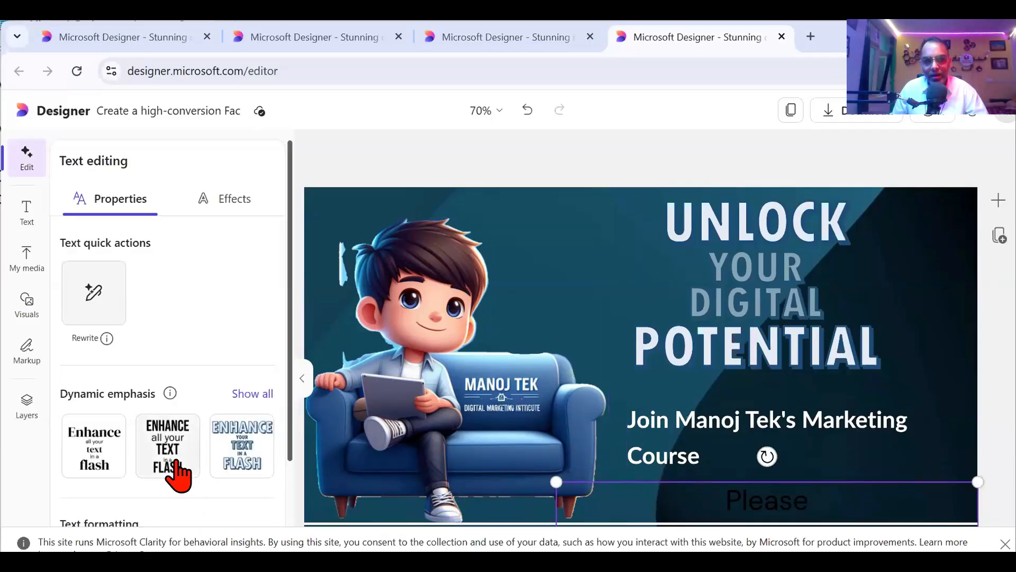
left_click(256, 447)
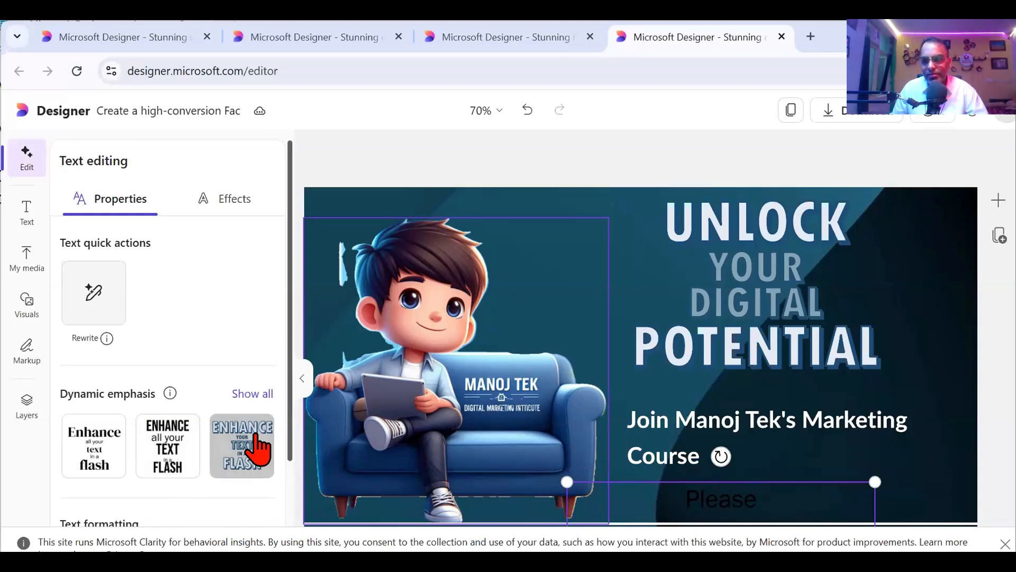
left_click_drag(762, 479, 803, 387)
left_click_drag(607, 387, 708, 472)
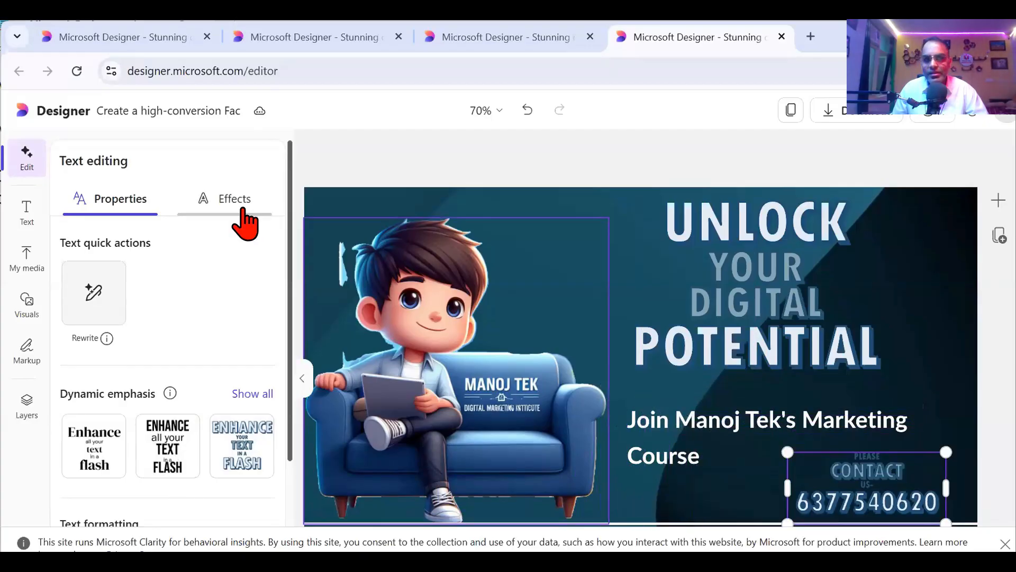
- Make the UNLOCK YOUR DIGITAL POTENTIAL headline's outline more transparent
left_click(242, 209)
scroll(225, 294, "down", 5)
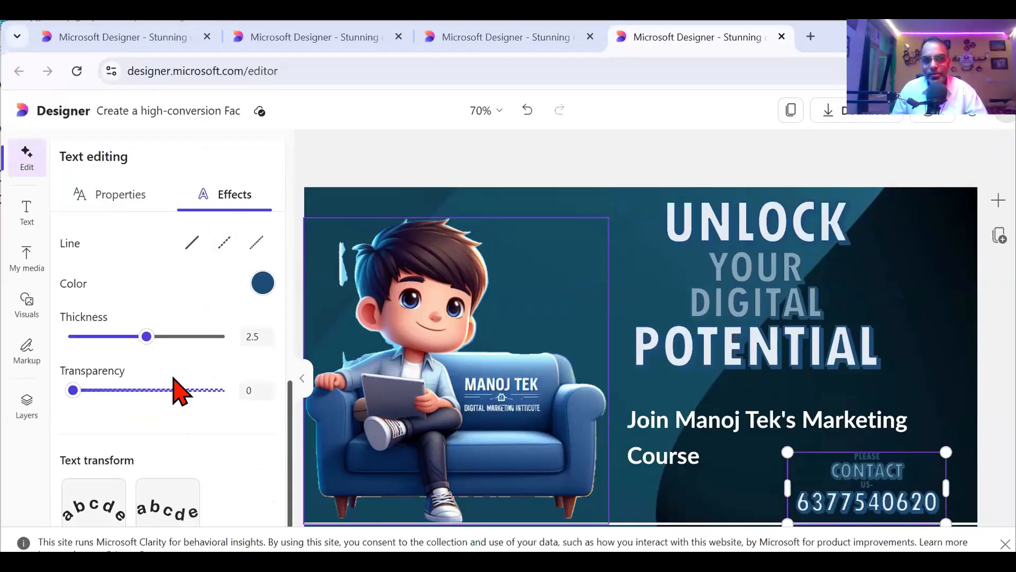
left_click(758, 286)
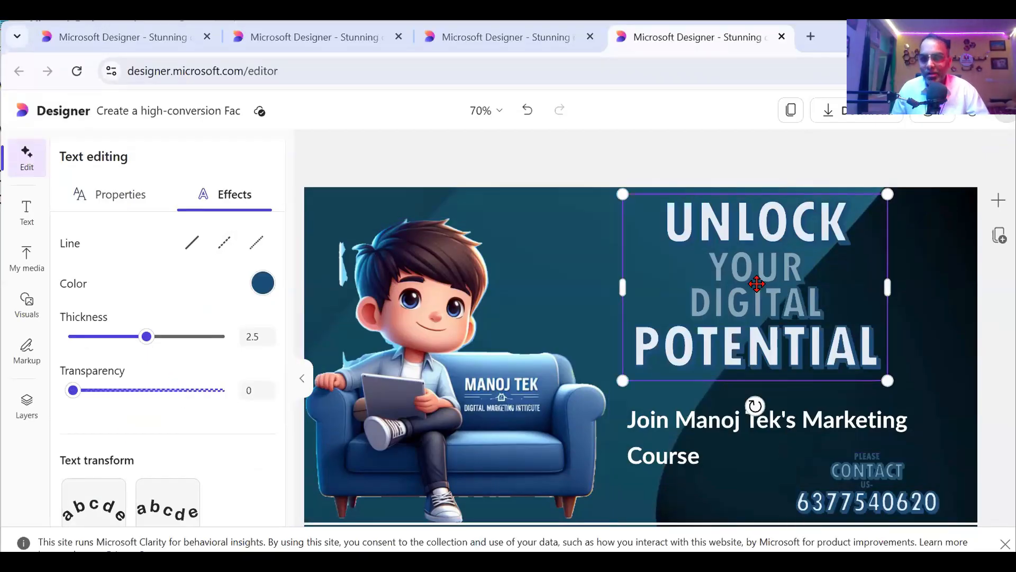
left_click_drag(71, 392, 23, 398)
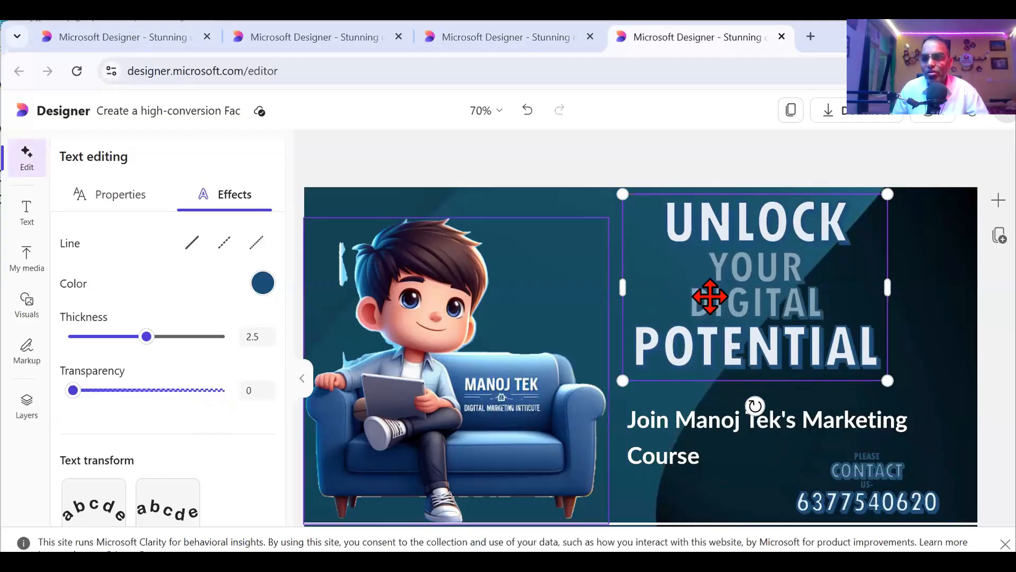
- Add a drop shadow to the course slogan and raise its transparency to 58
left_click(672, 428)
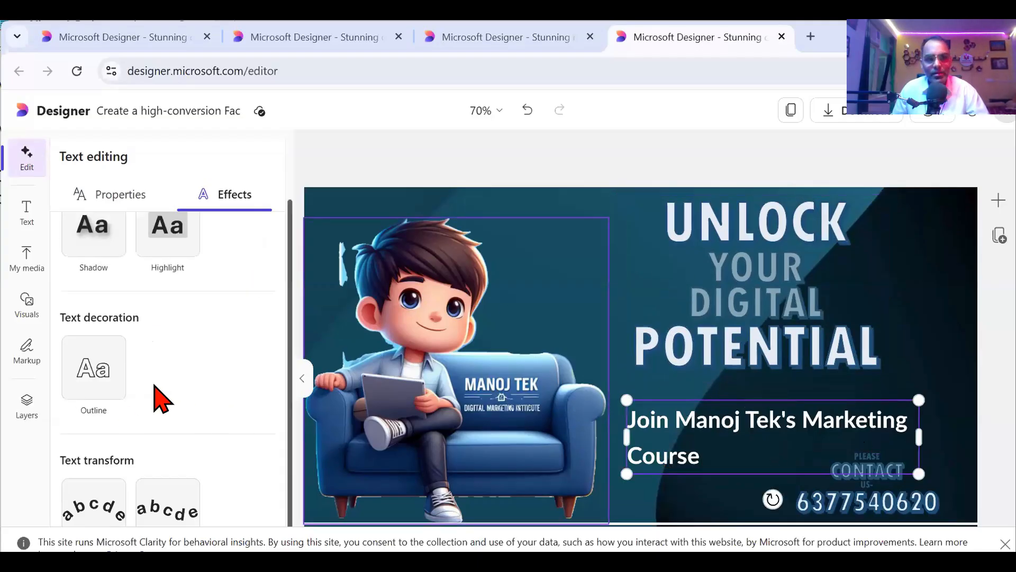
scroll(127, 292, "up", 2)
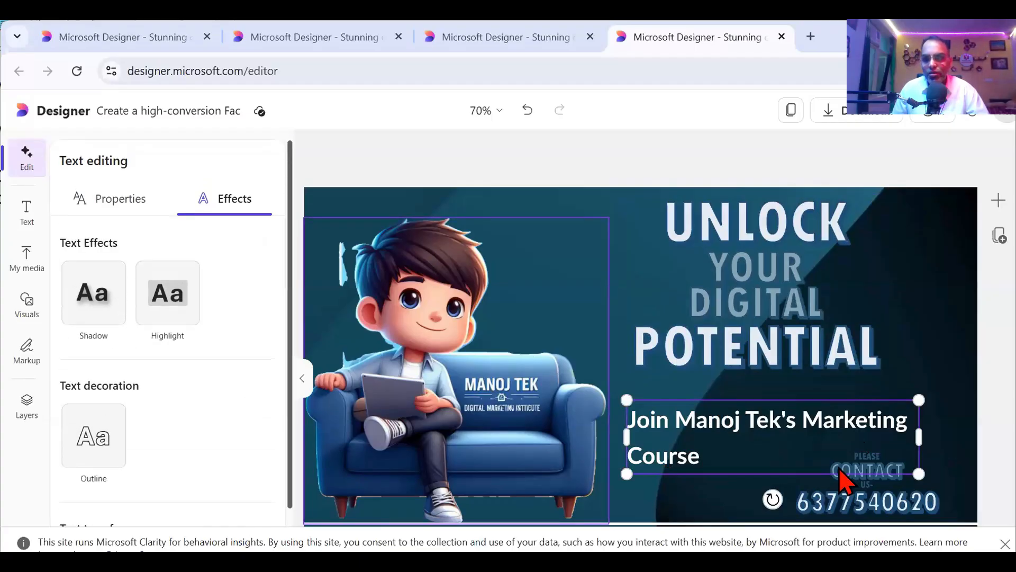
left_click(100, 318)
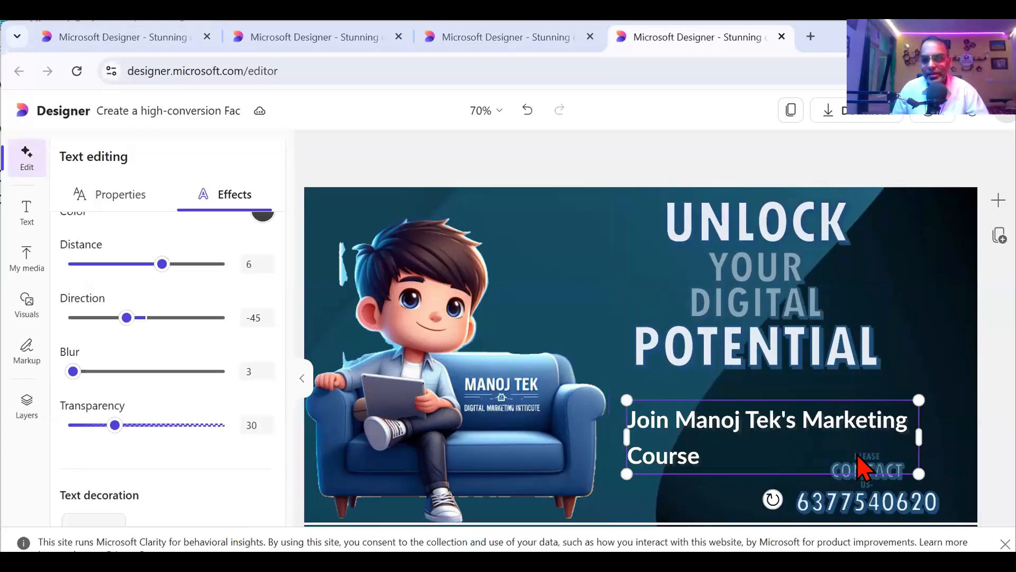
scroll(277, 397, "down", 1)
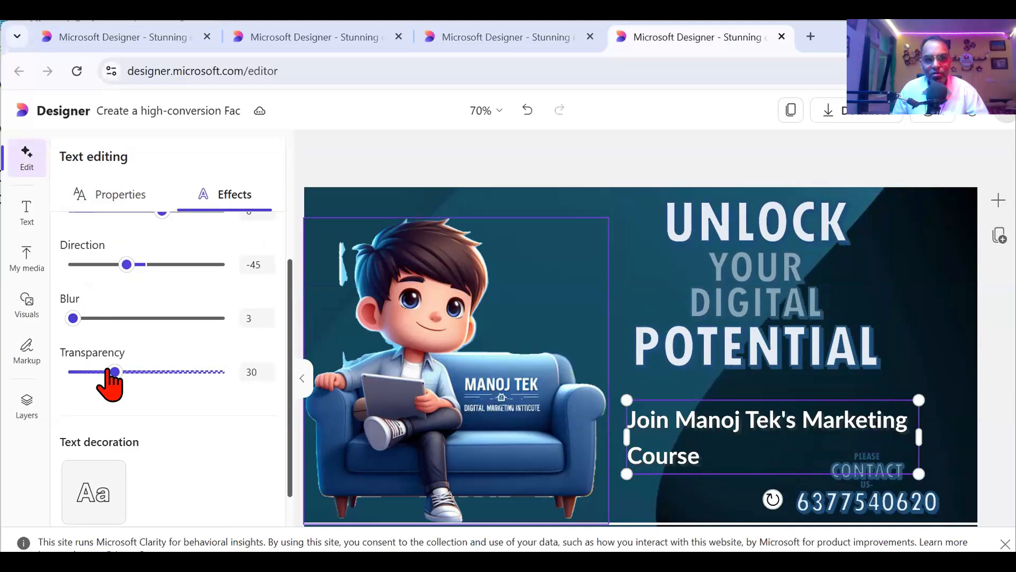
left_click_drag(113, 372, 207, 372)
scroll(159, 470, "down", 2)
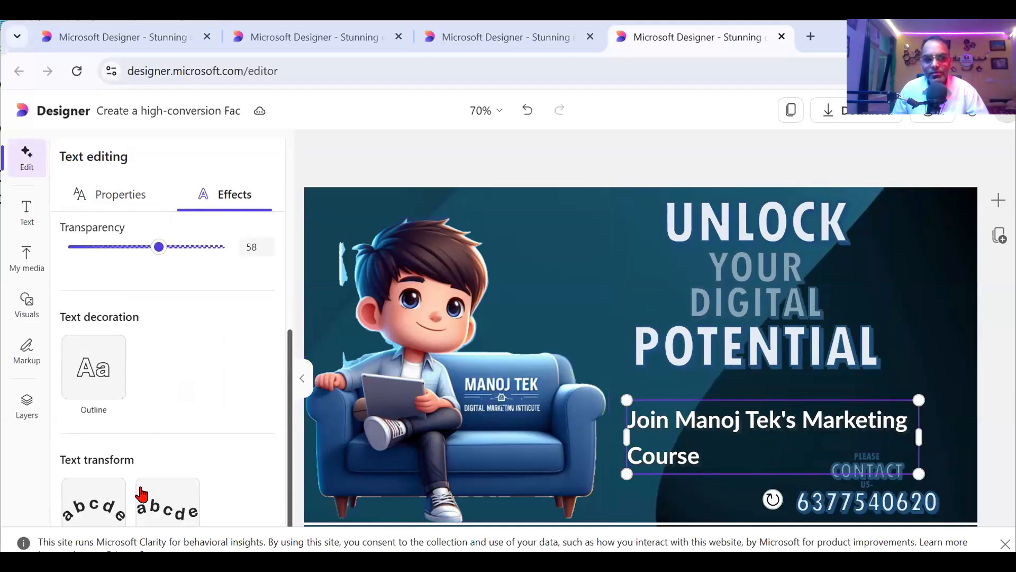
- Apply the Arch text transform to the slogan and move it above the headline
left_click(94, 502)
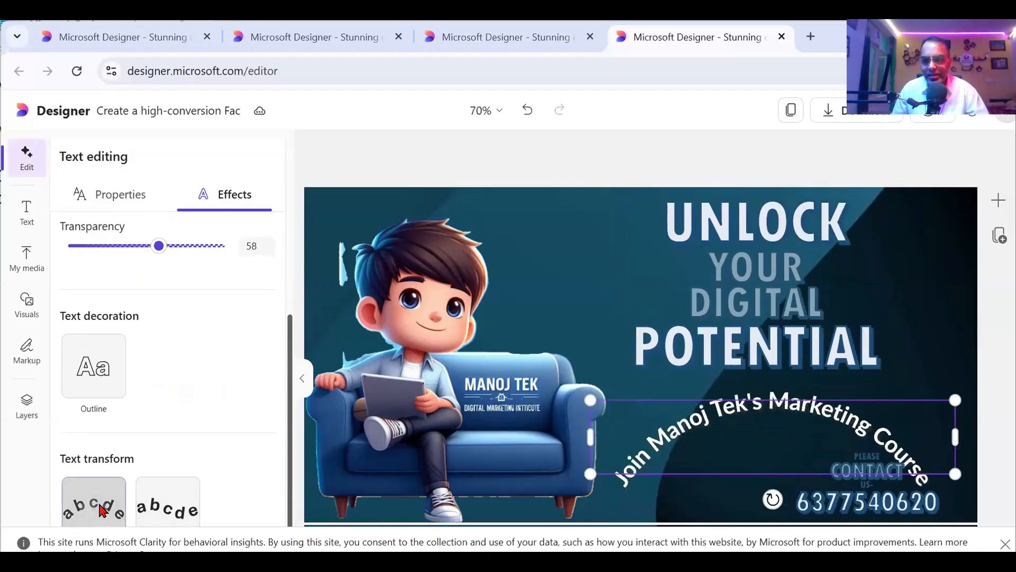
scroll(106, 503, "down", 1)
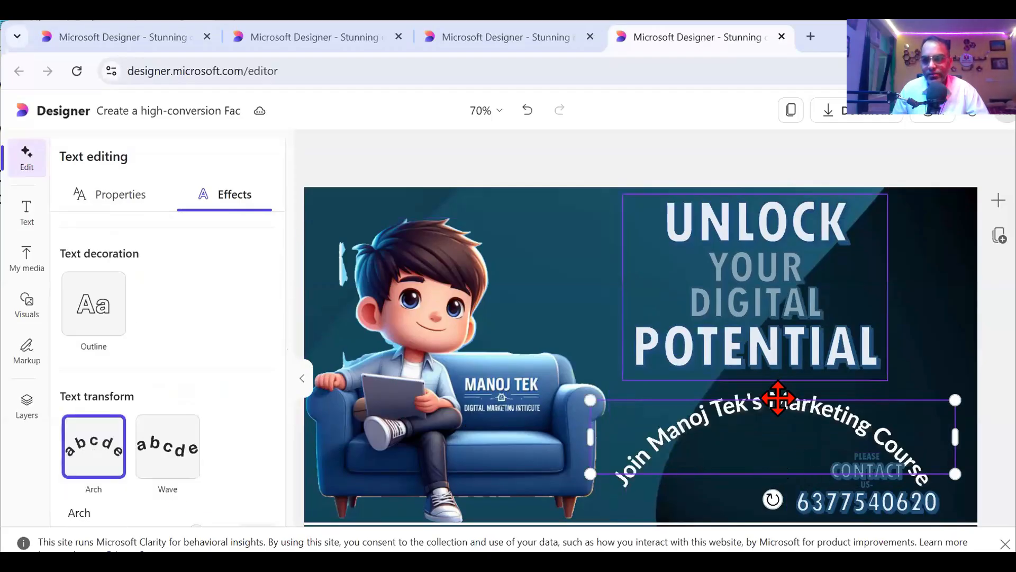
left_click_drag(778, 401, 748, 205)
- Position the headline below the arched slogan and centre the contact number under POTENTIAL
left_click(748, 260)
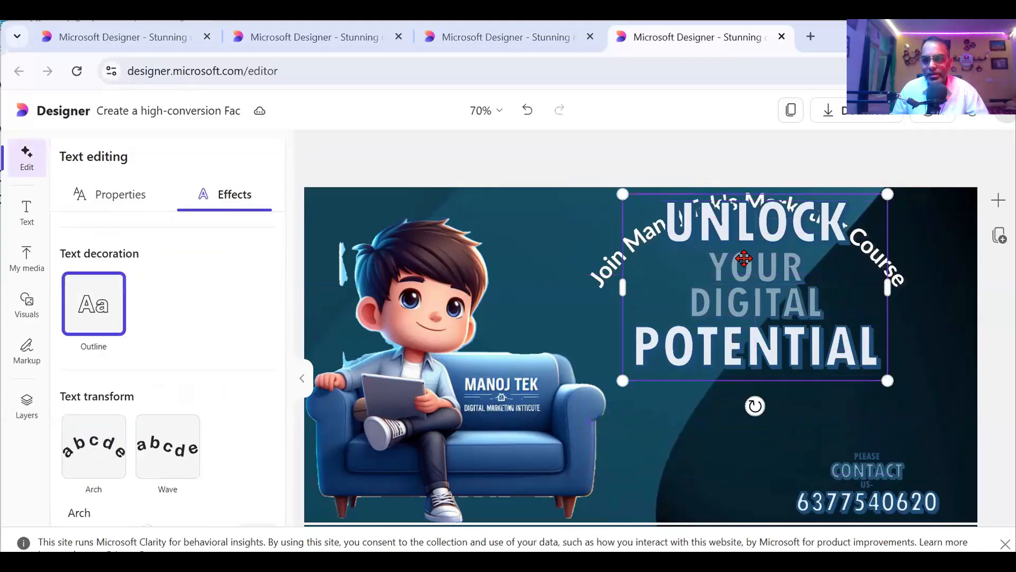
left_click_drag(728, 358, 810, 438)
left_click_drag(852, 469, 746, 472)
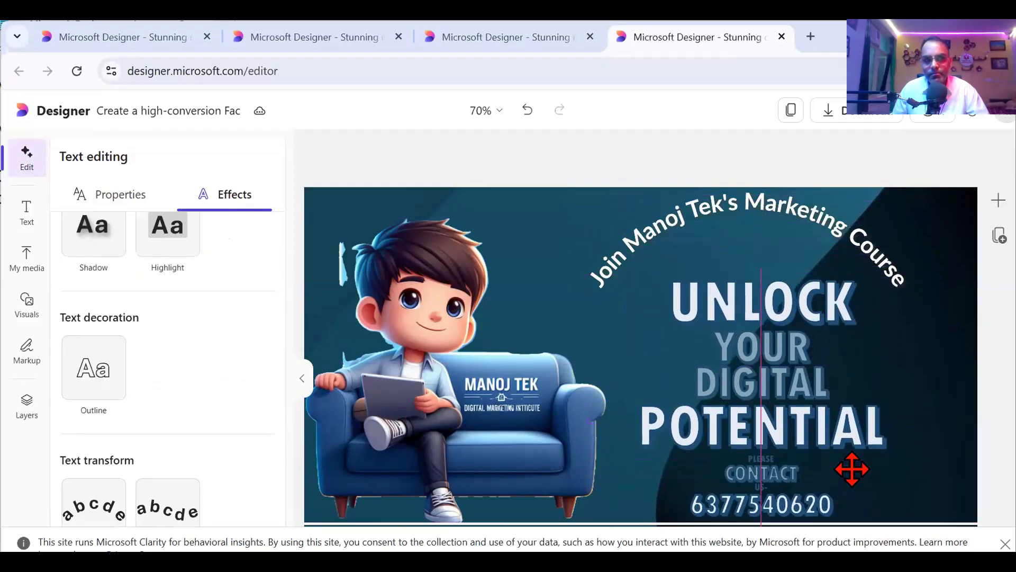
left_click(770, 303)
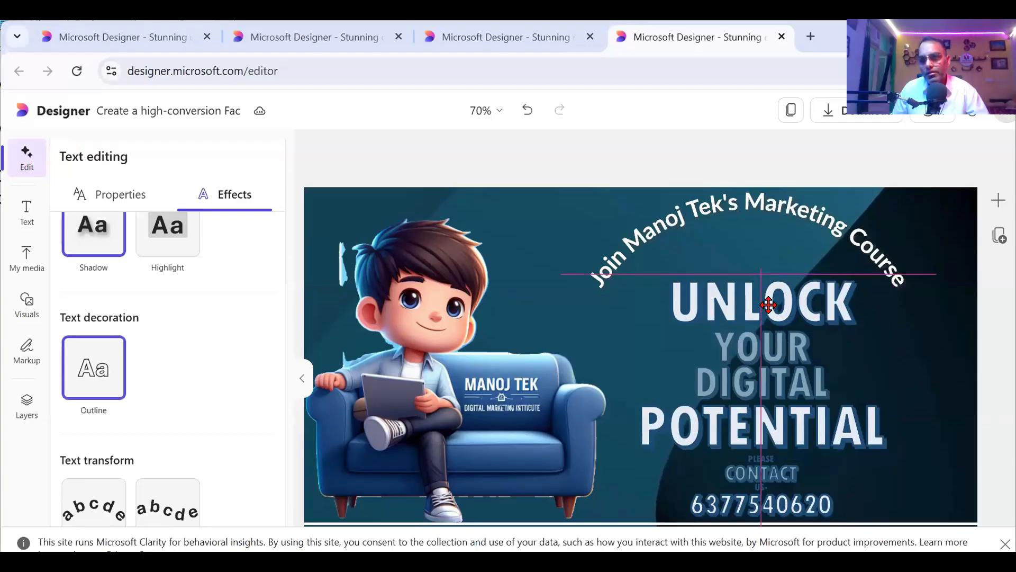
left_click_drag(768, 305, 769, 288)
- Reselect the arched slogan and review its general text properties
left_click(720, 208)
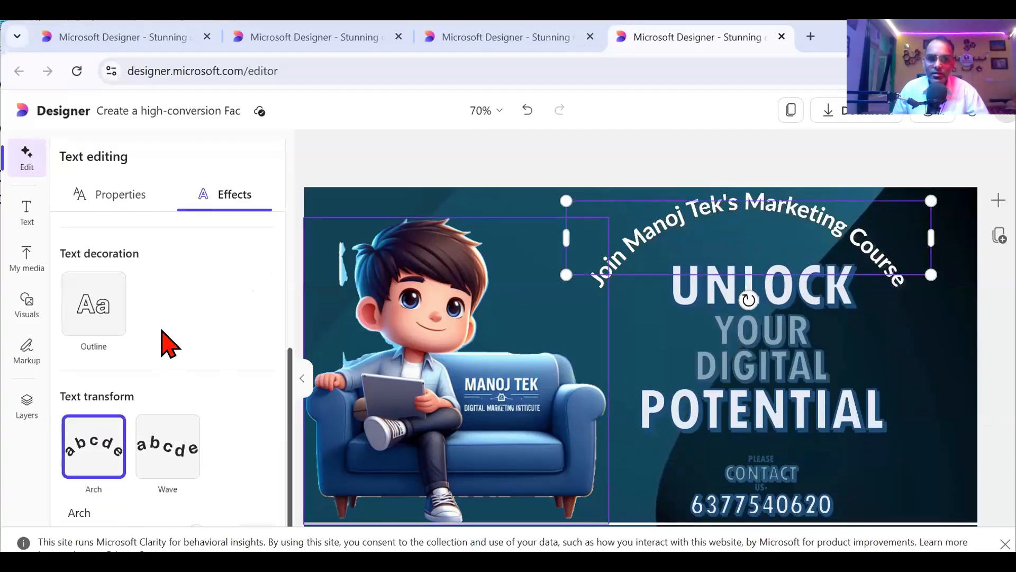
scroll(170, 345, "up", 3)
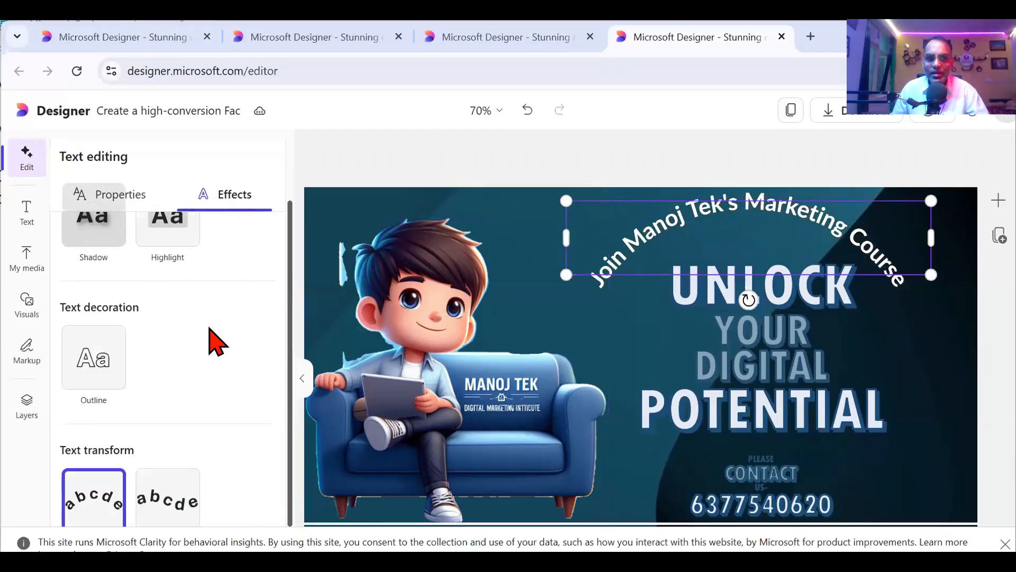
scroll(212, 342, "up", 1)
scroll(212, 342, "down", 2)
scroll(210, 337, "down", 1)
left_click(124, 215)
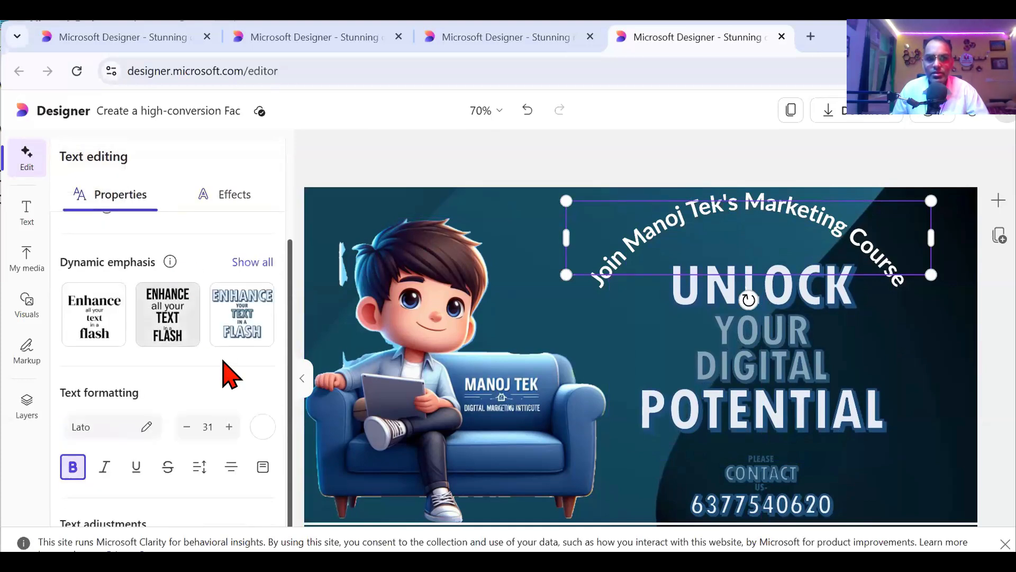
scroll(226, 384, "up", 3)
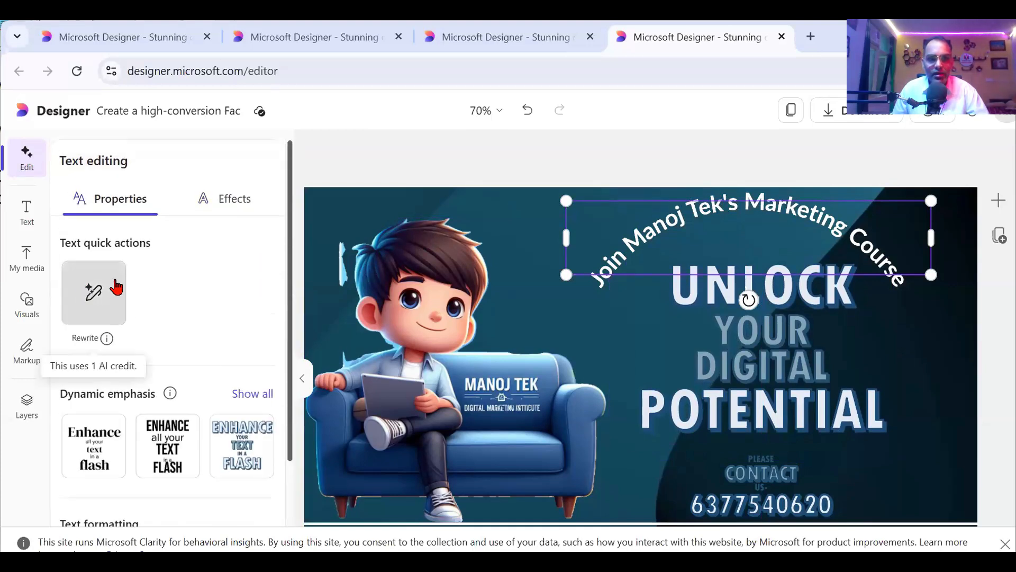
- Rewrite the arched slogan as an 'Enroll in' Marketing Masterclass line and raise its font size to 33
left_click(98, 296)
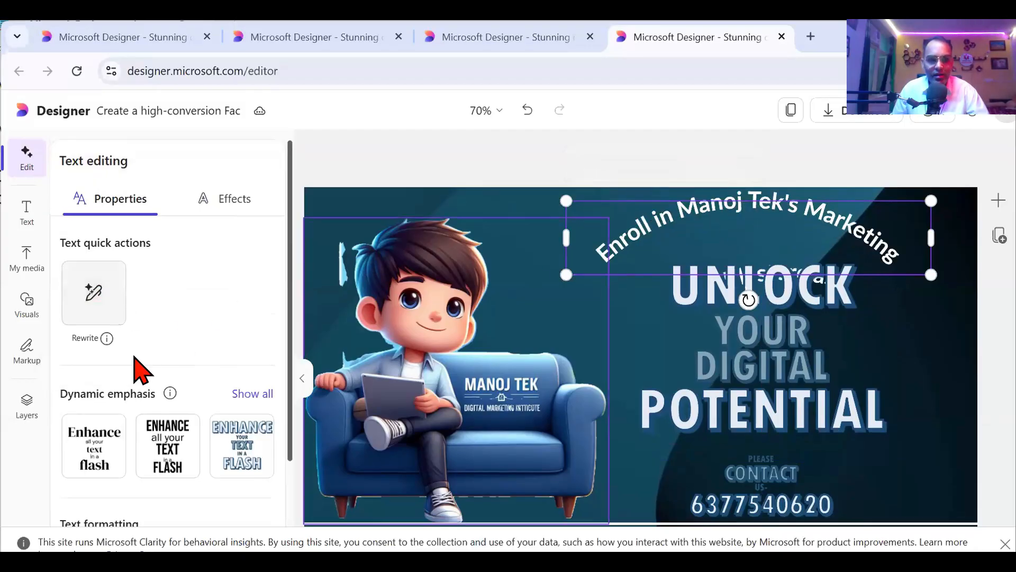
scroll(139, 373, "down", 3)
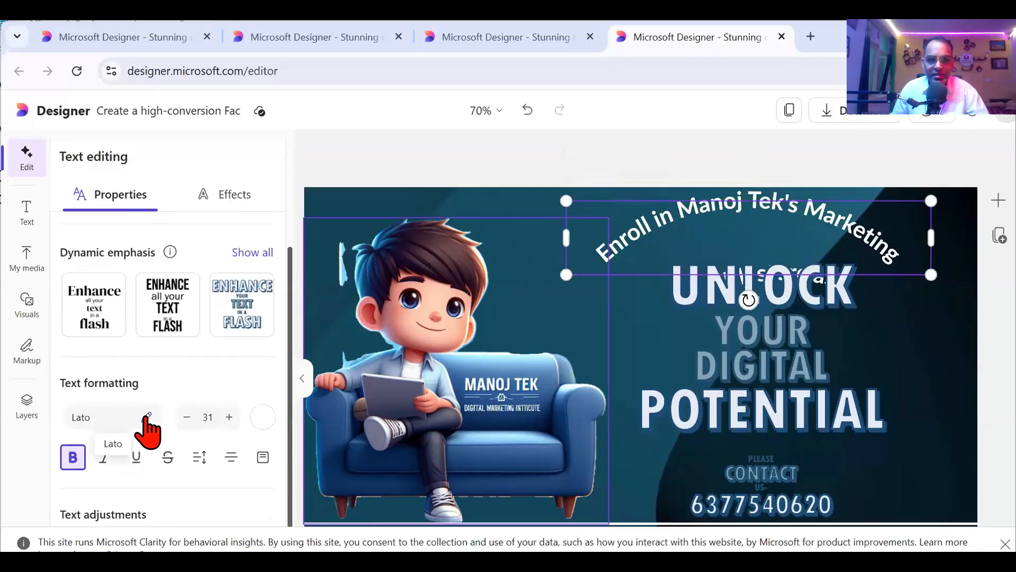
left_click(230, 417)
left_click(229, 417)
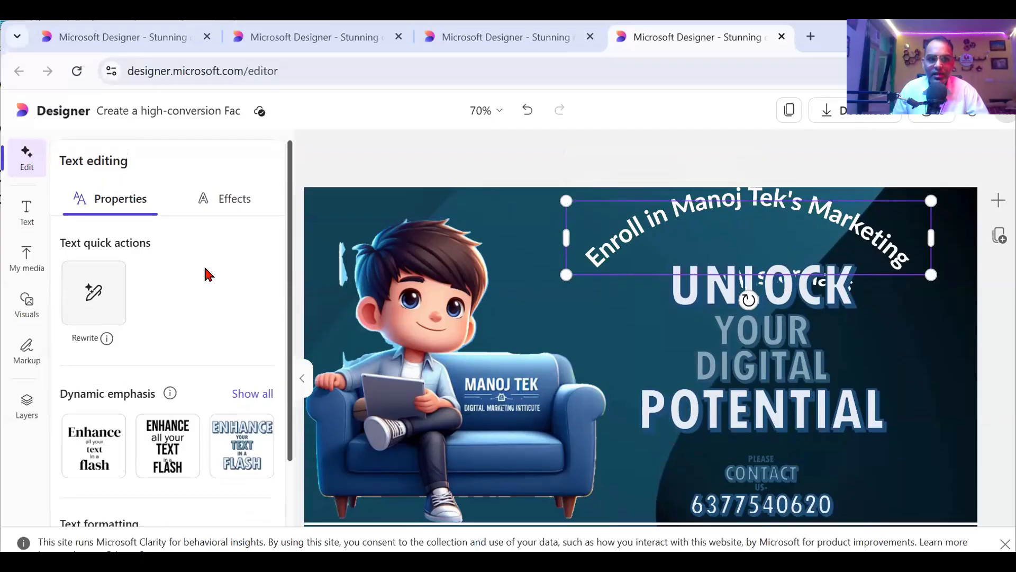
- Lower the headline block and shift it right, nudging the slogan up, so 'Masterclass' shows
left_click(28, 214)
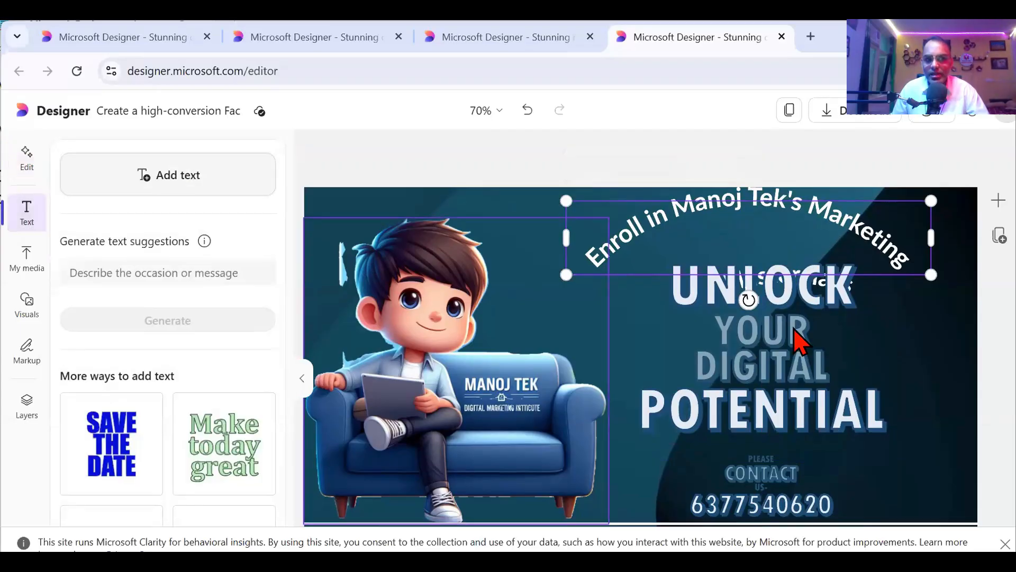
left_click(695, 228)
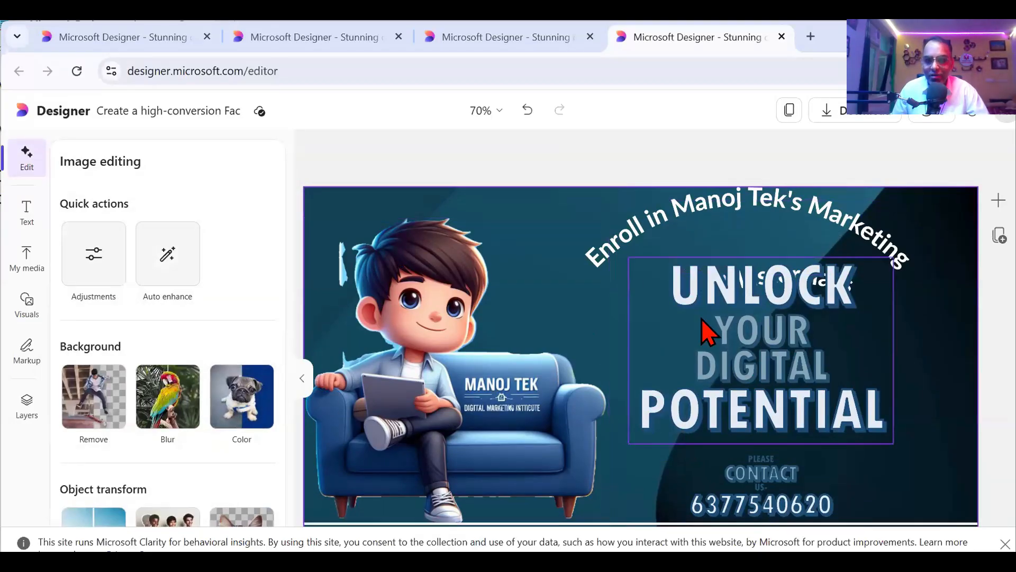
scroll(205, 479, "down", 3)
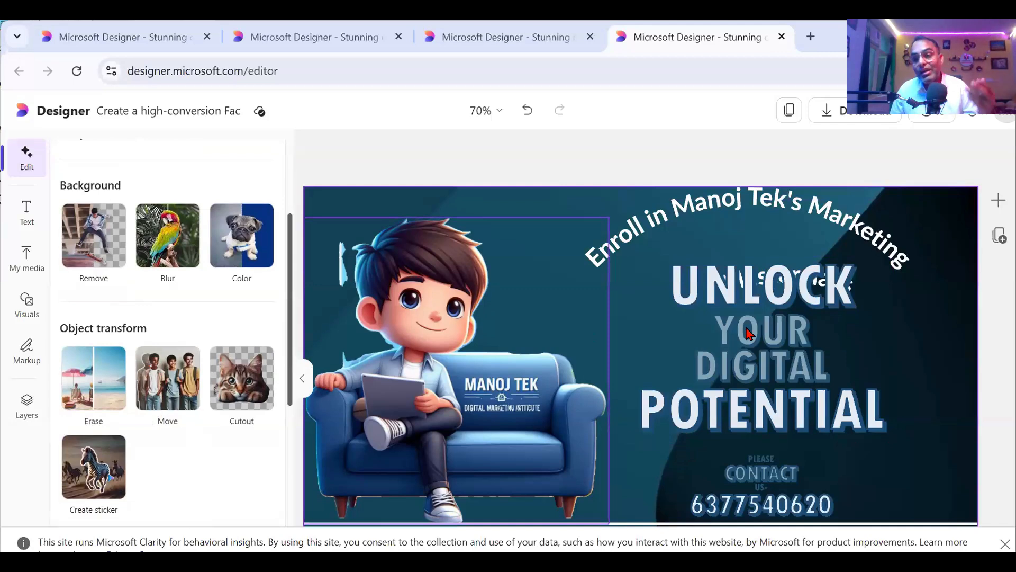
left_click_drag(797, 367, 798, 398)
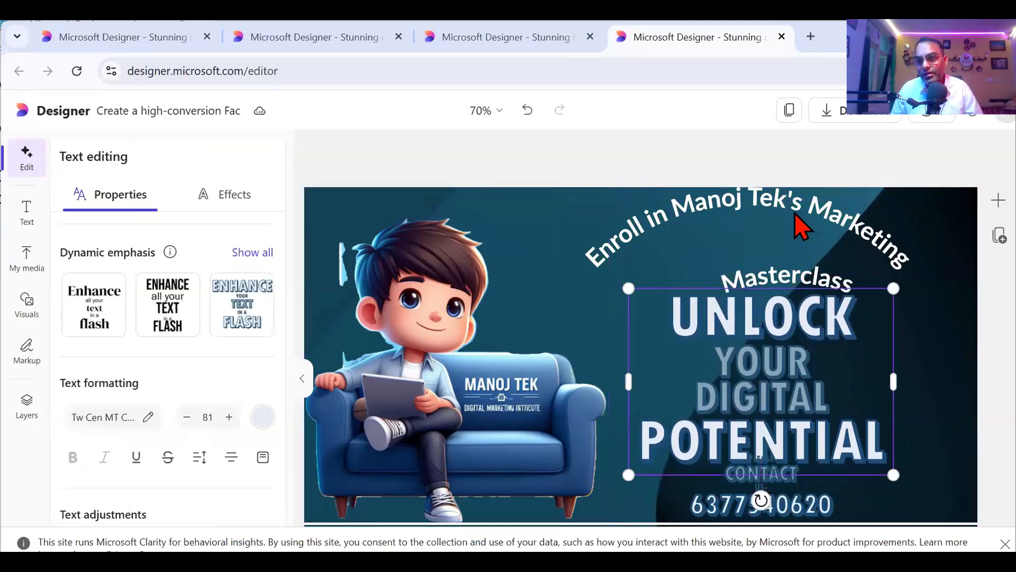
left_click_drag(810, 221, 797, 204)
left_click_drag(771, 417, 780, 402)
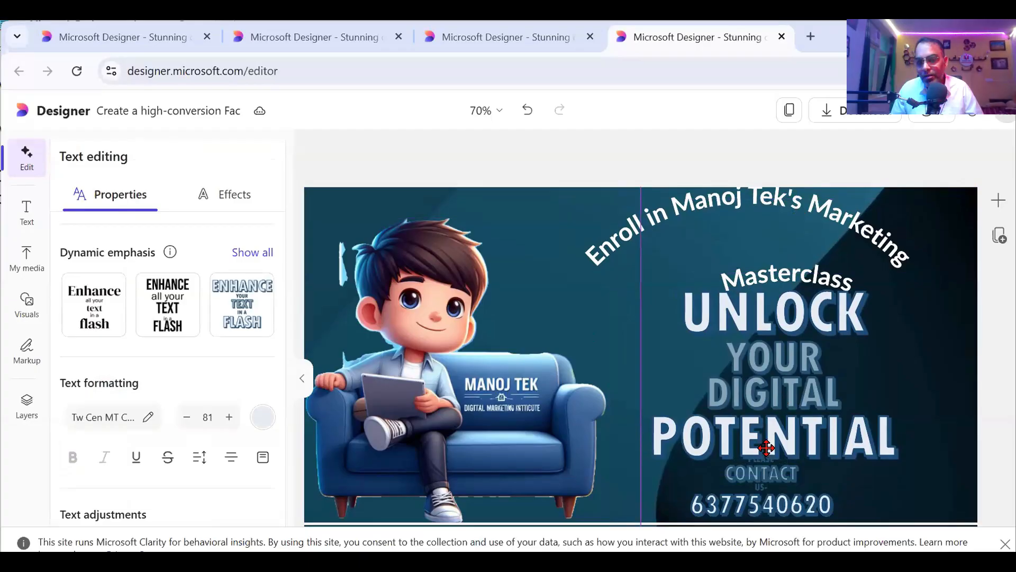
left_click_drag(766, 448, 768, 448)
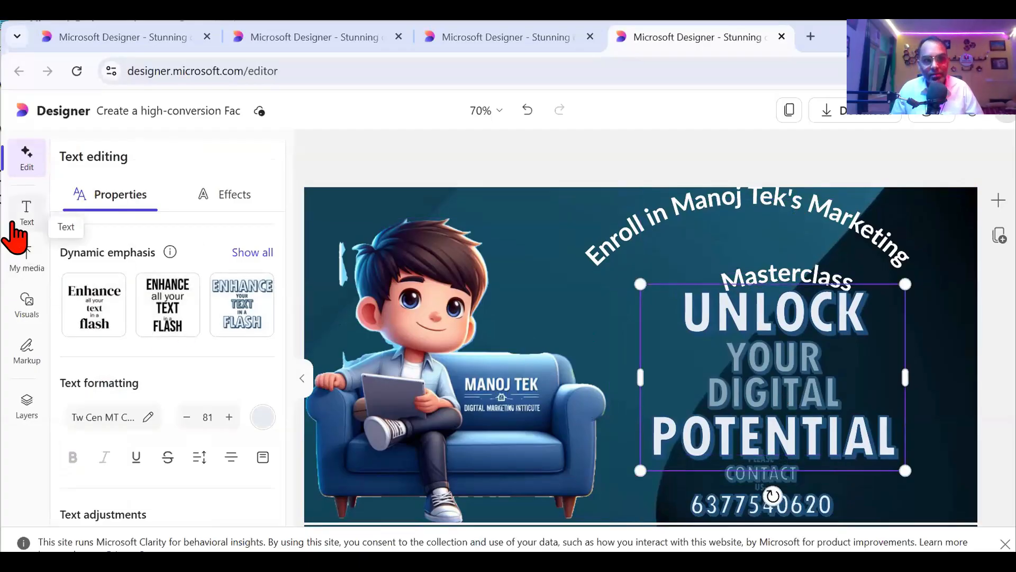
- Upload the innovative-entrepreneur portrait illustration from Downloads into My media
left_click(28, 262)
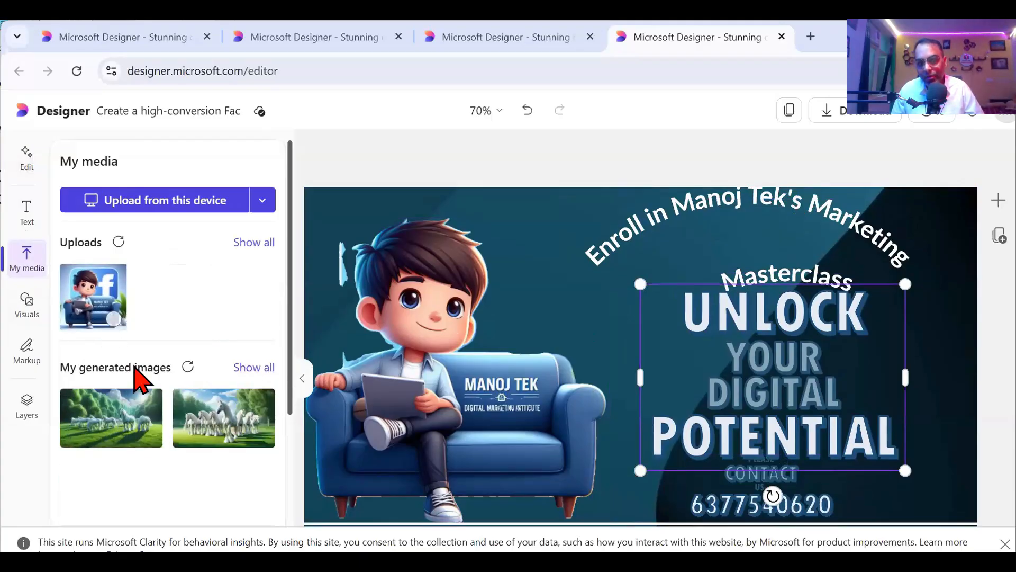
scroll(231, 424, "down", 2)
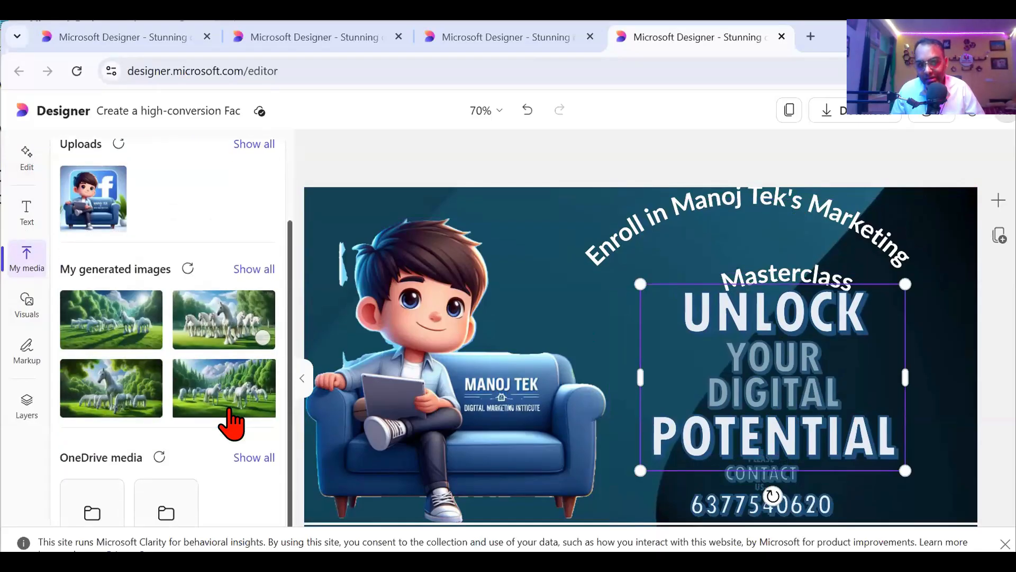
scroll(231, 418, "up", 3)
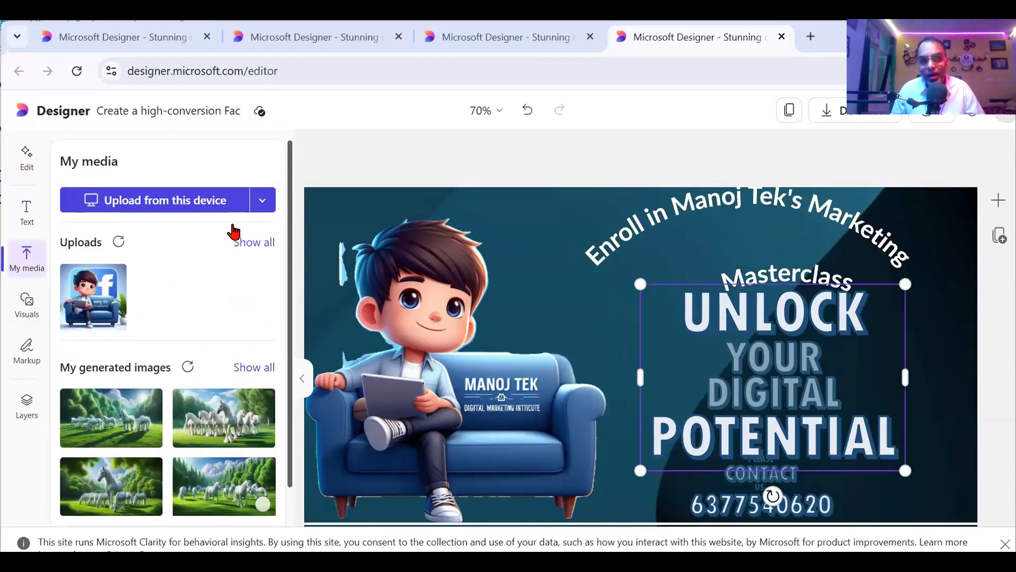
left_click(186, 202)
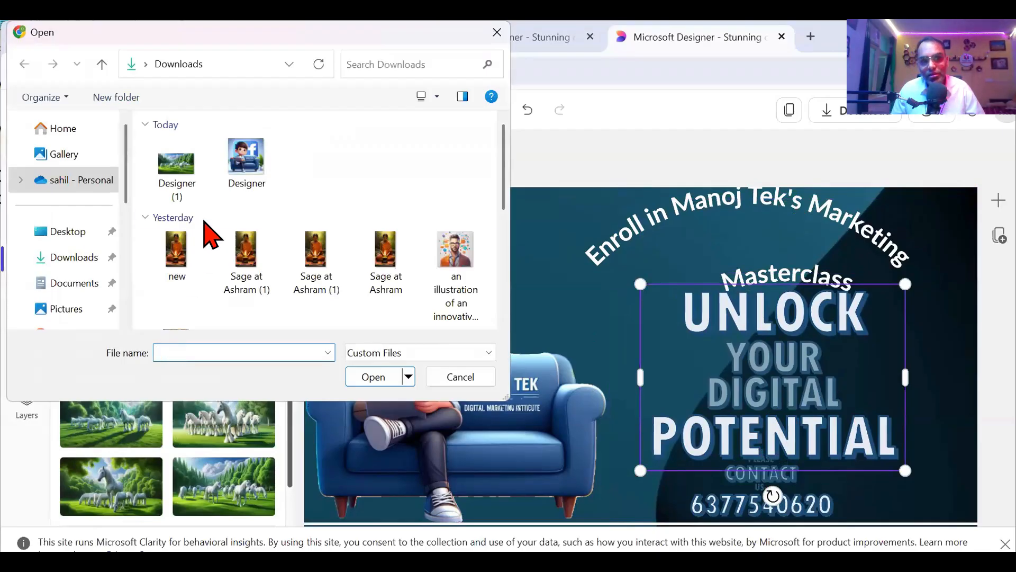
left_click(448, 272)
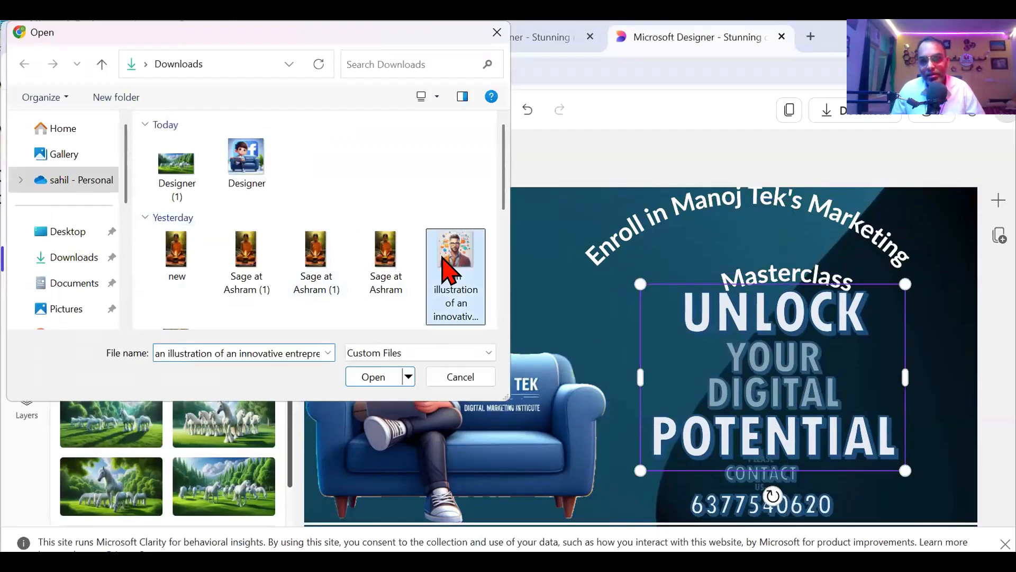
double_click(448, 272)
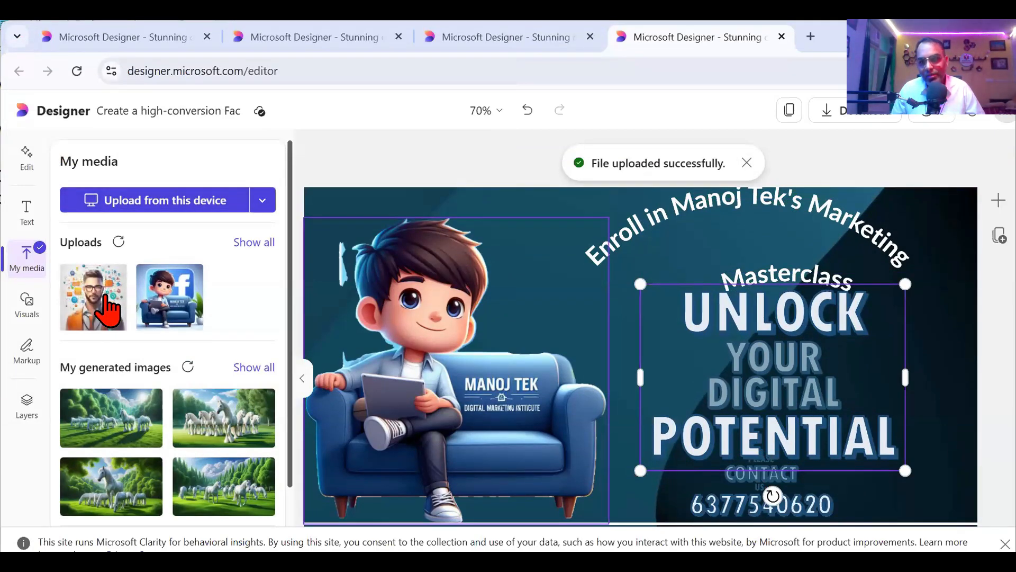
left_click(106, 301)
right_click(717, 363)
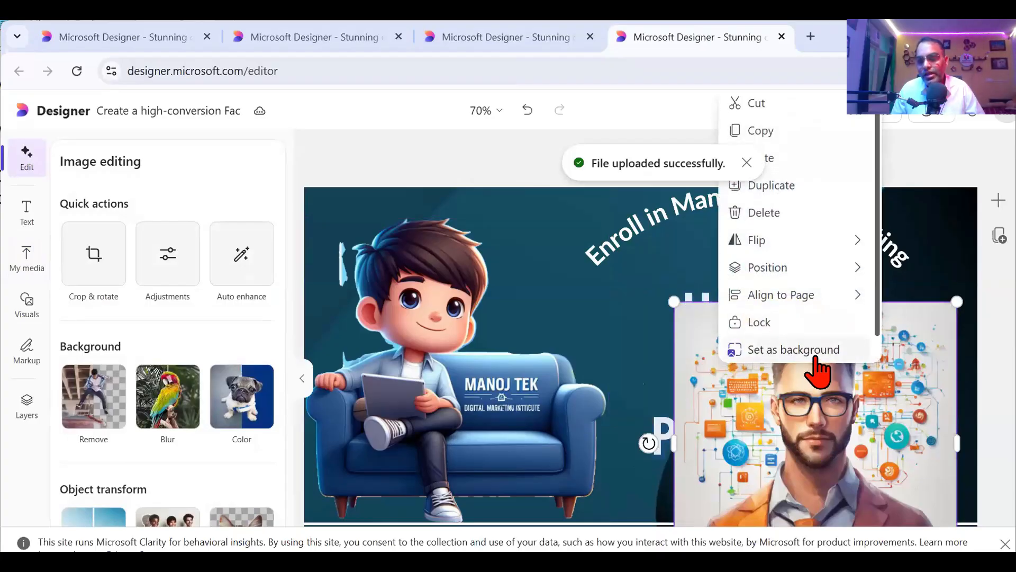
left_click(815, 354)
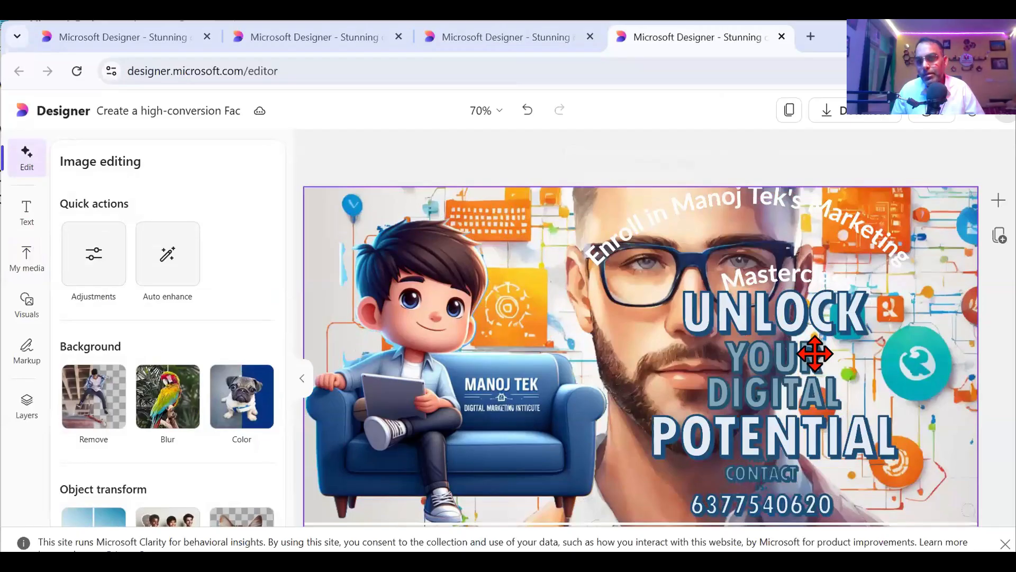
- Apply a bold stacked Dynamic emphasis style to the arched enrolment headline
left_click(716, 204)
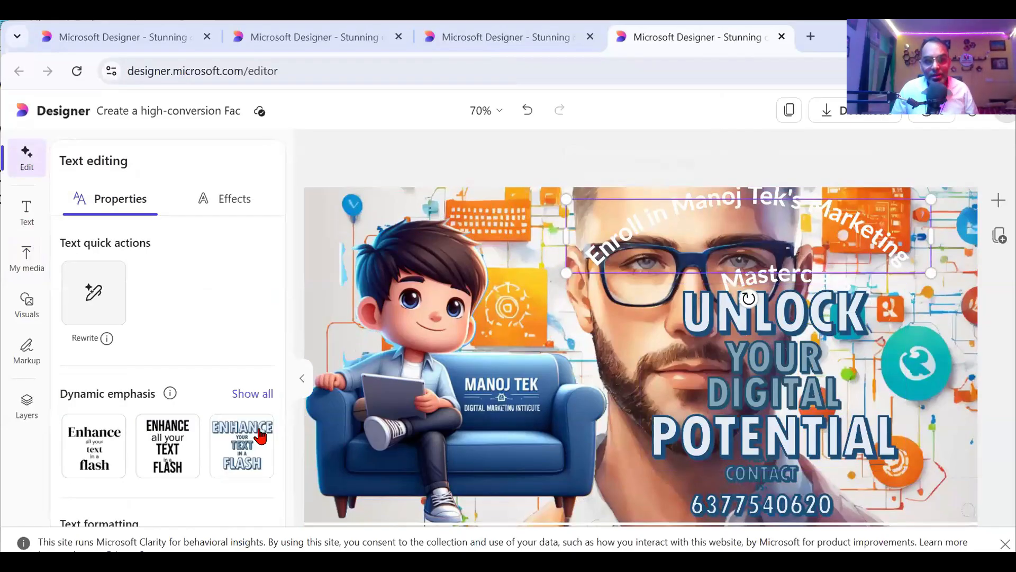
left_click(260, 393)
scroll(231, 360, "down", 3)
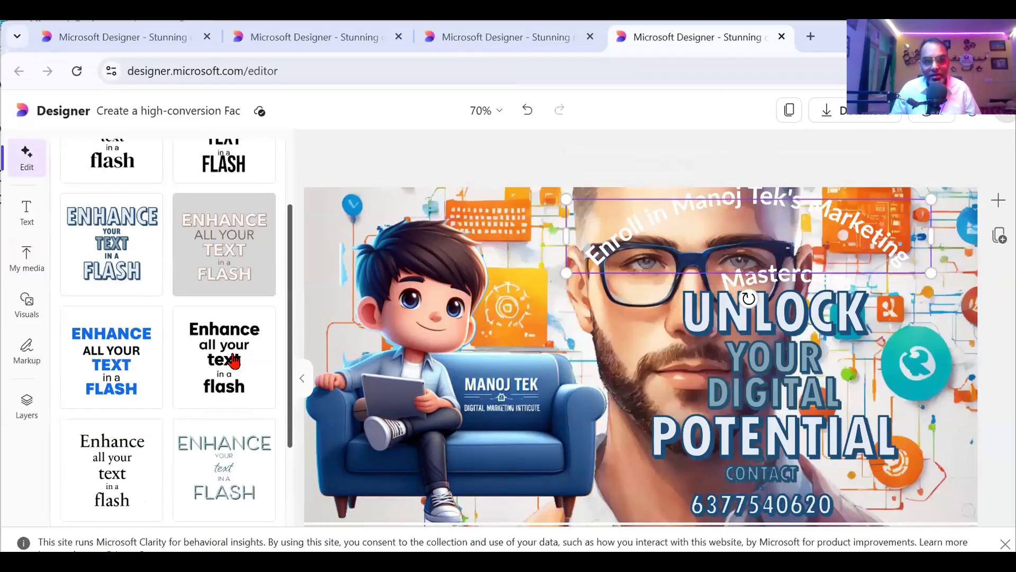
scroll(172, 405, "down", 3)
scroll(174, 414, "down", 1)
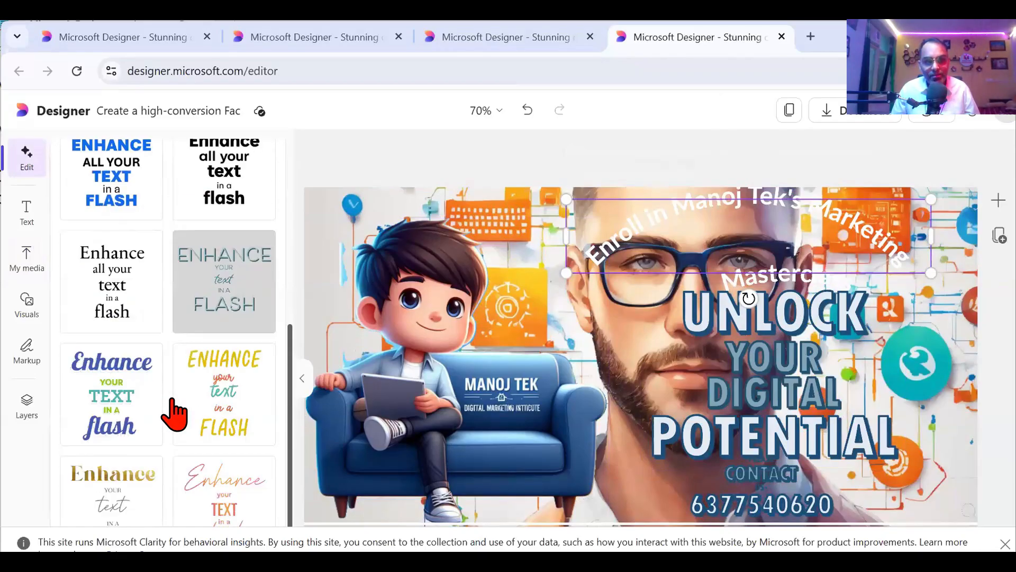
scroll(172, 413, "up", 5)
scroll(127, 429, "down", 1)
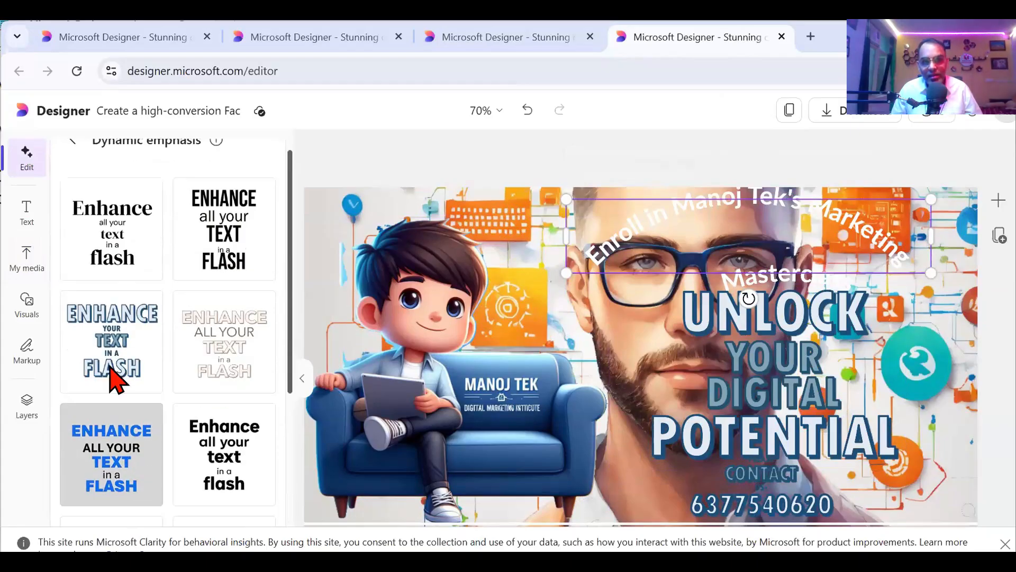
left_click(110, 365)
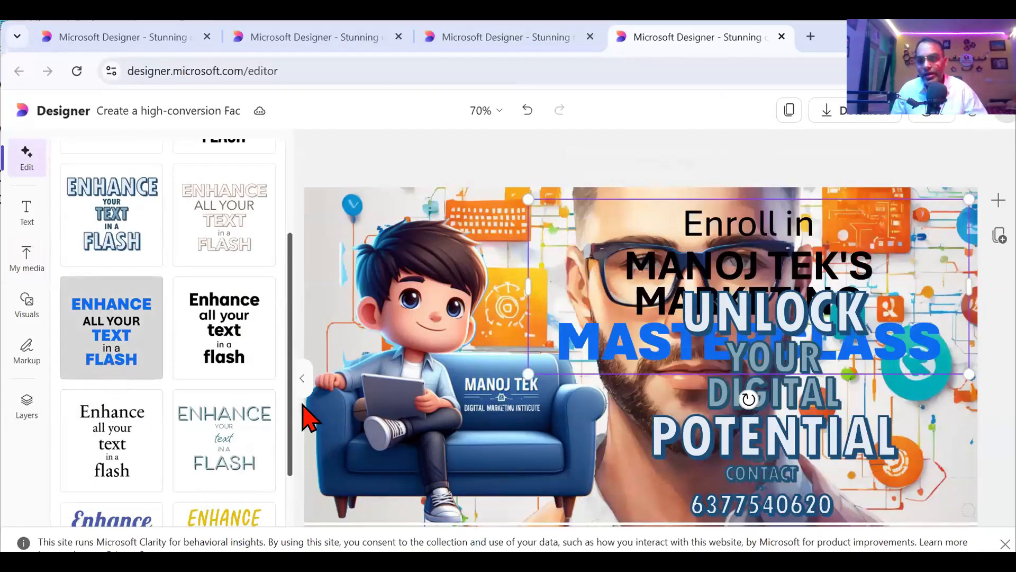
- Shrink the headline text box toward the top-right, then undo the resize
left_click(783, 233)
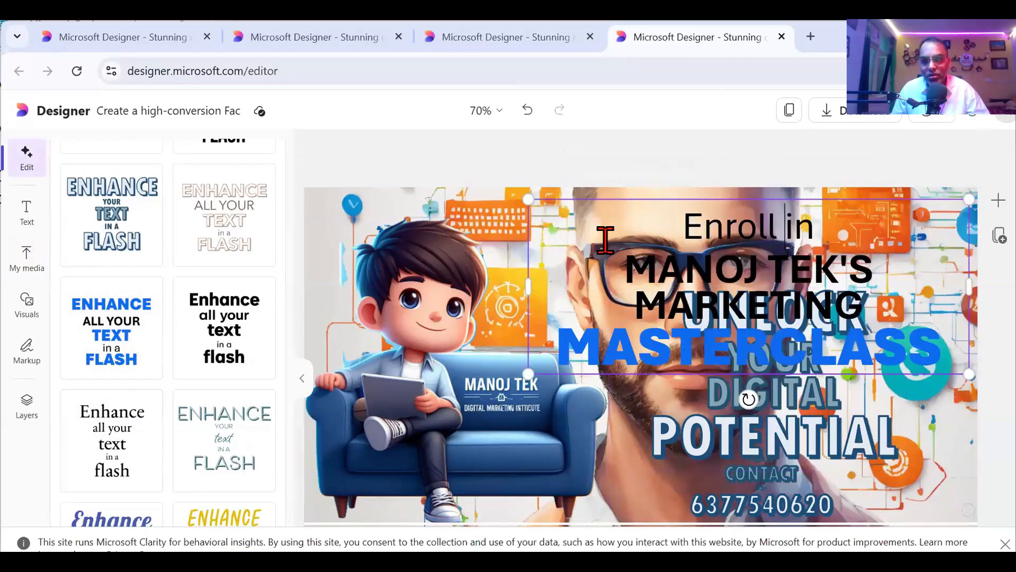
left_click_drag(528, 374, 771, 229)
left_click_drag(875, 234, 630, 220)
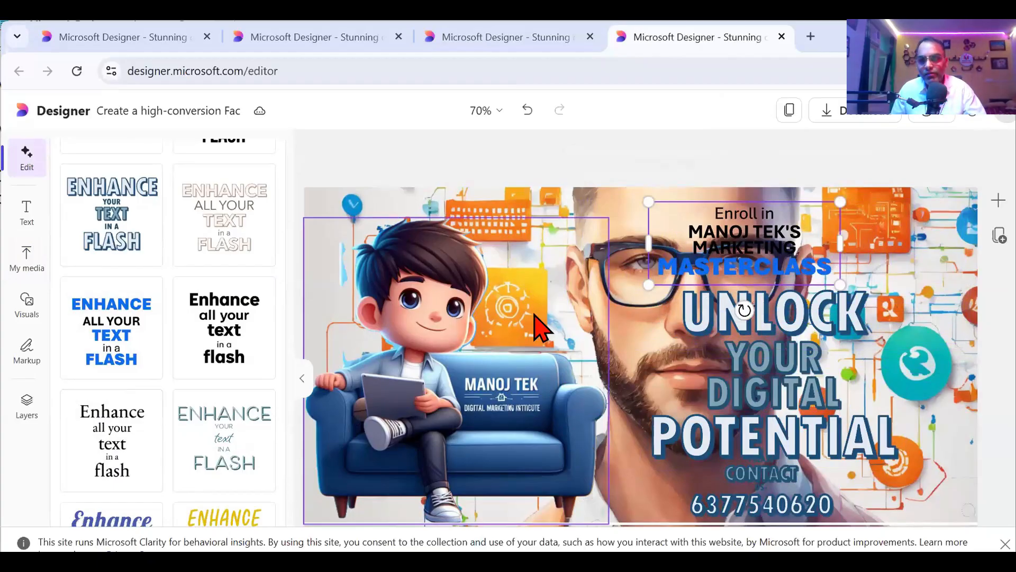
key("ctrl+z")
key("ctrl+z")
key("ctrl+z")
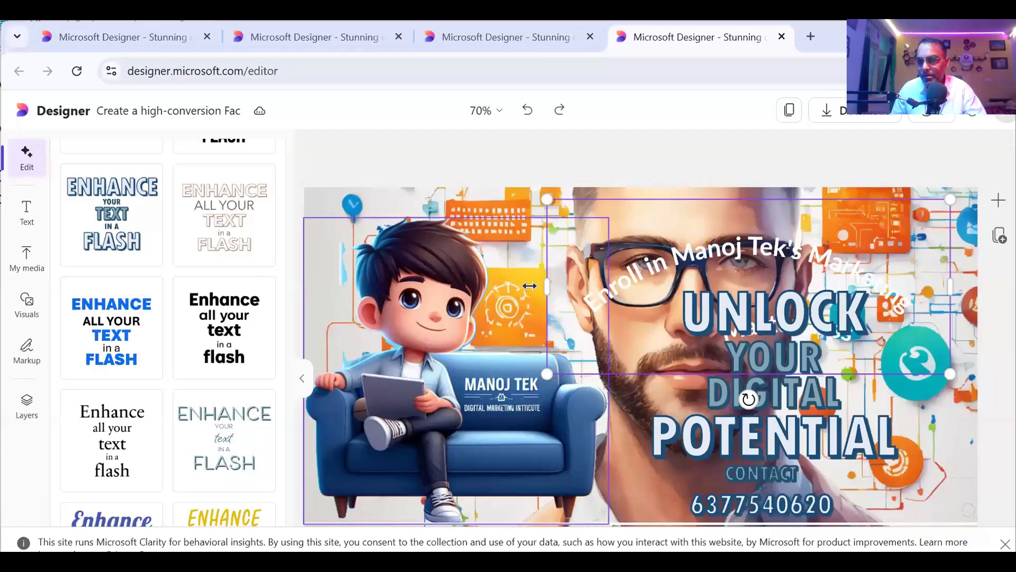
right_click(673, 482)
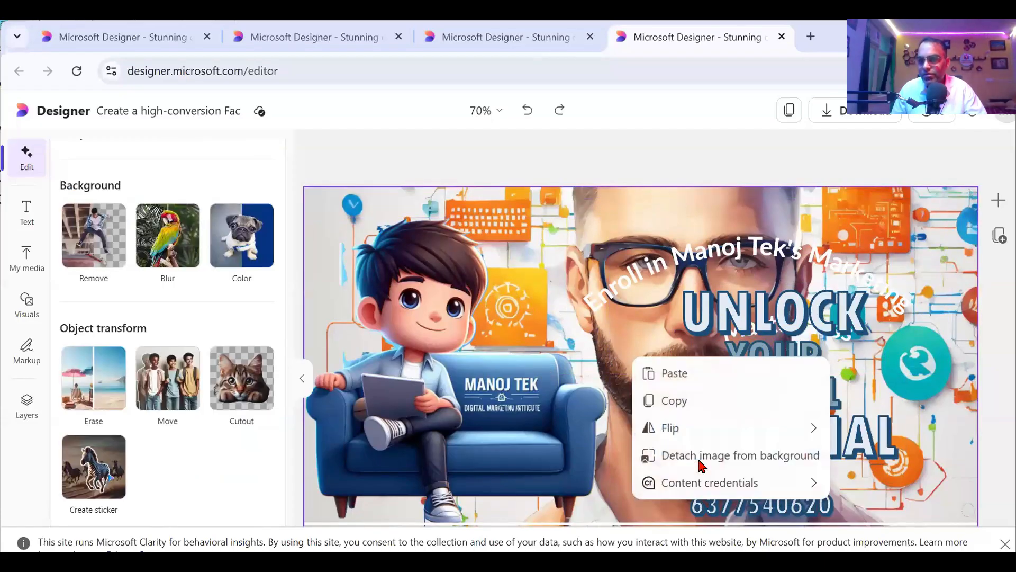
left_click(702, 466)
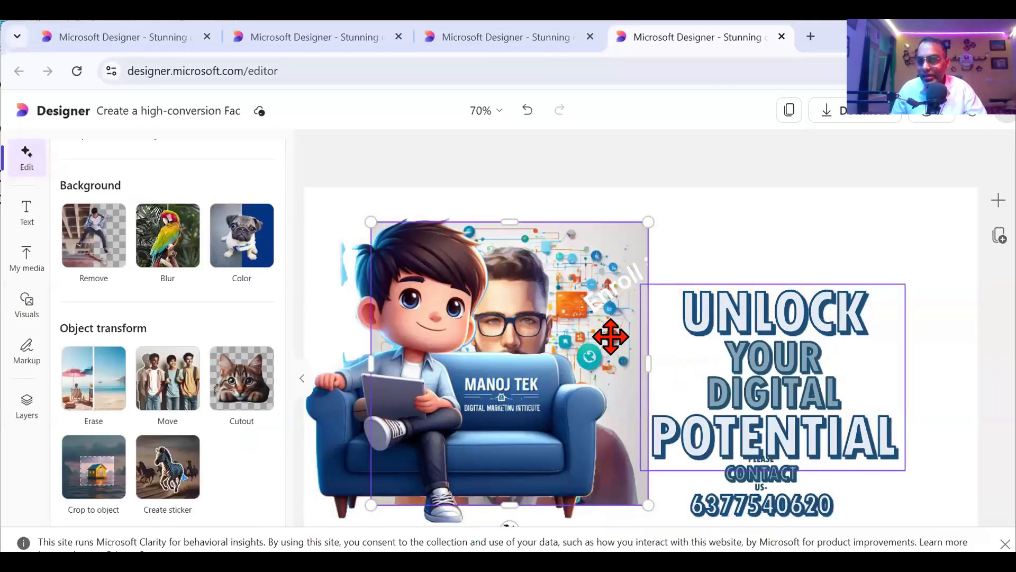
left_click(593, 248)
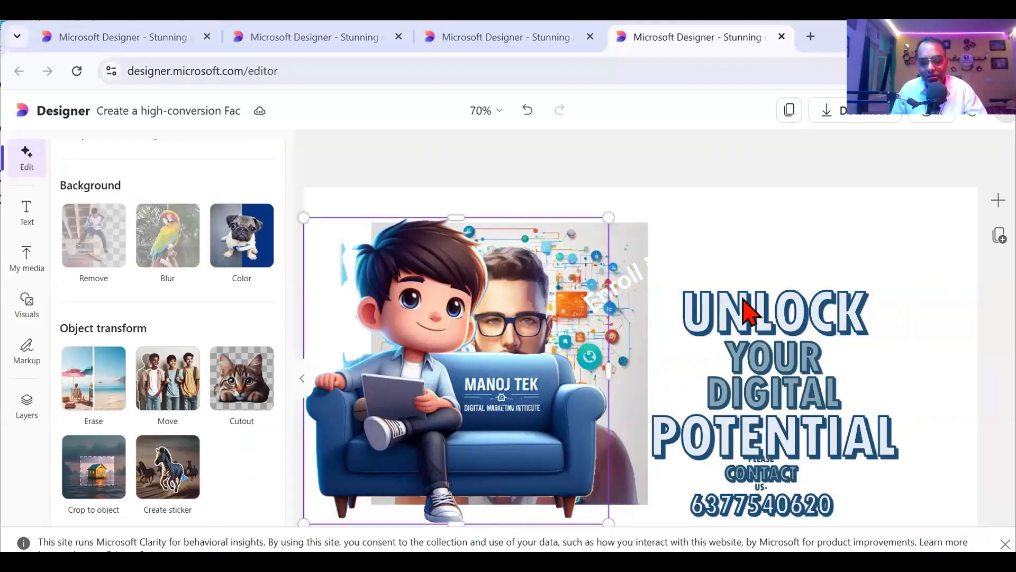
left_click(633, 260)
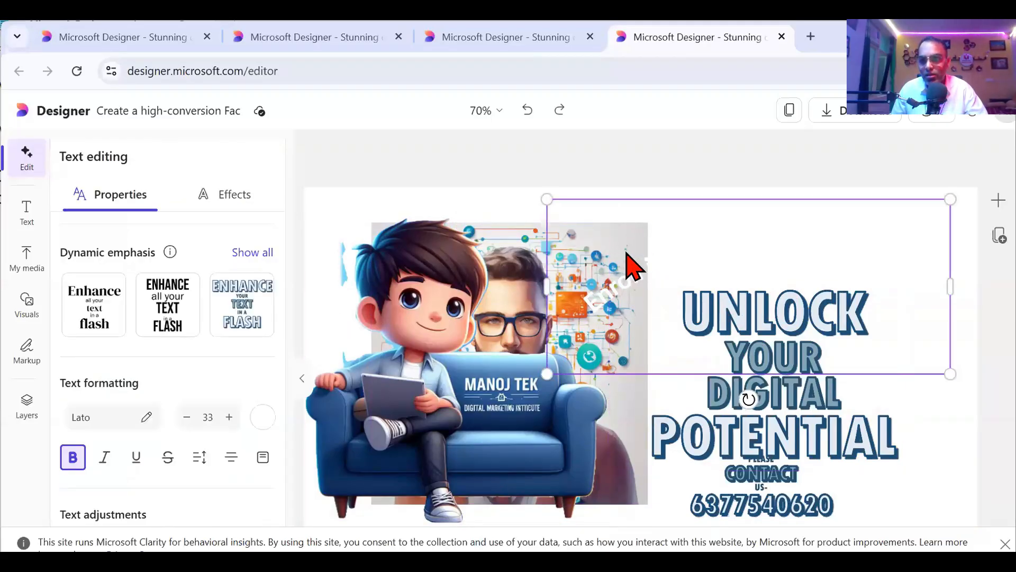
left_click(645, 444)
right_click(644, 444)
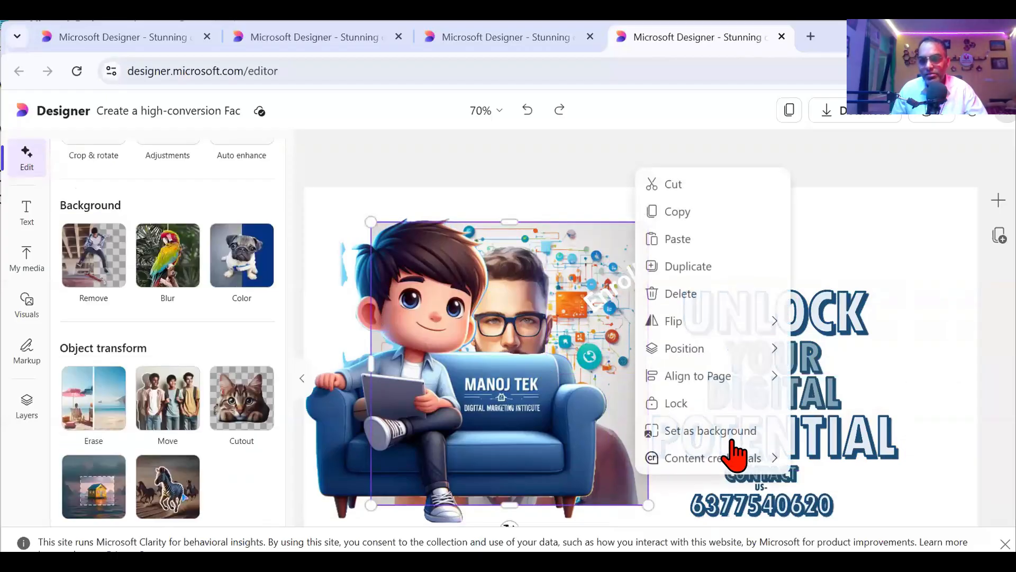
left_click(732, 428)
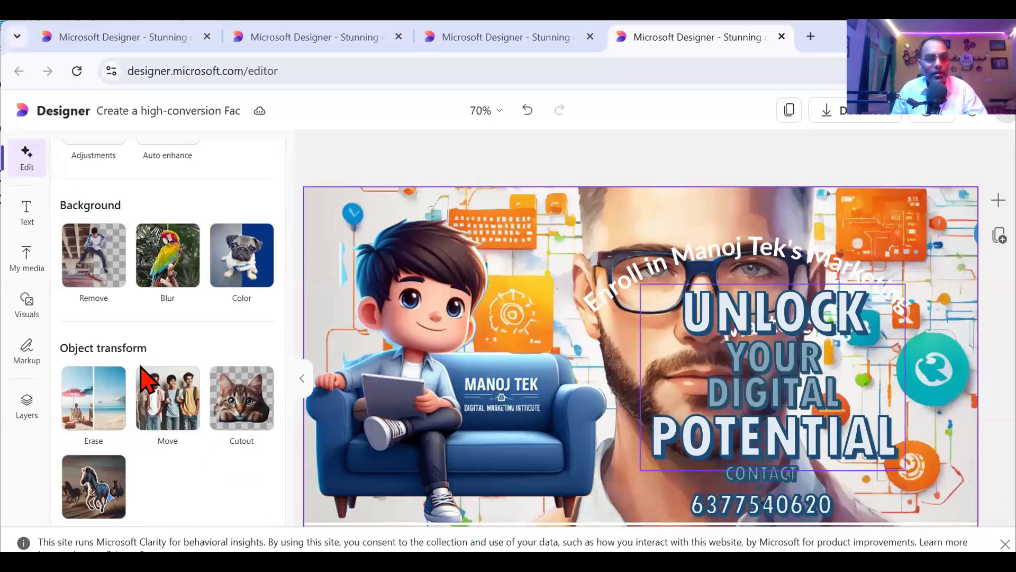
- Bring up the Markup drawing tools with red ink selected
left_click(31, 314)
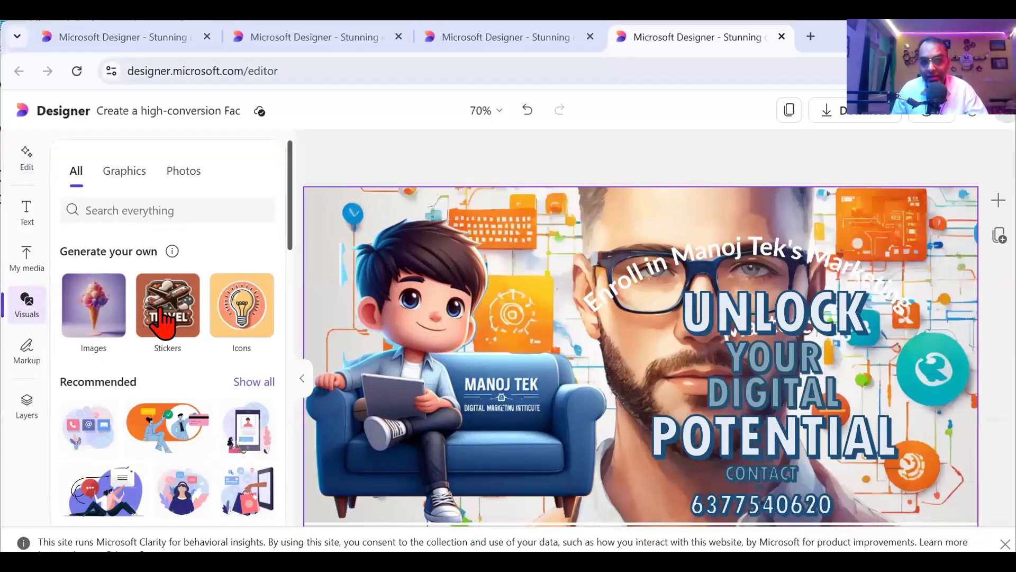
left_click(70, 319)
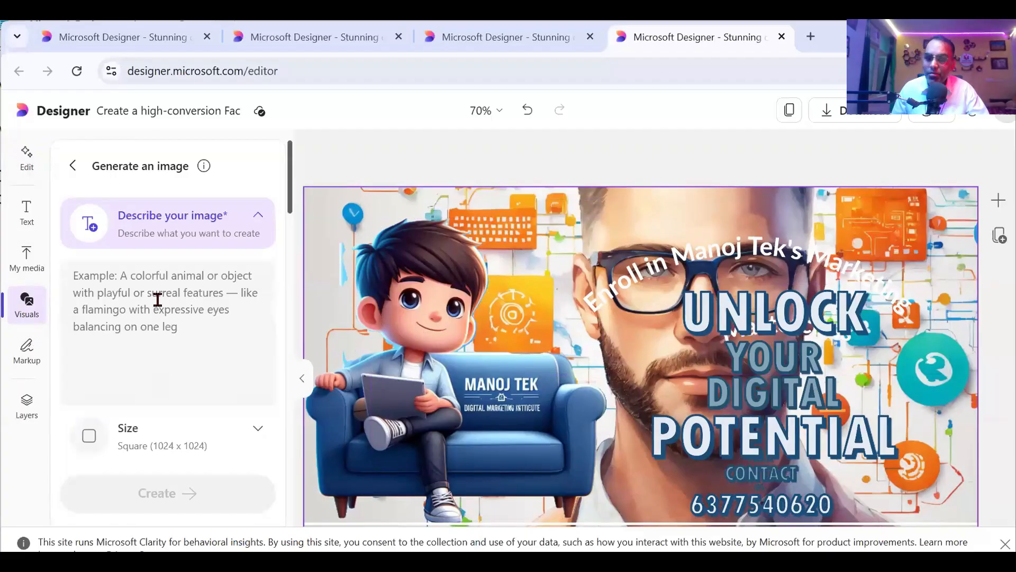
left_click(30, 359)
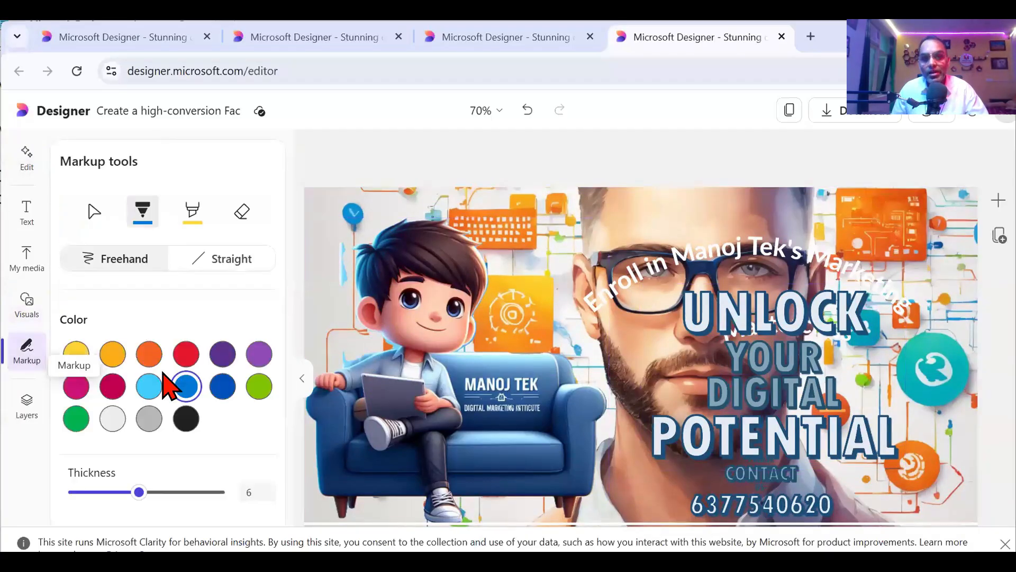
left_click(184, 361)
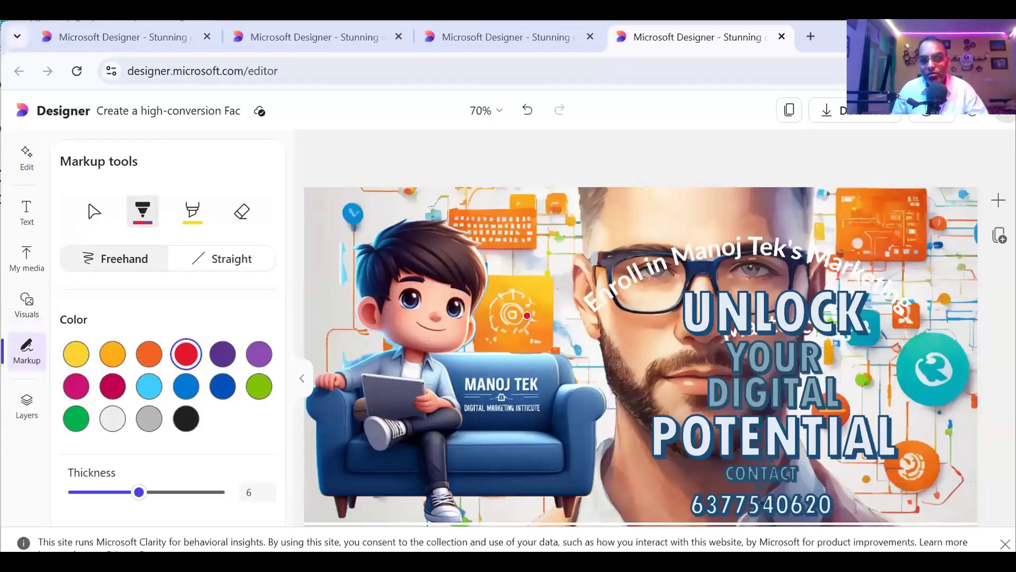
- Draw a trial red freehand stroke over the glasses, then erase all ink strokes
mouse_move(595, 294)
left_mouse_down()
mouse_move(662, 270)
mouse_move(601, 300)
left_mouse_up()
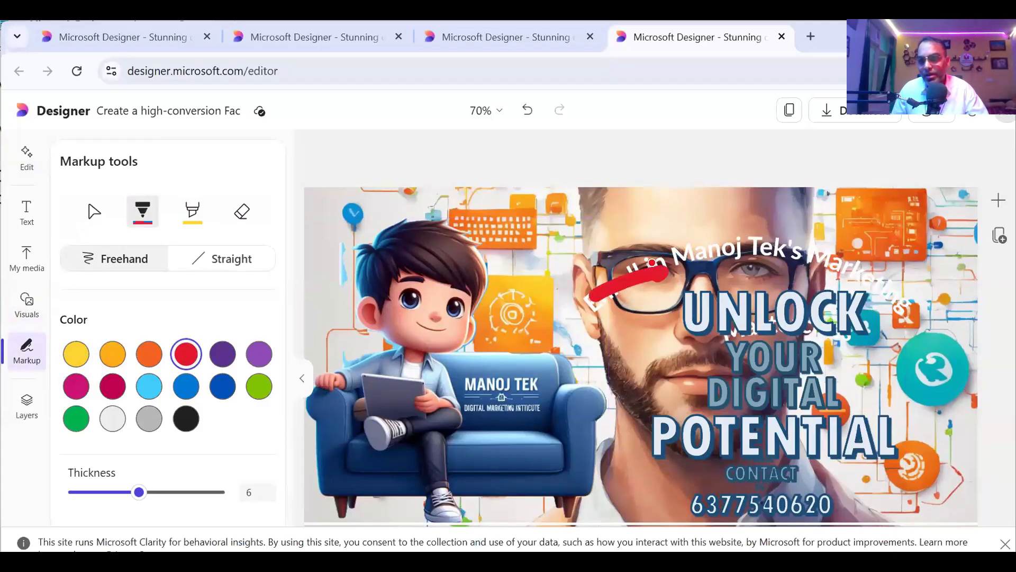
left_click_drag(653, 262, 583, 289)
mouse_move(652, 257)
left_mouse_down()
mouse_move(588, 289)
mouse_move(831, 252)
left_mouse_up()
left_click(242, 211)
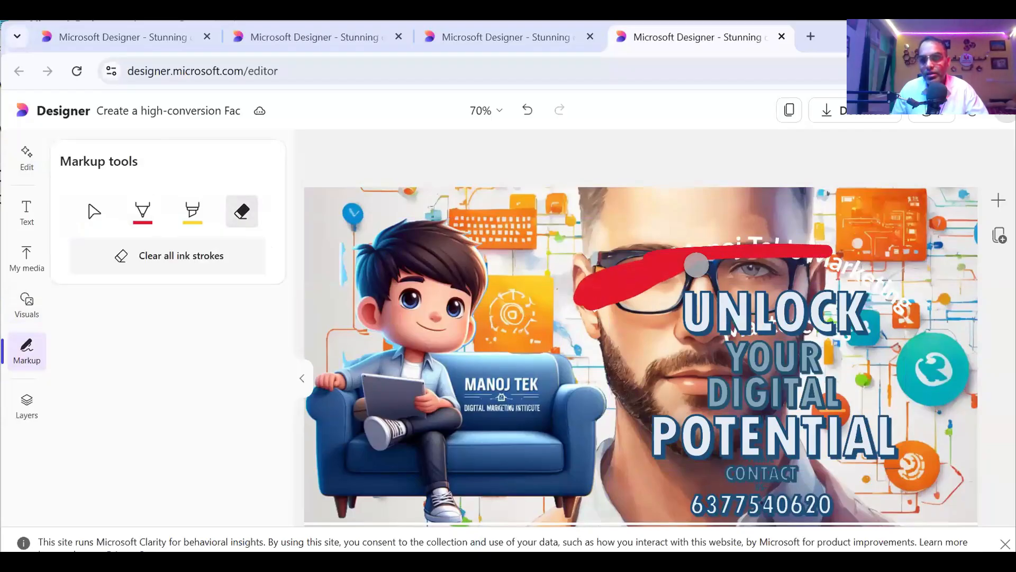
left_click(748, 262)
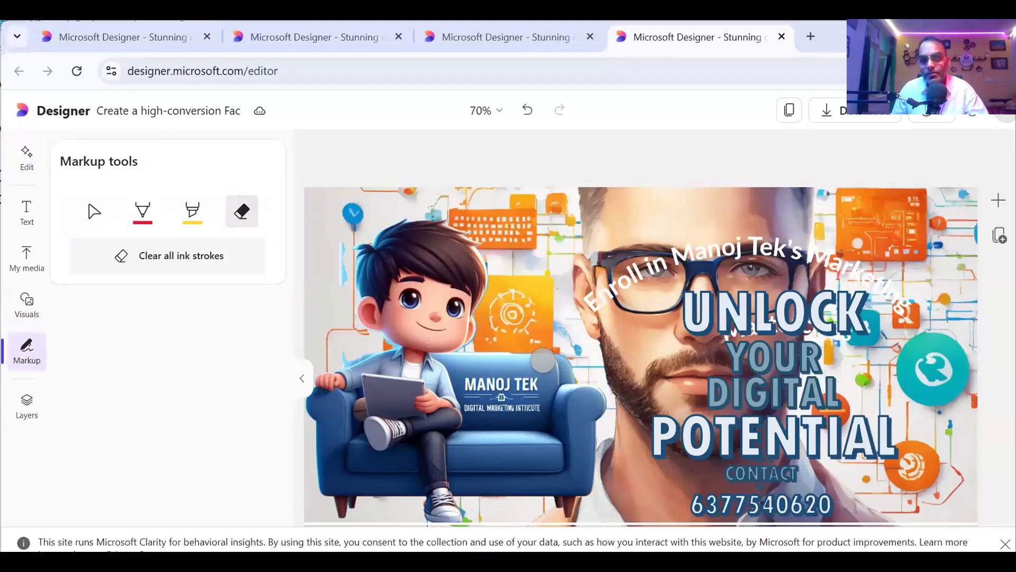
left_click(32, 404)
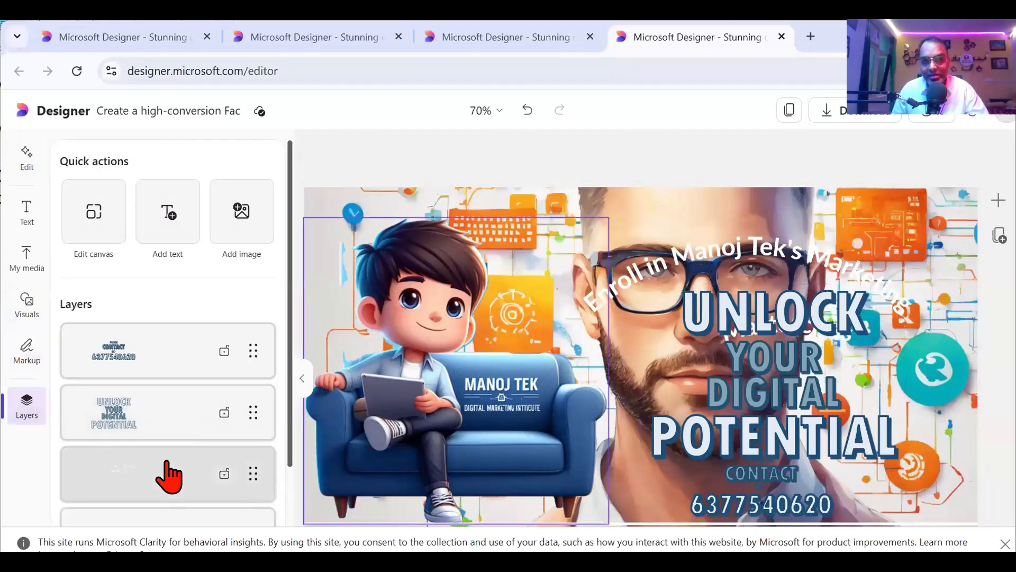
scroll(168, 449, "down", 2)
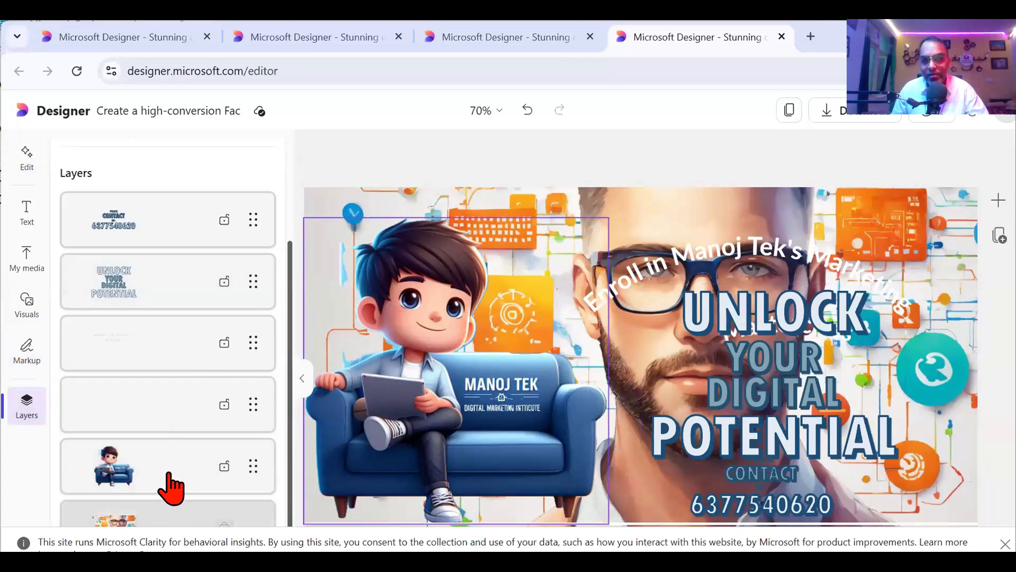
scroll(180, 450, "up", 2)
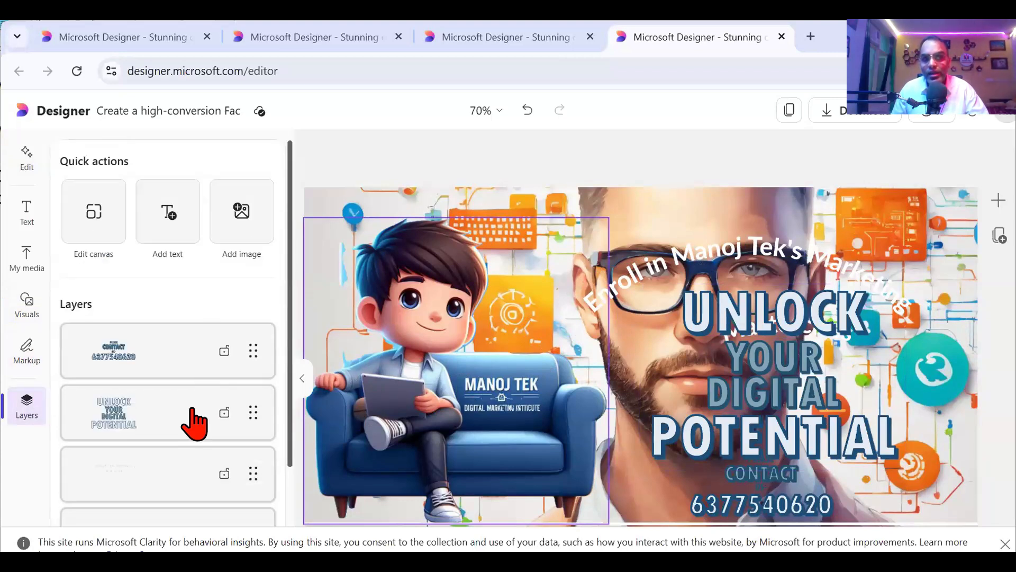
left_click(187, 225)
left_click(212, 486)
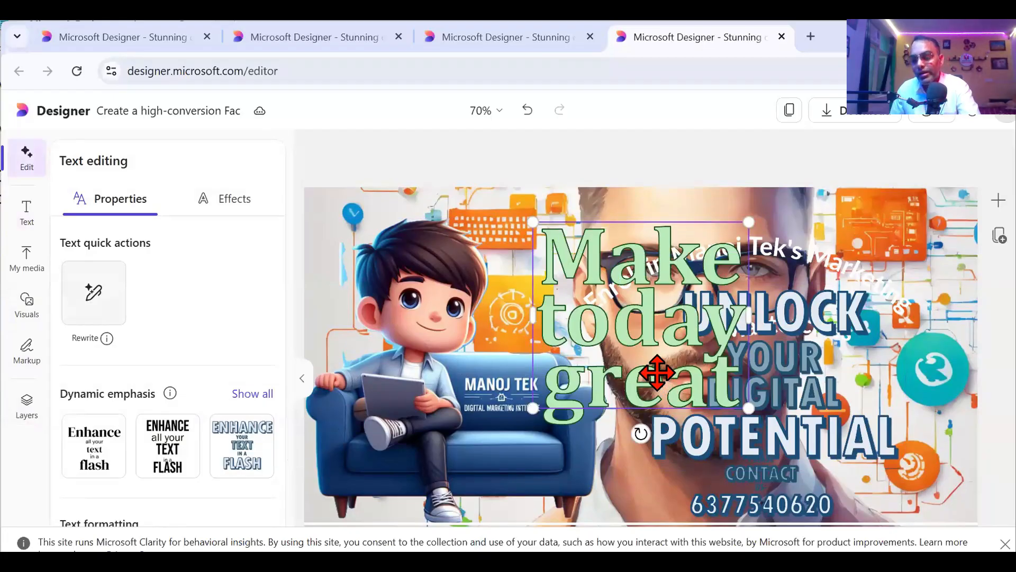
left_click_drag(657, 372, 707, 458)
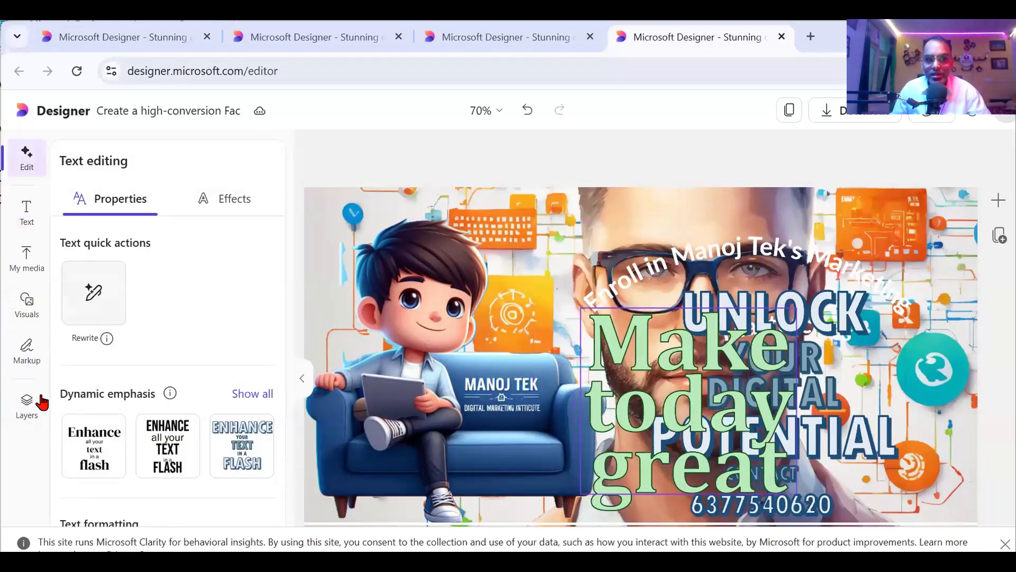
key("Delete")
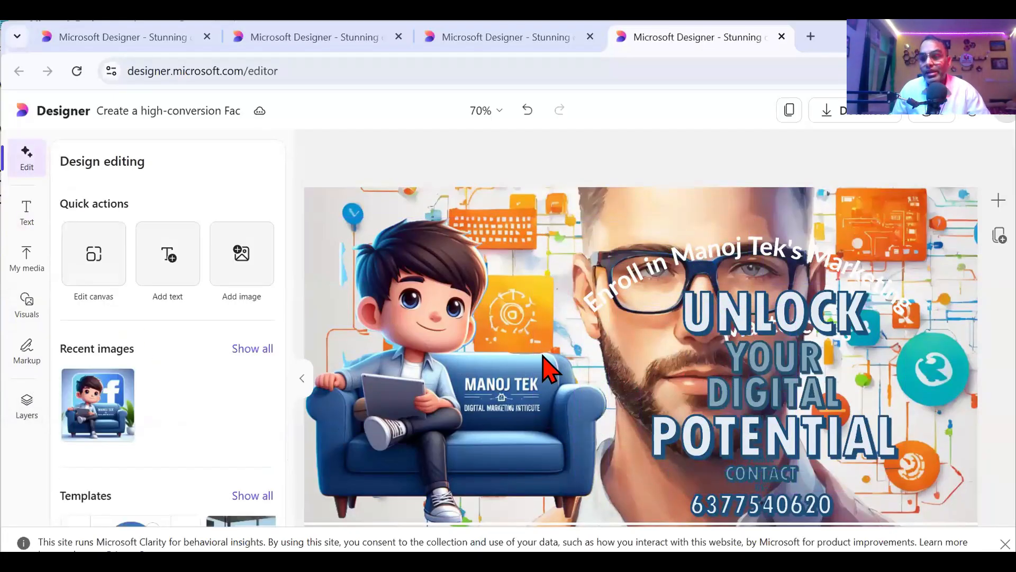
left_click(487, 377)
left_click(800, 257)
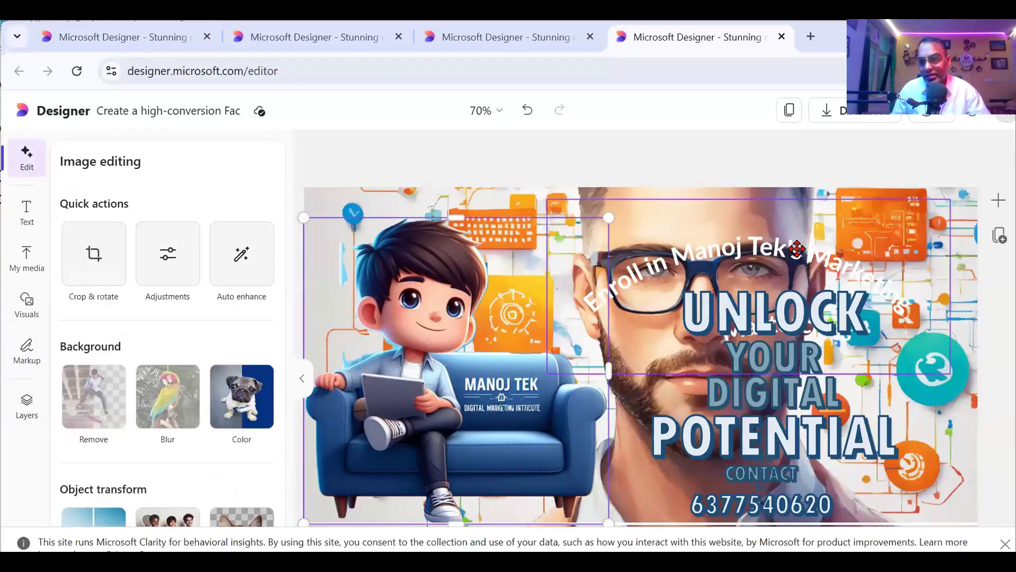
left_click(732, 411)
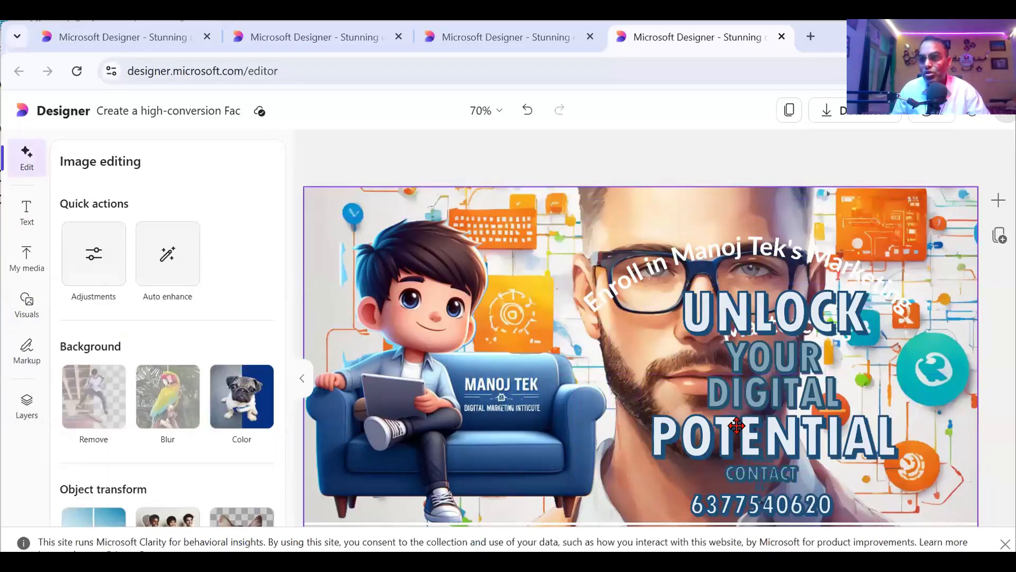
left_click(773, 376)
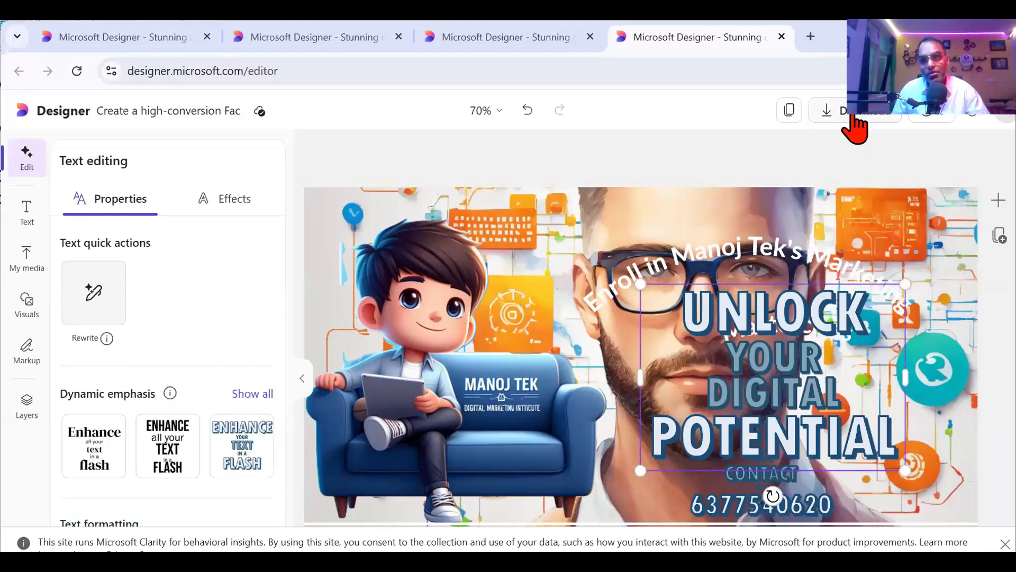